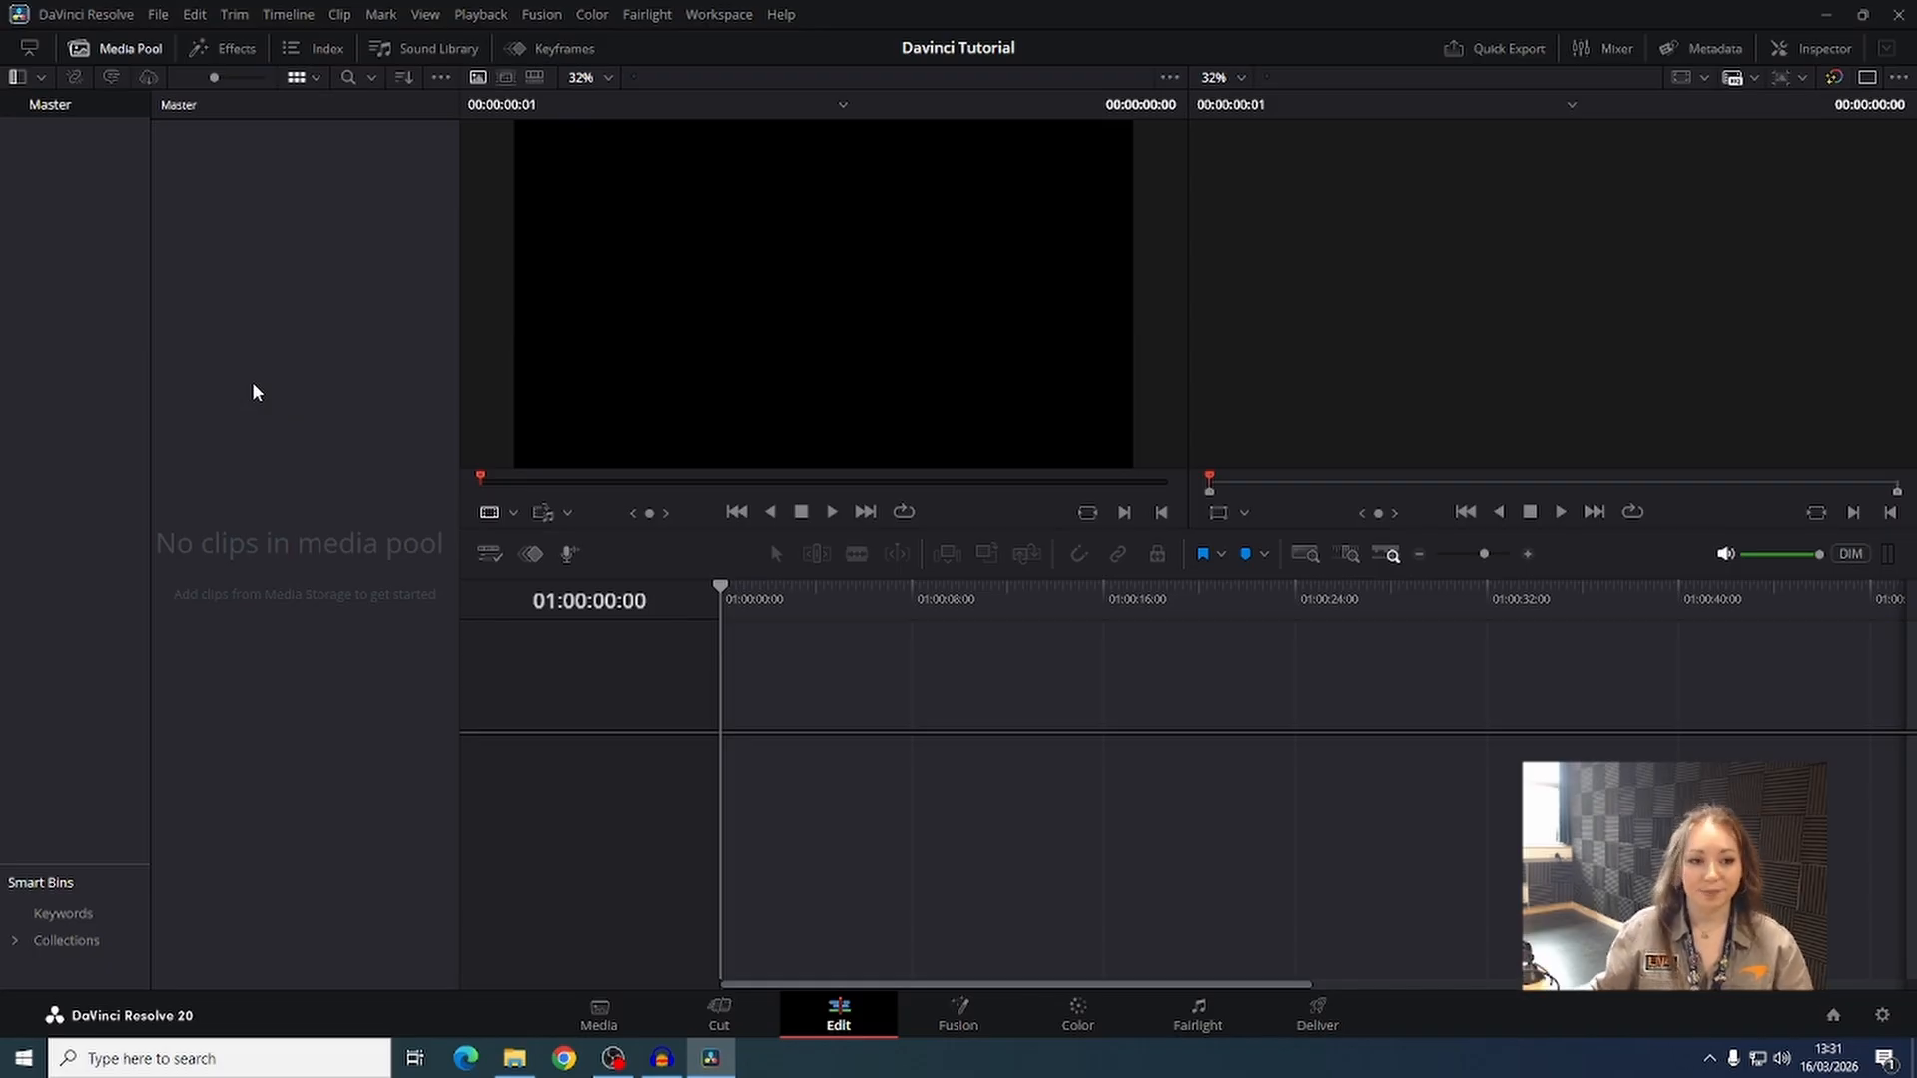
Create a new bin in the media pool's Master bin and name it Footge.
right_click(259, 314)
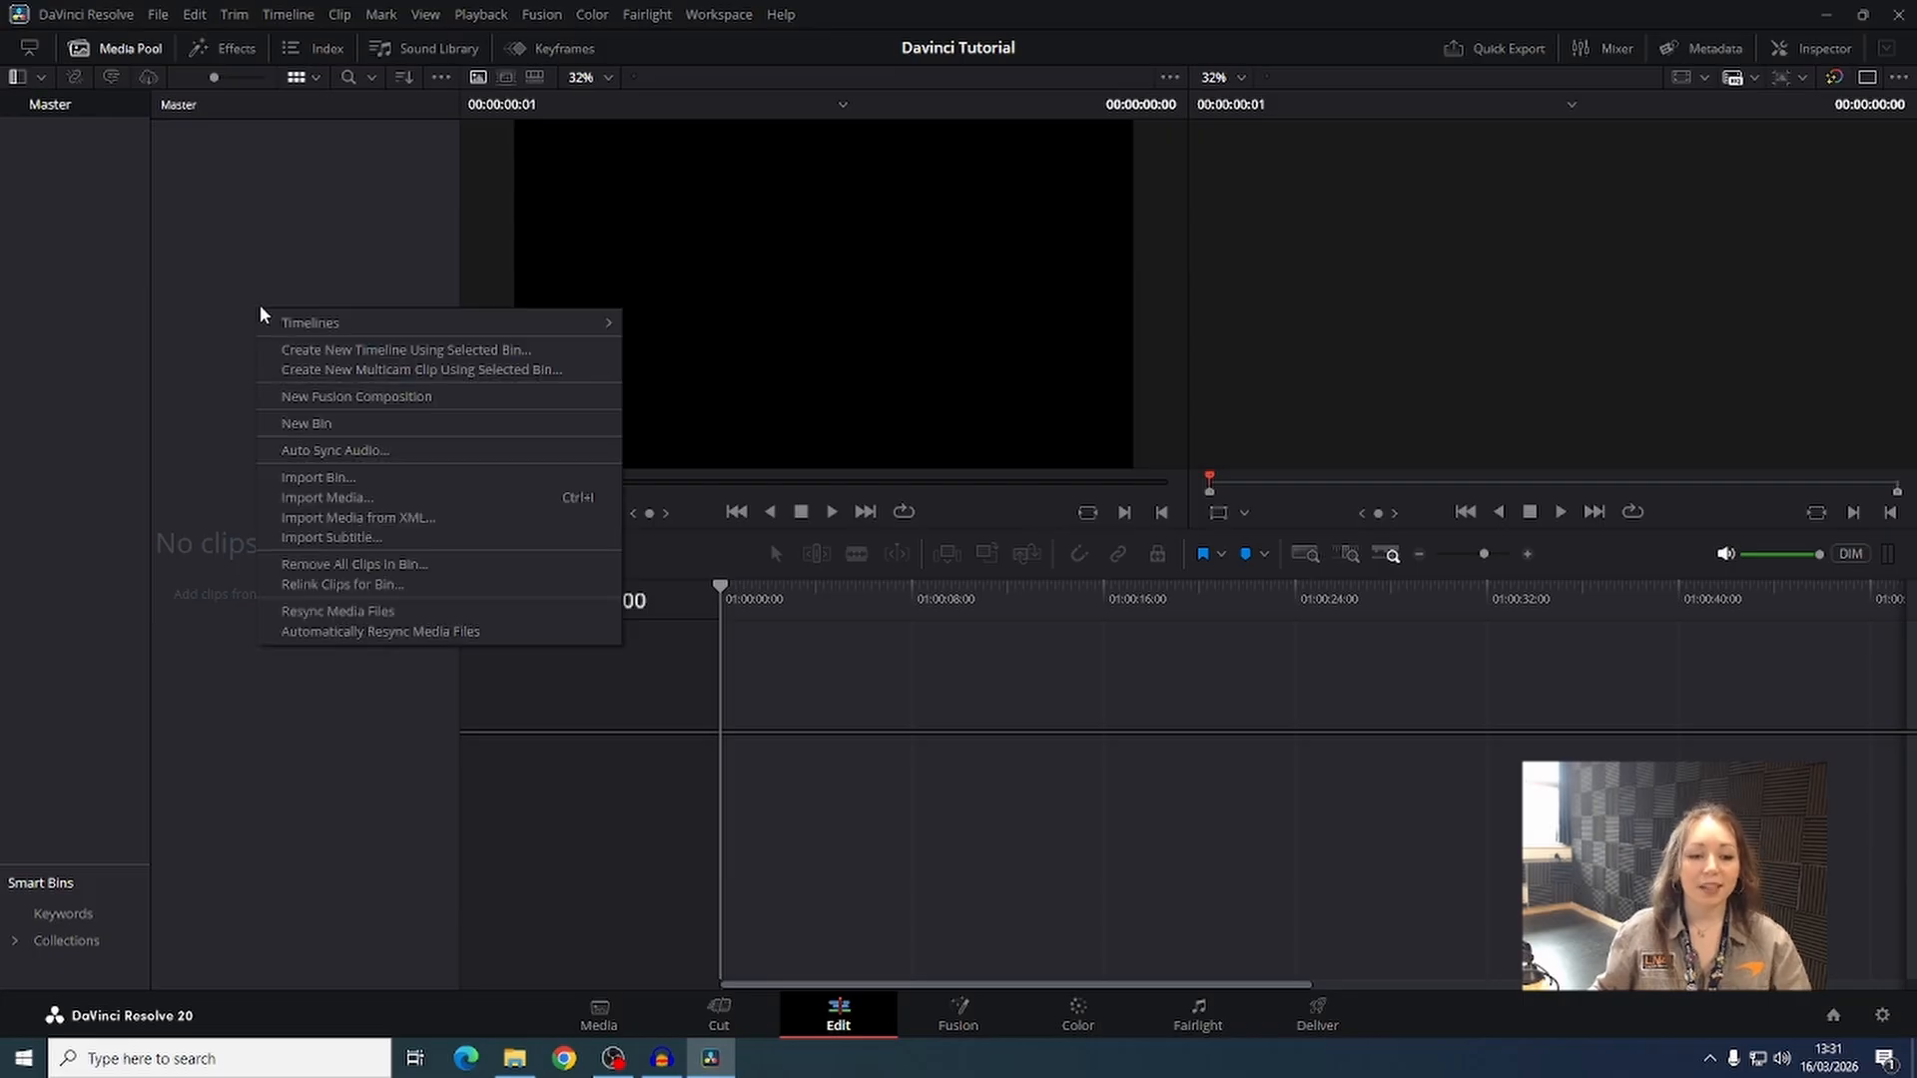
click(304, 424)
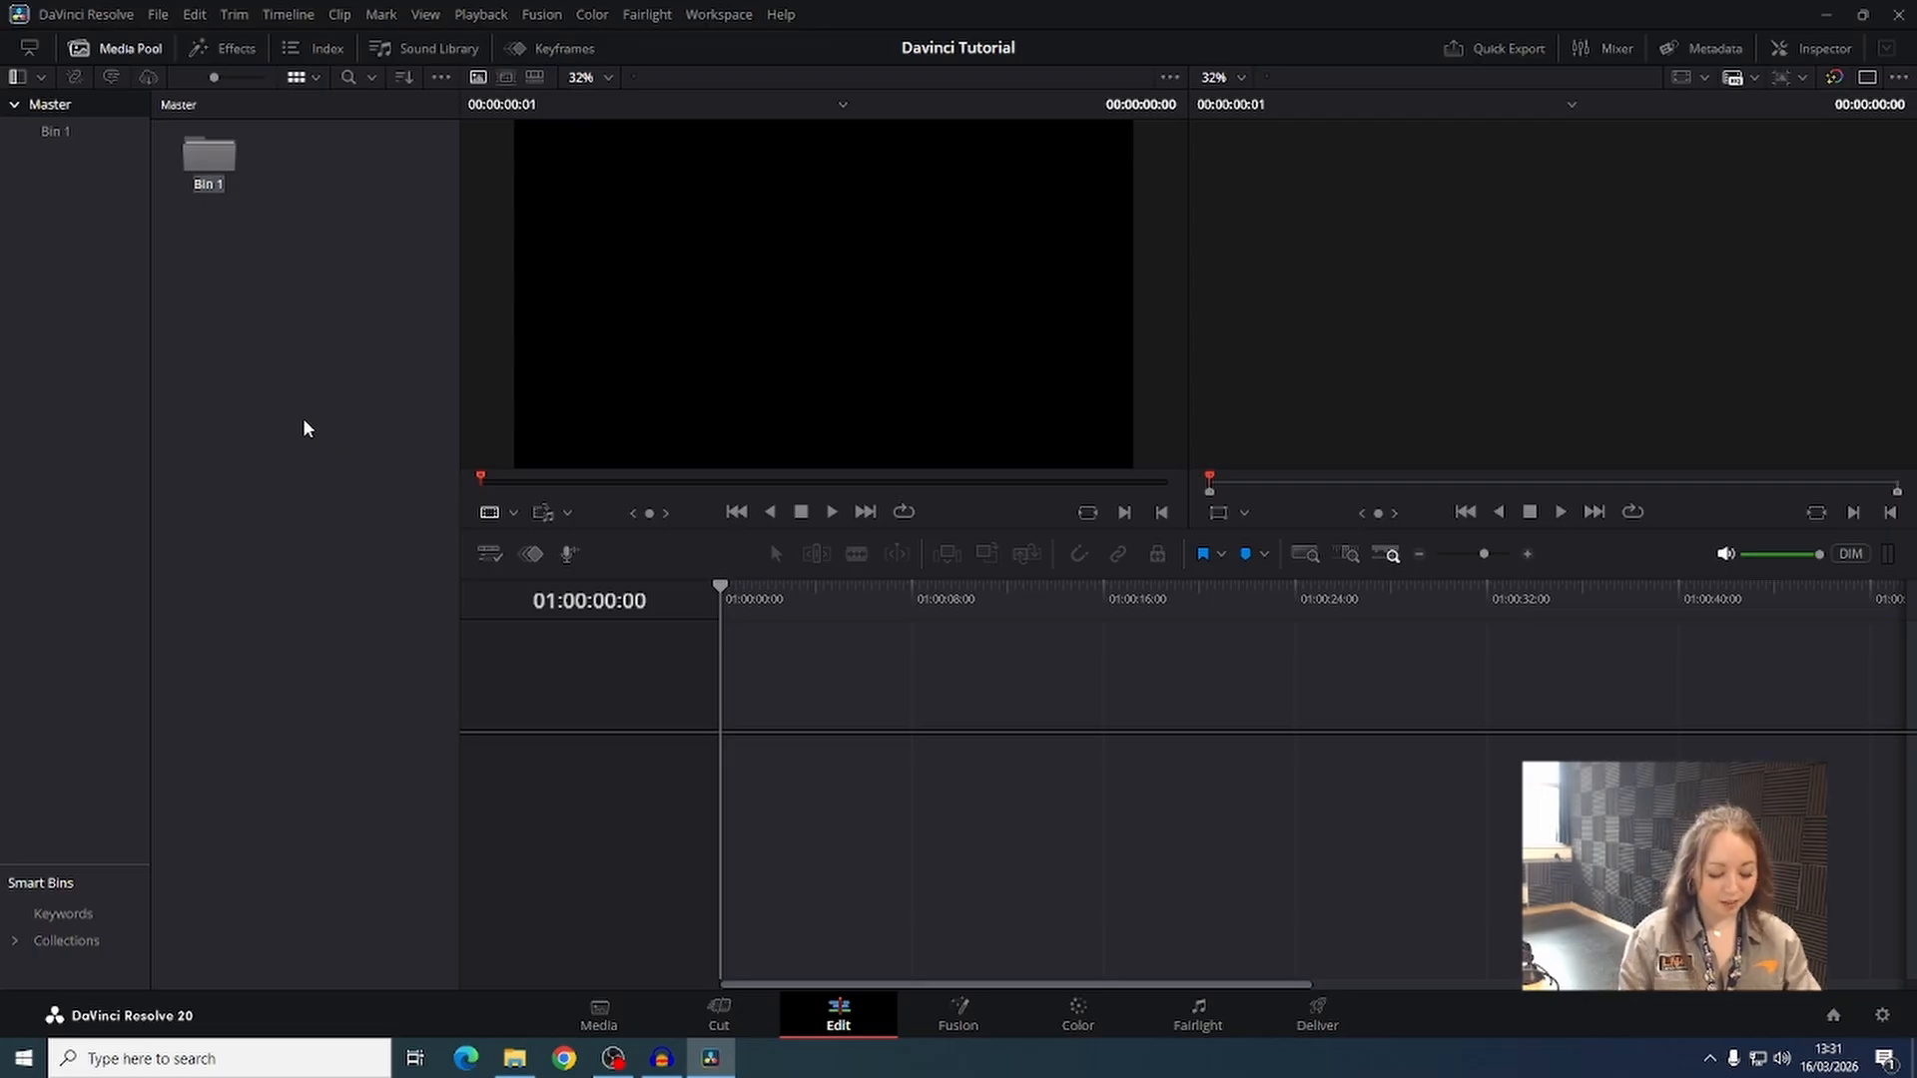
text(Footge)
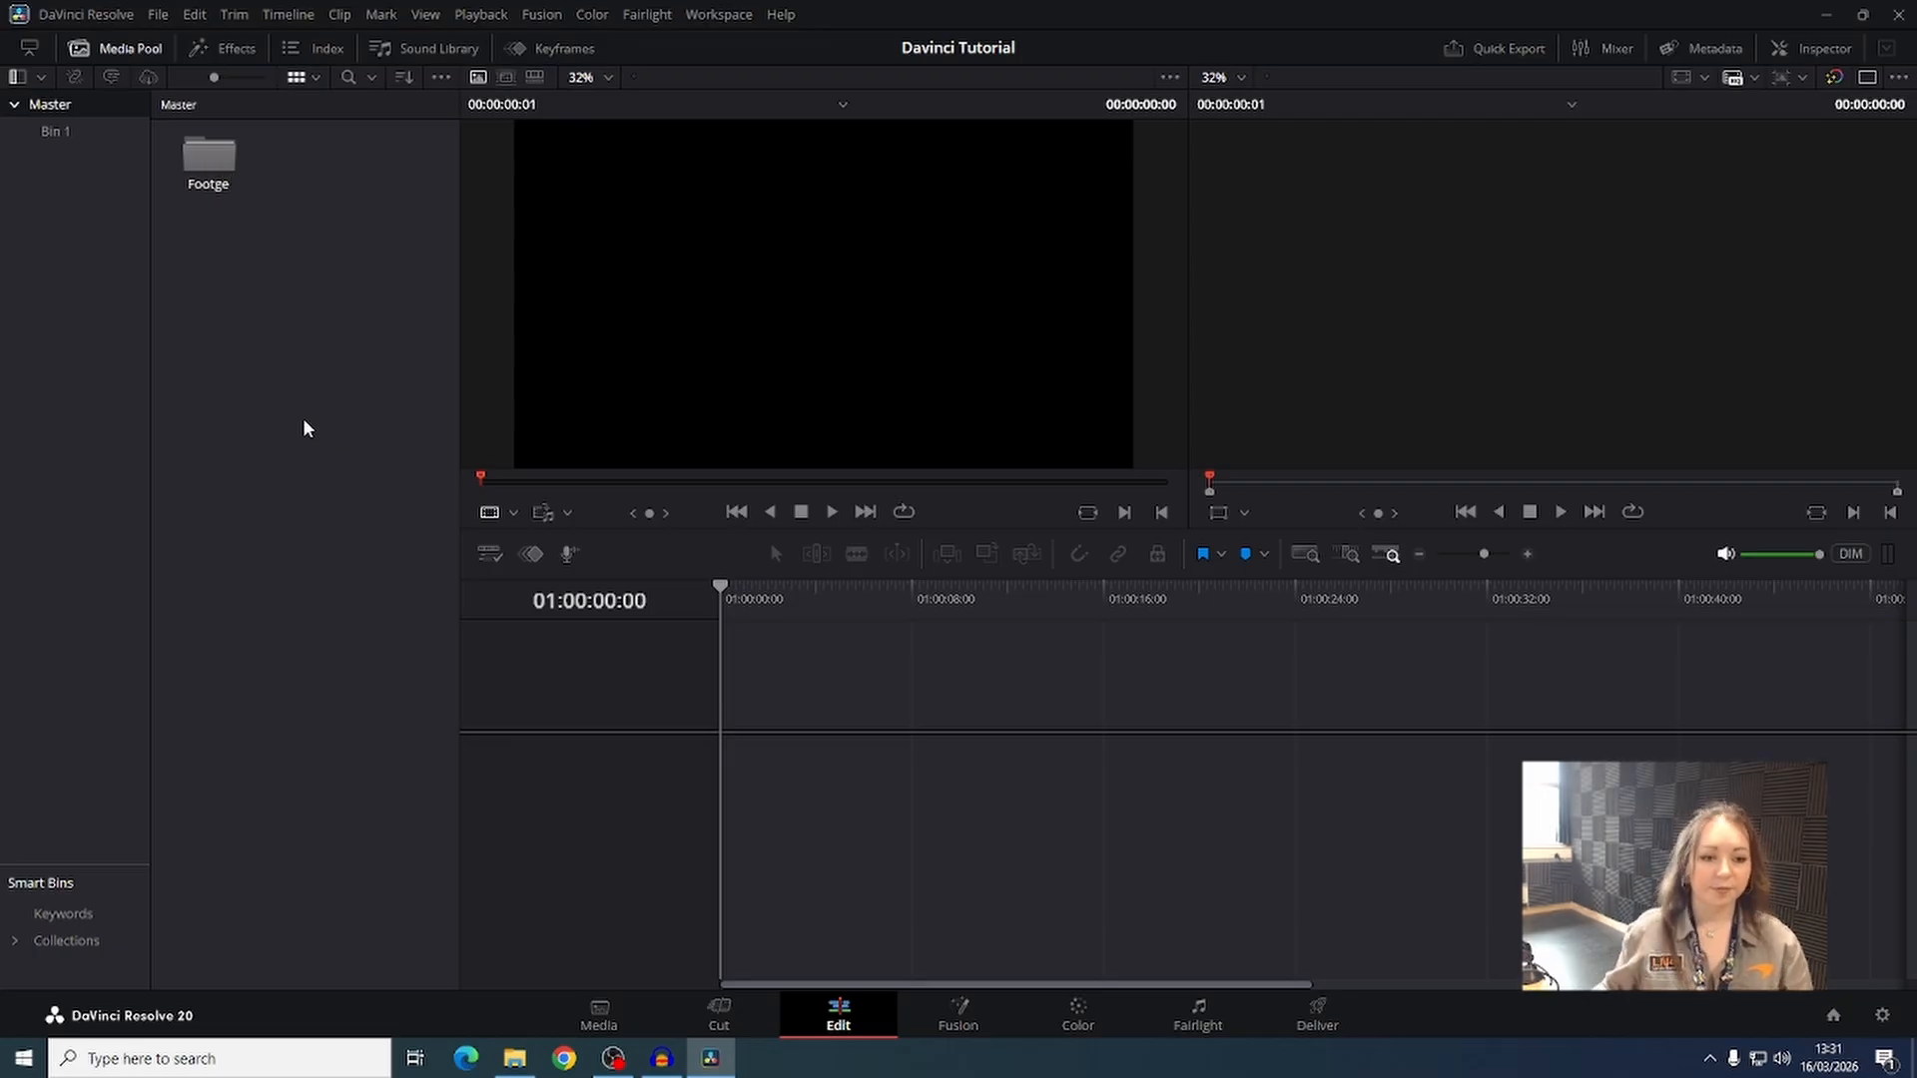
key(Return)
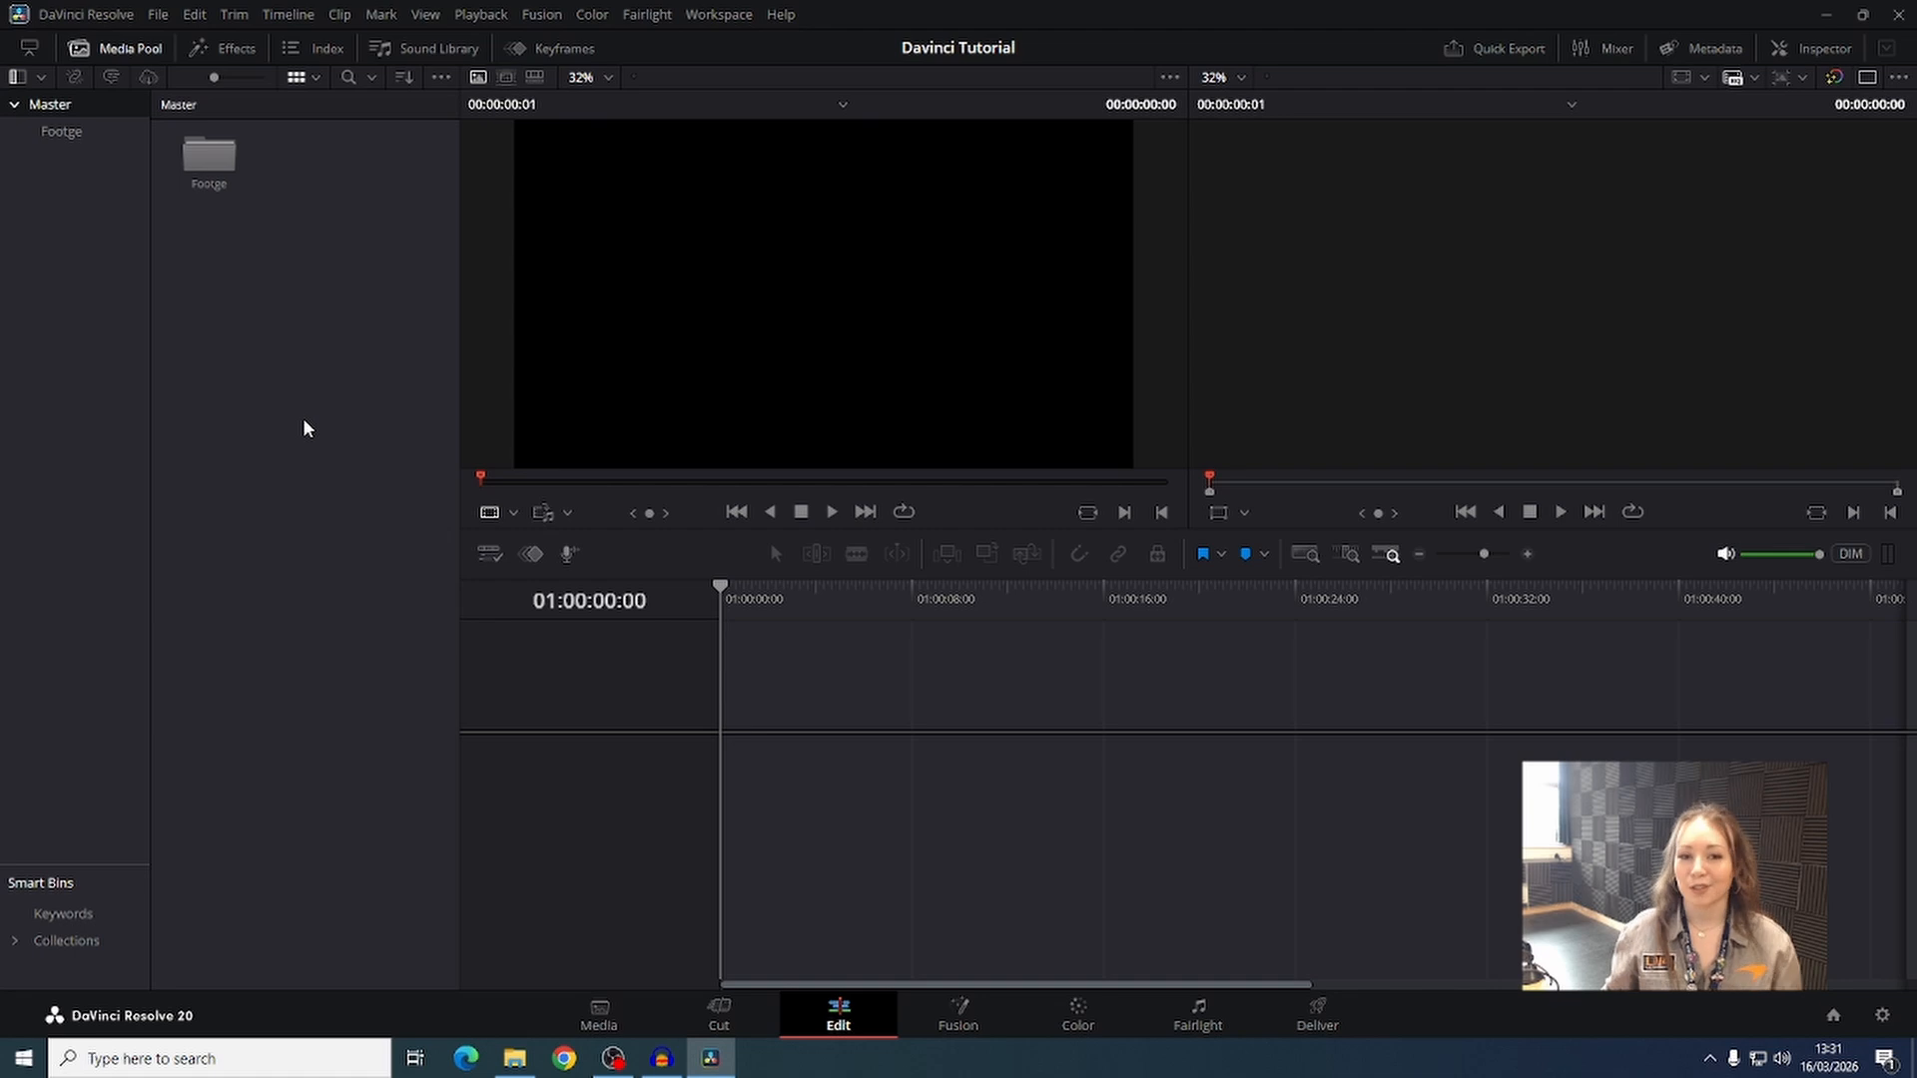
Add another bin named Audio to the Master bin.
right_click(278, 266)
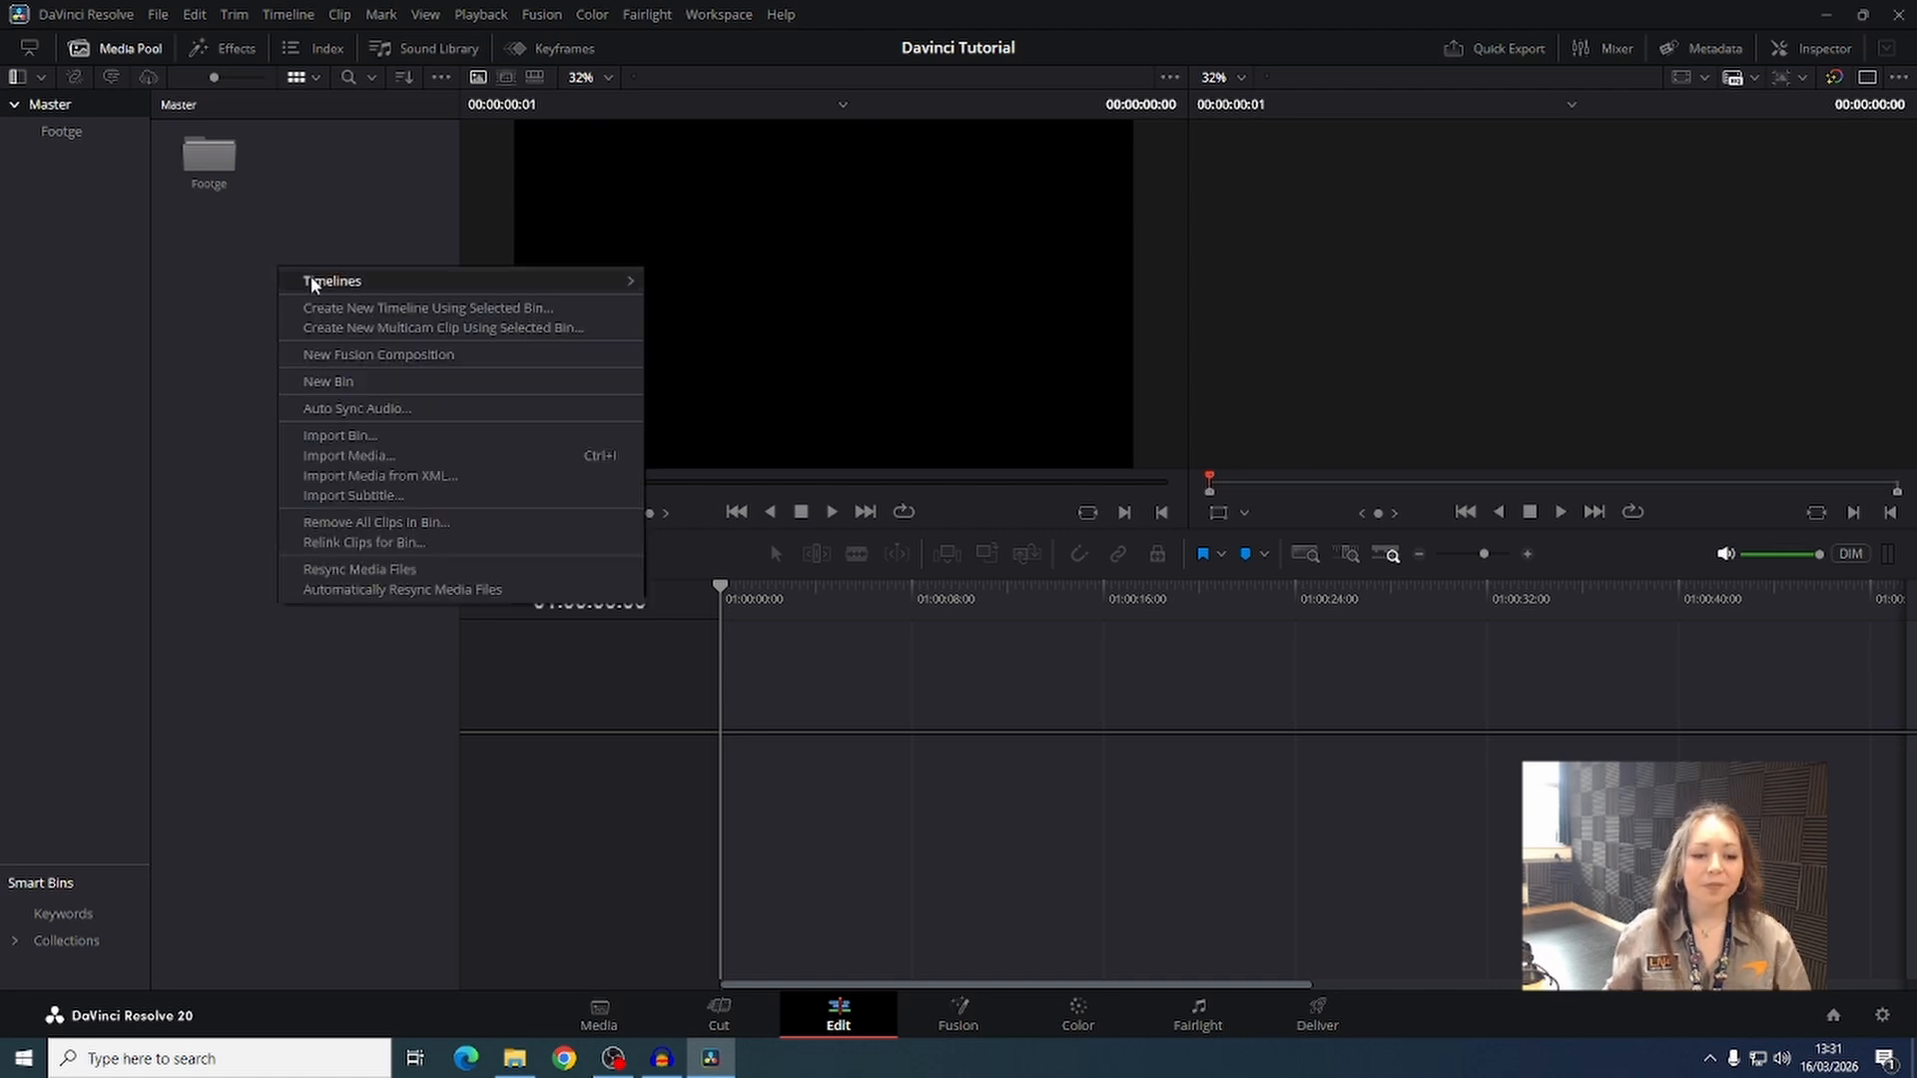
click(321, 380)
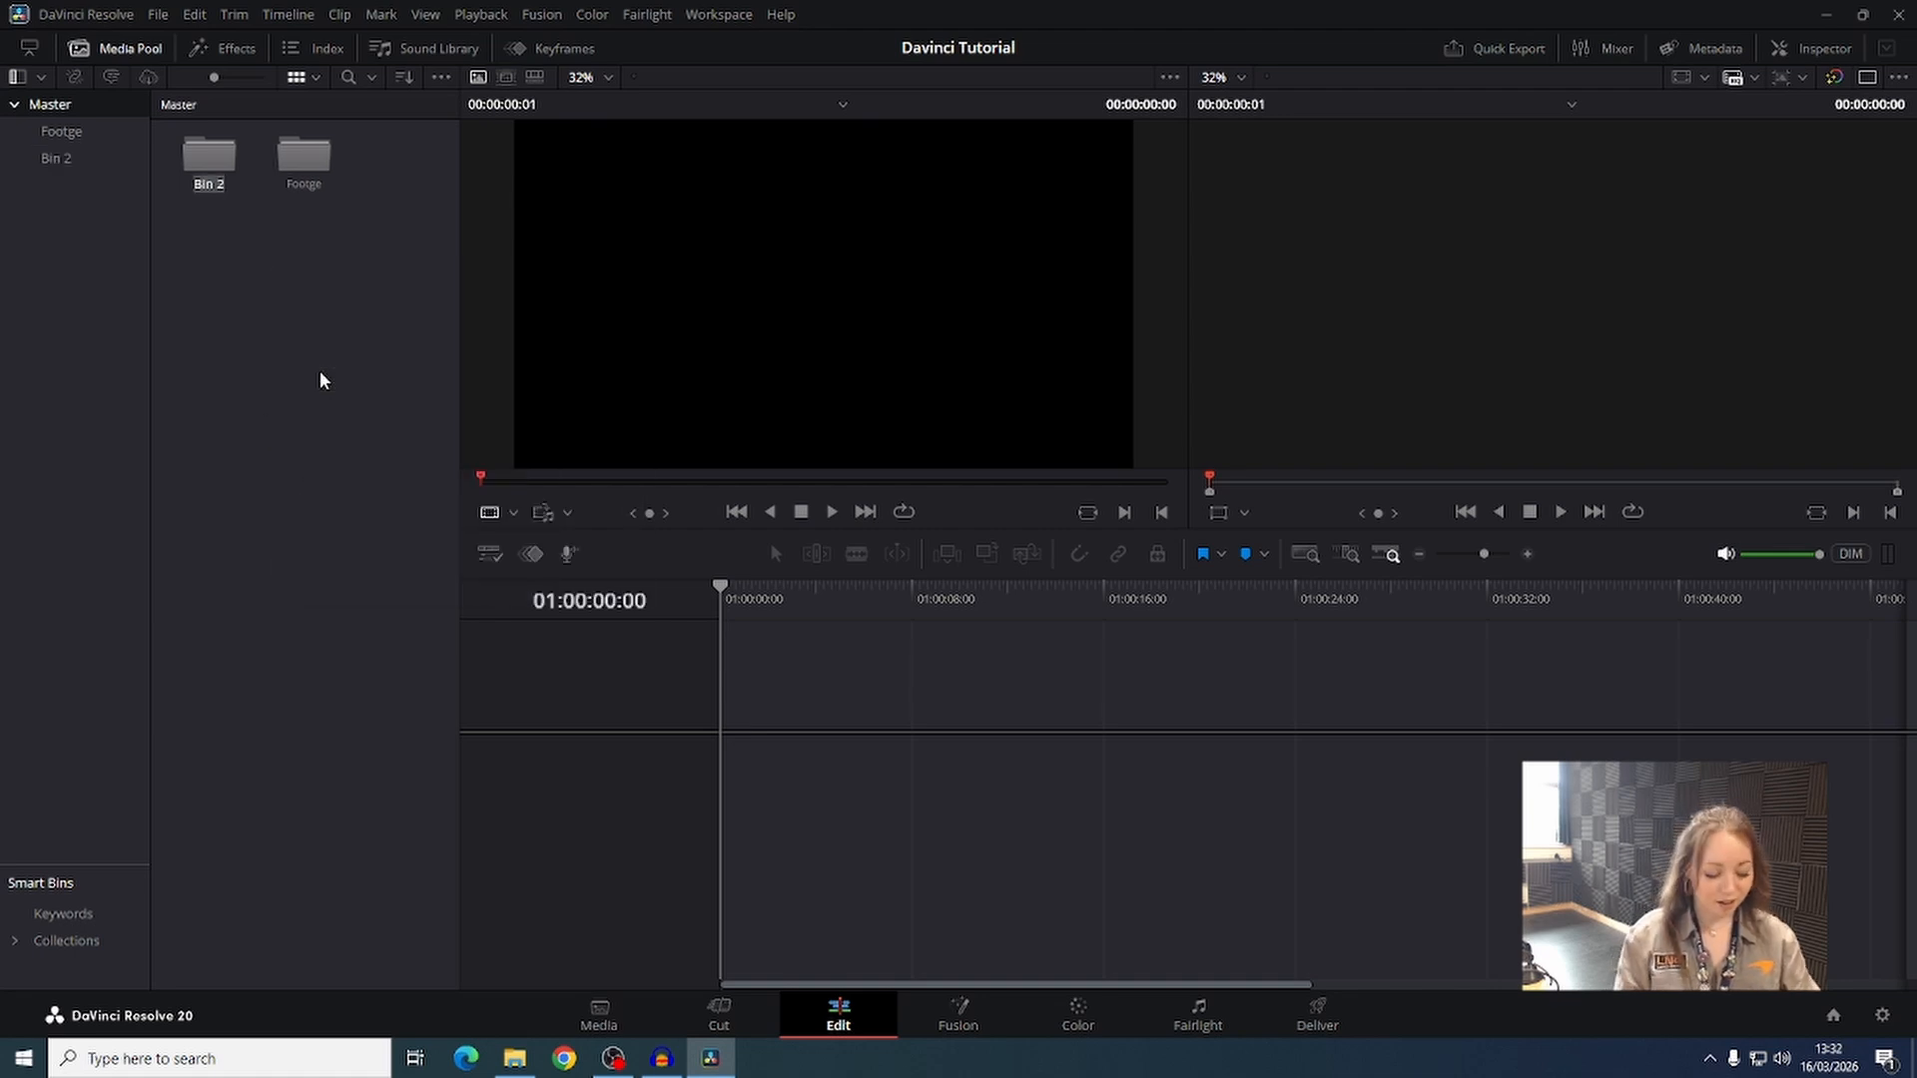
text(Audio)
key(Return)
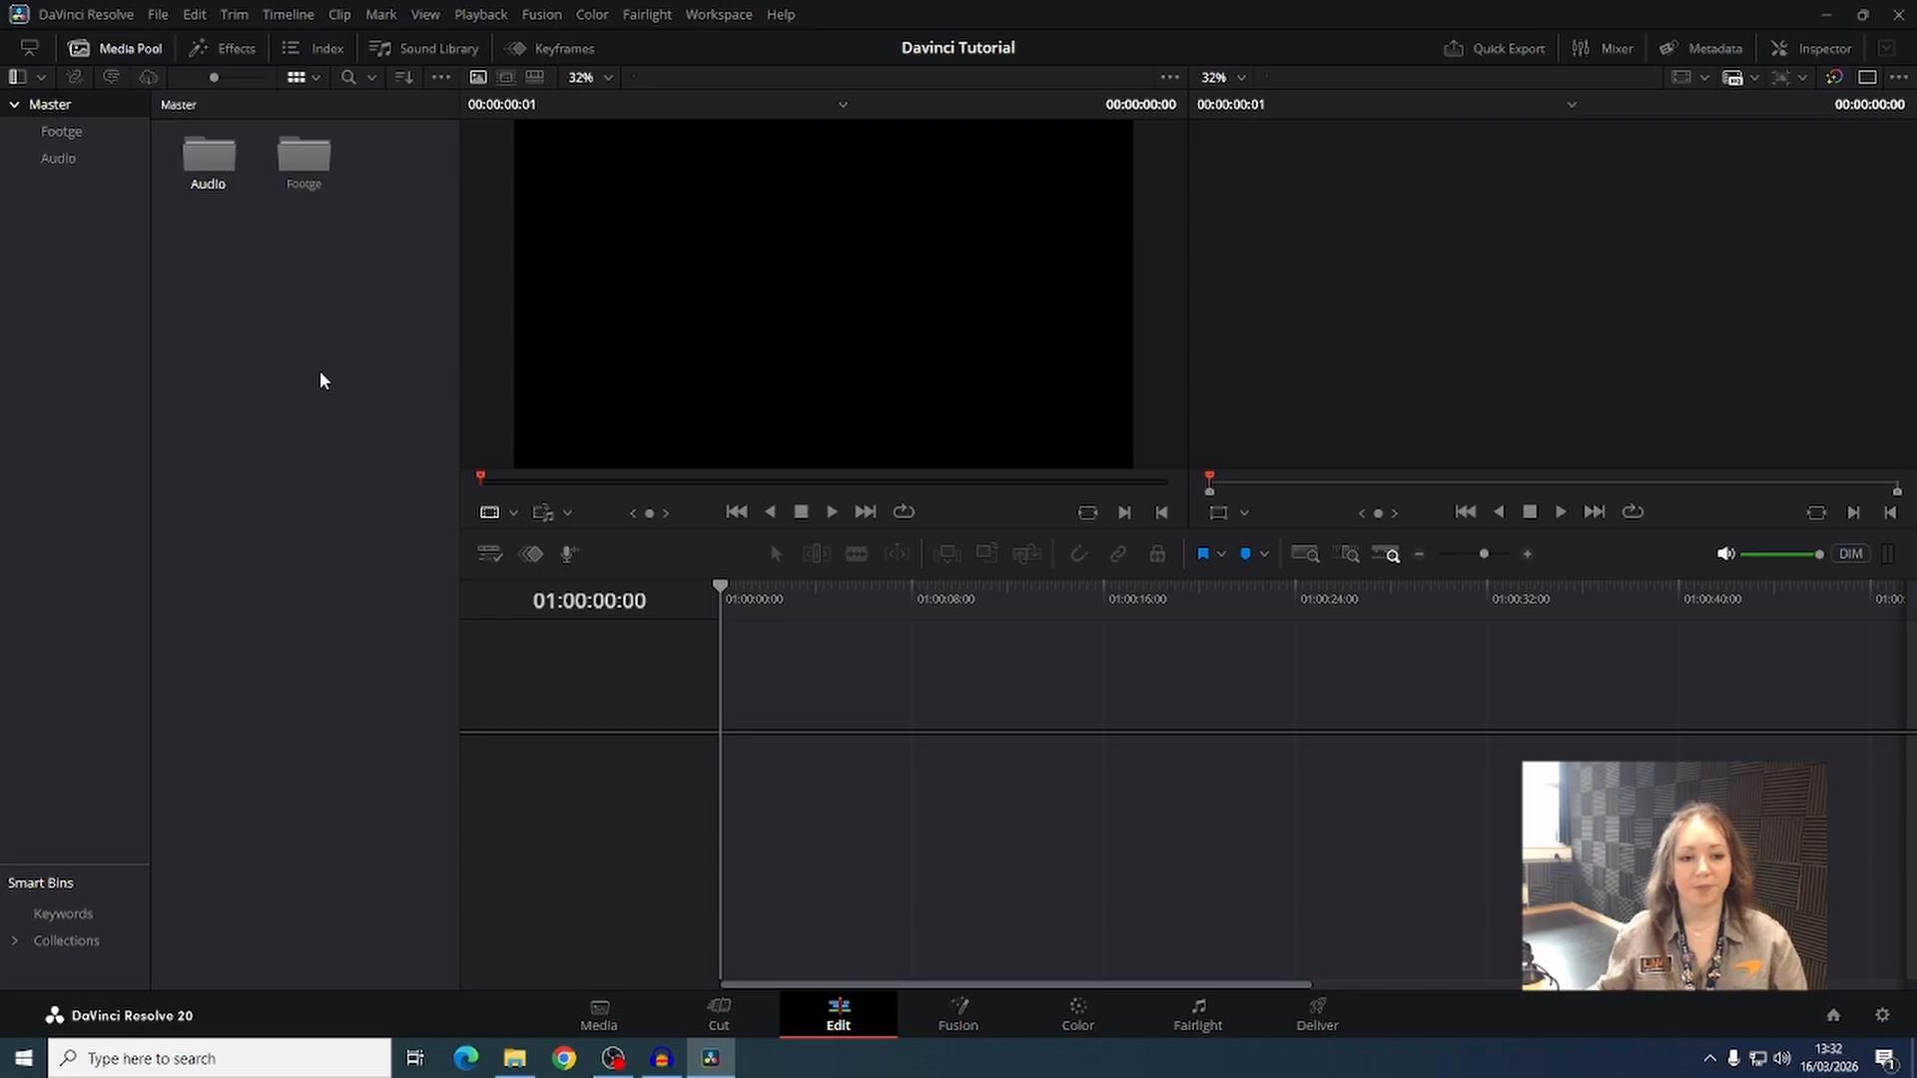
Import all video clips from the Horror Sequence folder into the Footge bin, declining the project frame rate change.
click(514, 1058)
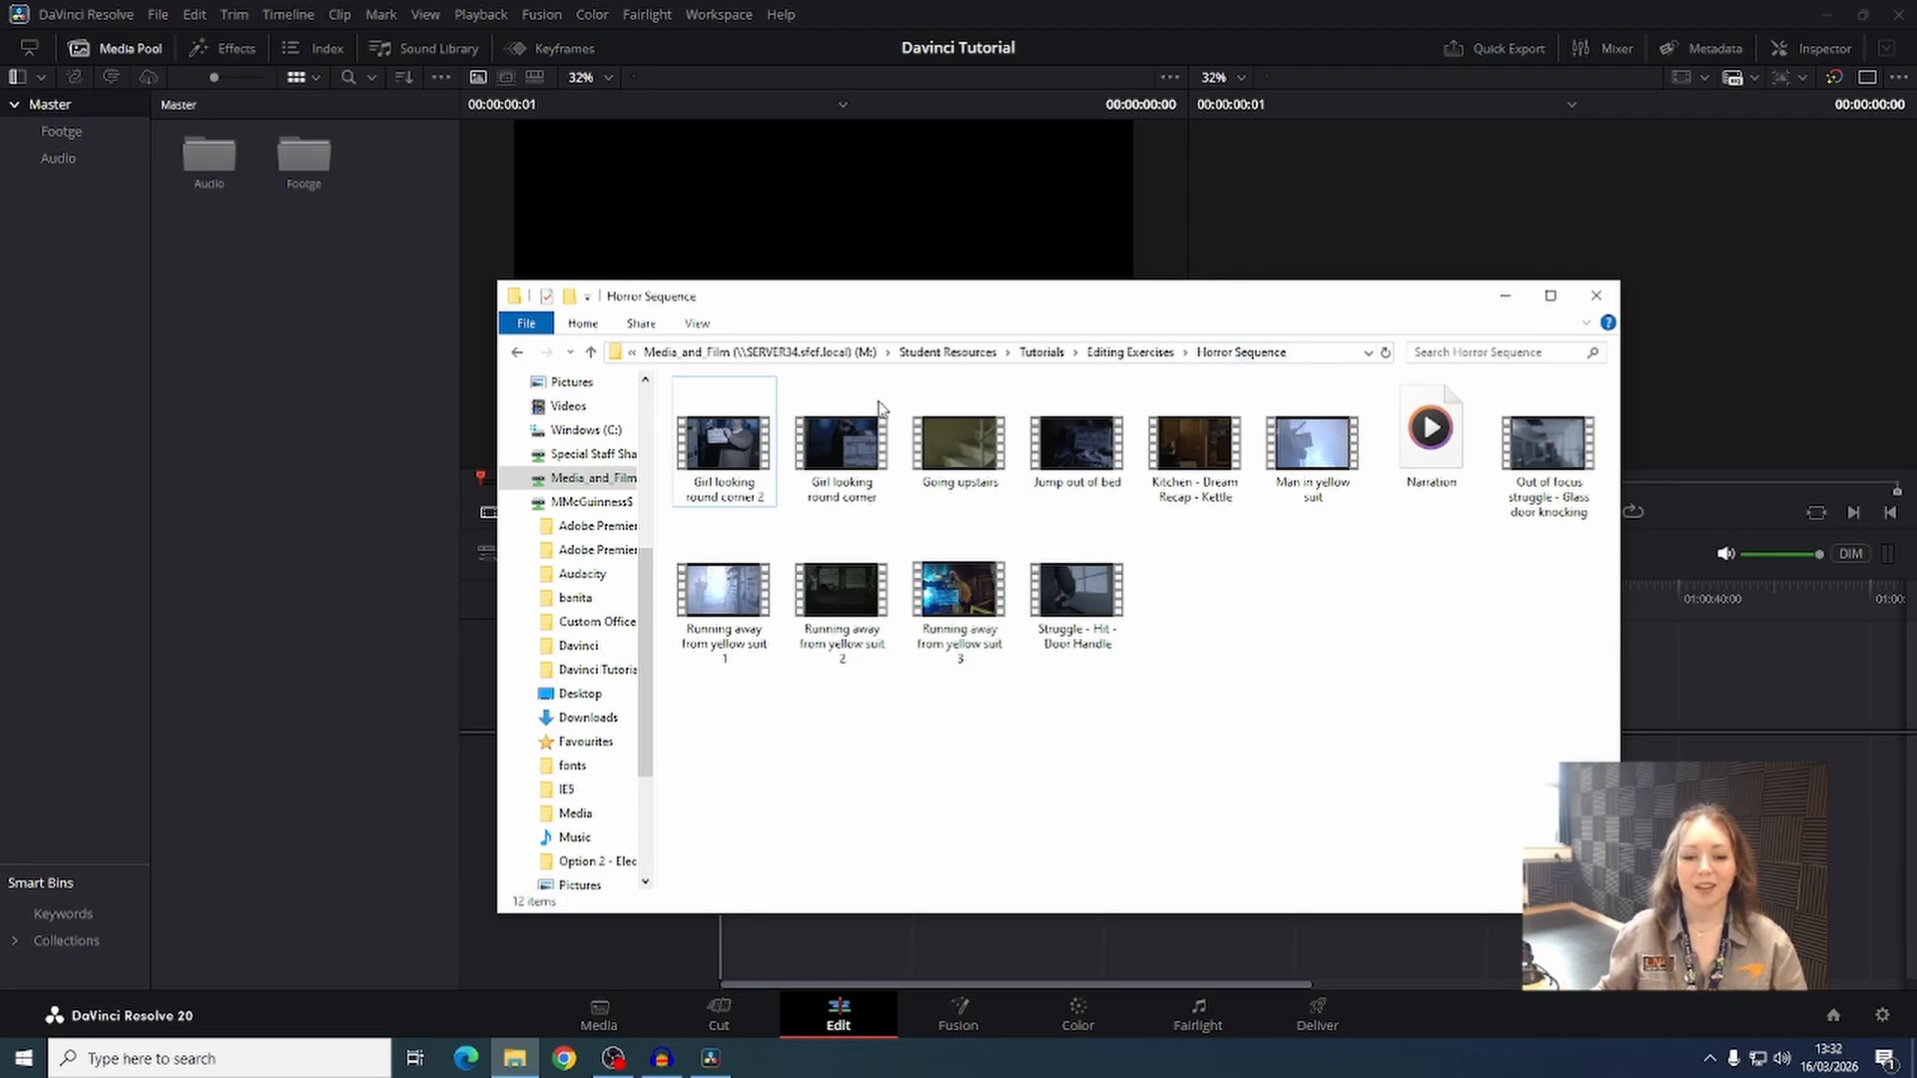
drag(662, 442, 1336, 721)
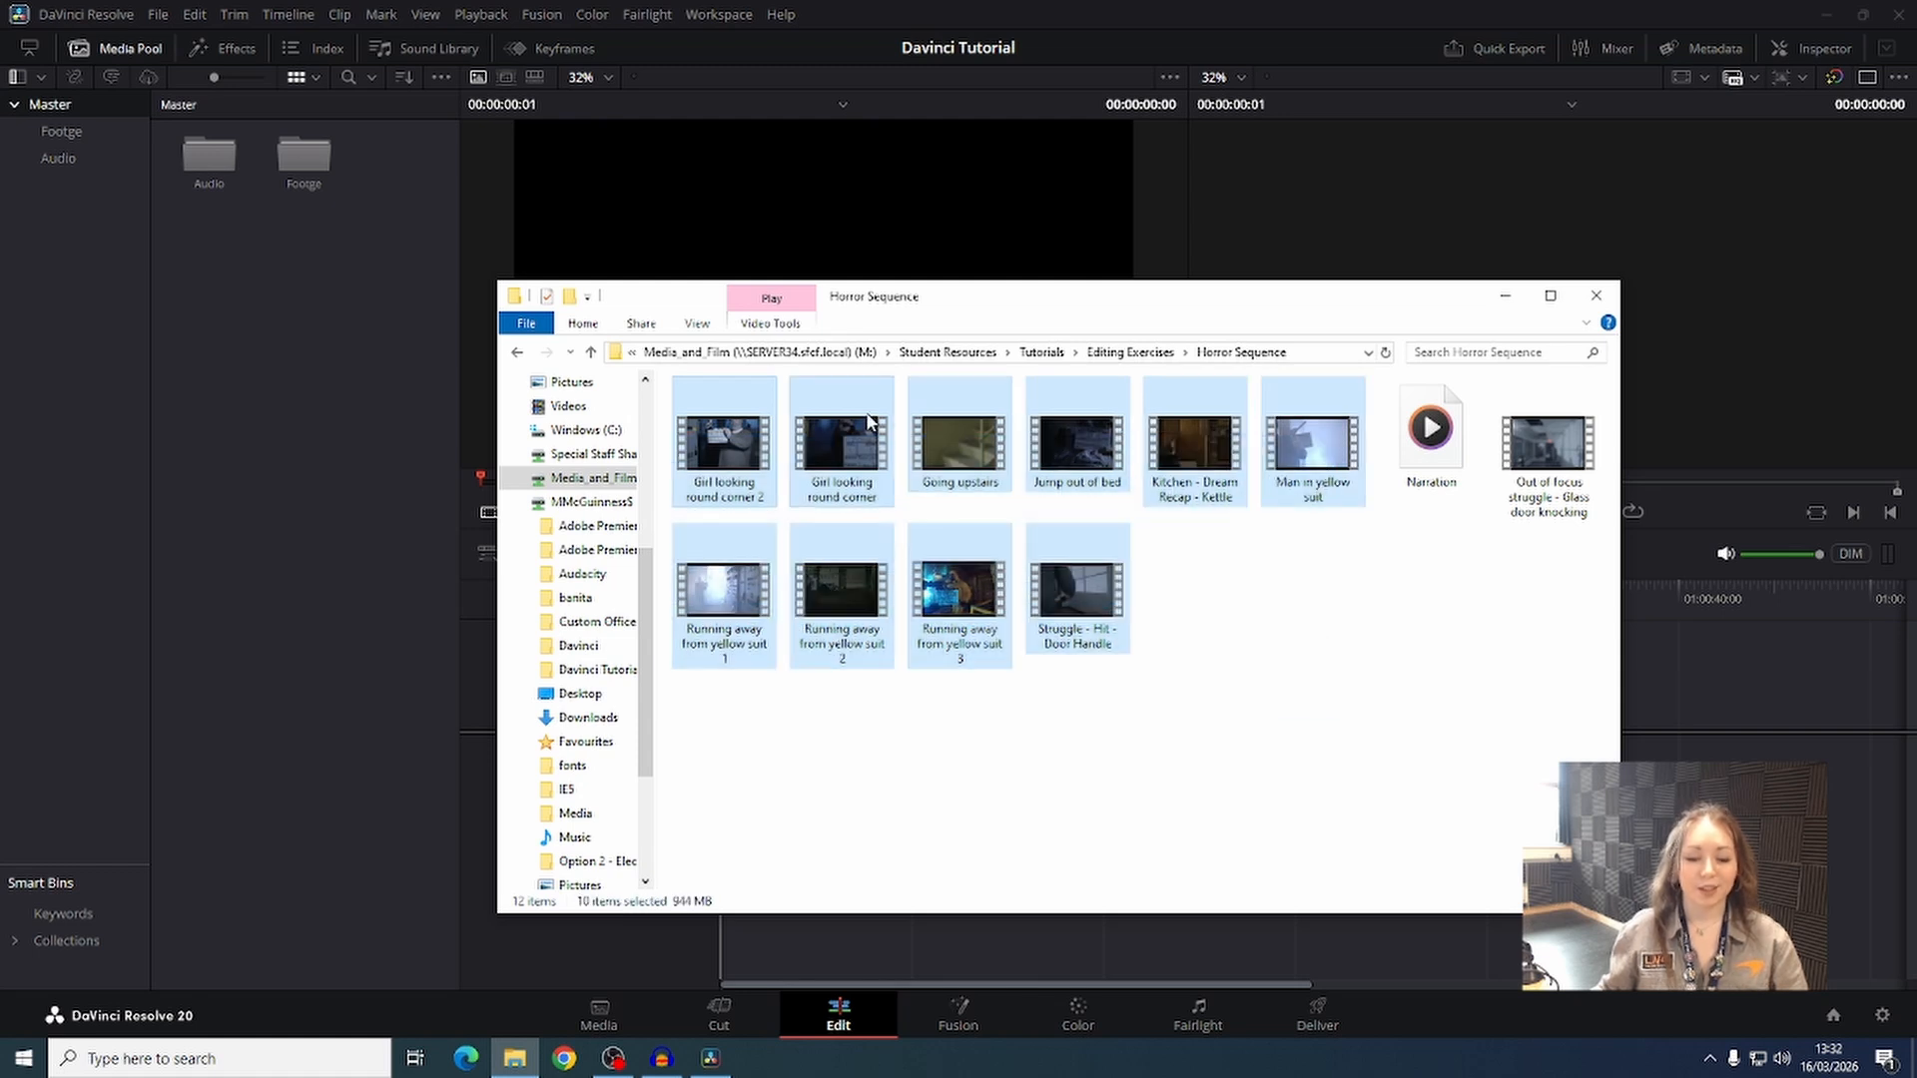
drag(870, 440, 320, 170)
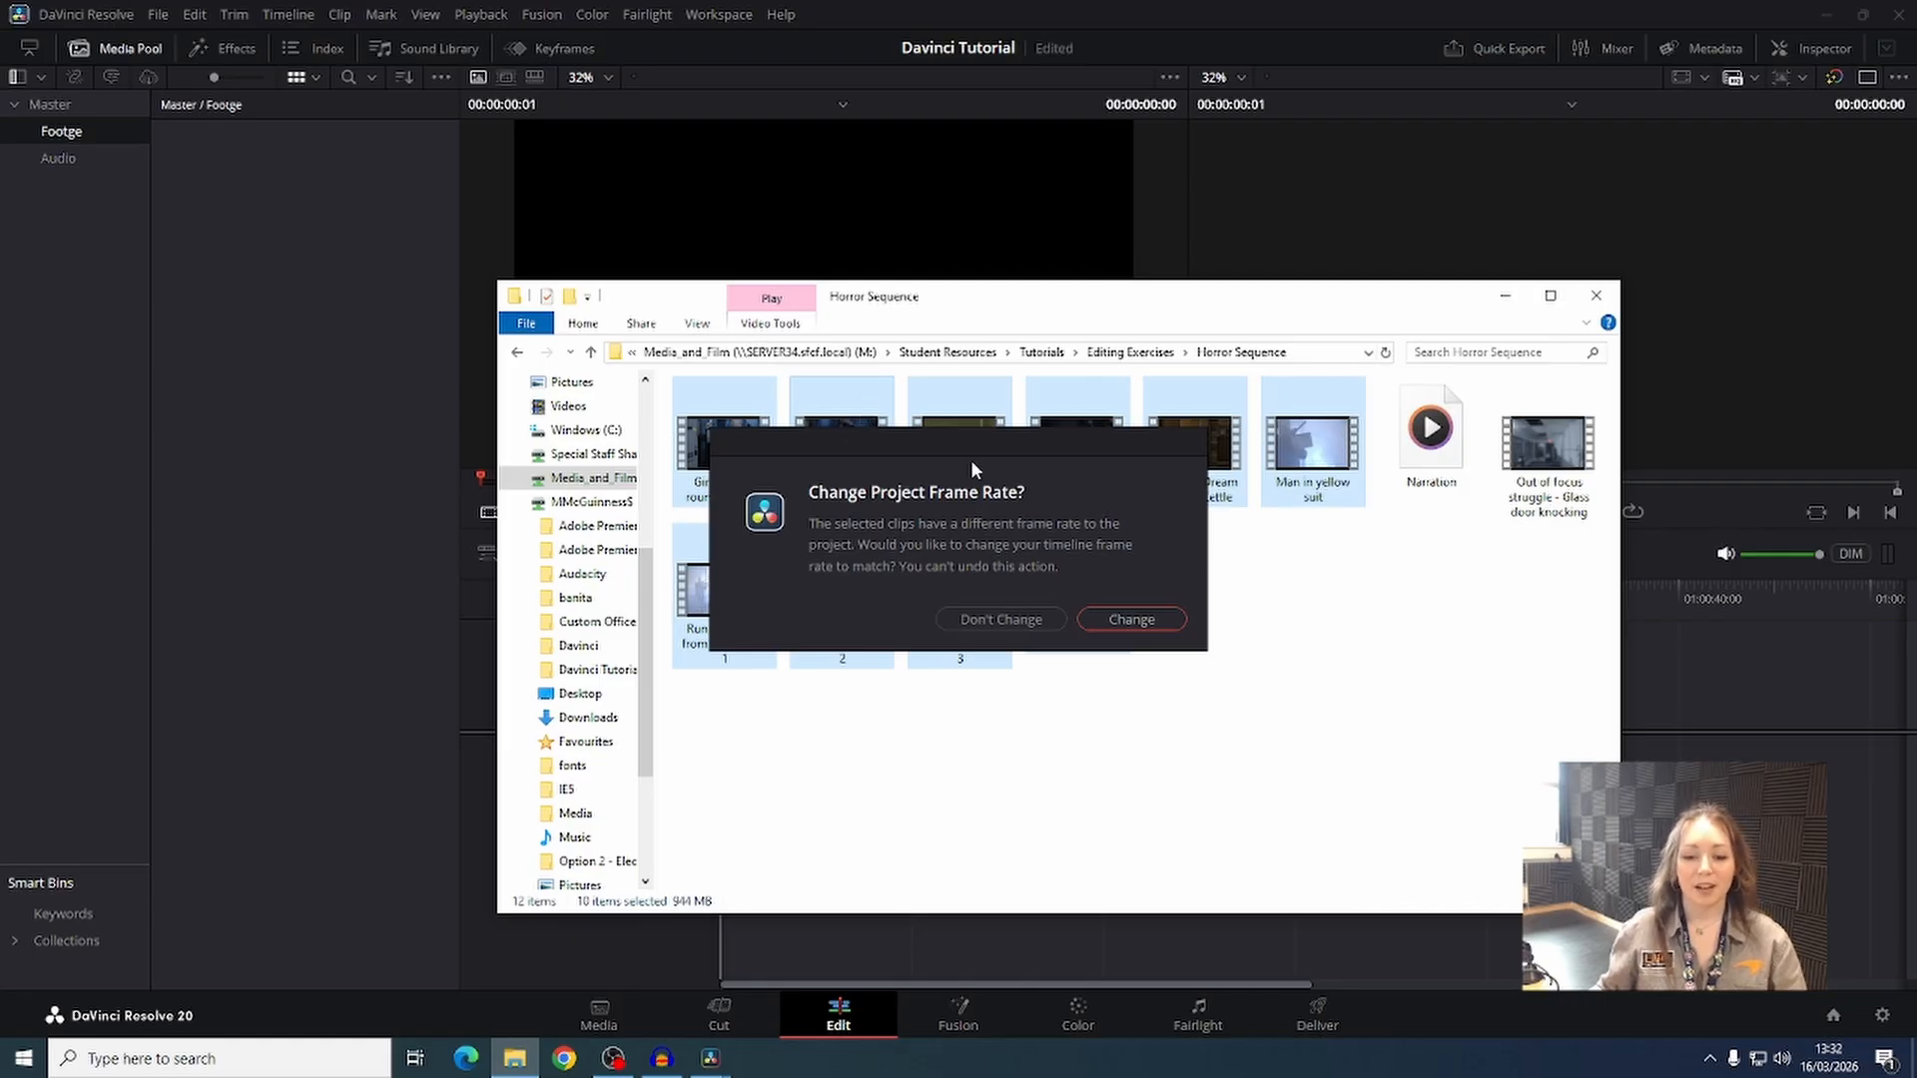
click(1001, 620)
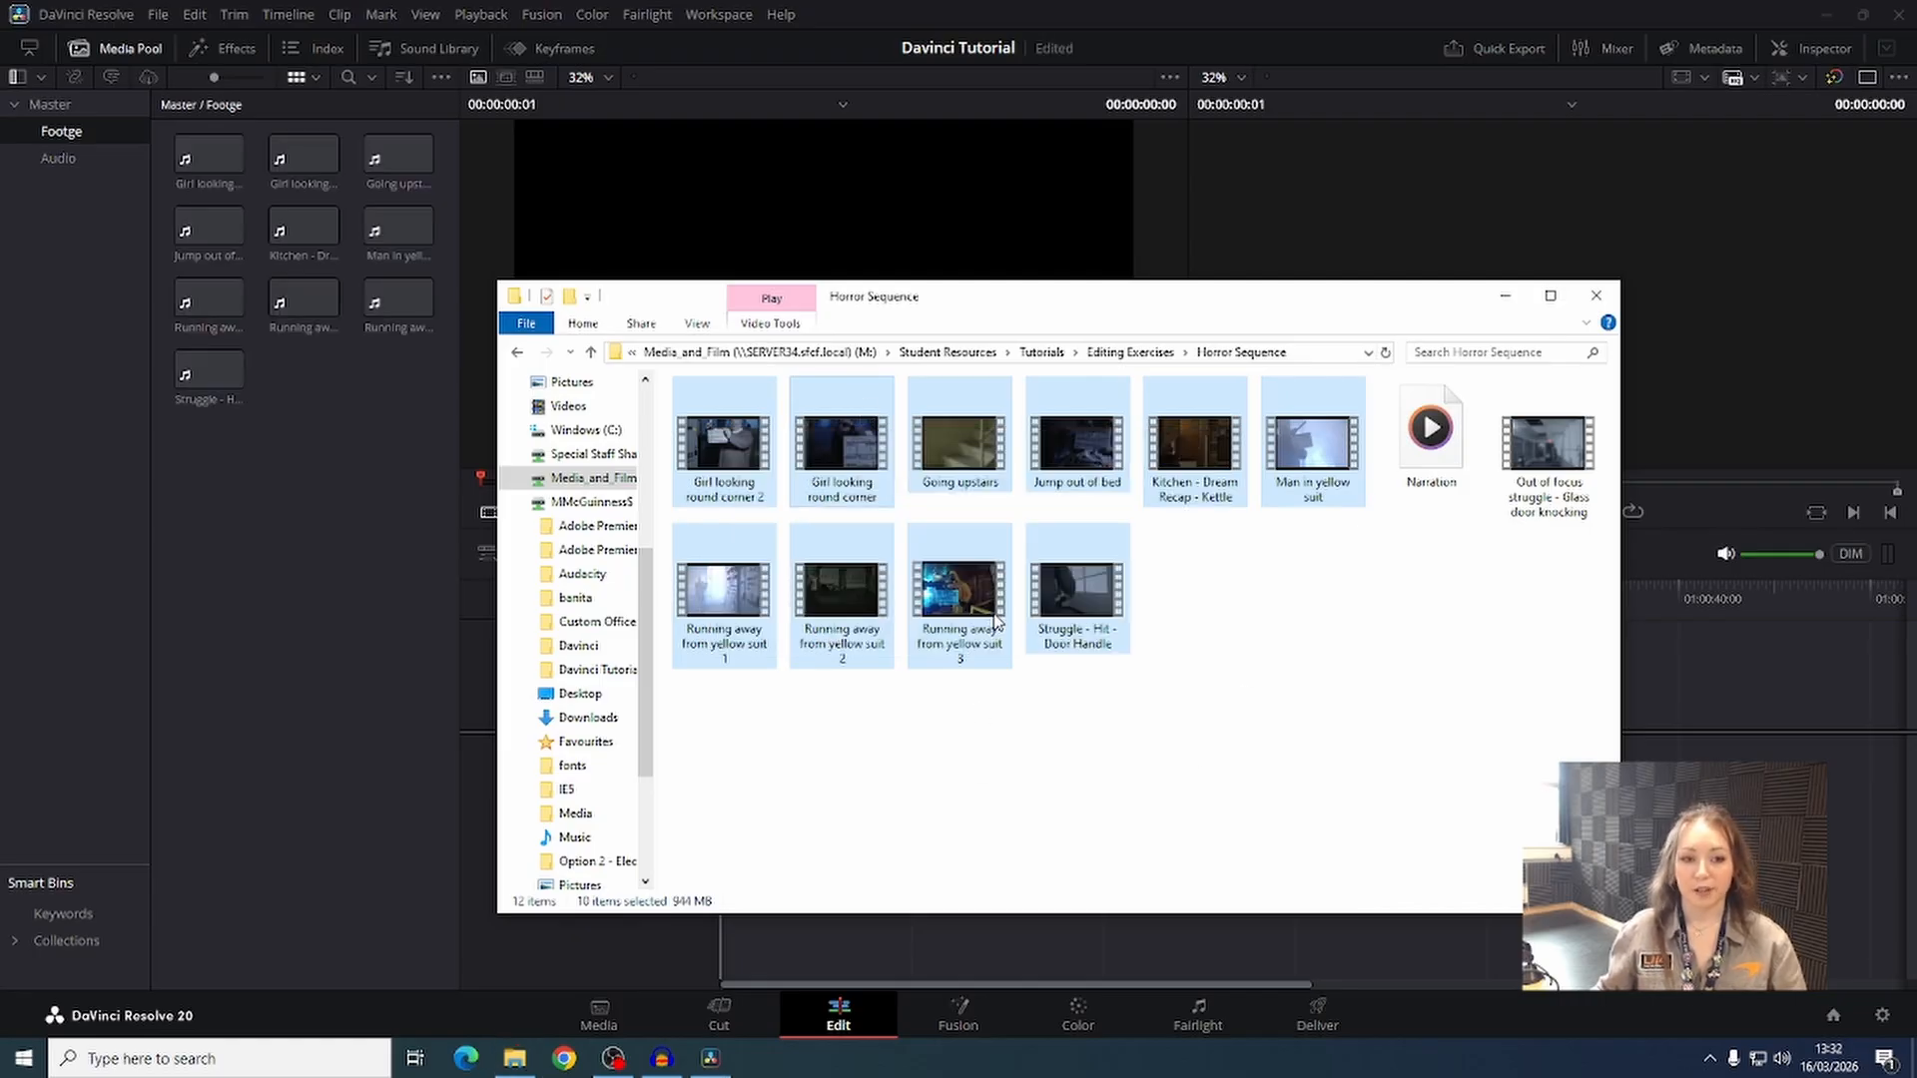
click(1528, 440)
drag(1528, 439, 382, 471)
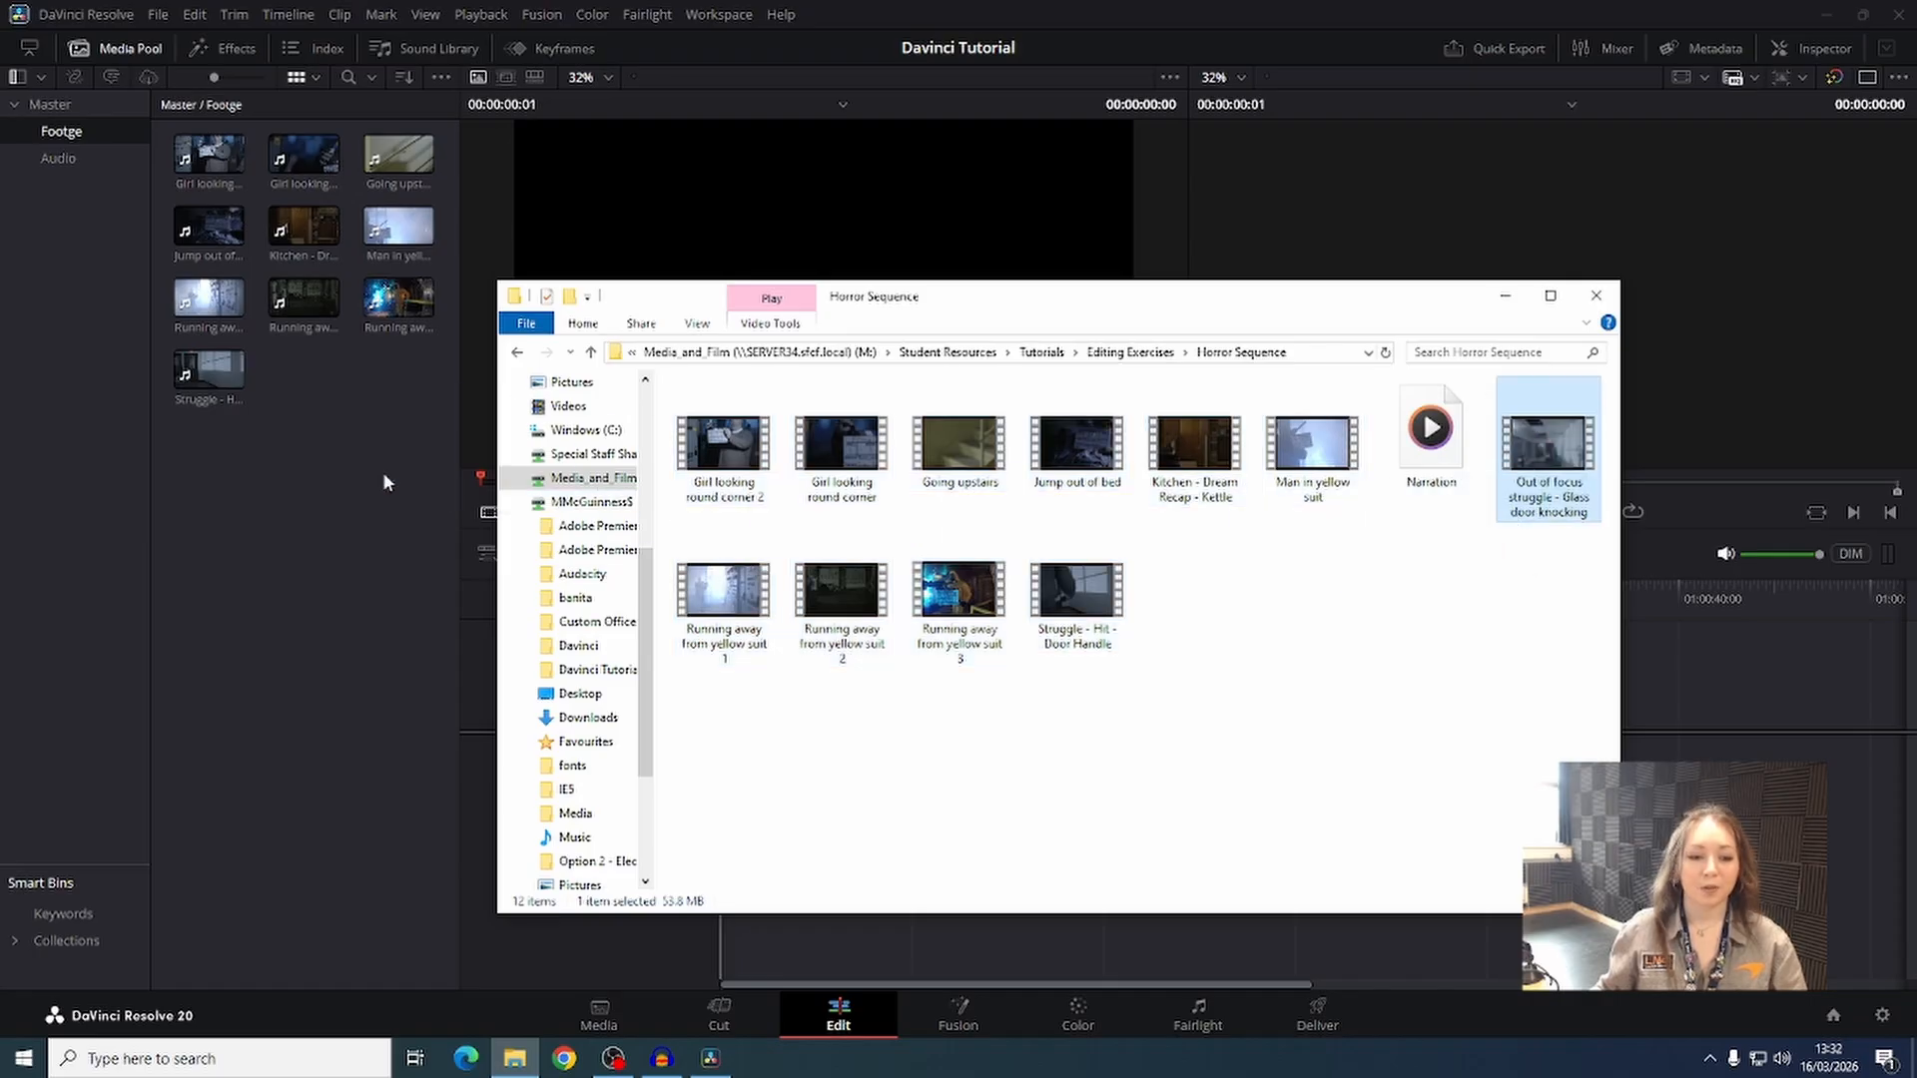
Import the Narration file from the Horror Sequence folder into the Audio bin.
click(92, 159)
click(514, 1058)
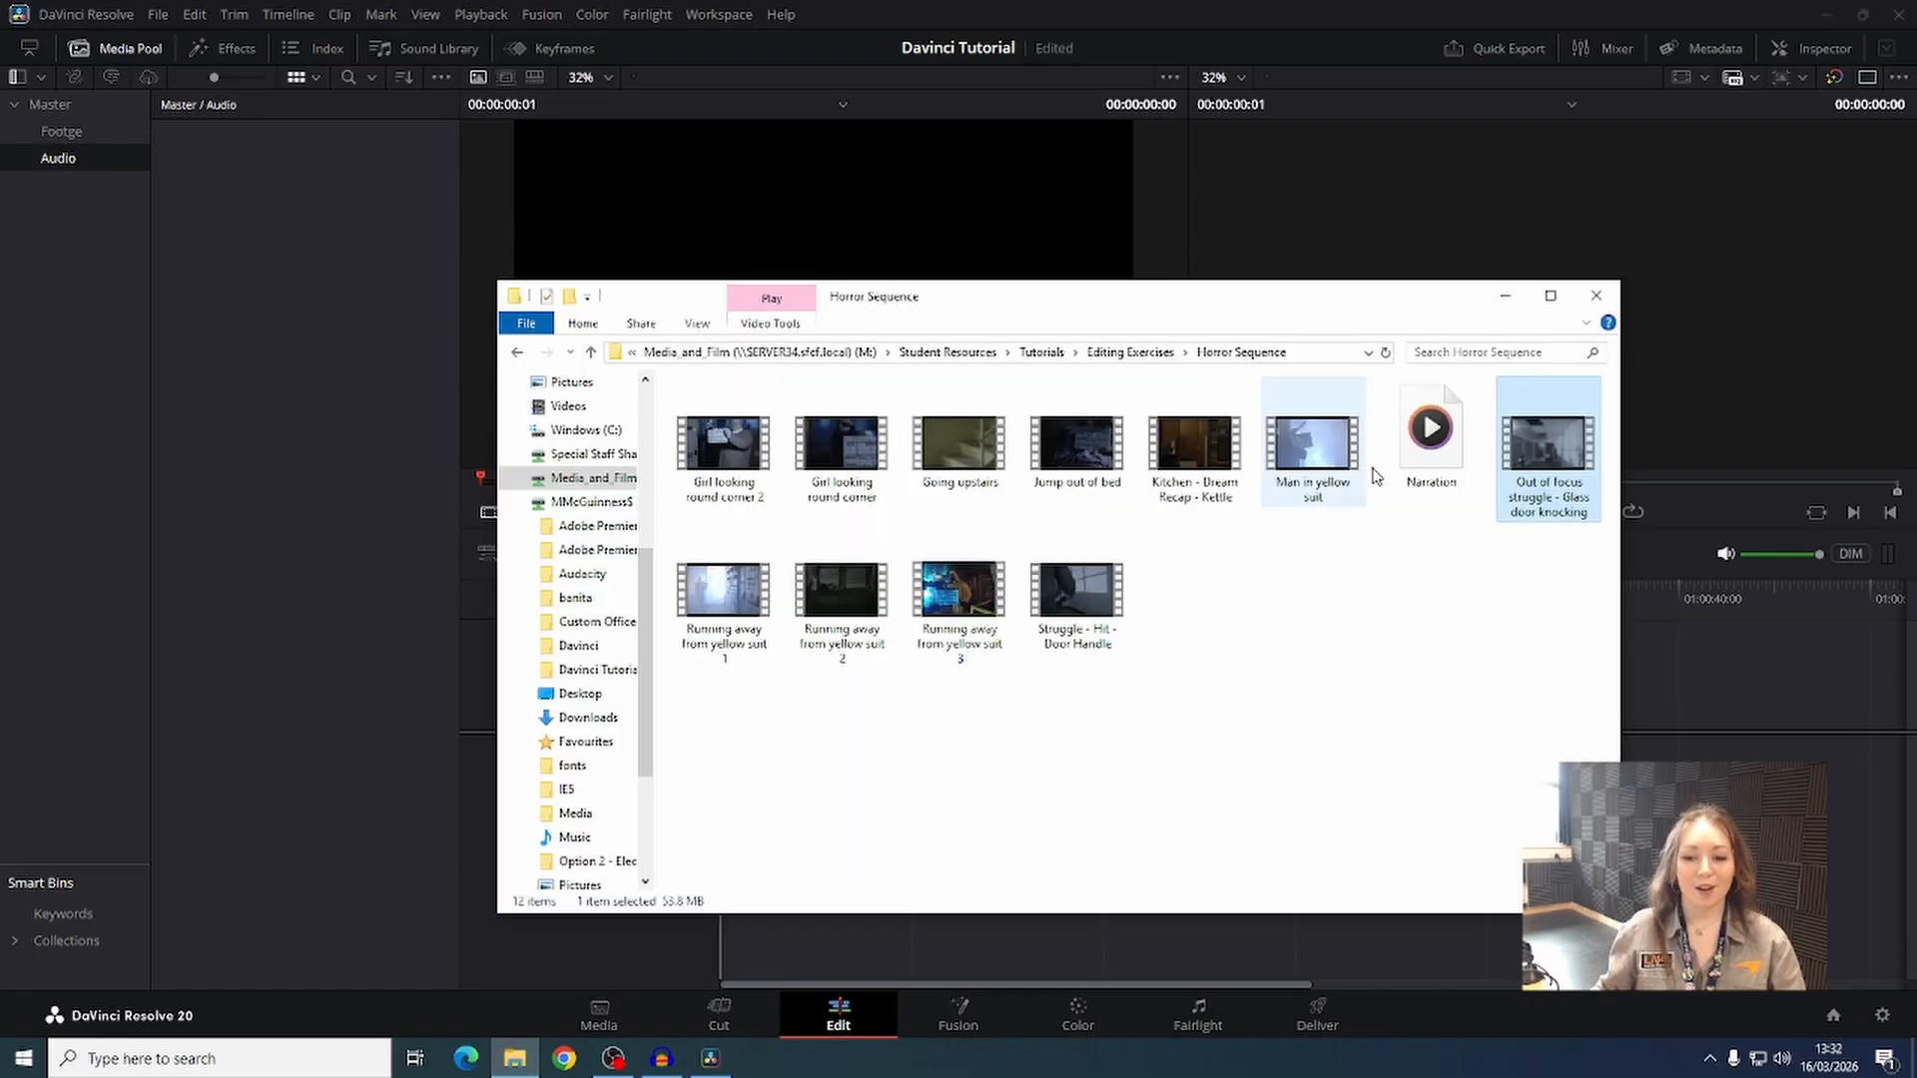
drag(1431, 432, 239, 280)
click(240, 285)
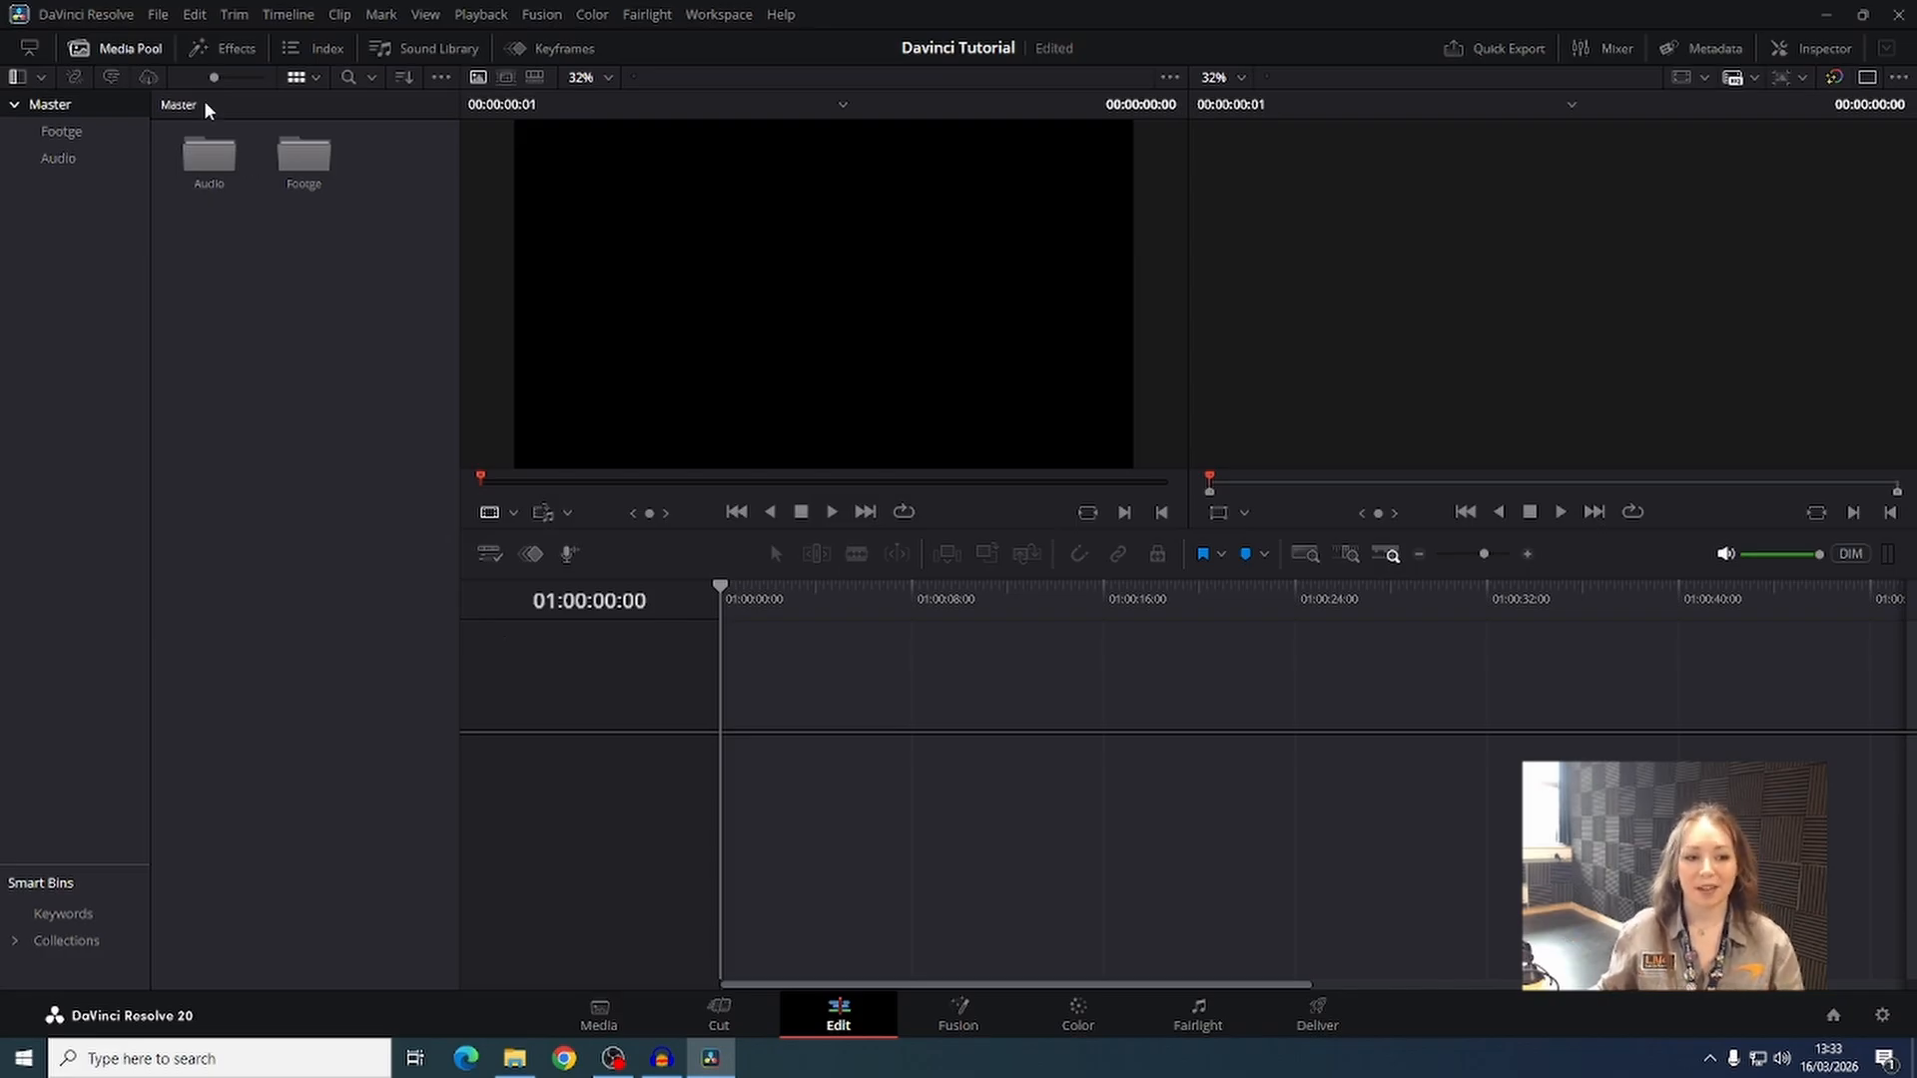
Set the project's timeline frame rate to 25 frames per second, then save and accept the change.
click(140, 10)
mouse_move(160, 14)
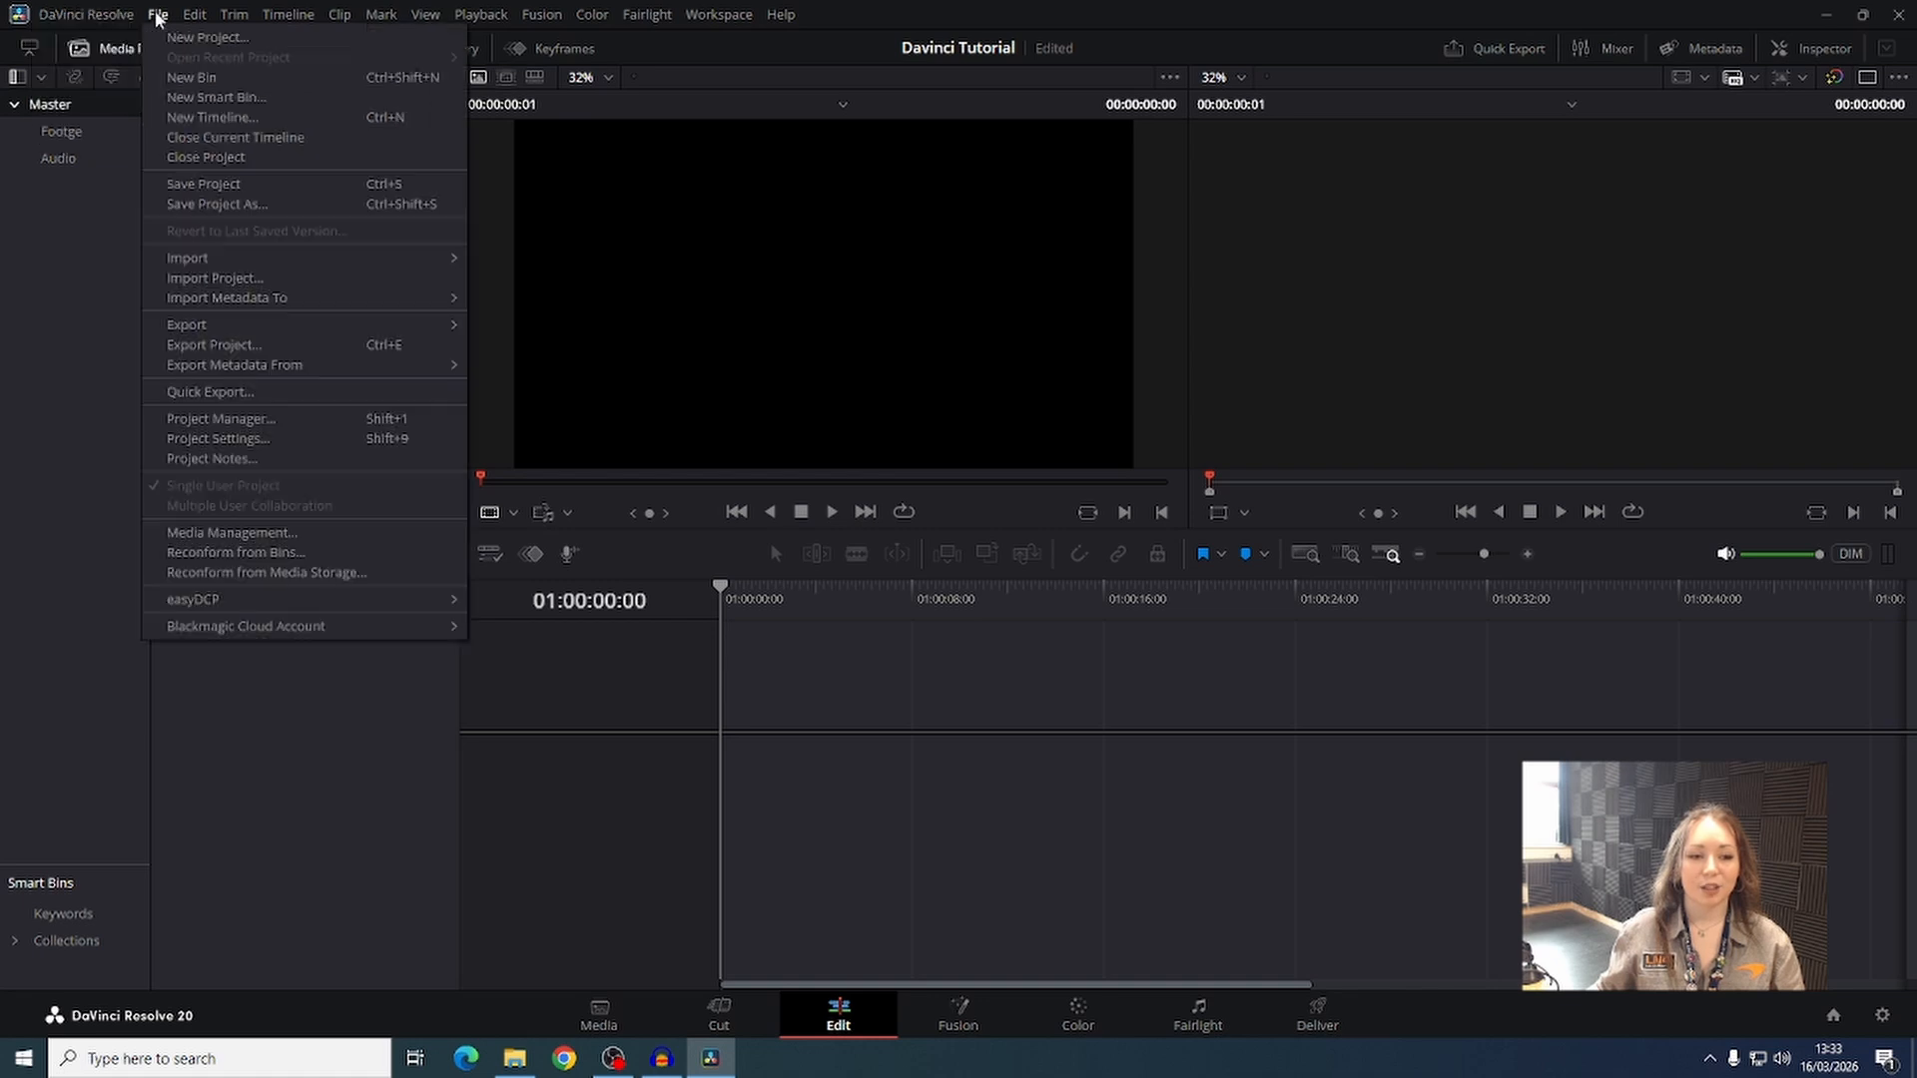
click(262, 436)
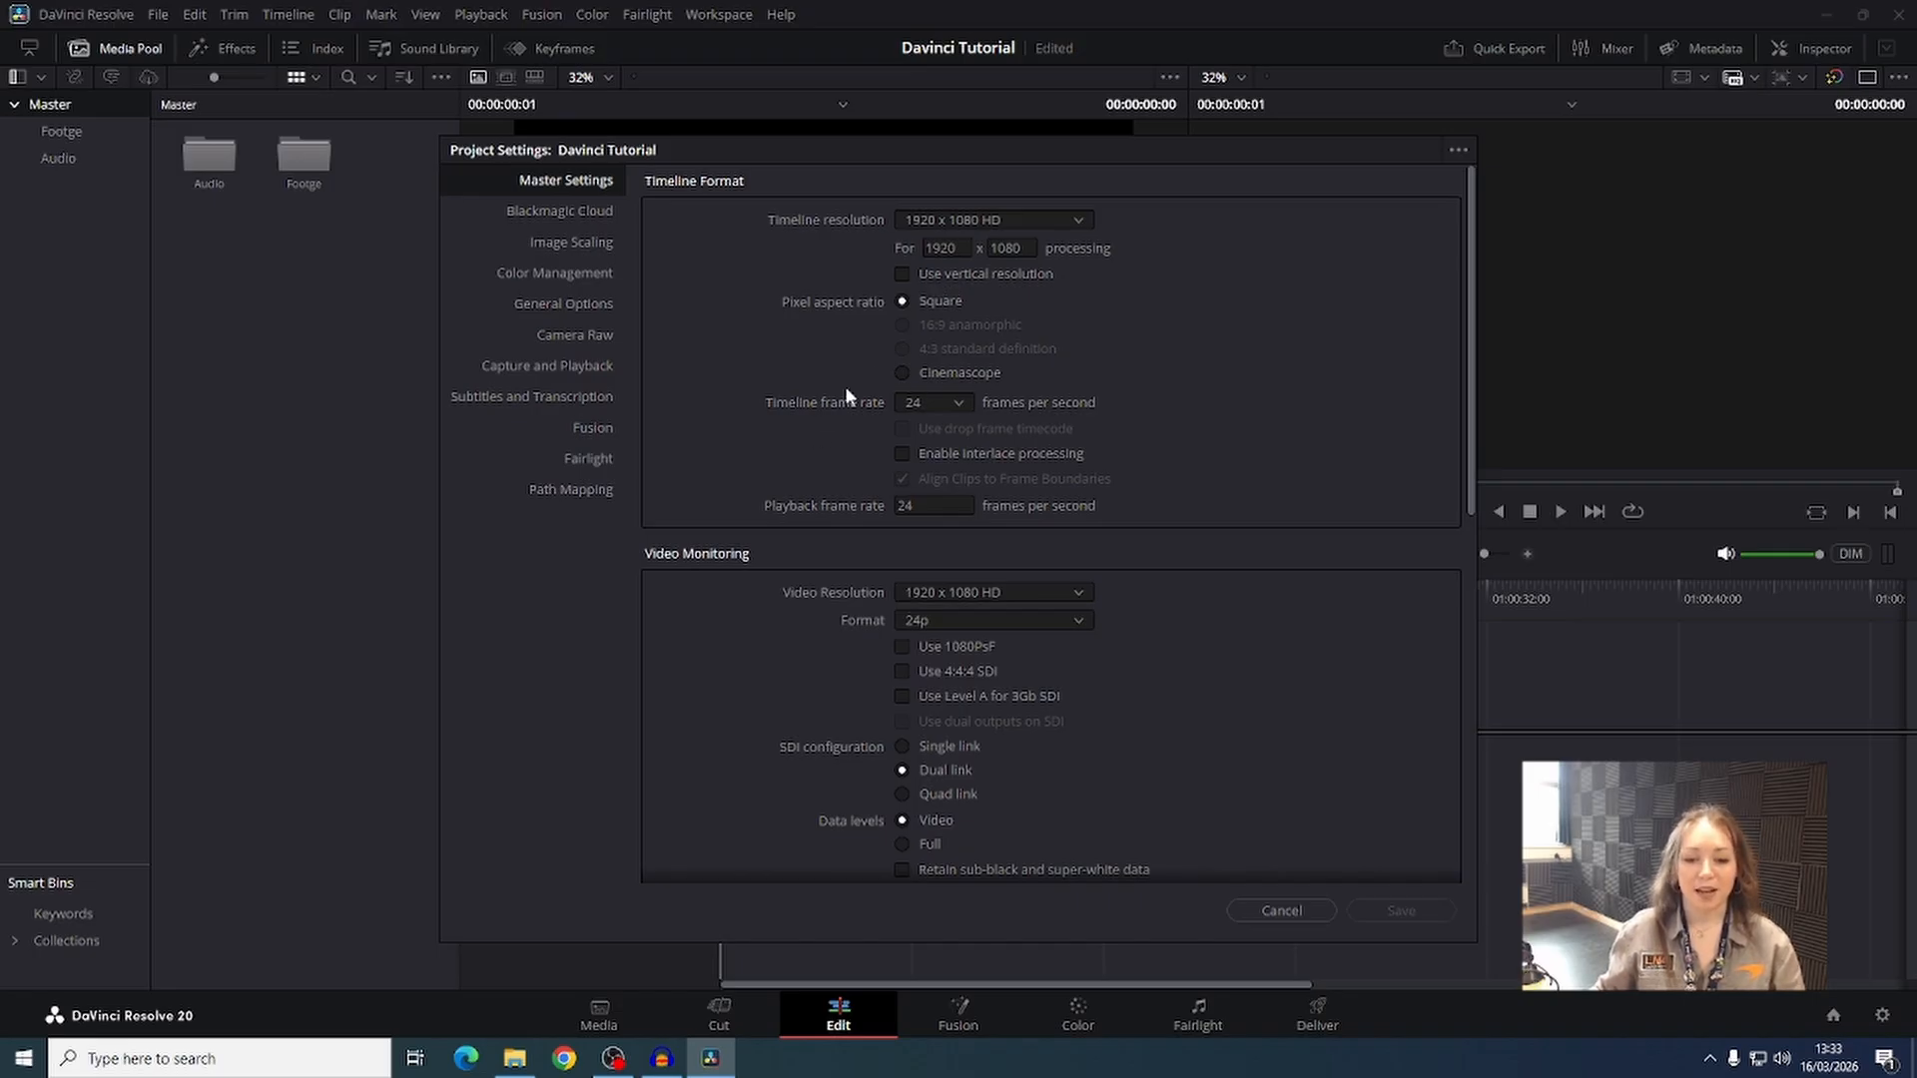
click(950, 403)
click(946, 517)
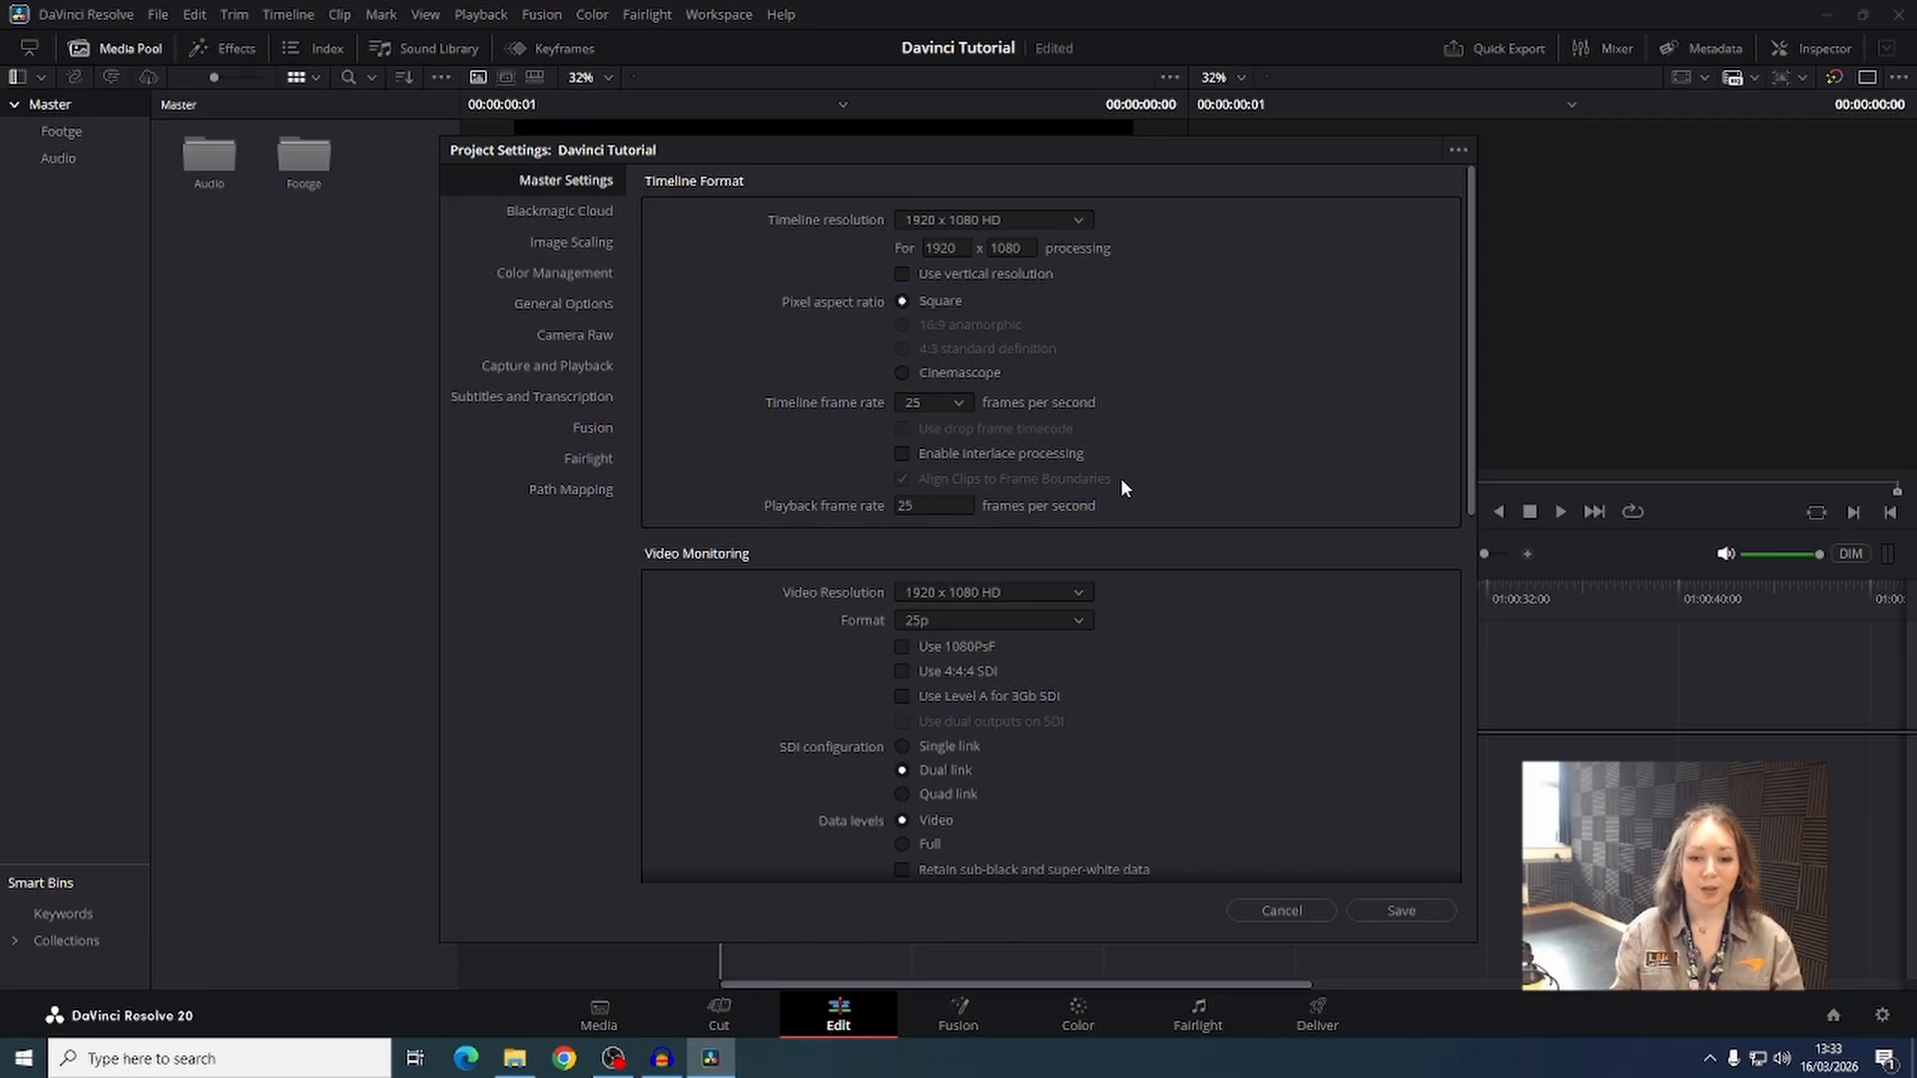
click(1402, 910)
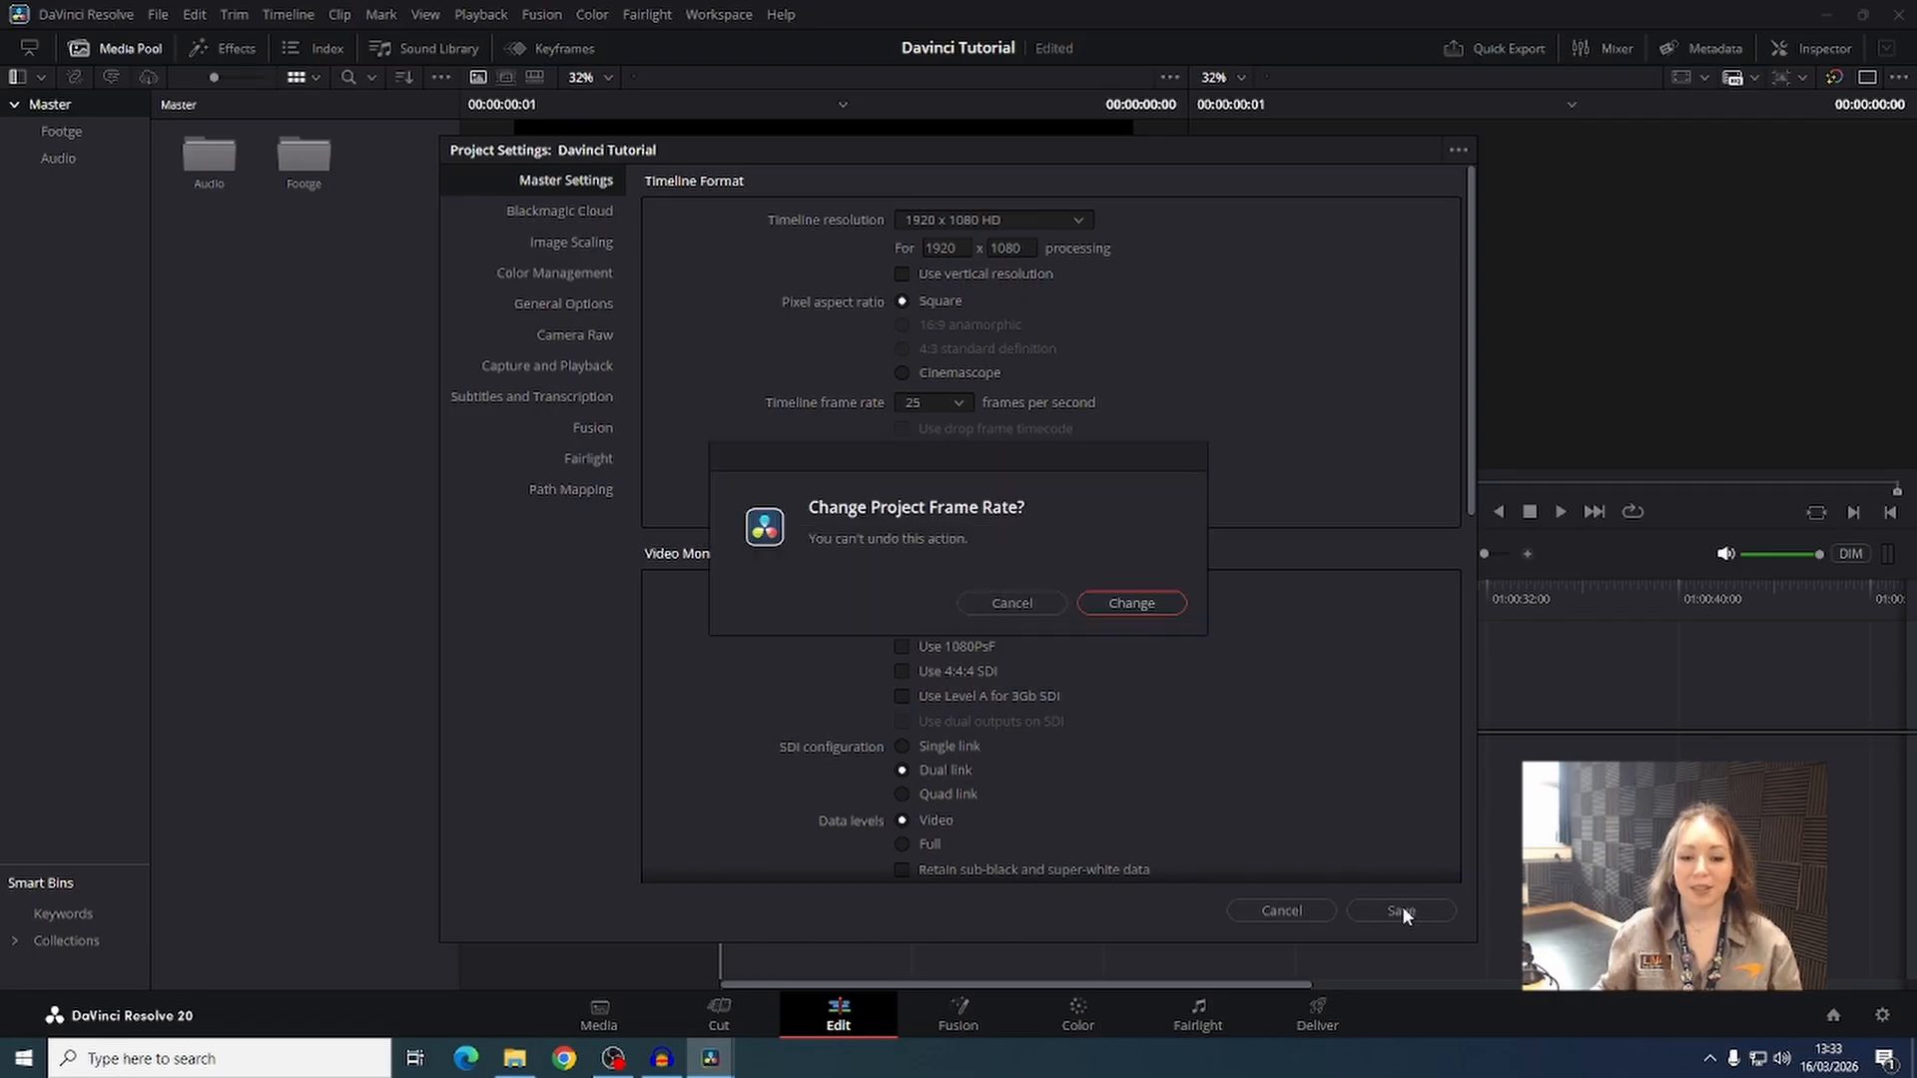
click(1135, 602)
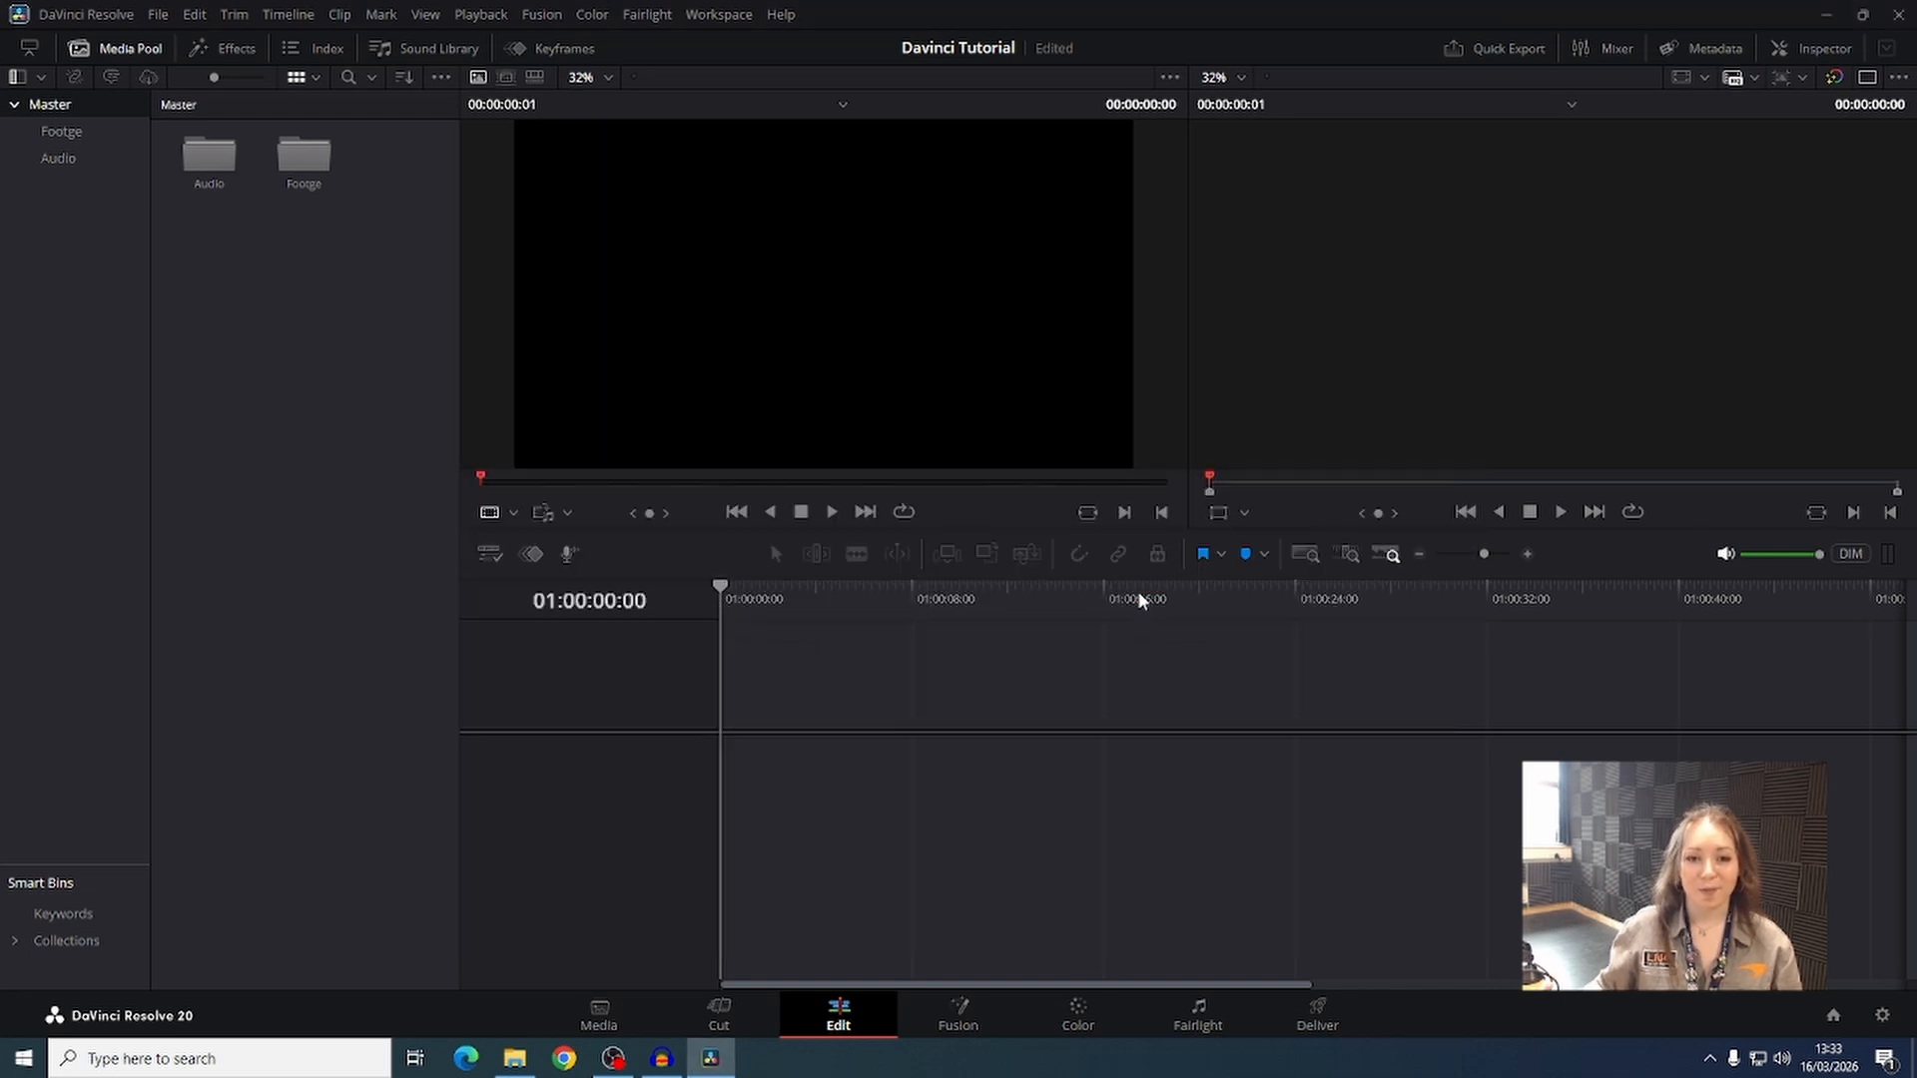
Preview the Girl looking round corner 2 clip from the Footge bin and place it at the start of a new timeline.
double_click(297, 150)
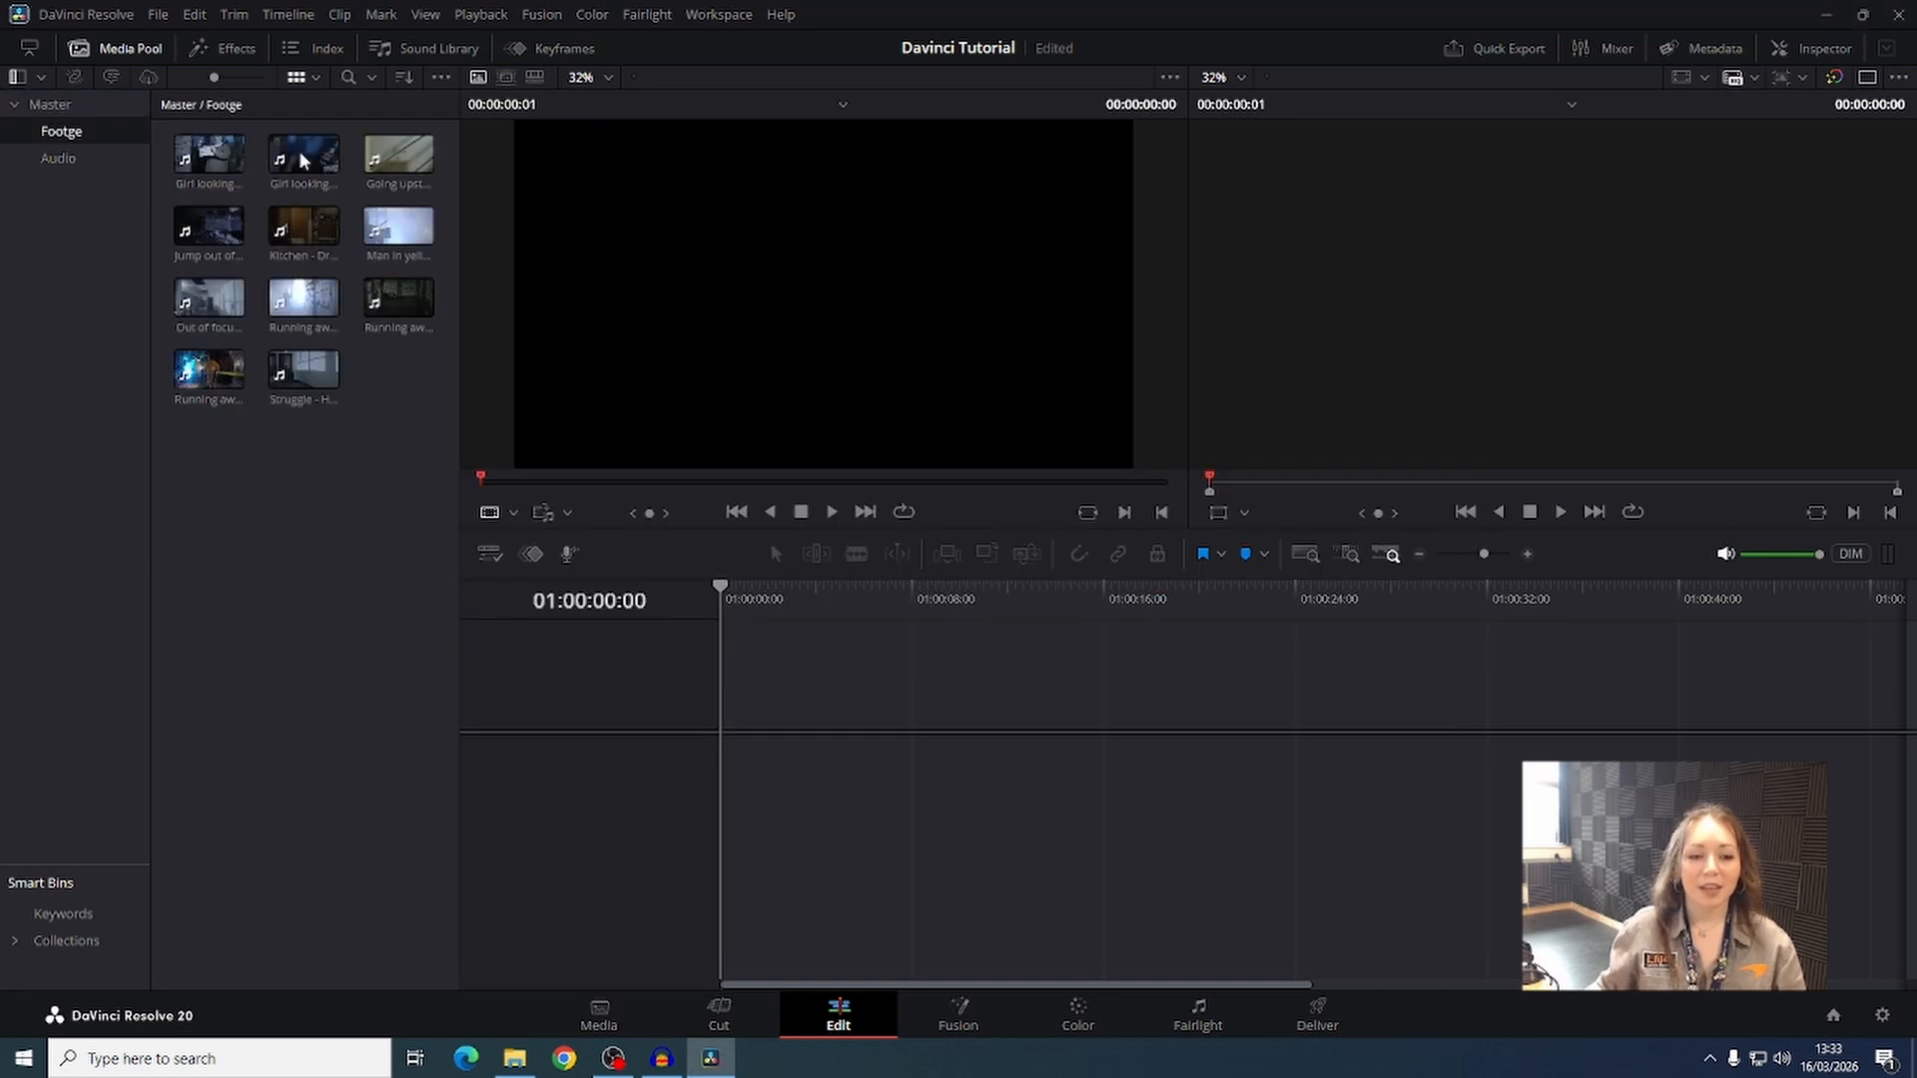
double_click(213, 160)
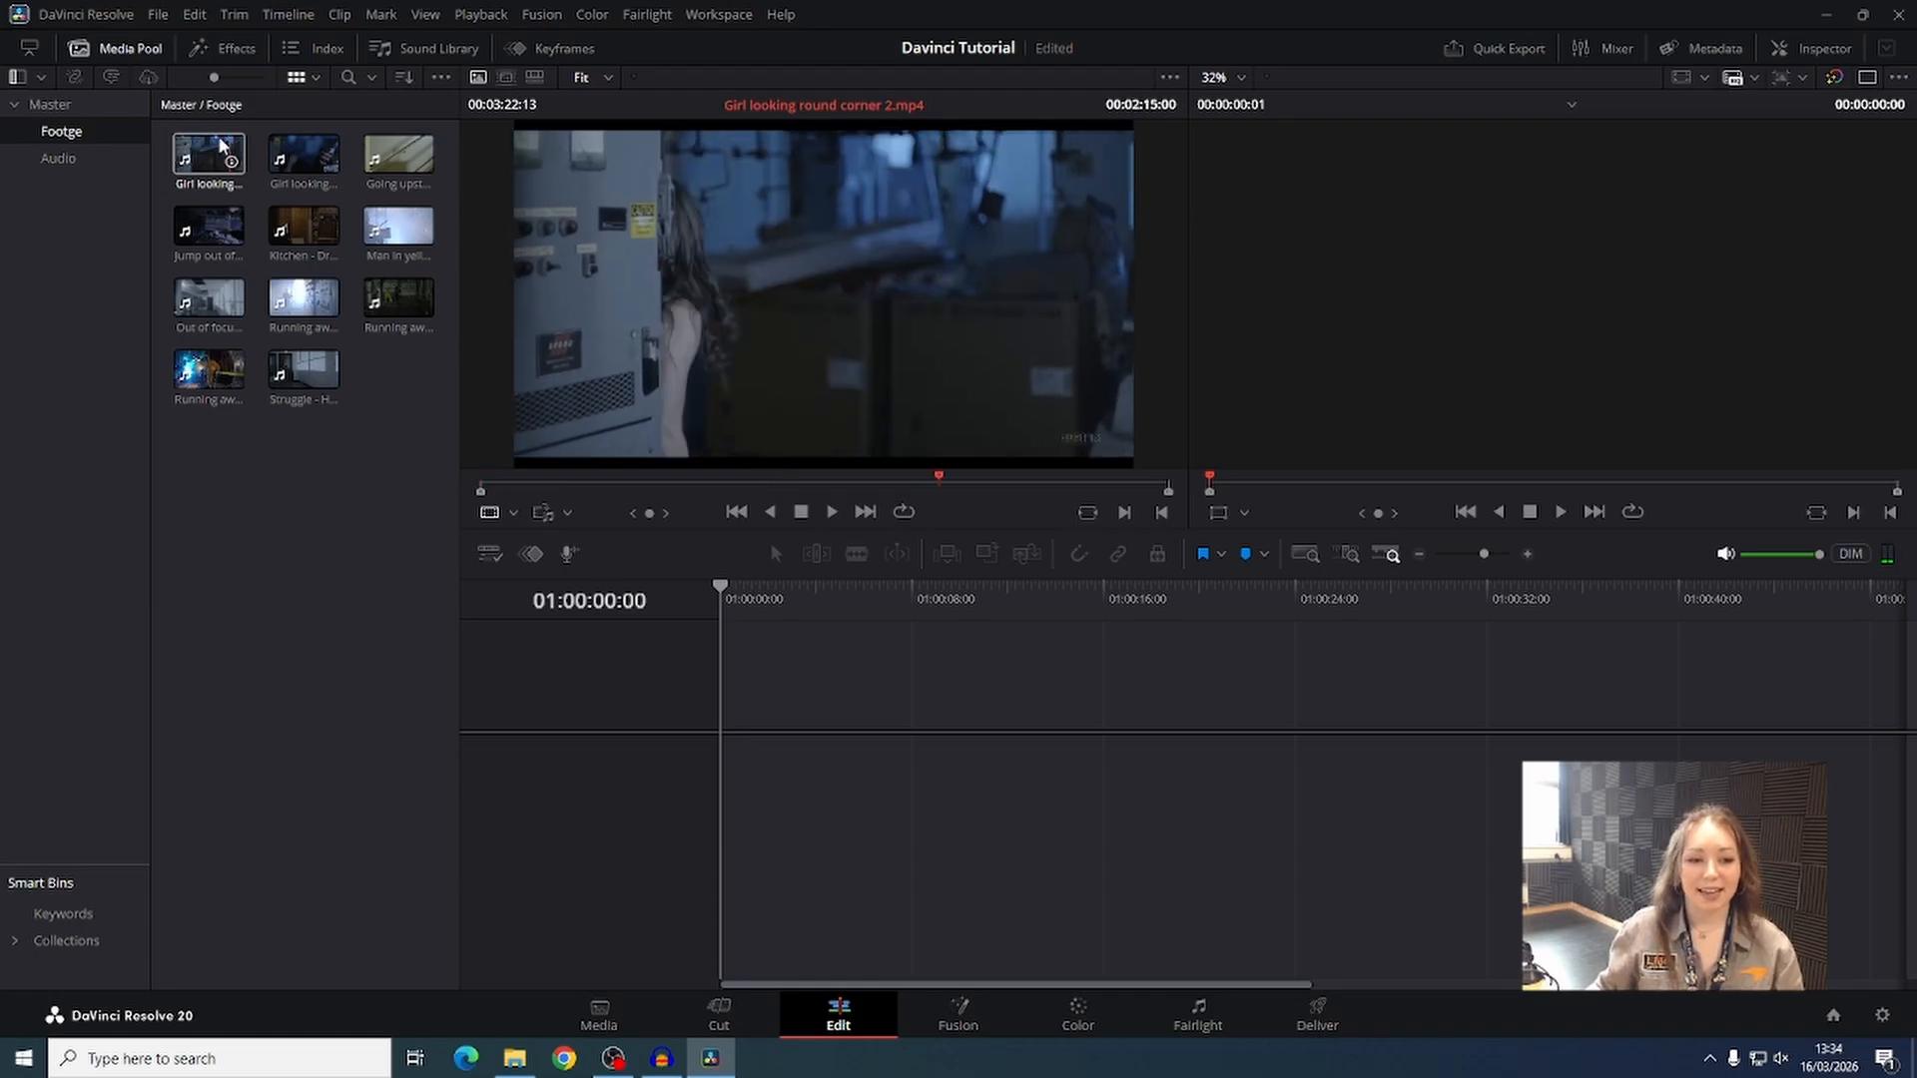
drag(224, 163, 350, 218)
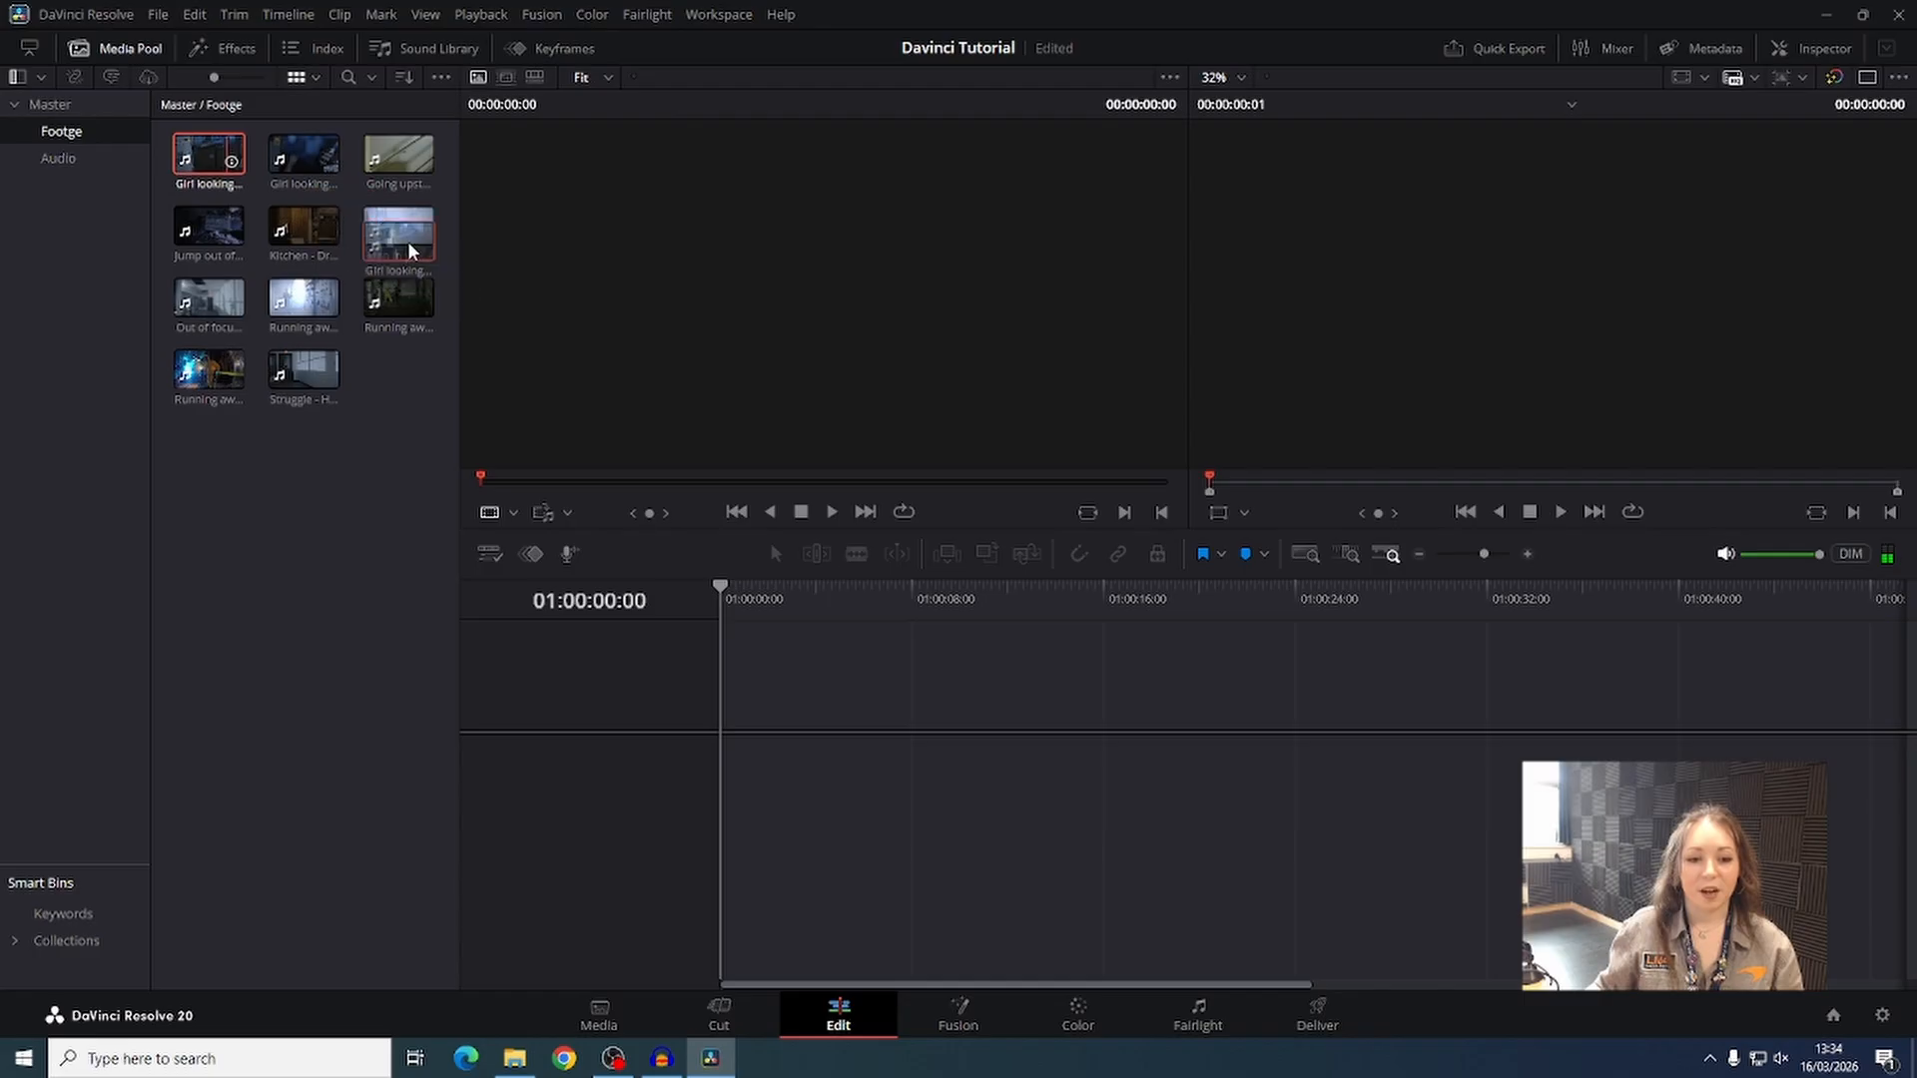
drag(212, 159, 209, 158)
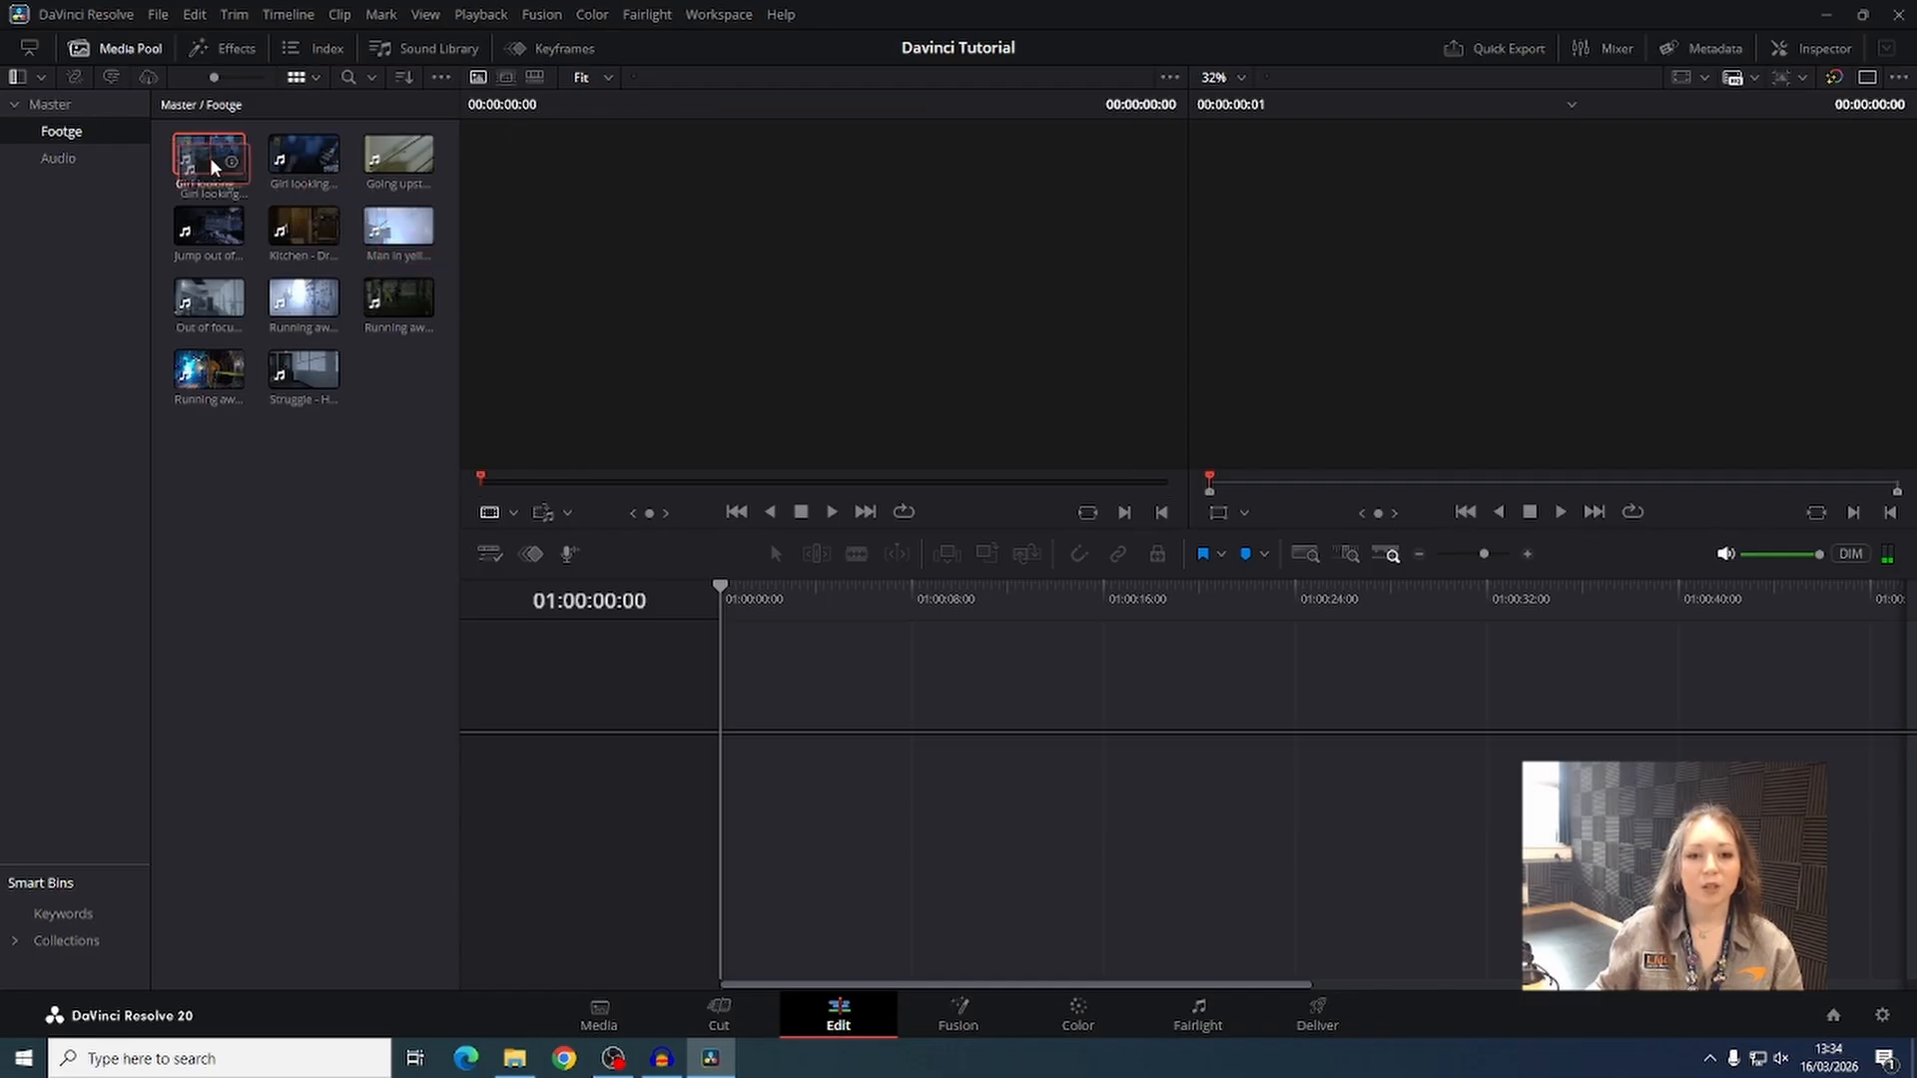
drag(337, 290, 699, 788)
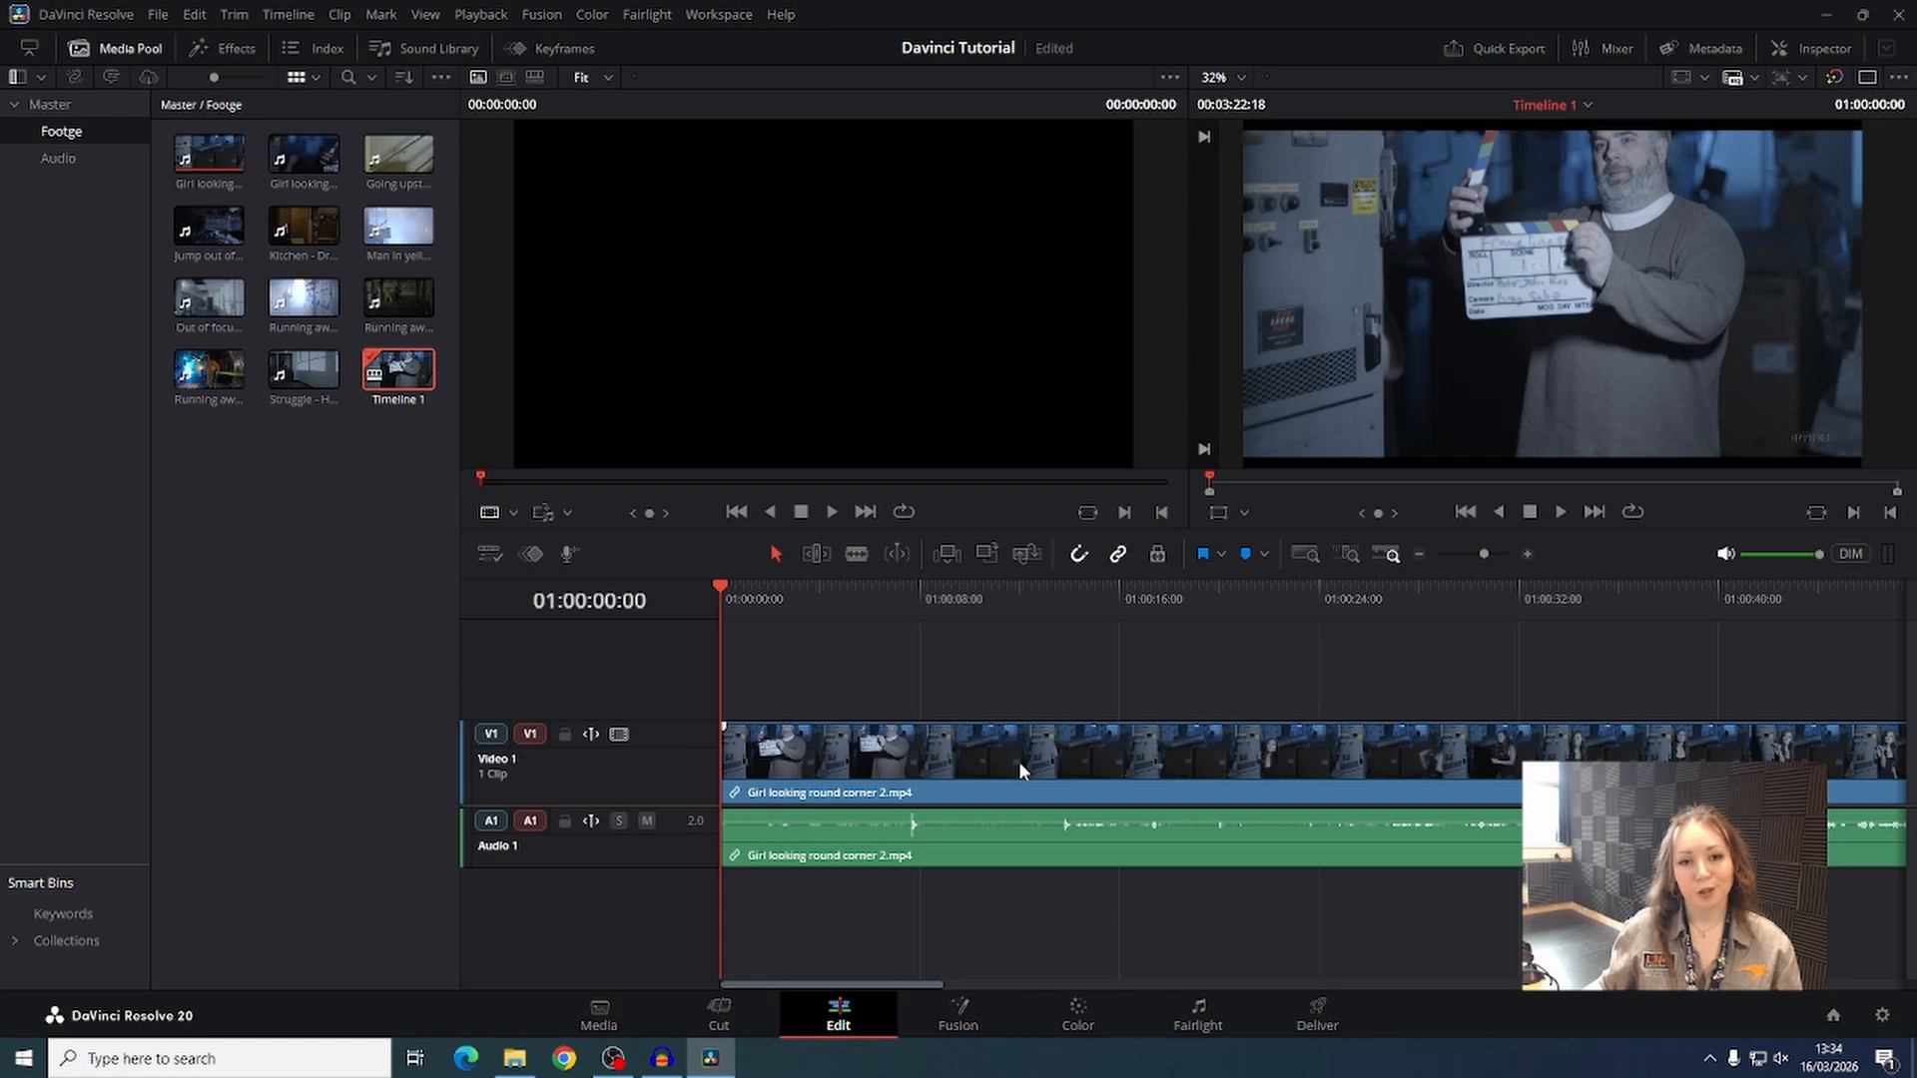
Split the Girl looking round corner 2 clip at 01:00:20:11 using Blade Edit Mode.
scroll(1021, 769, down, 10)
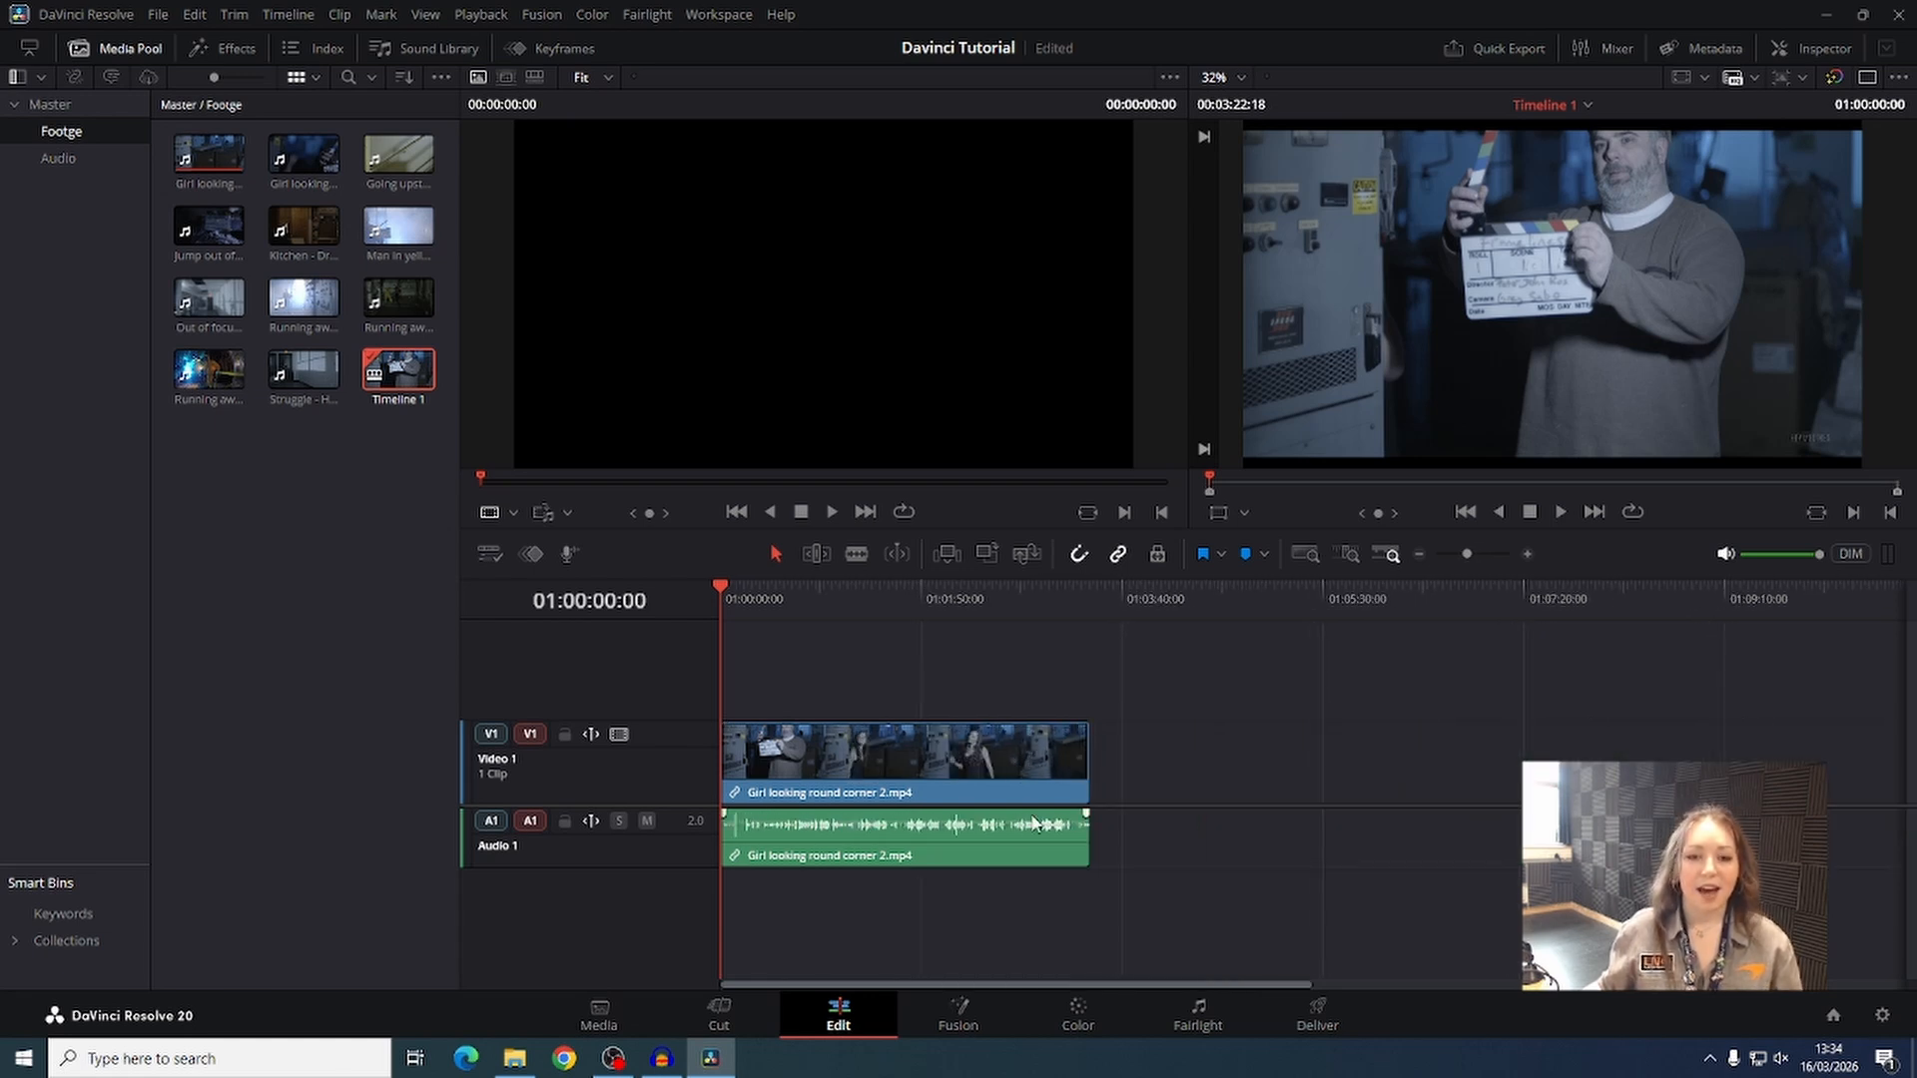
scroll(1033, 821, up, 10)
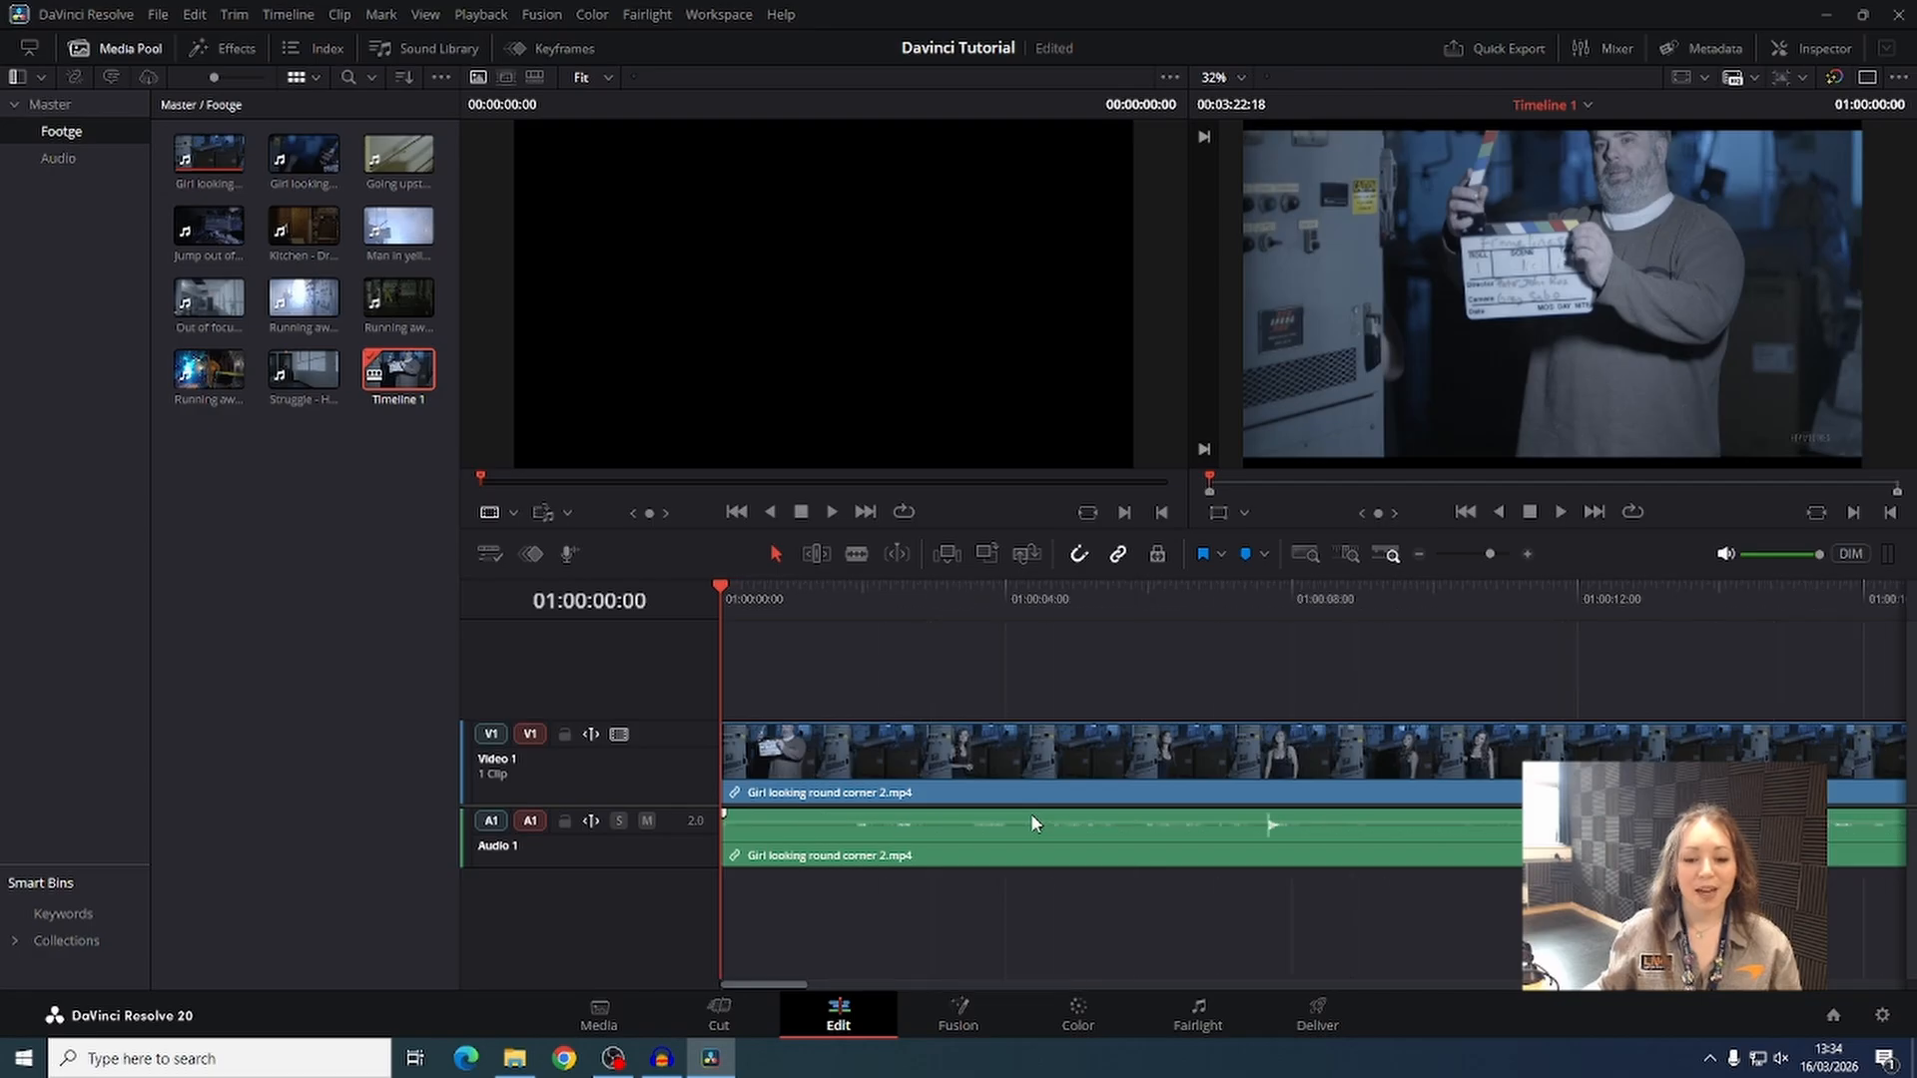
scroll(1032, 819, up, 3)
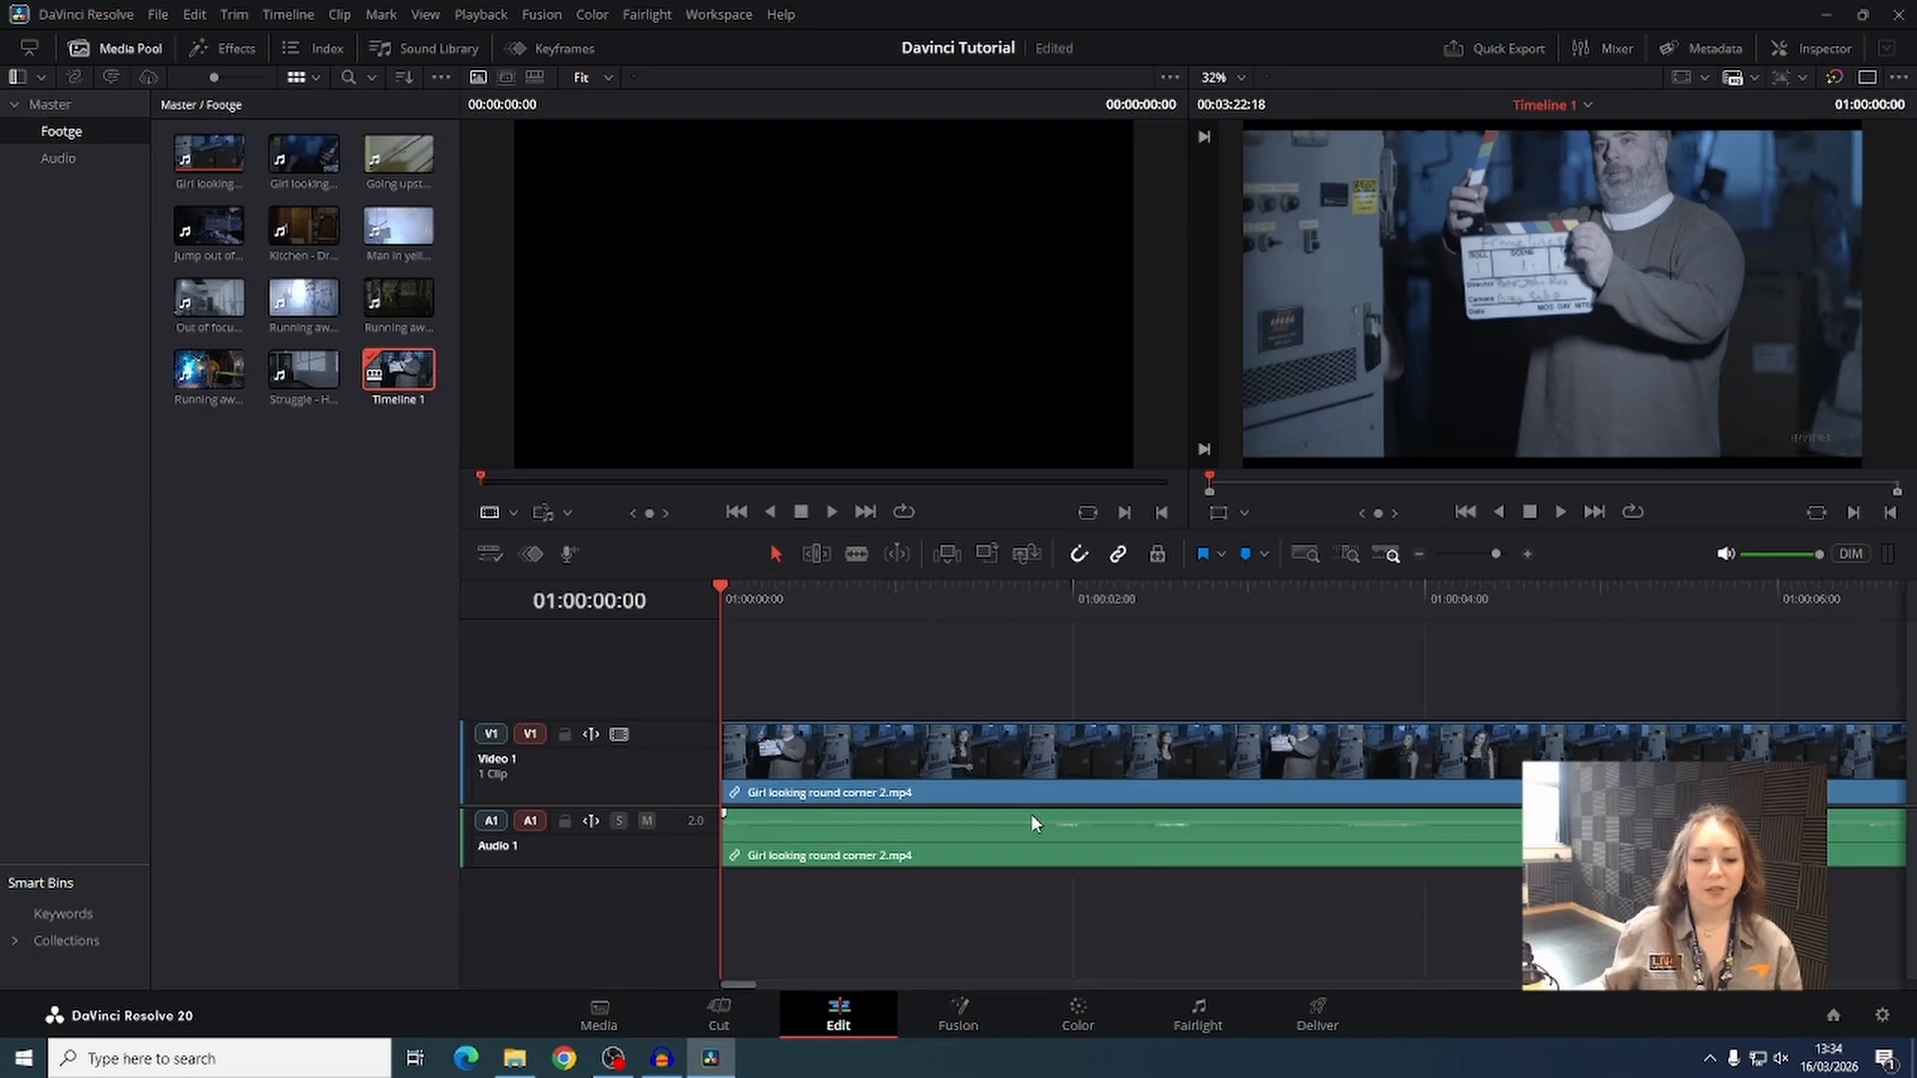
scroll(1031, 813, down, 5)
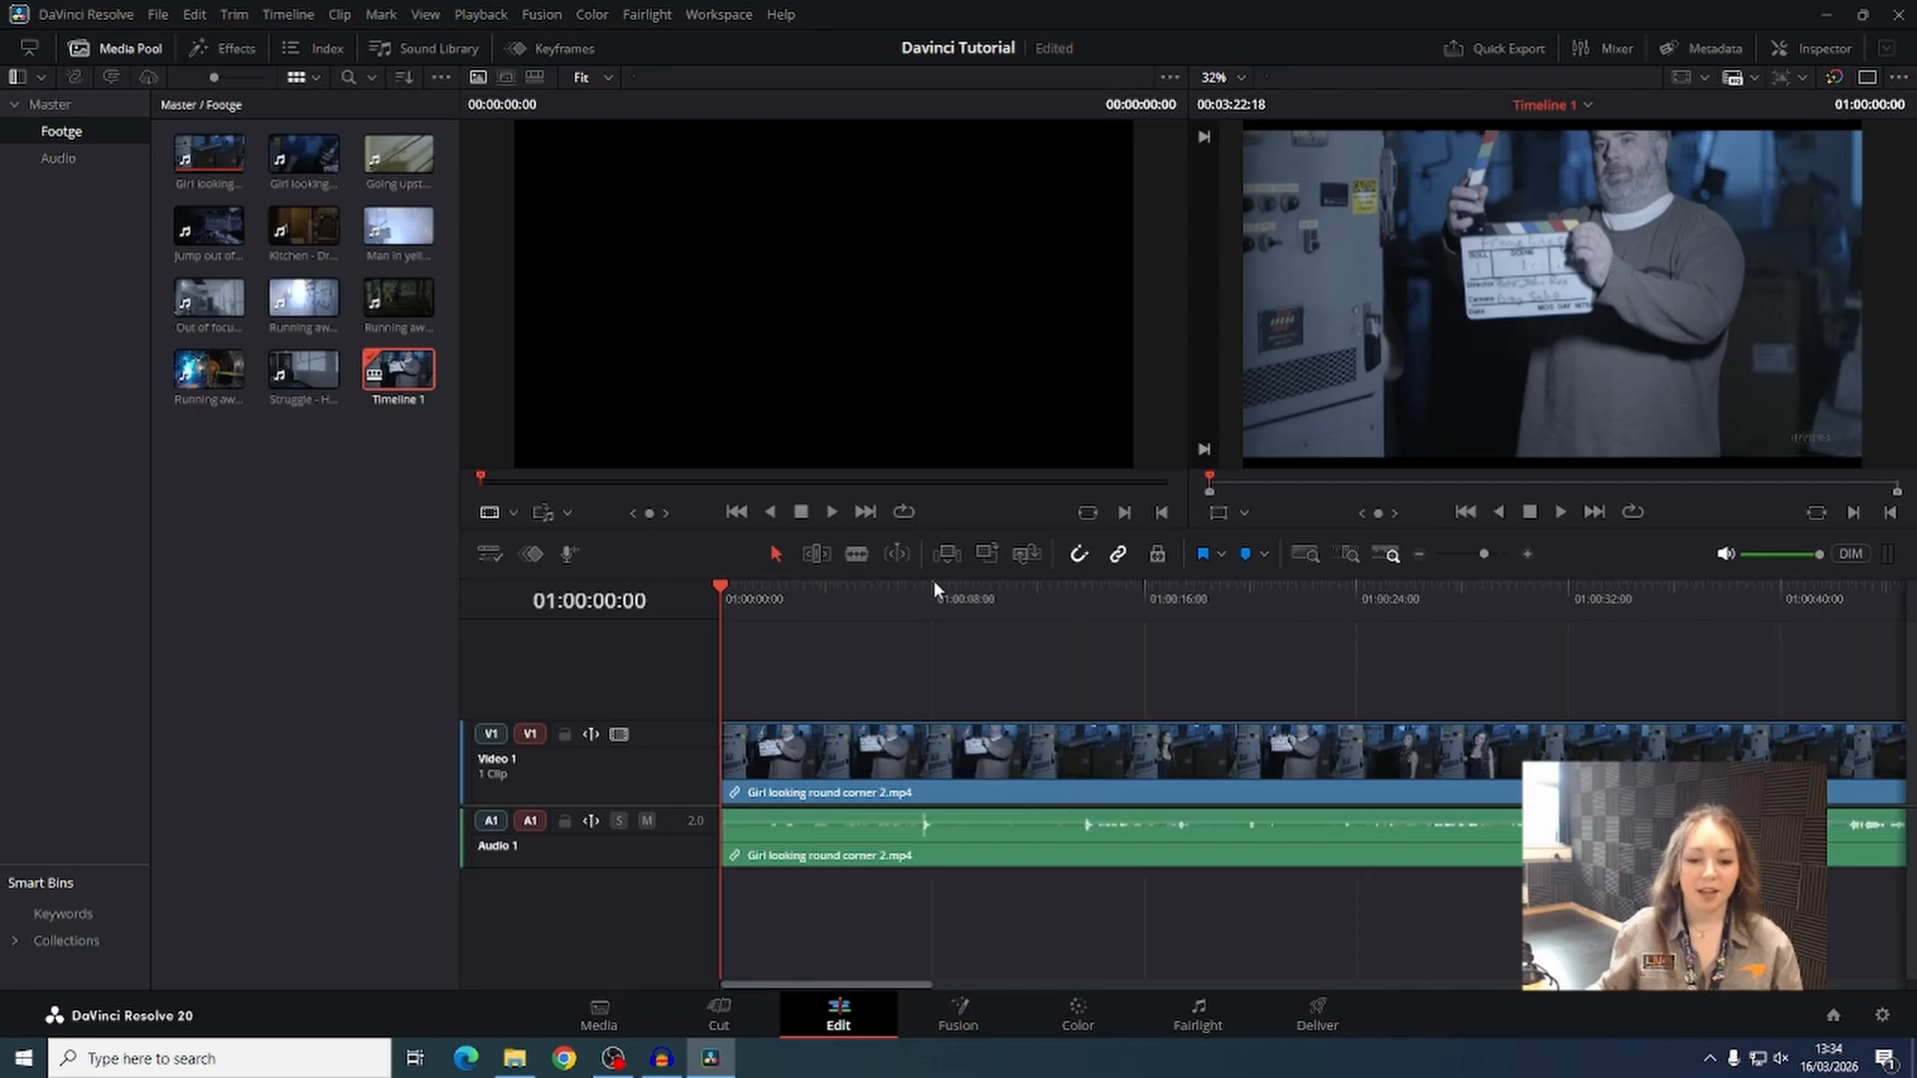
click(859, 555)
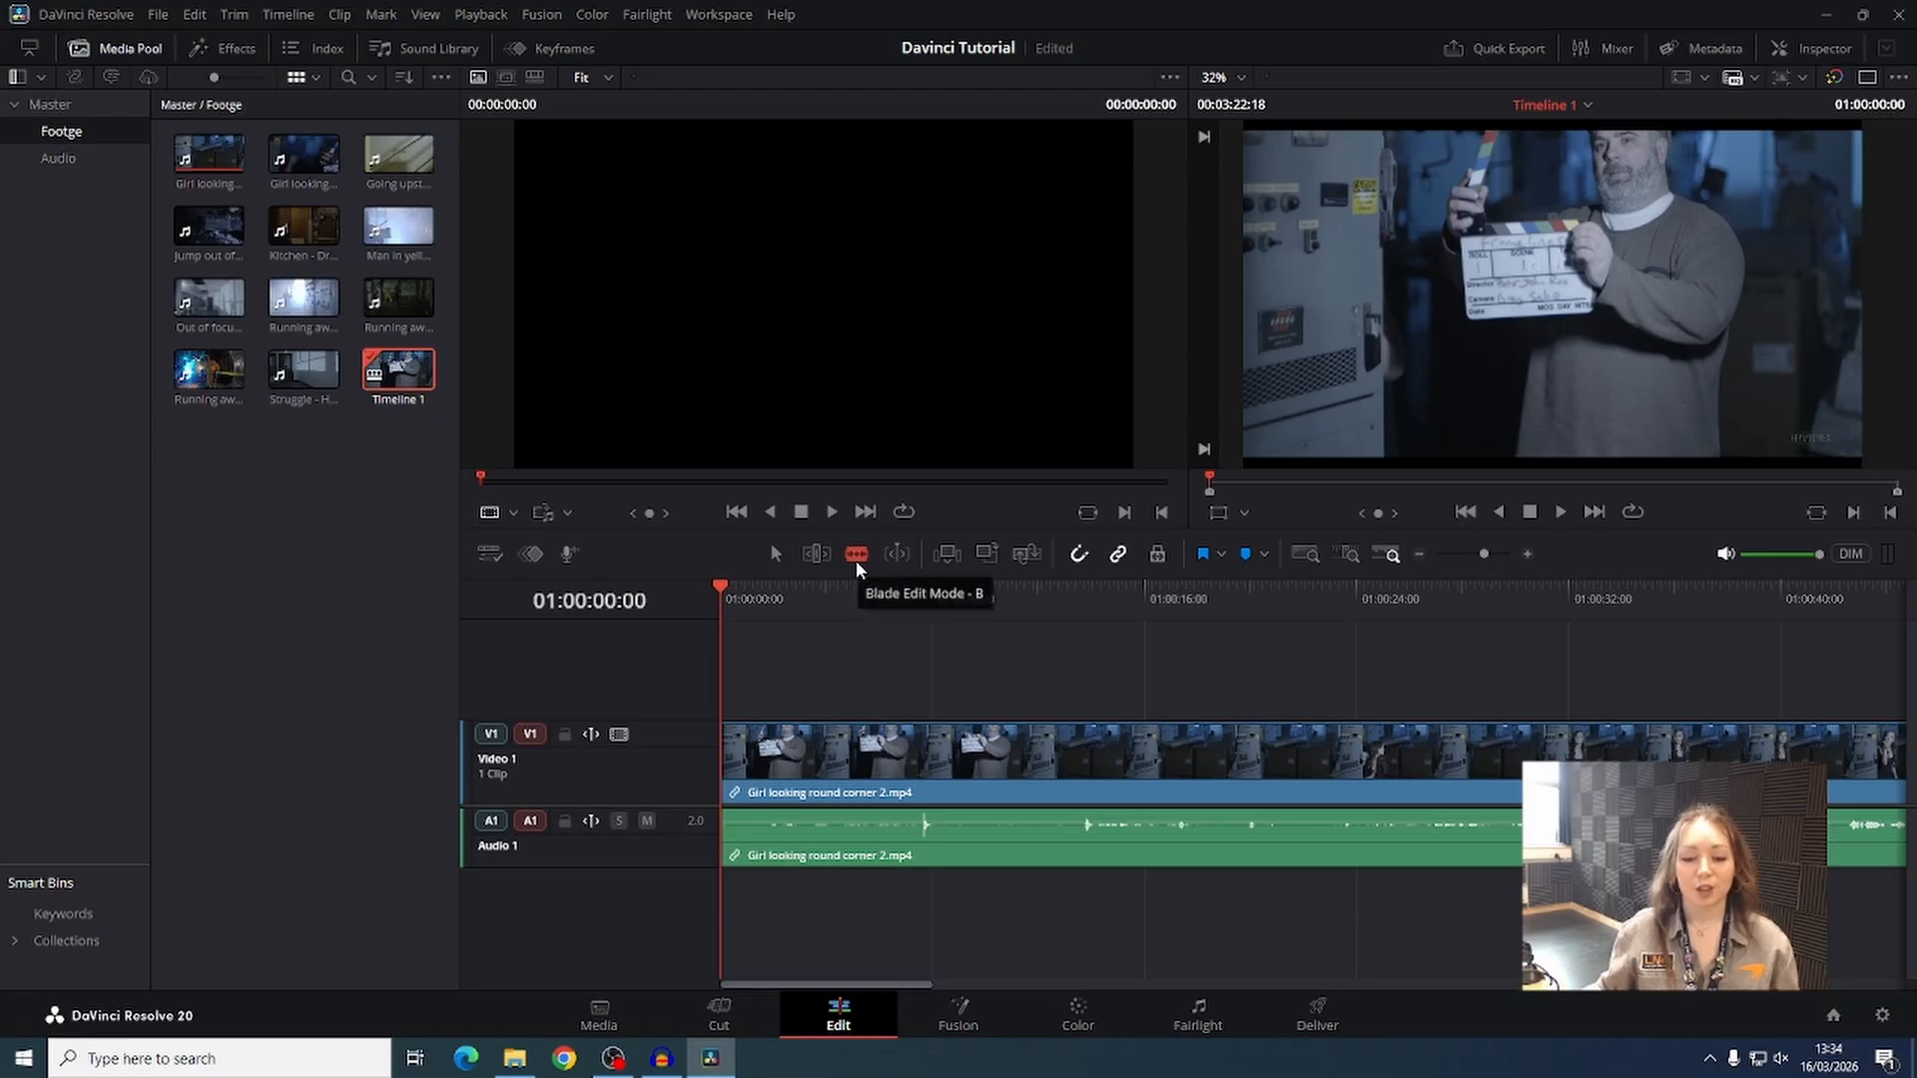
drag(782, 601, 1254, 674)
click(1264, 761)
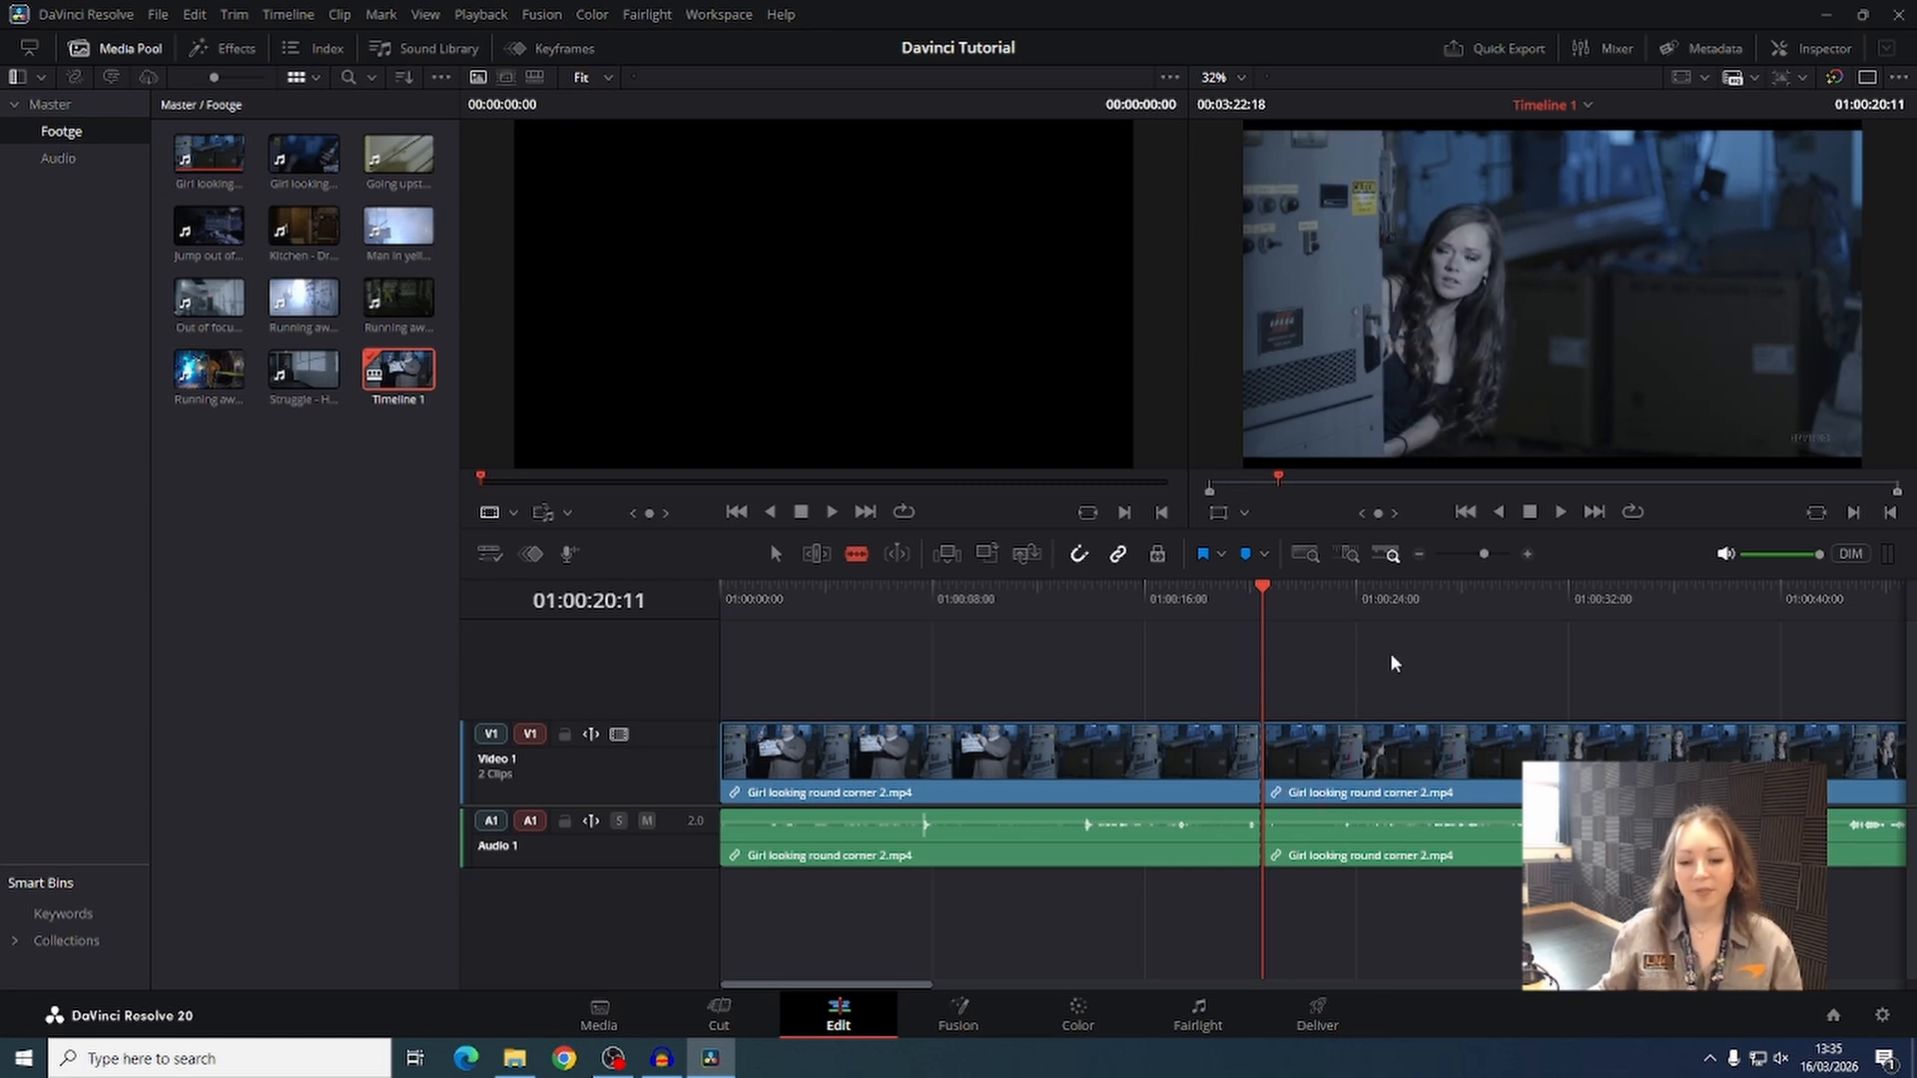
Play on from the first cut and split the clip again at 01:00:24:22.
key(space)
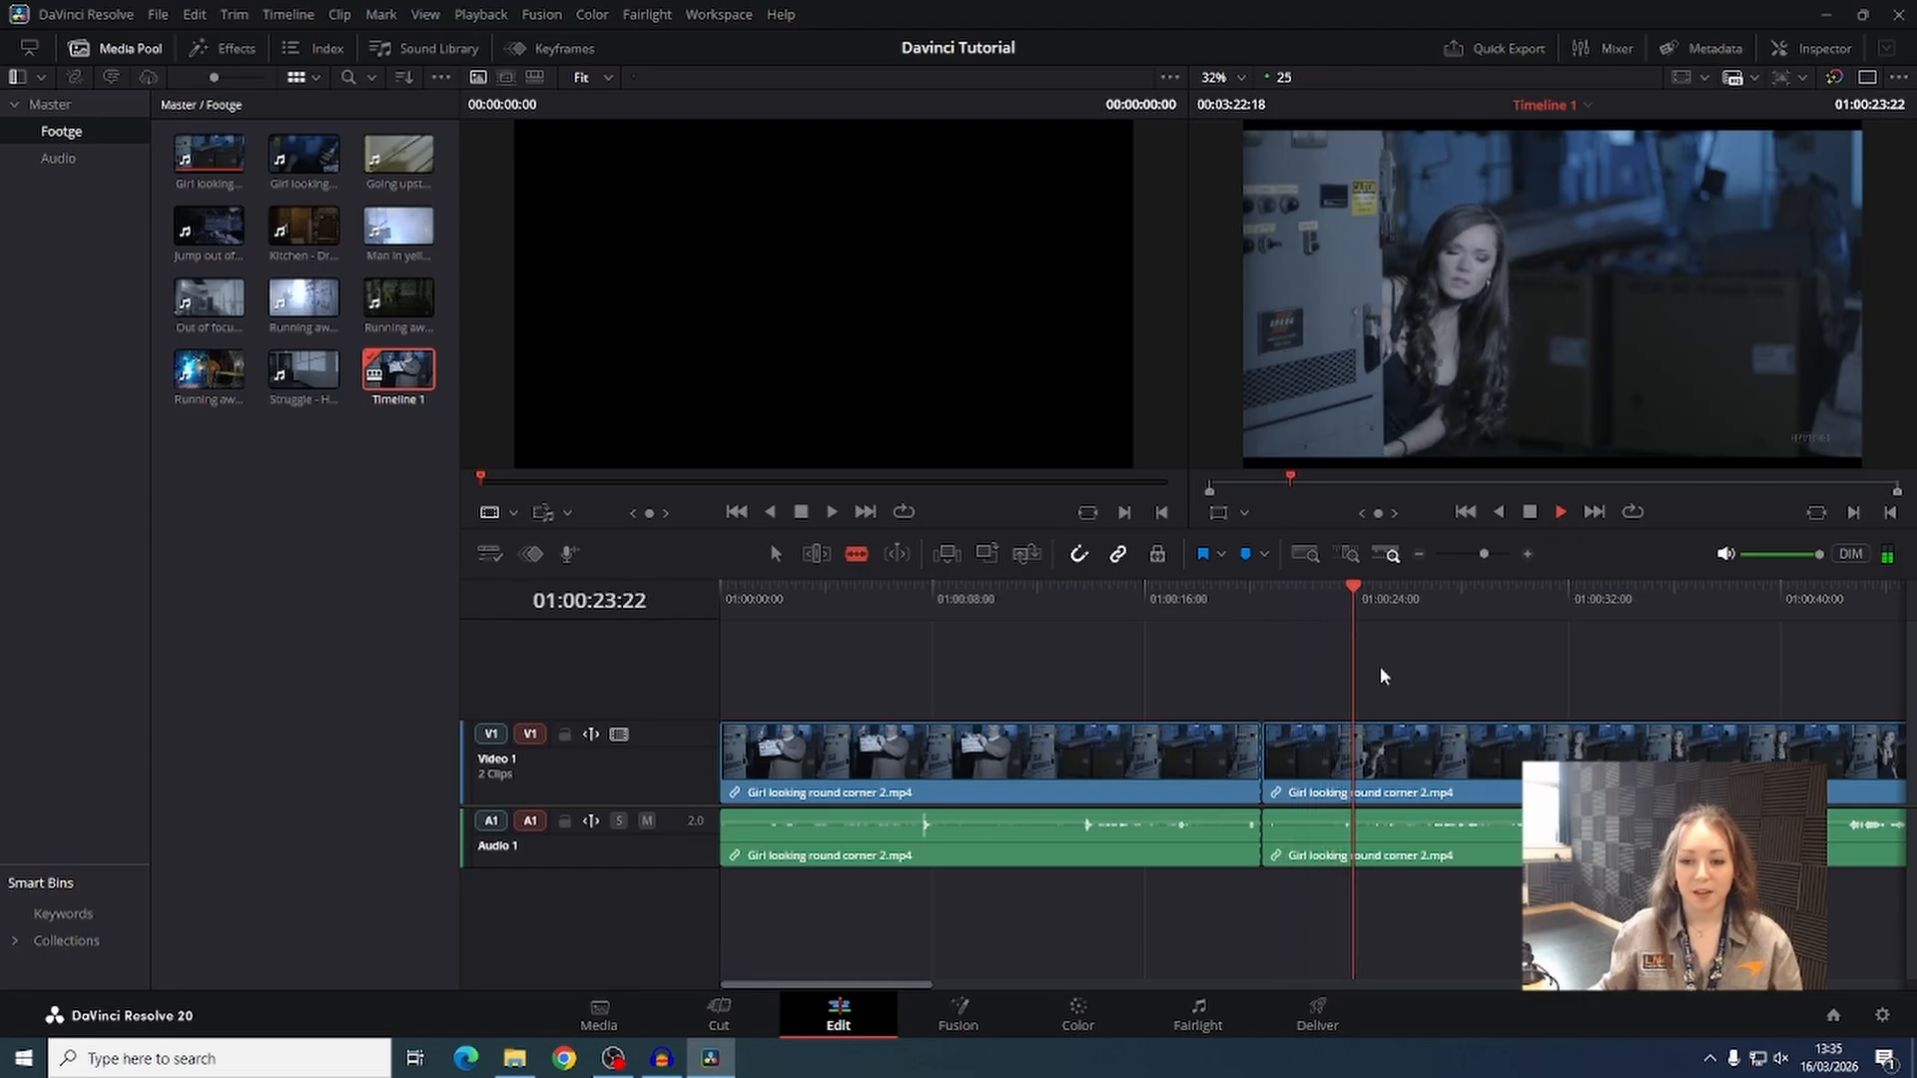
key(space)
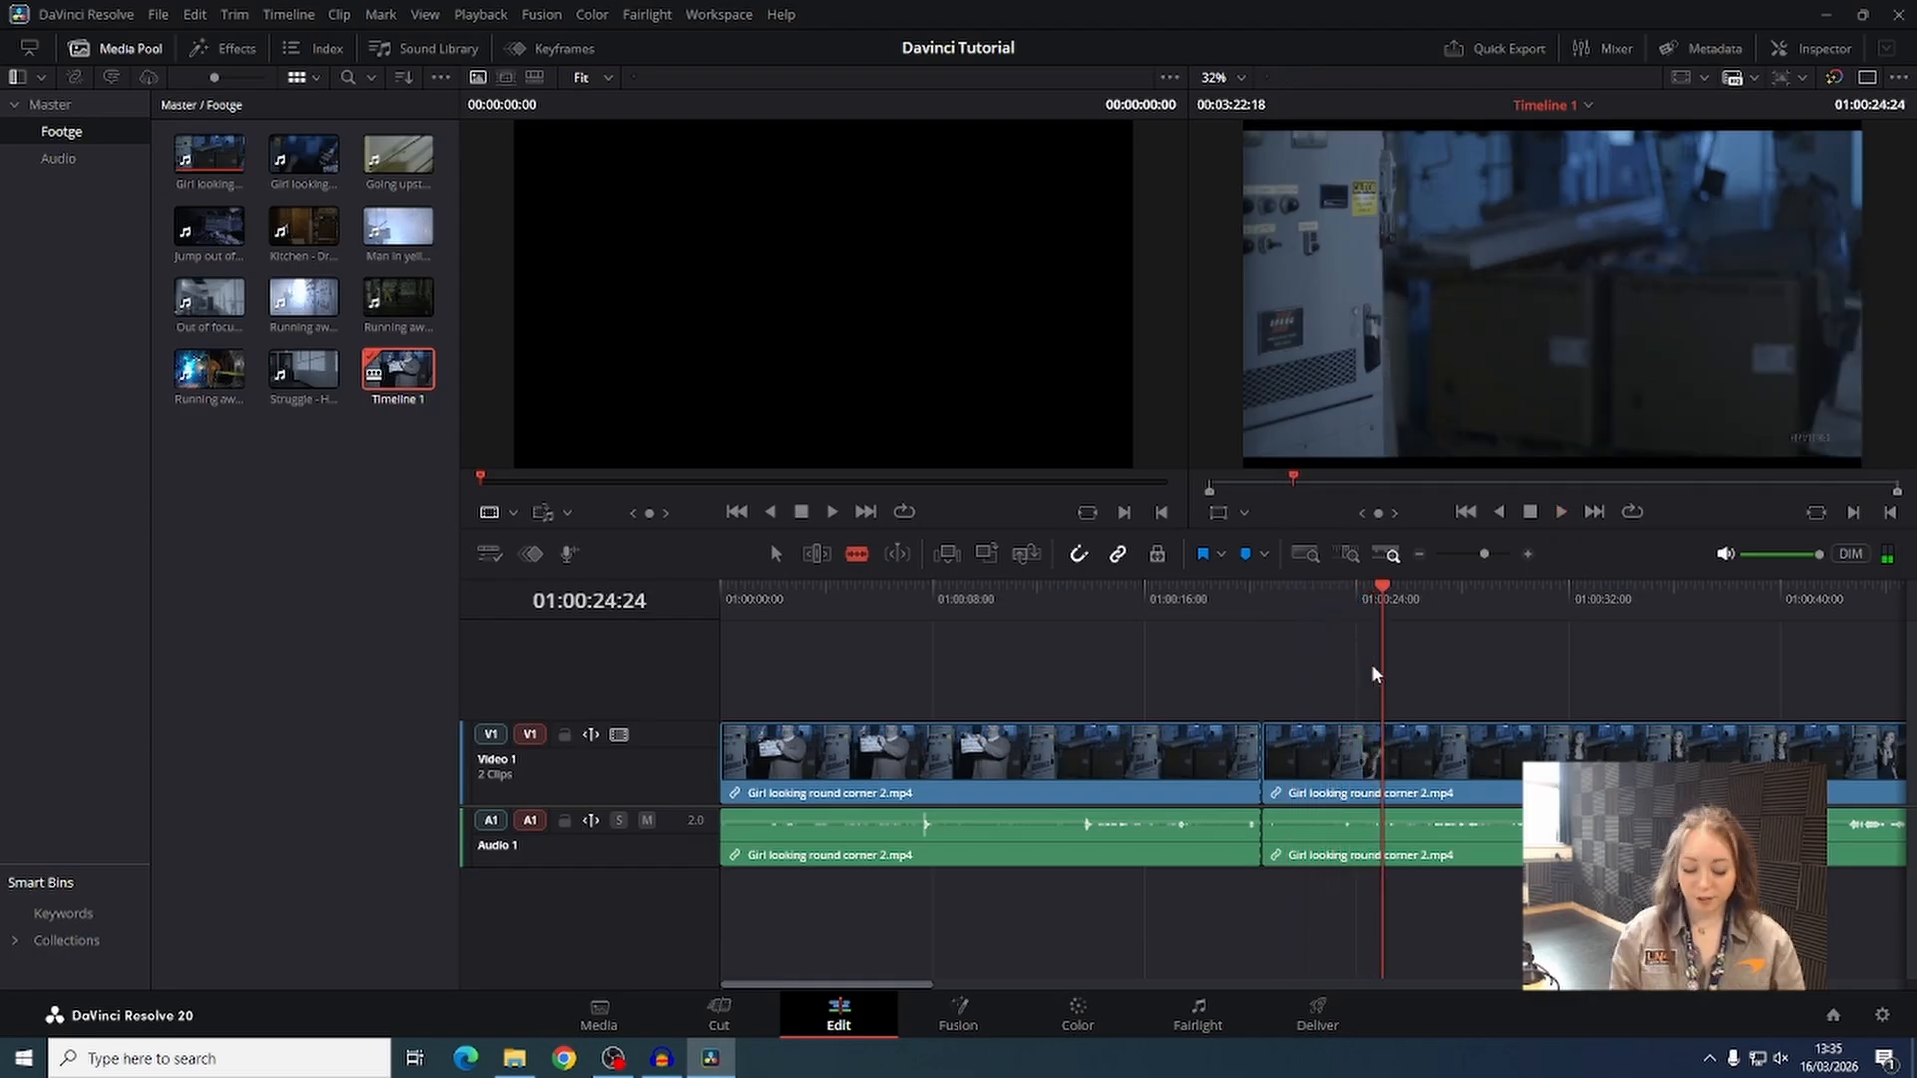
key(Left)
key(Left)
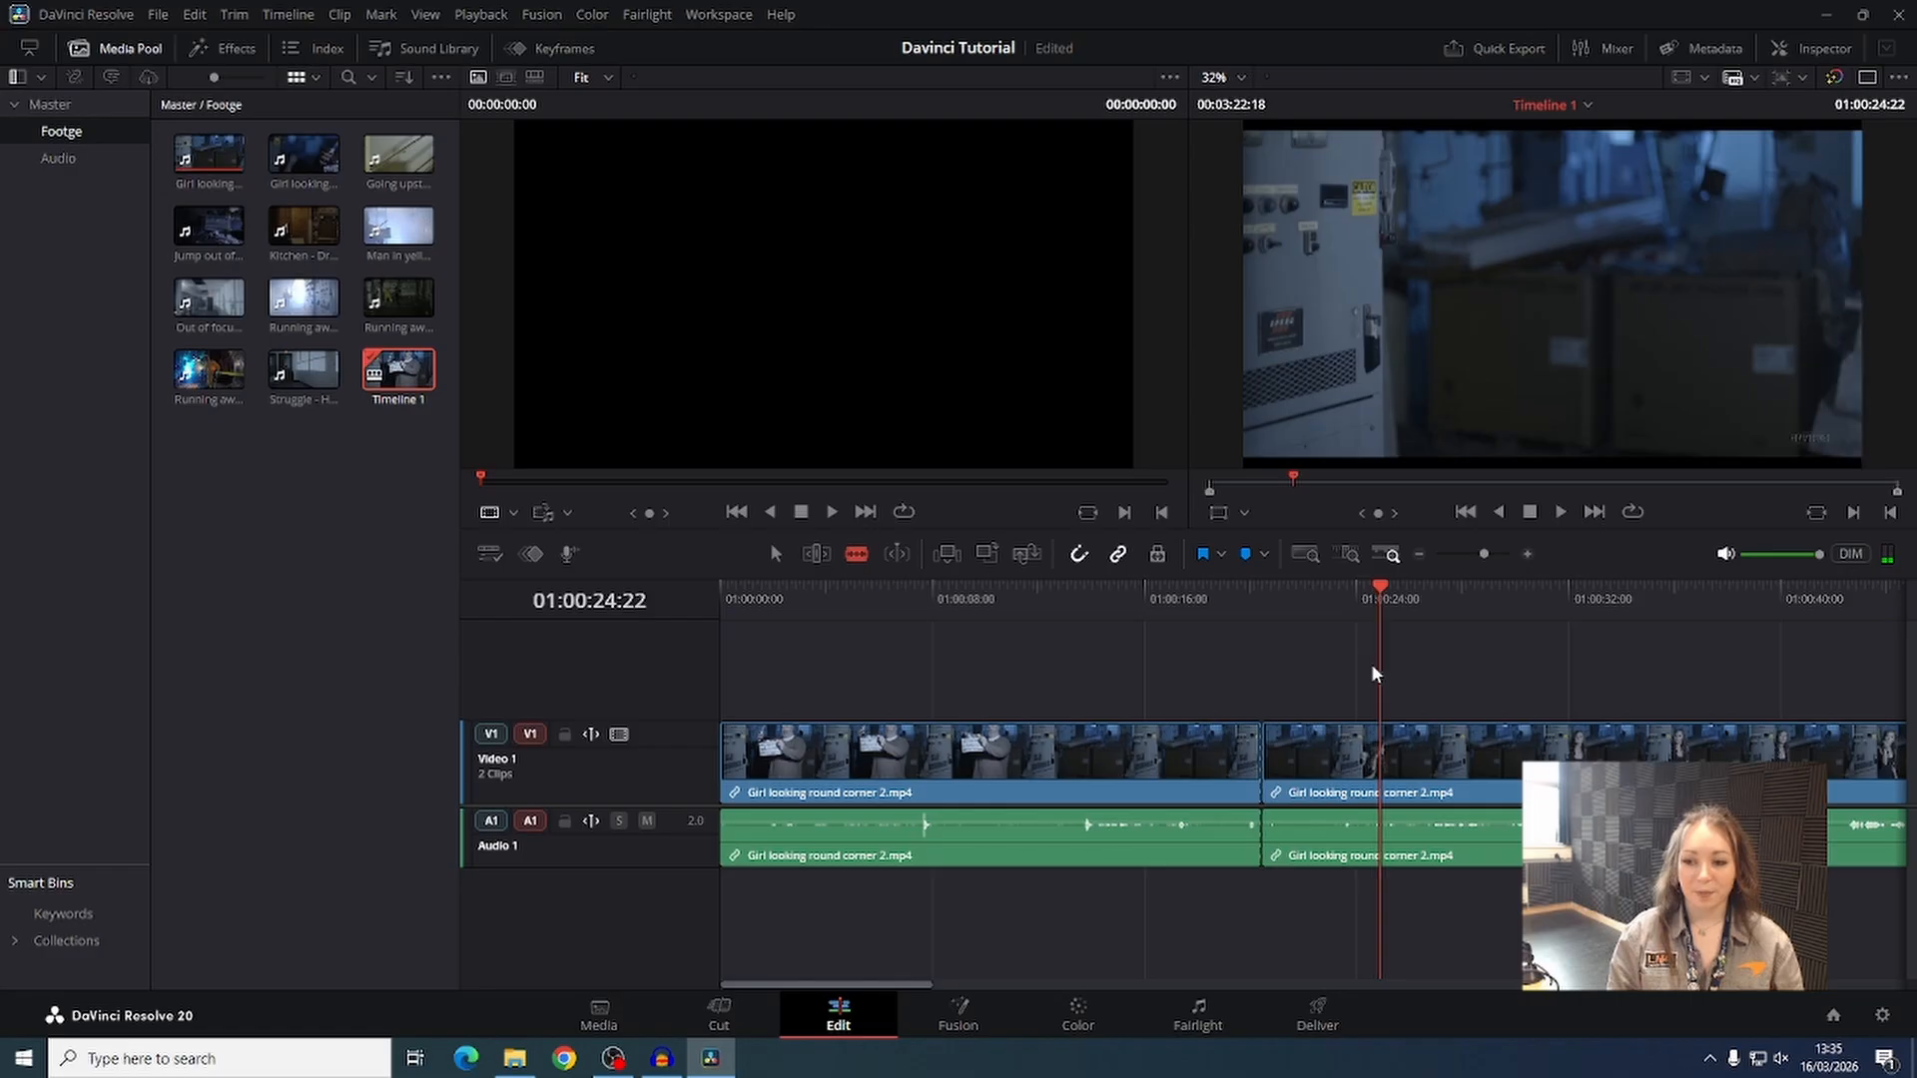
key(ctrl+b)
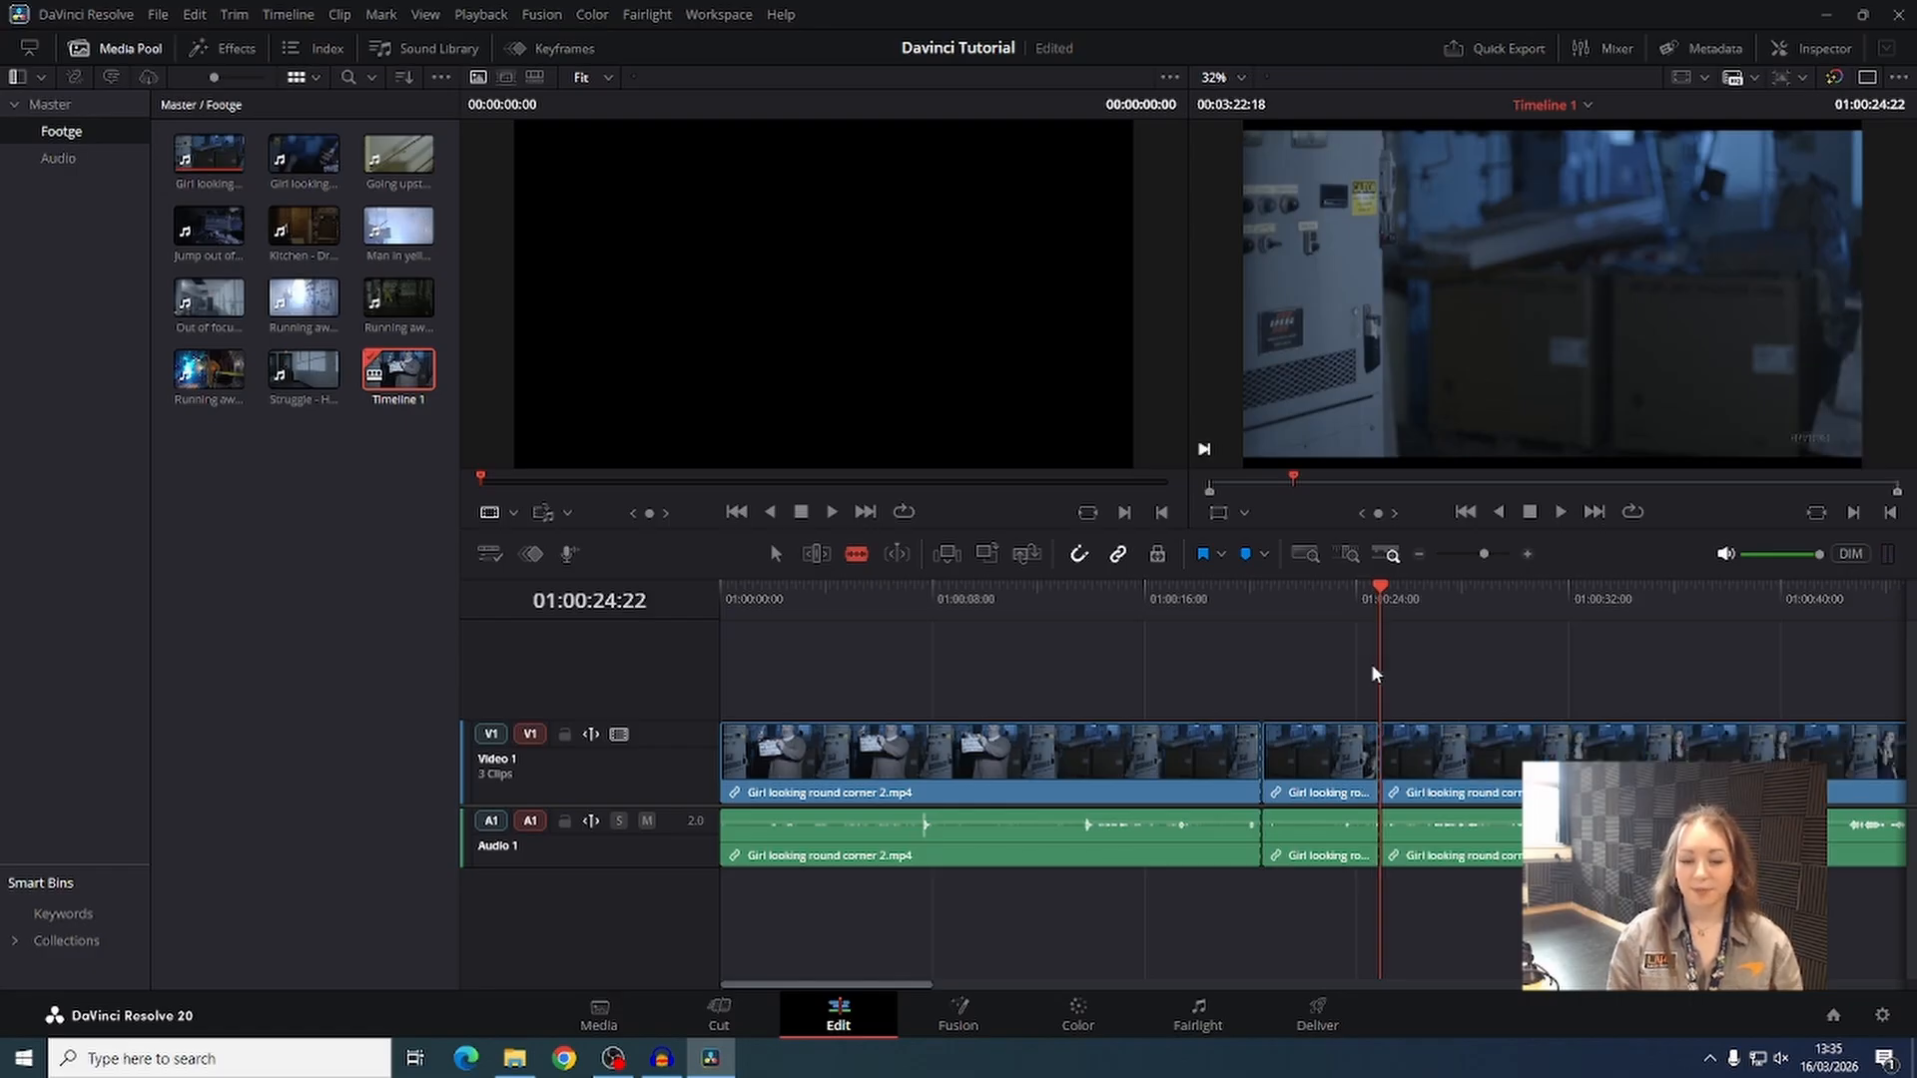
Delete the first section of the split Girl looking round corner 2 clip and close the gap it leaves on the timeline.
drag(1166, 669, 1033, 955)
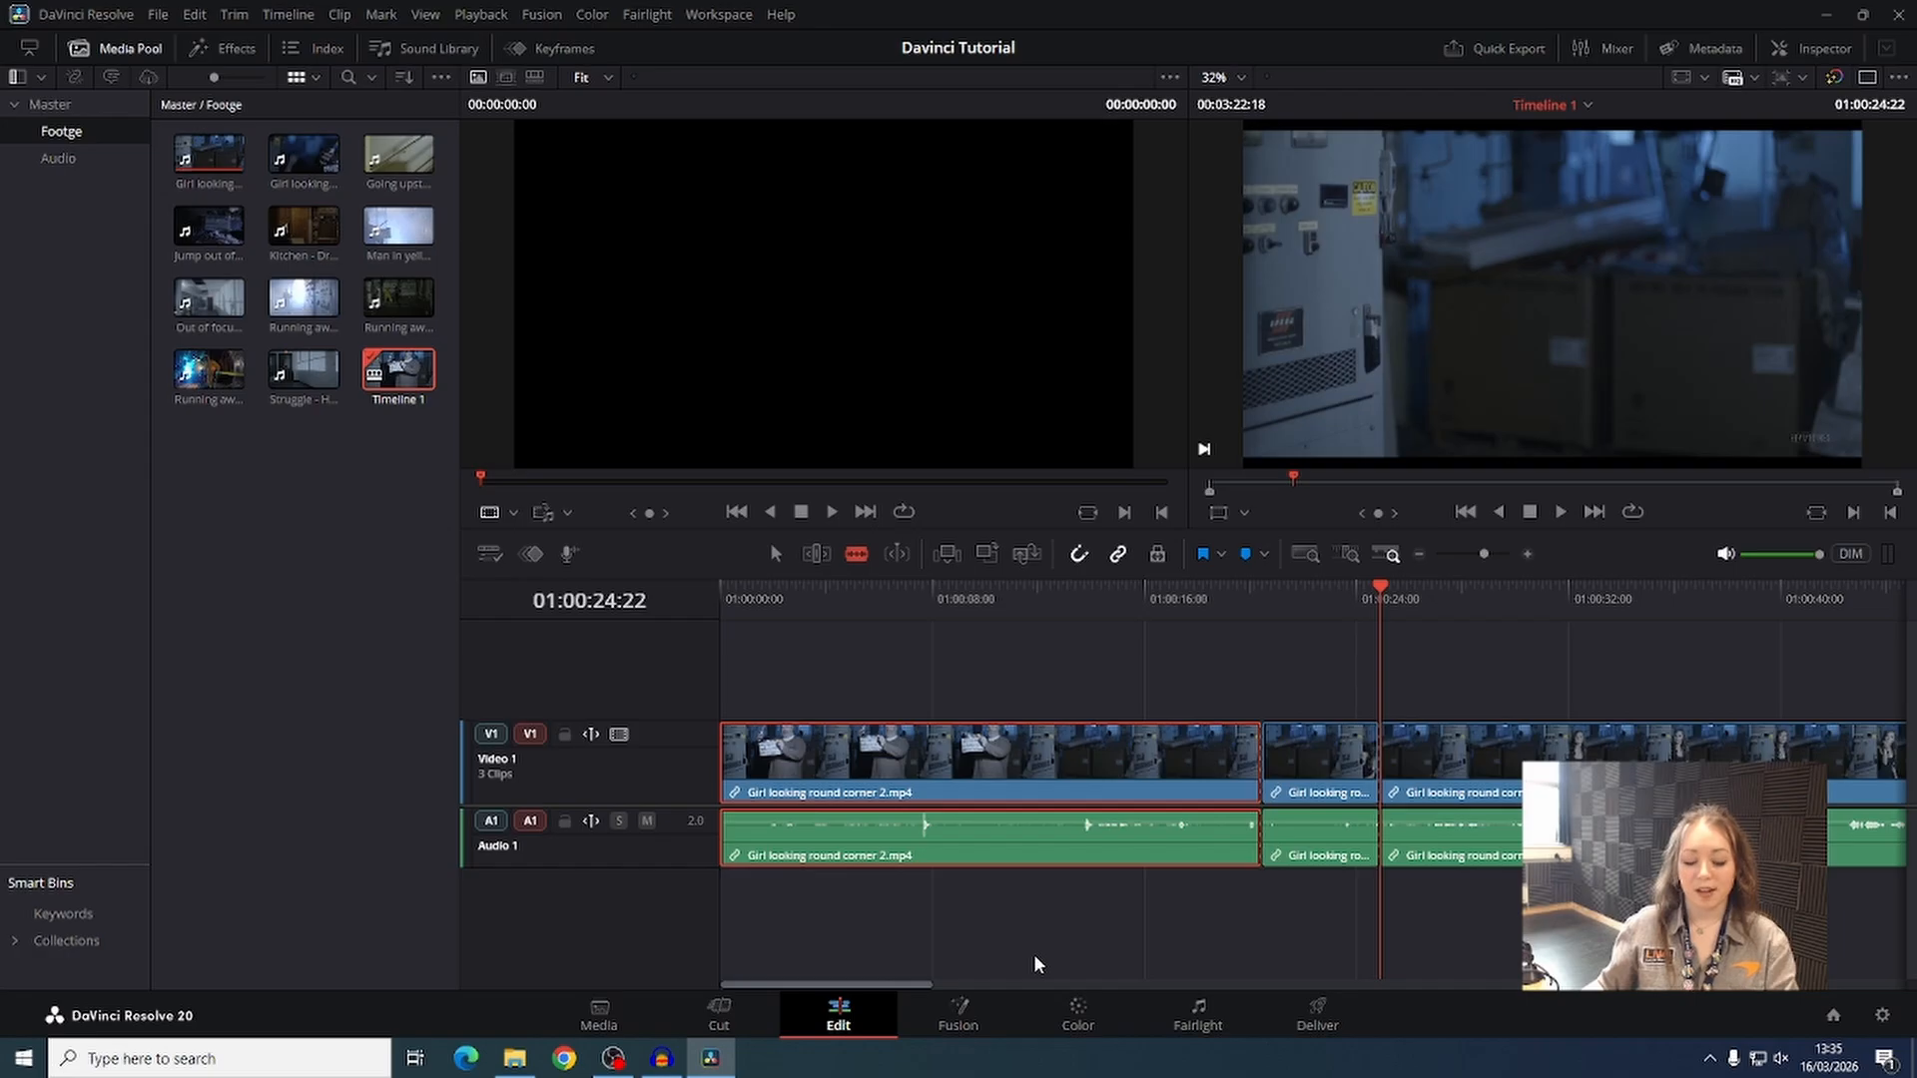
key(BackSpace)
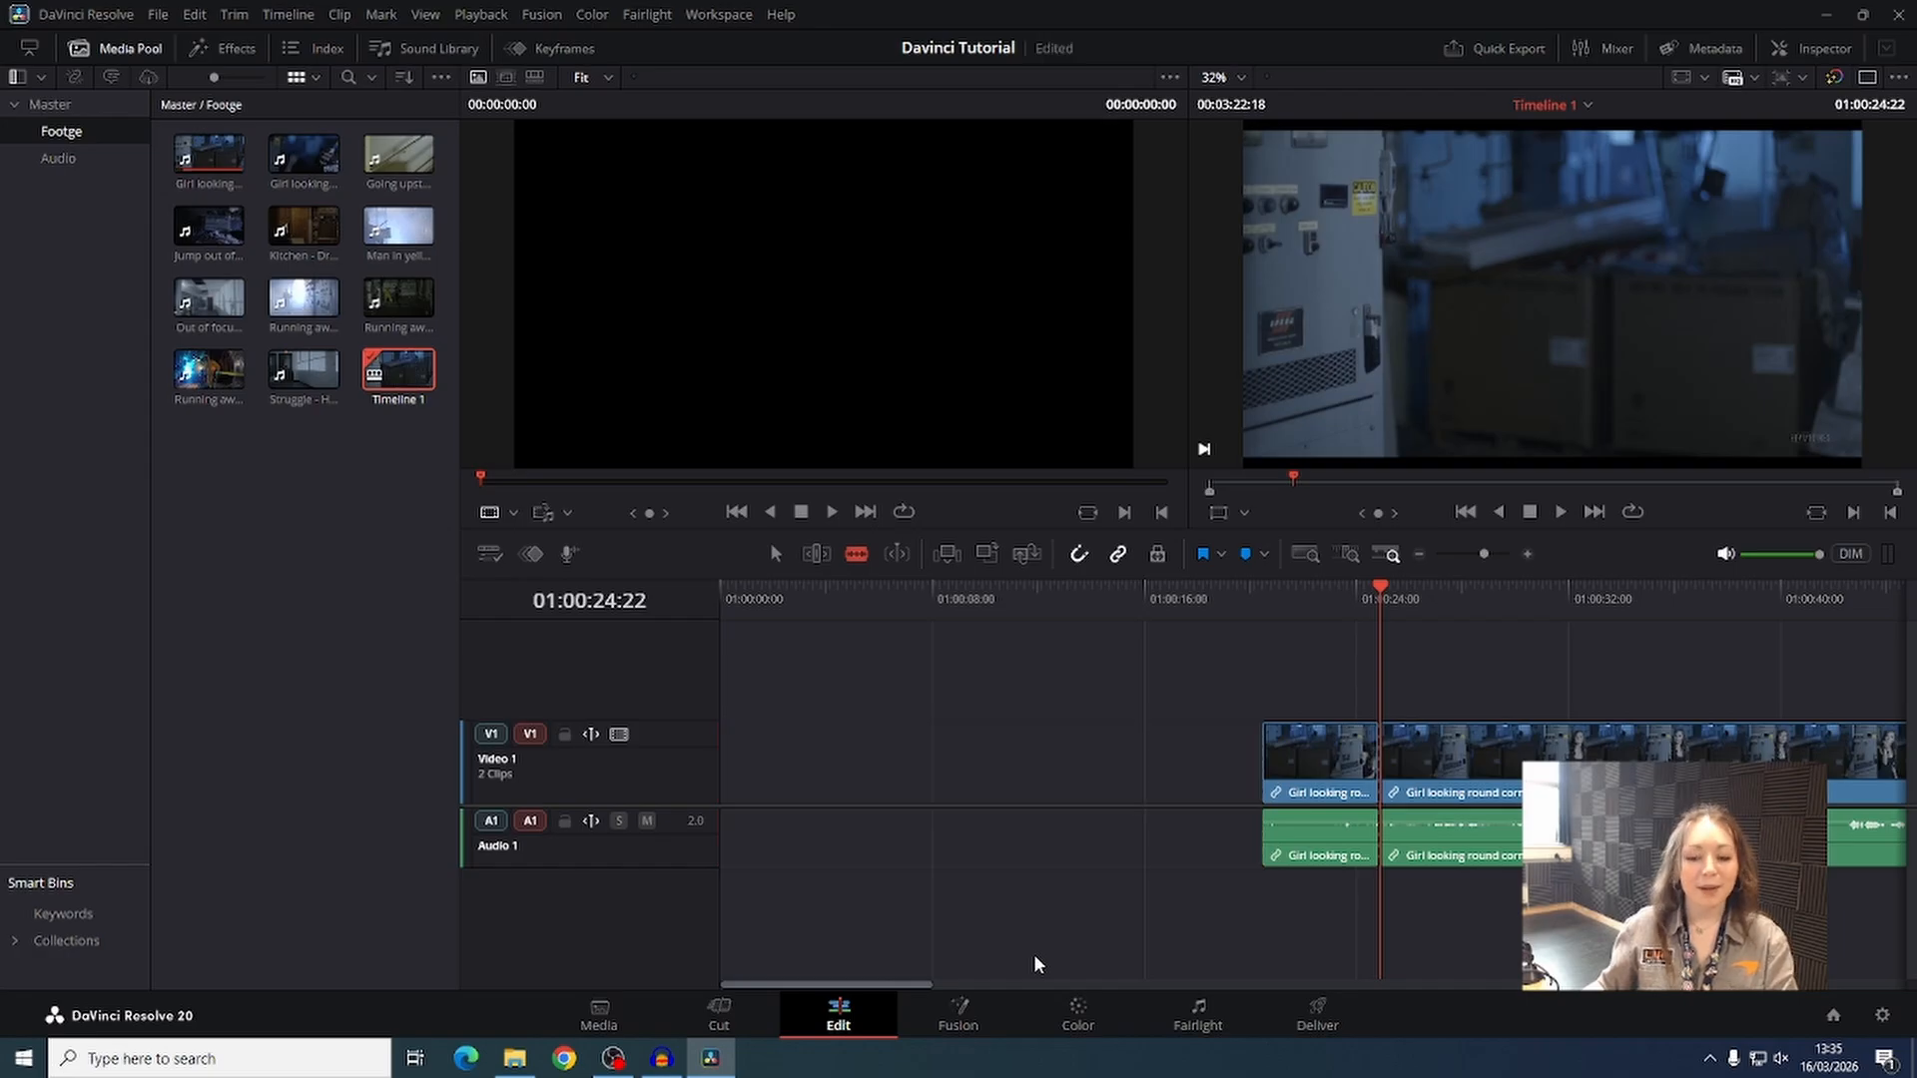
click(939, 774)
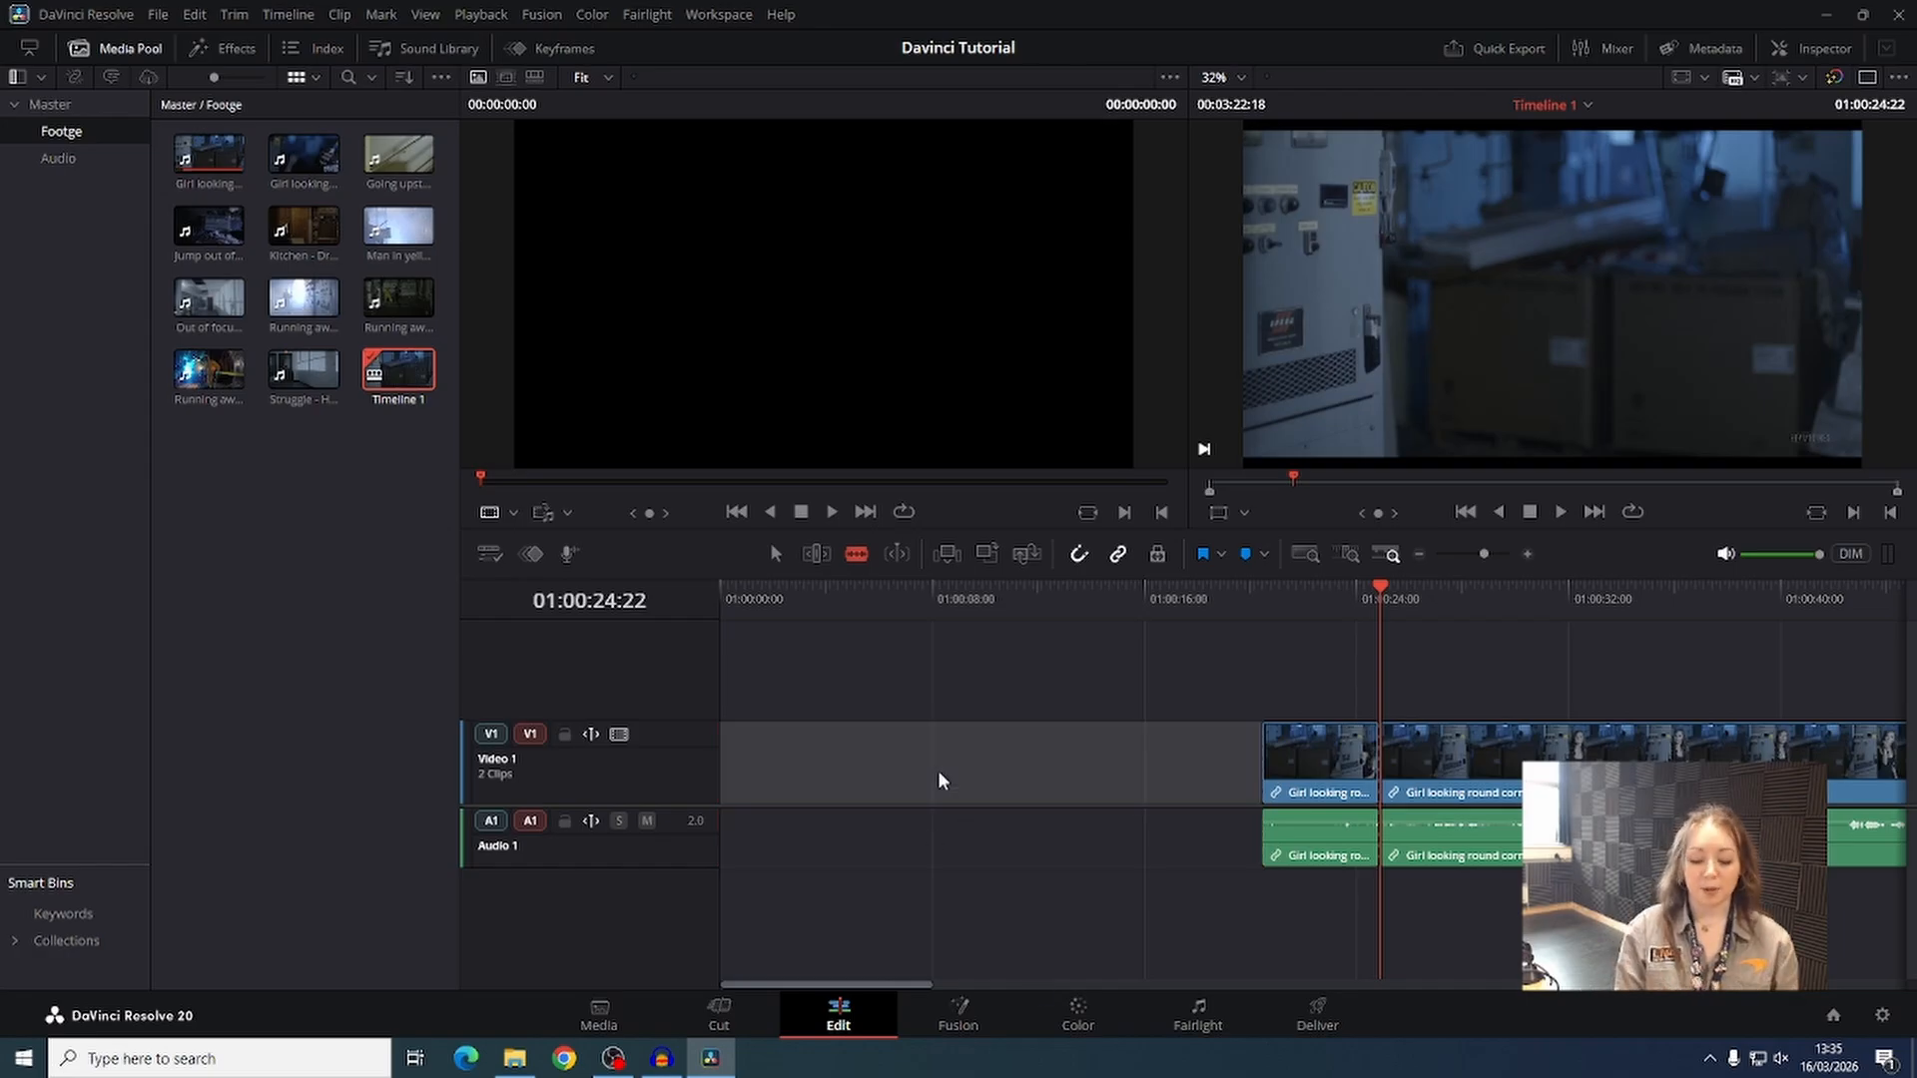
key(BackSpace)
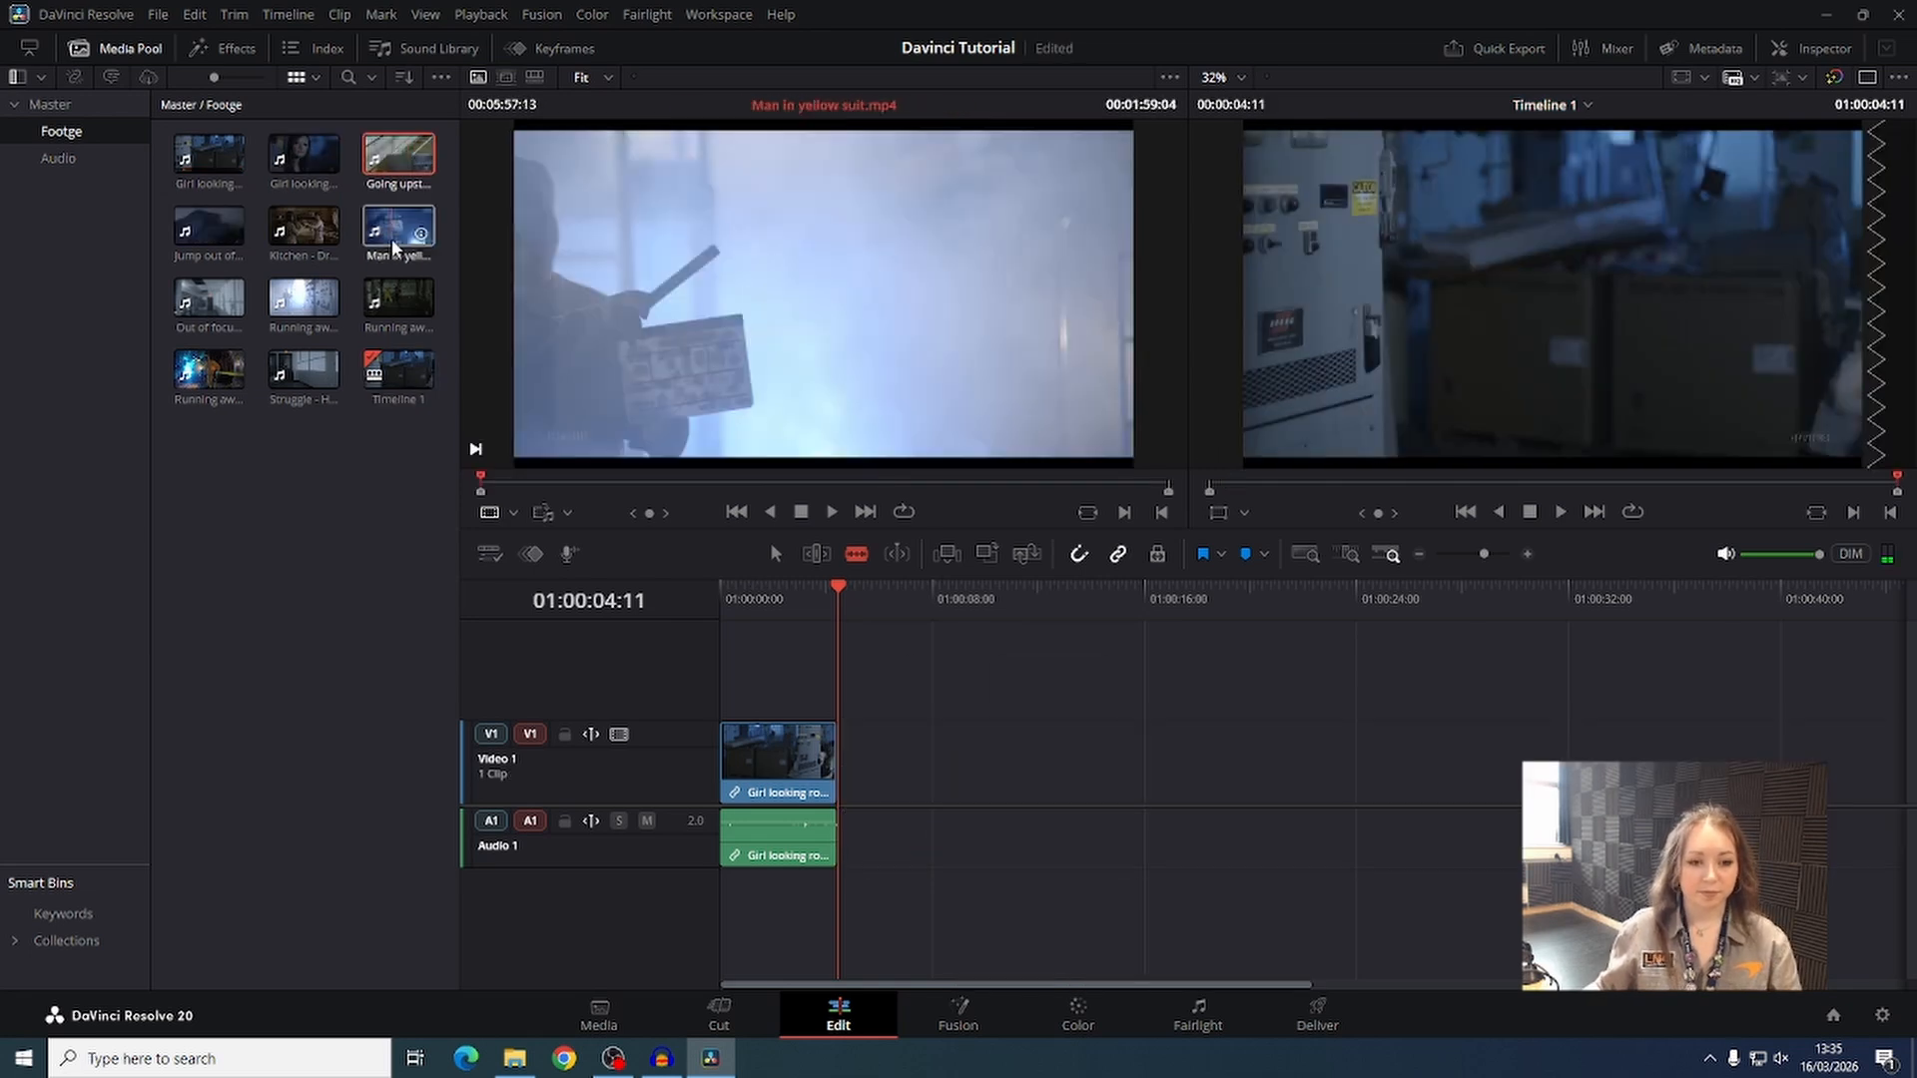
Place Running away from yellow suit 2 after the girl clip on Video 1, followed by the Going upstairs clip.
drag(399, 297, 799, 759)
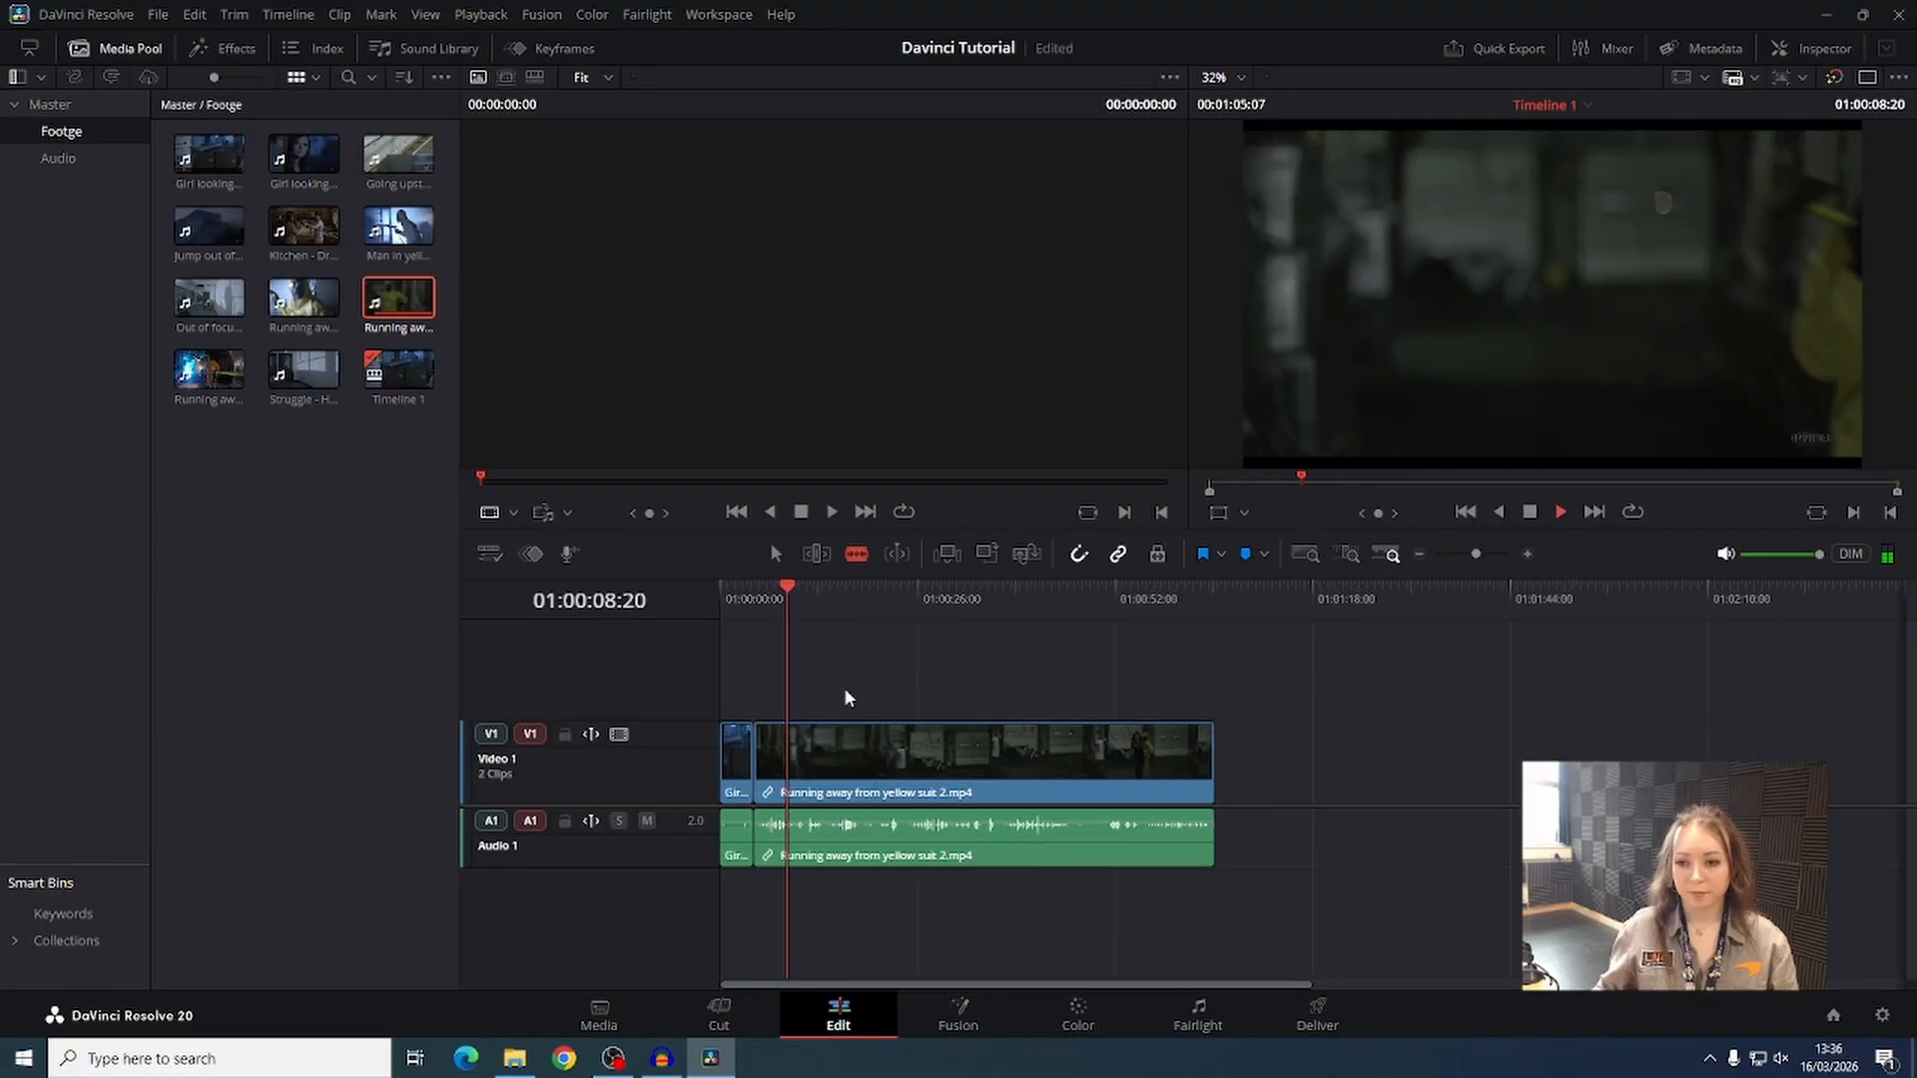
drag(398, 152, 1098, 769)
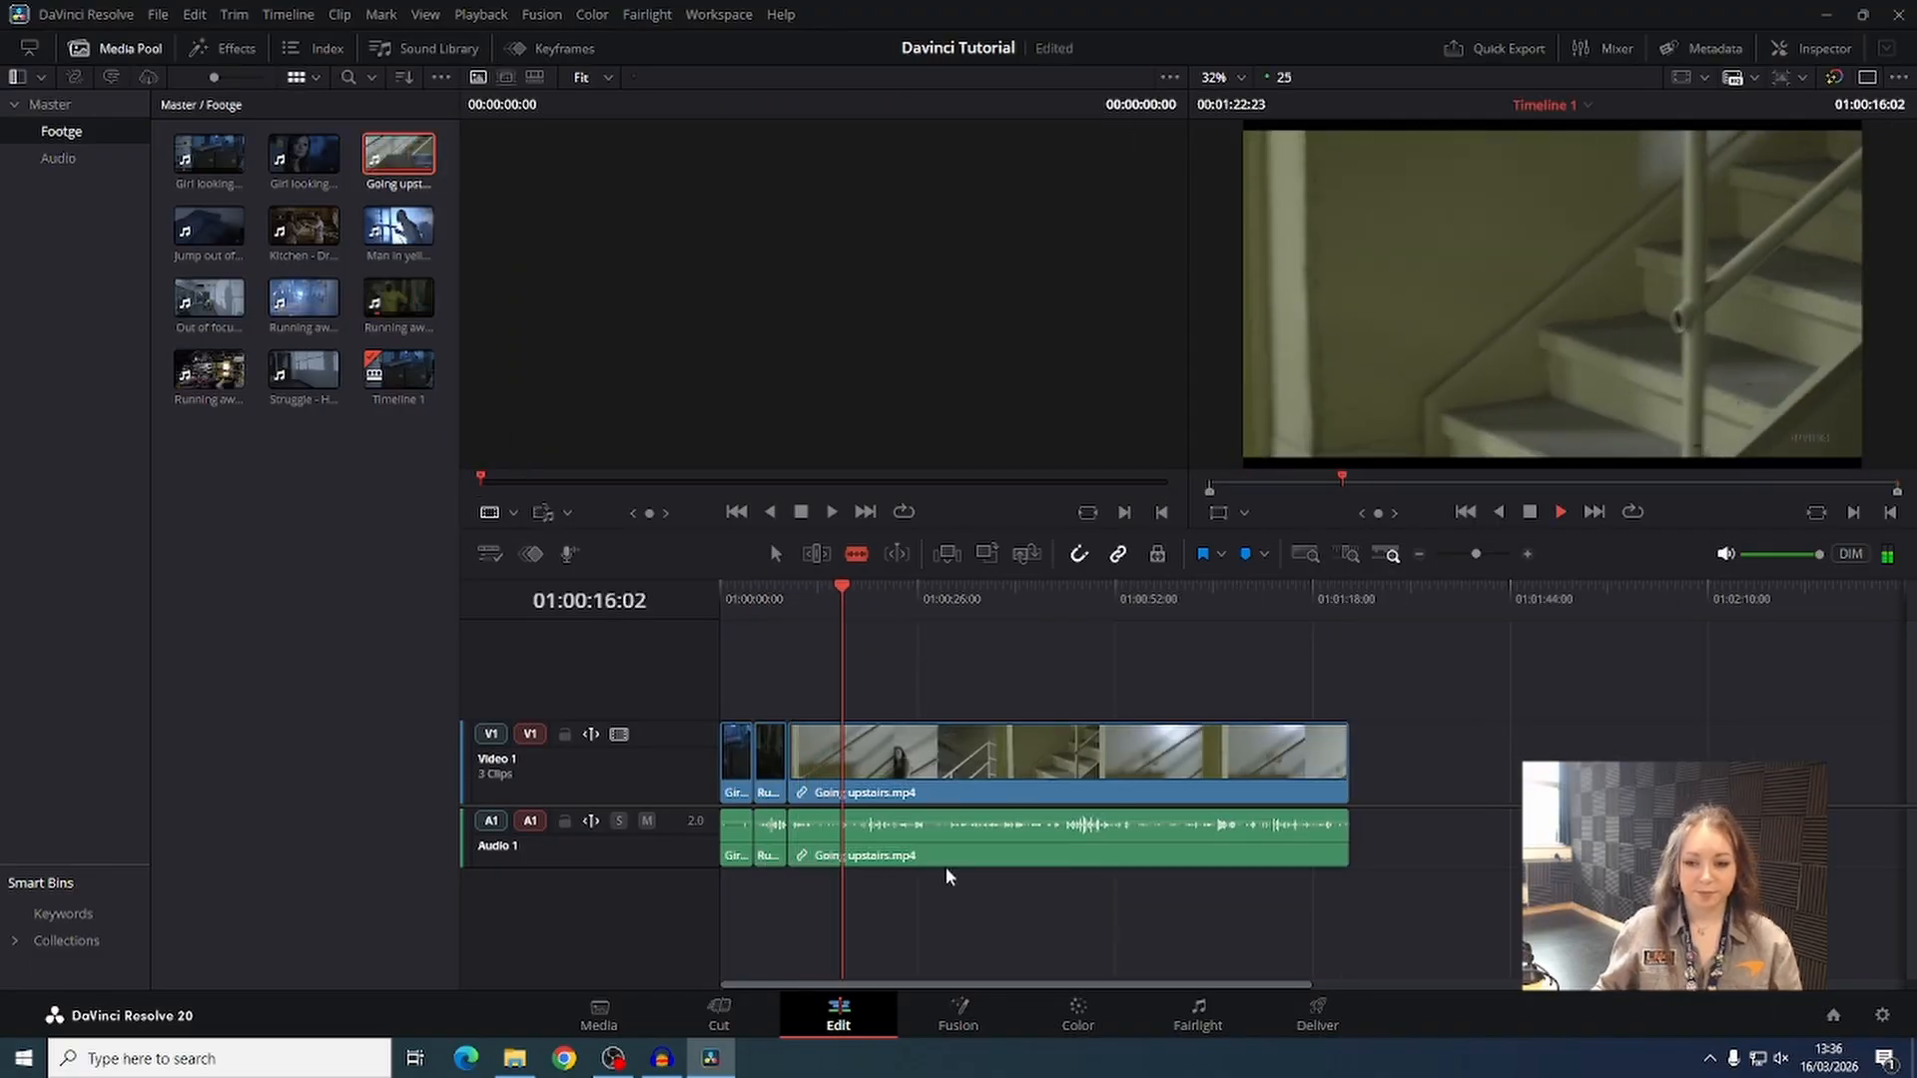
Cut the Going upstairs clip at about 01:00:16:15 and delete the remaining footage after the cut.
key(space)
click(866, 765)
drag(818, 667, 847, 885)
key(Delete)
click(846, 599)
click(845, 765)
click(1119, 601)
key(space)
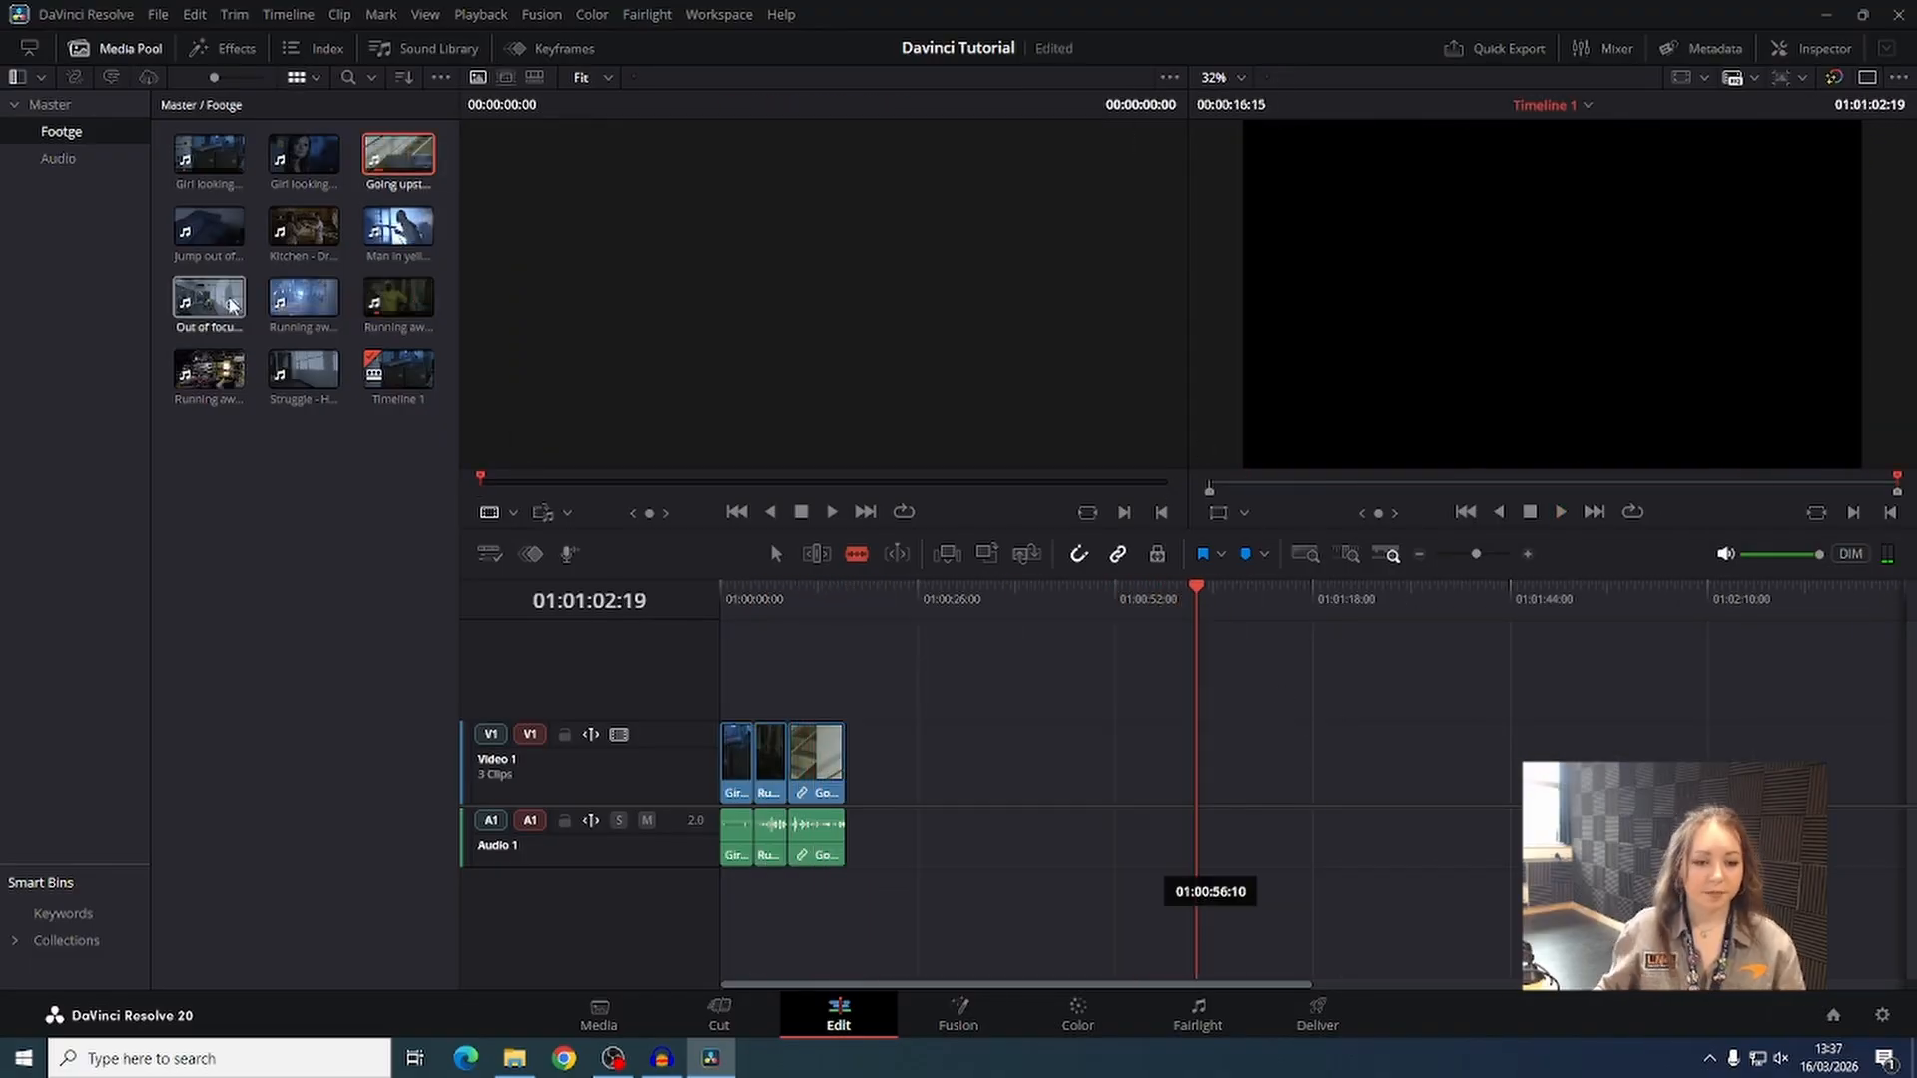
Layer a short Girl looking round corner clip on Video 2 above the opening clip and fit the whole timeline in view.
drag(304, 153, 737, 687)
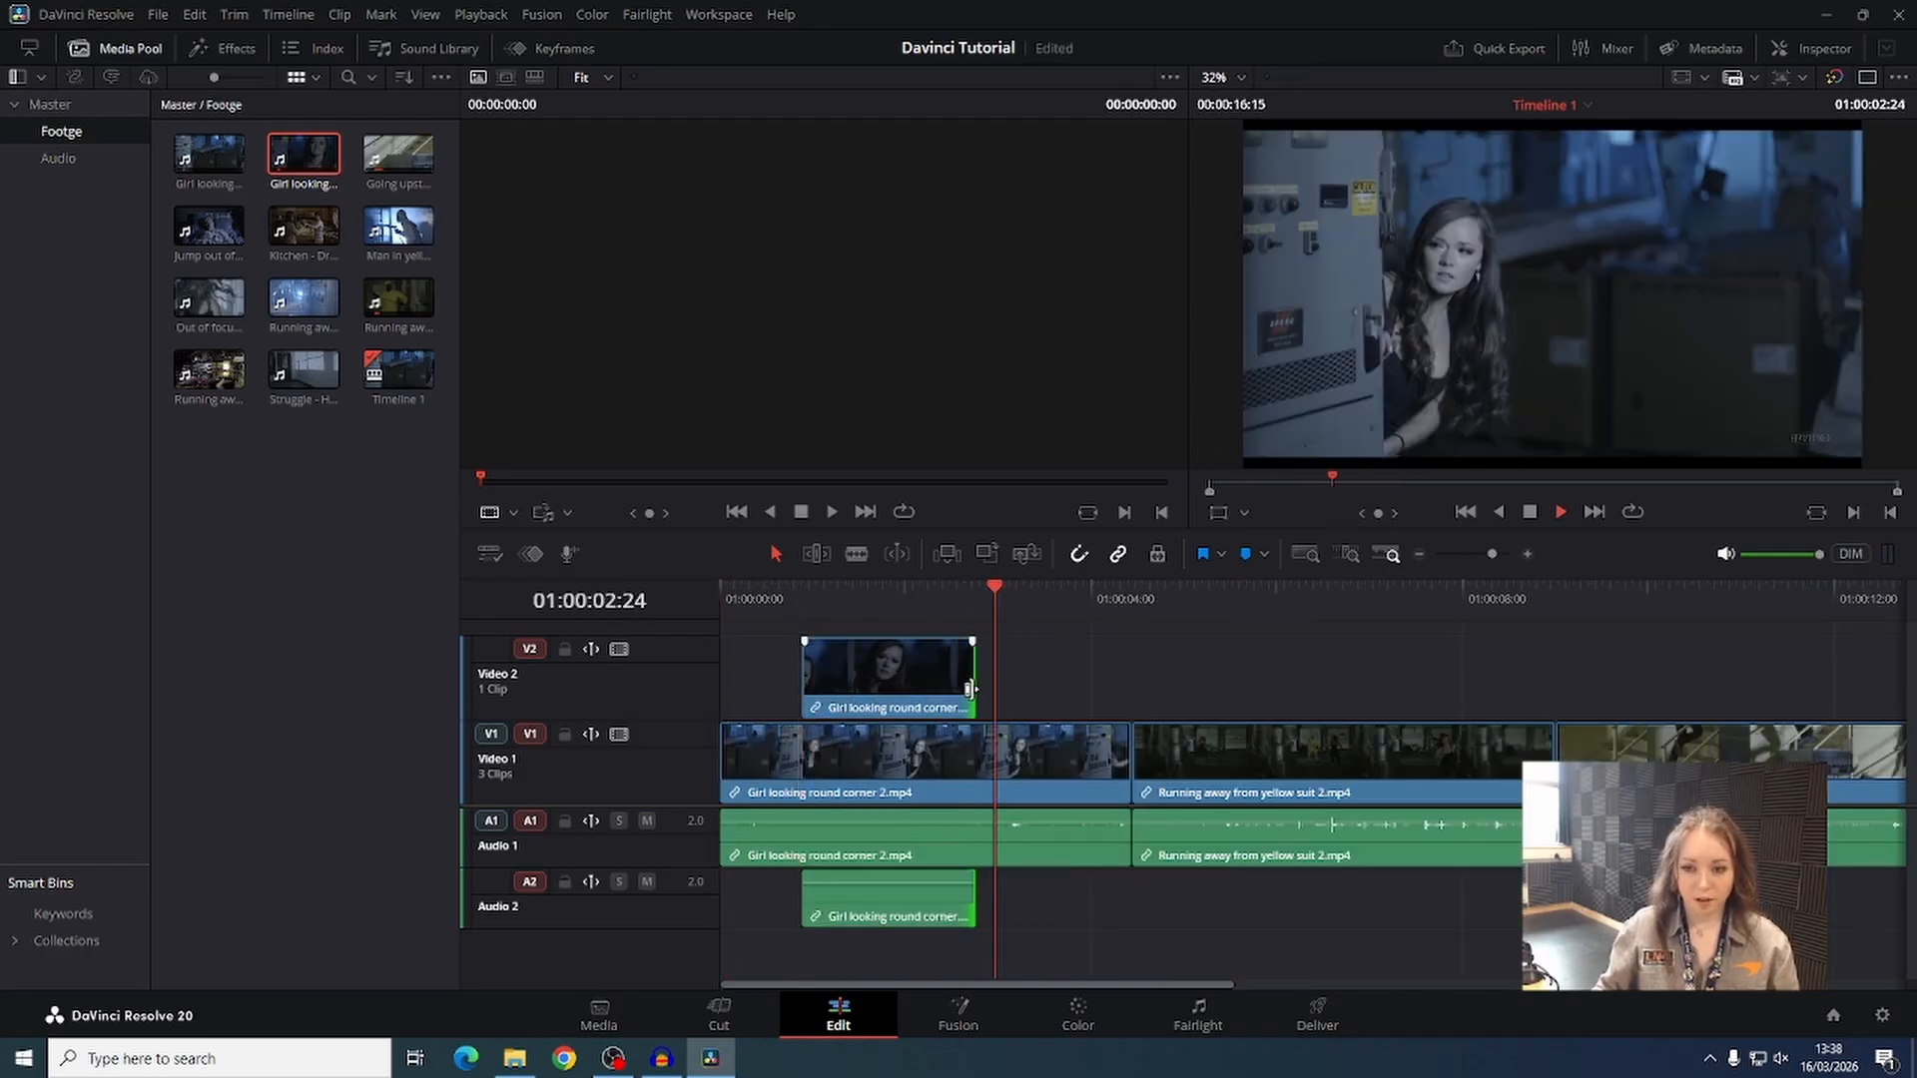
key(Home)
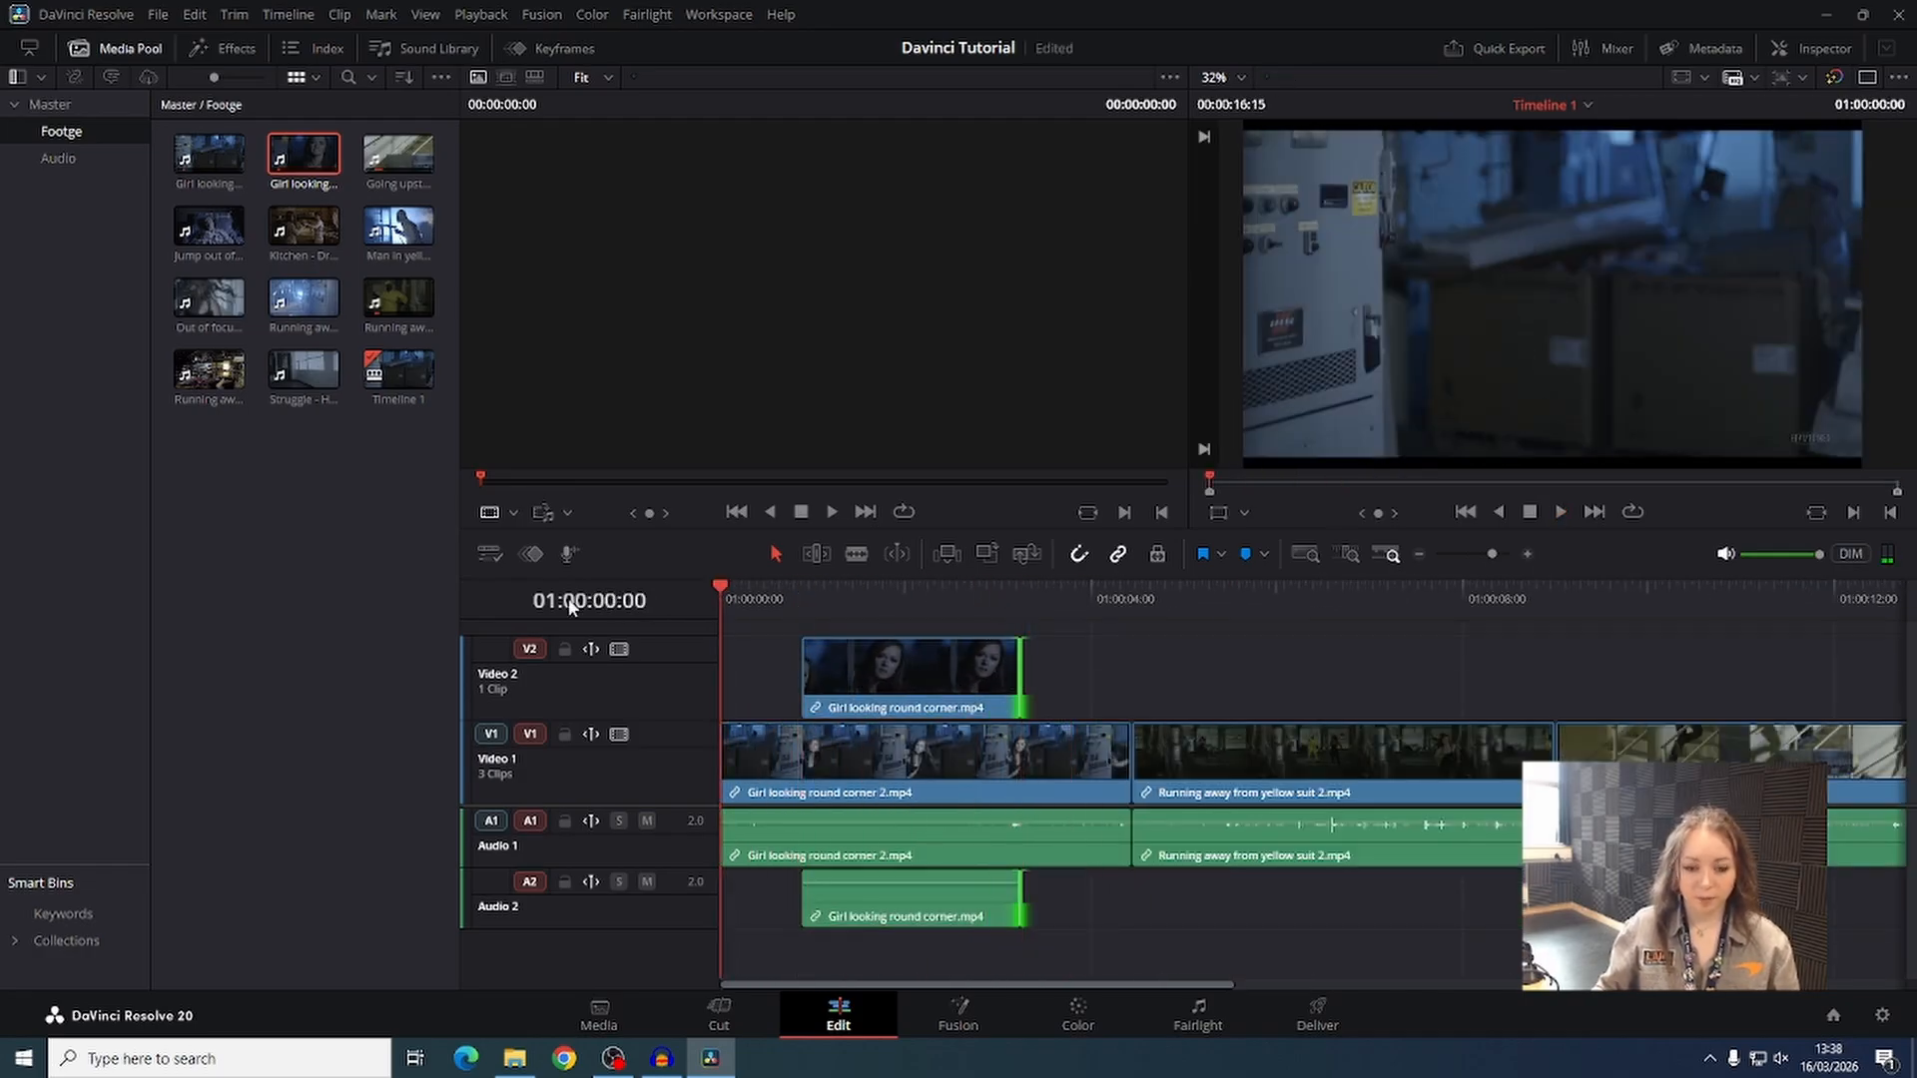
key(shift+z)
Play the sequence from the start to check how the Video 2 clip covers the opening shot.
click(1321, 591)
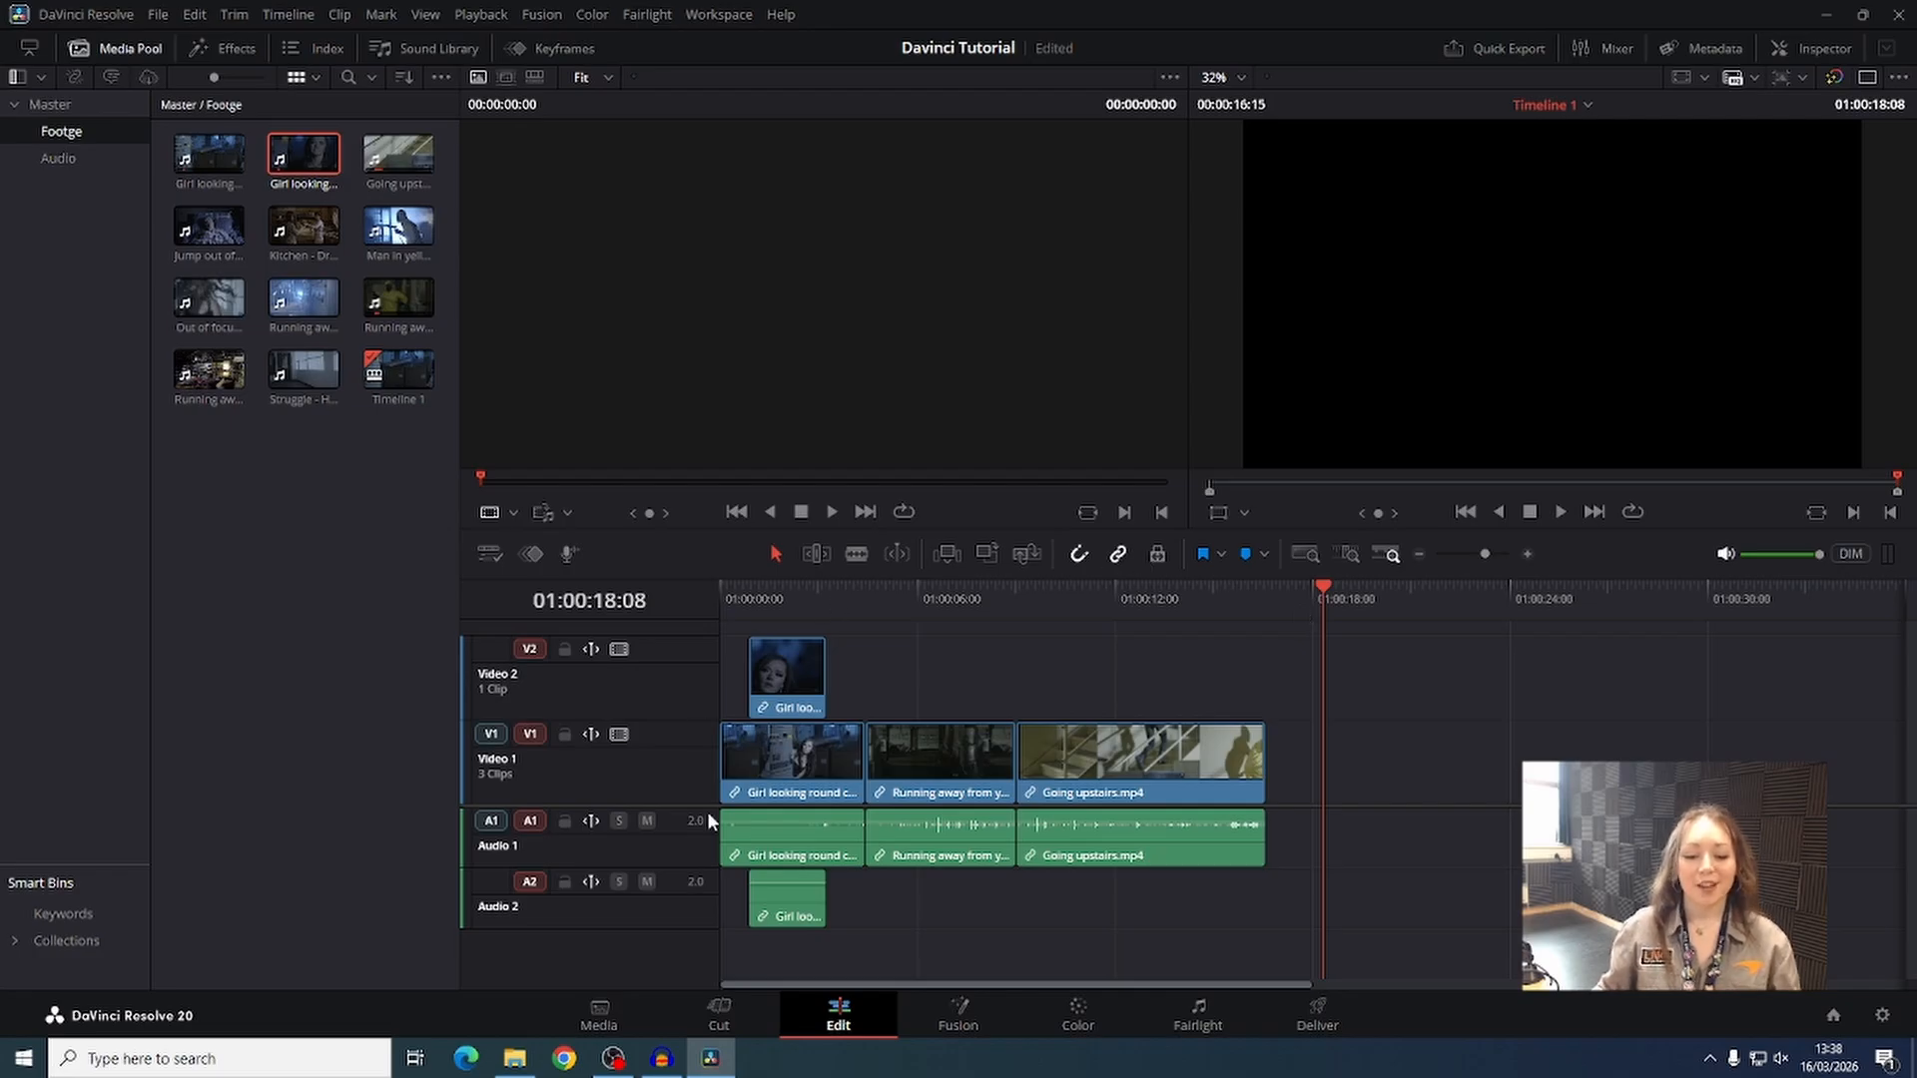
click(776, 593)
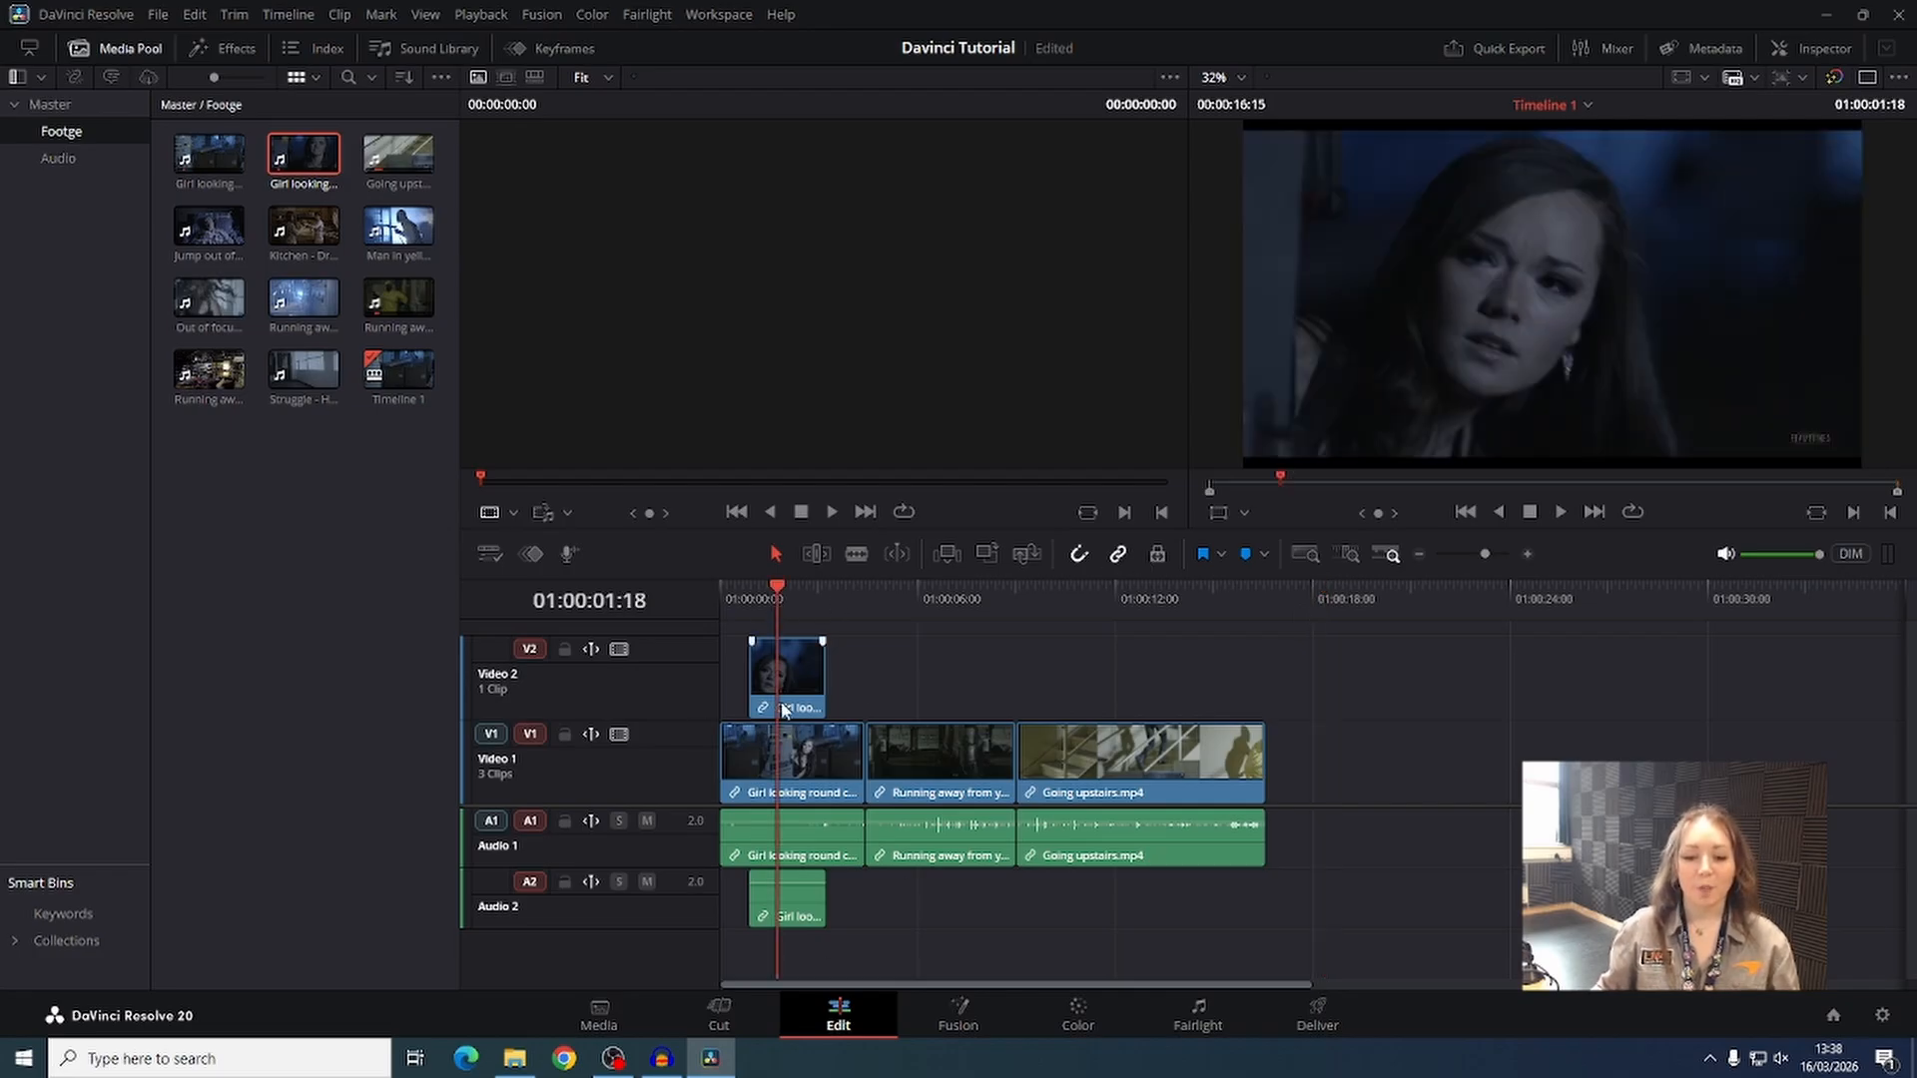
drag(735, 591, 726, 594)
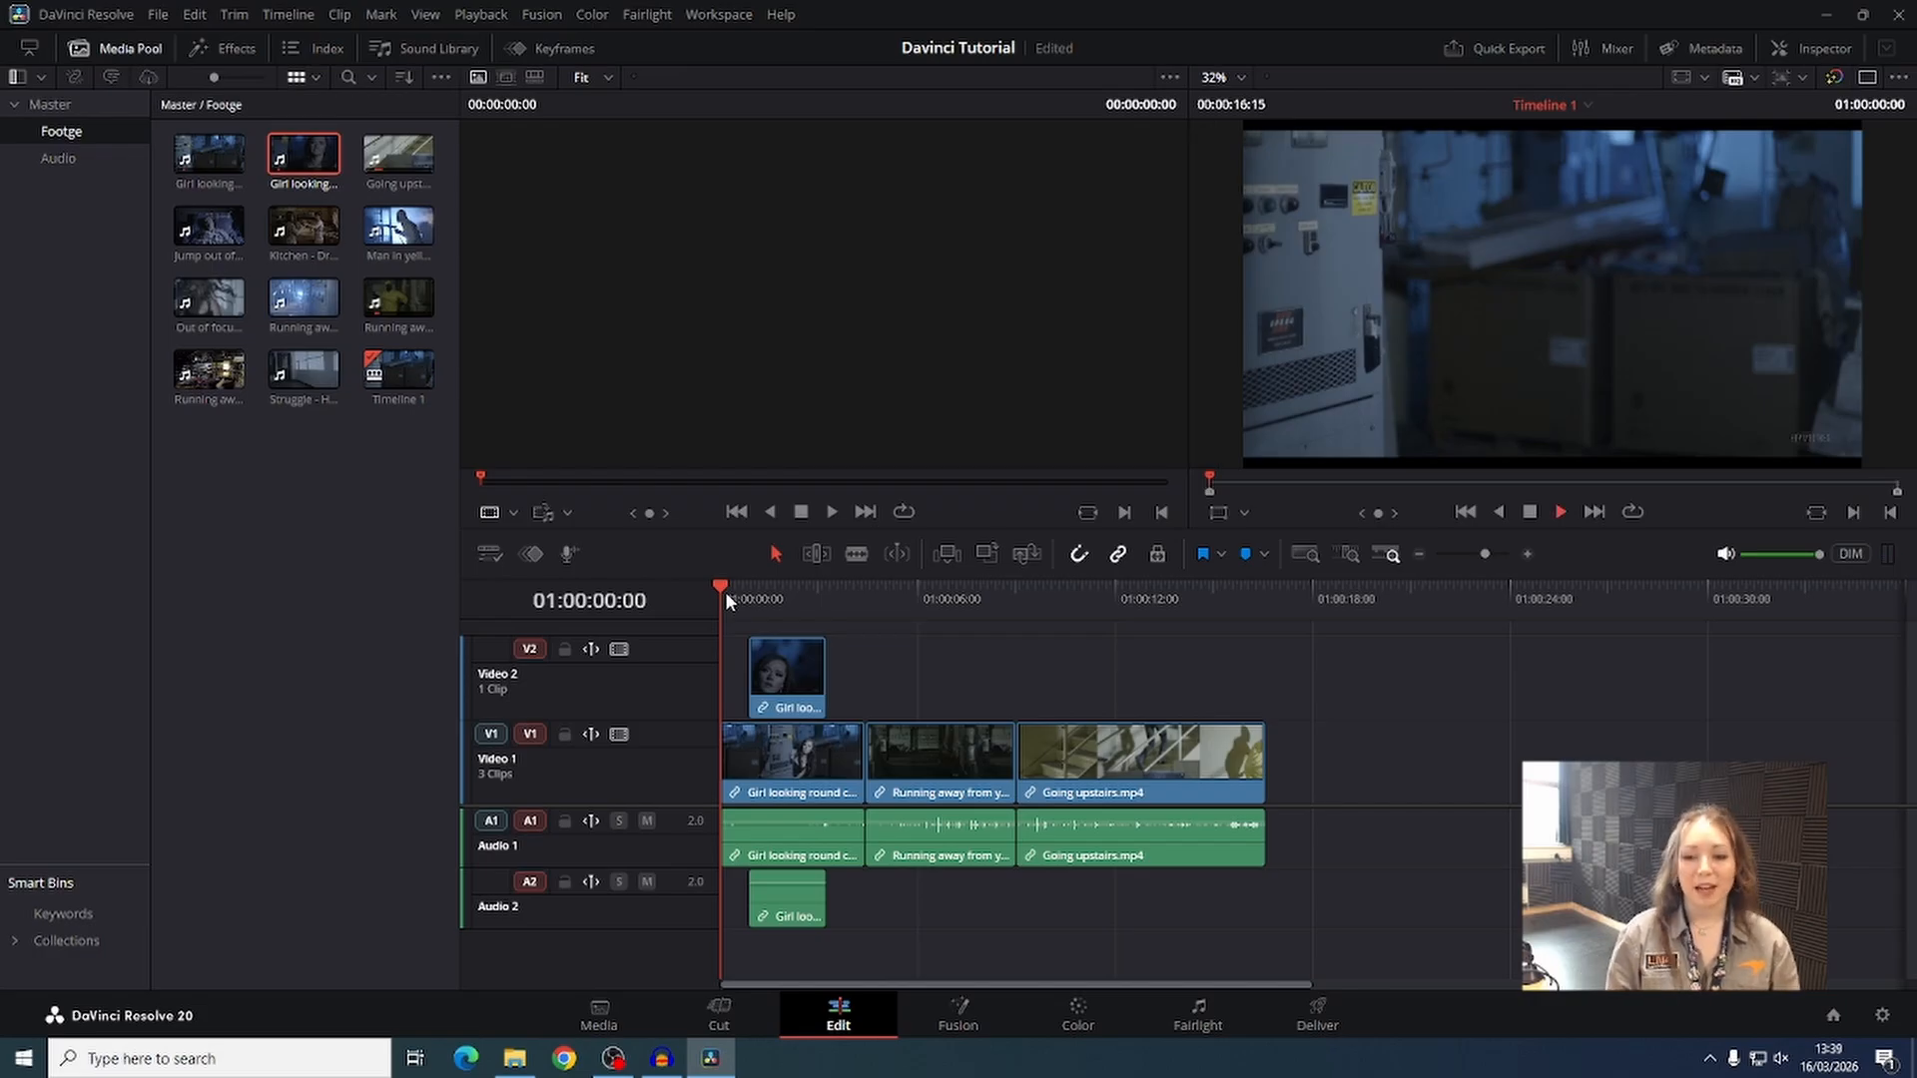
key(space)
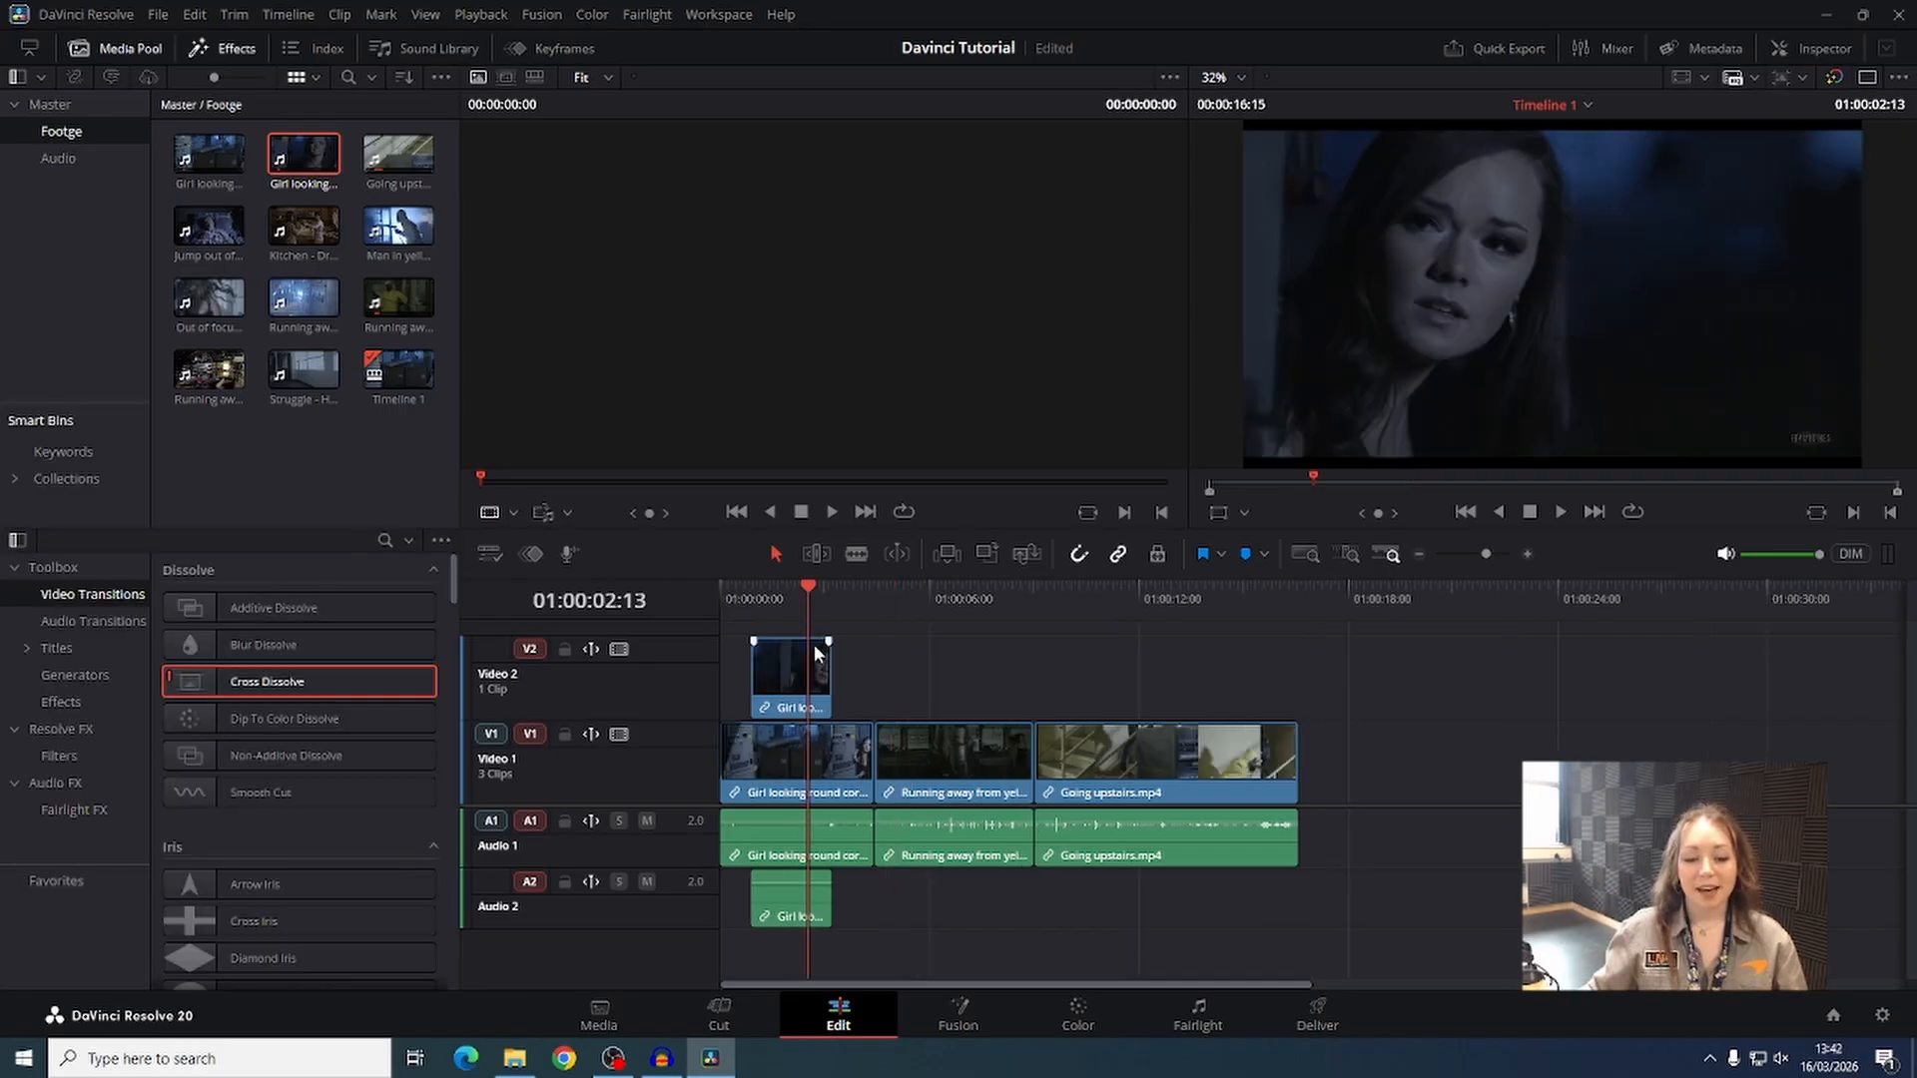
click(785, 909)
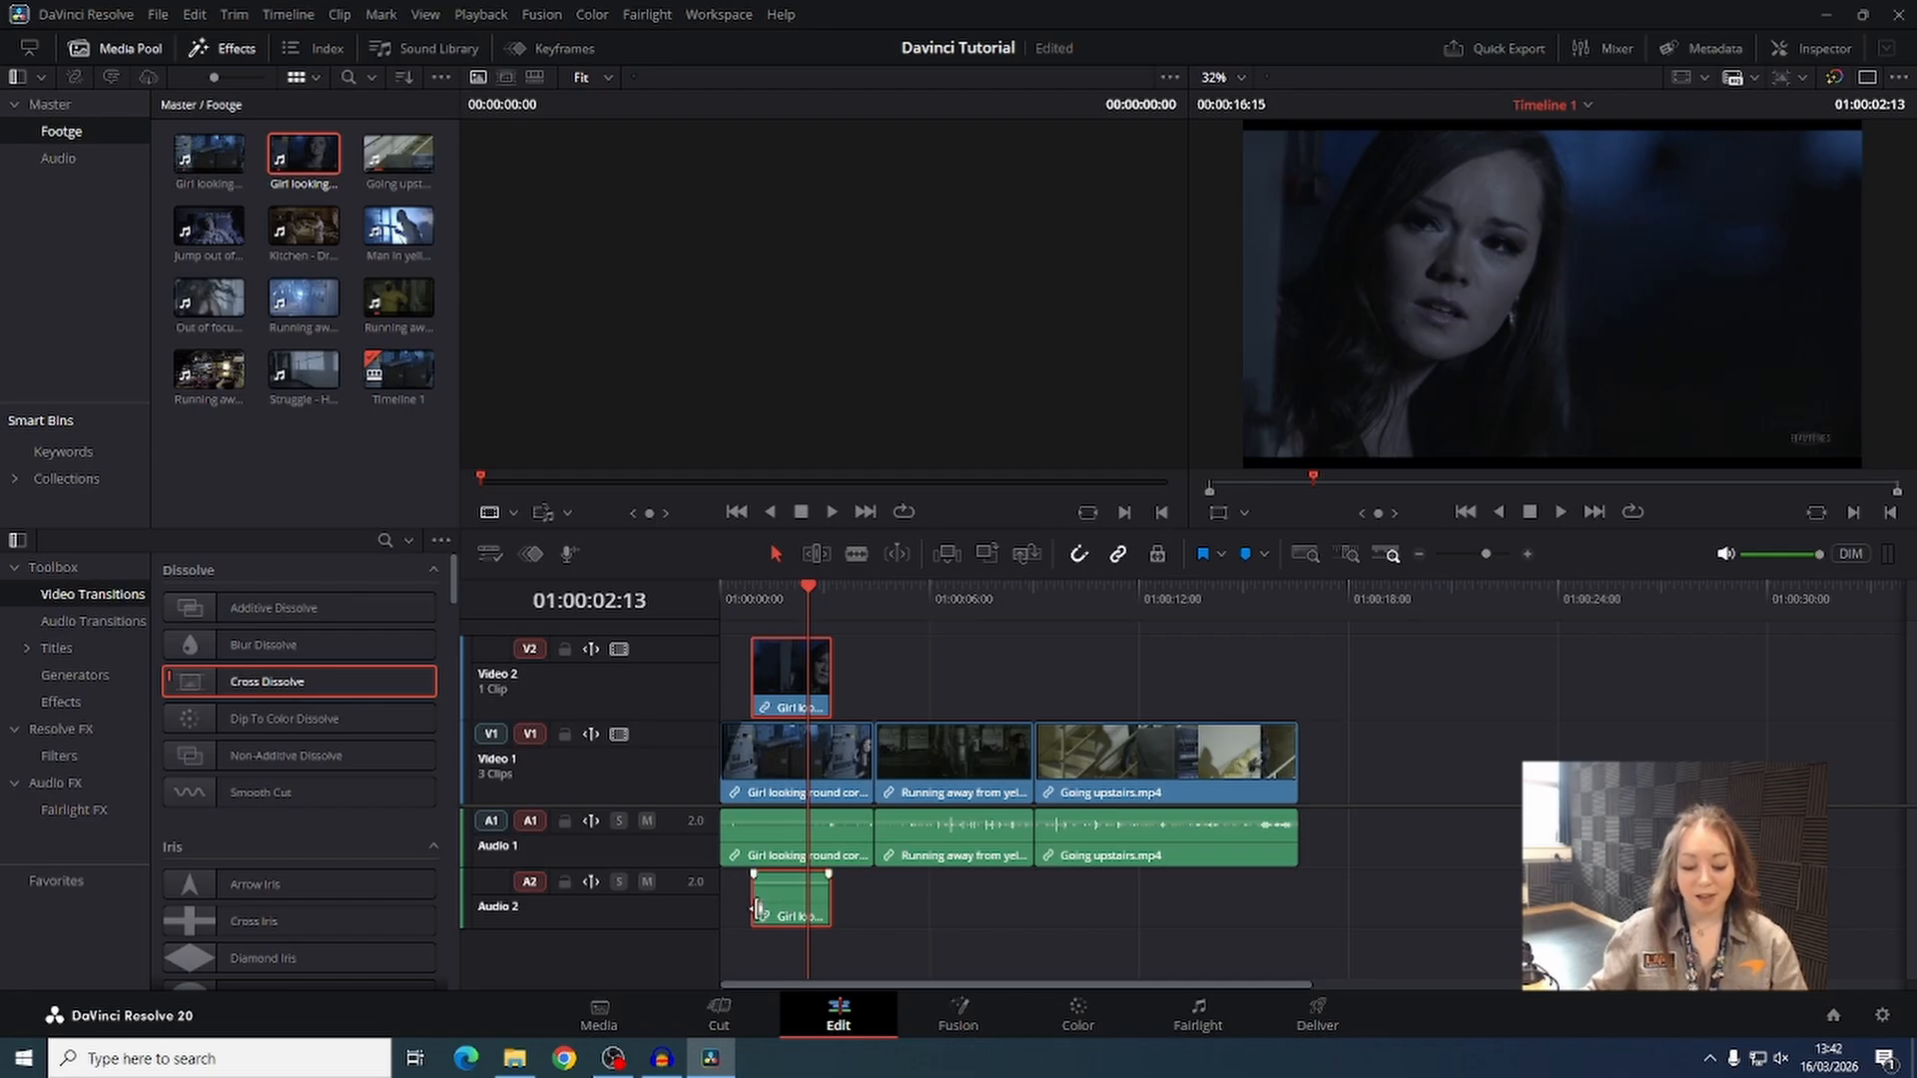
key(Delete)
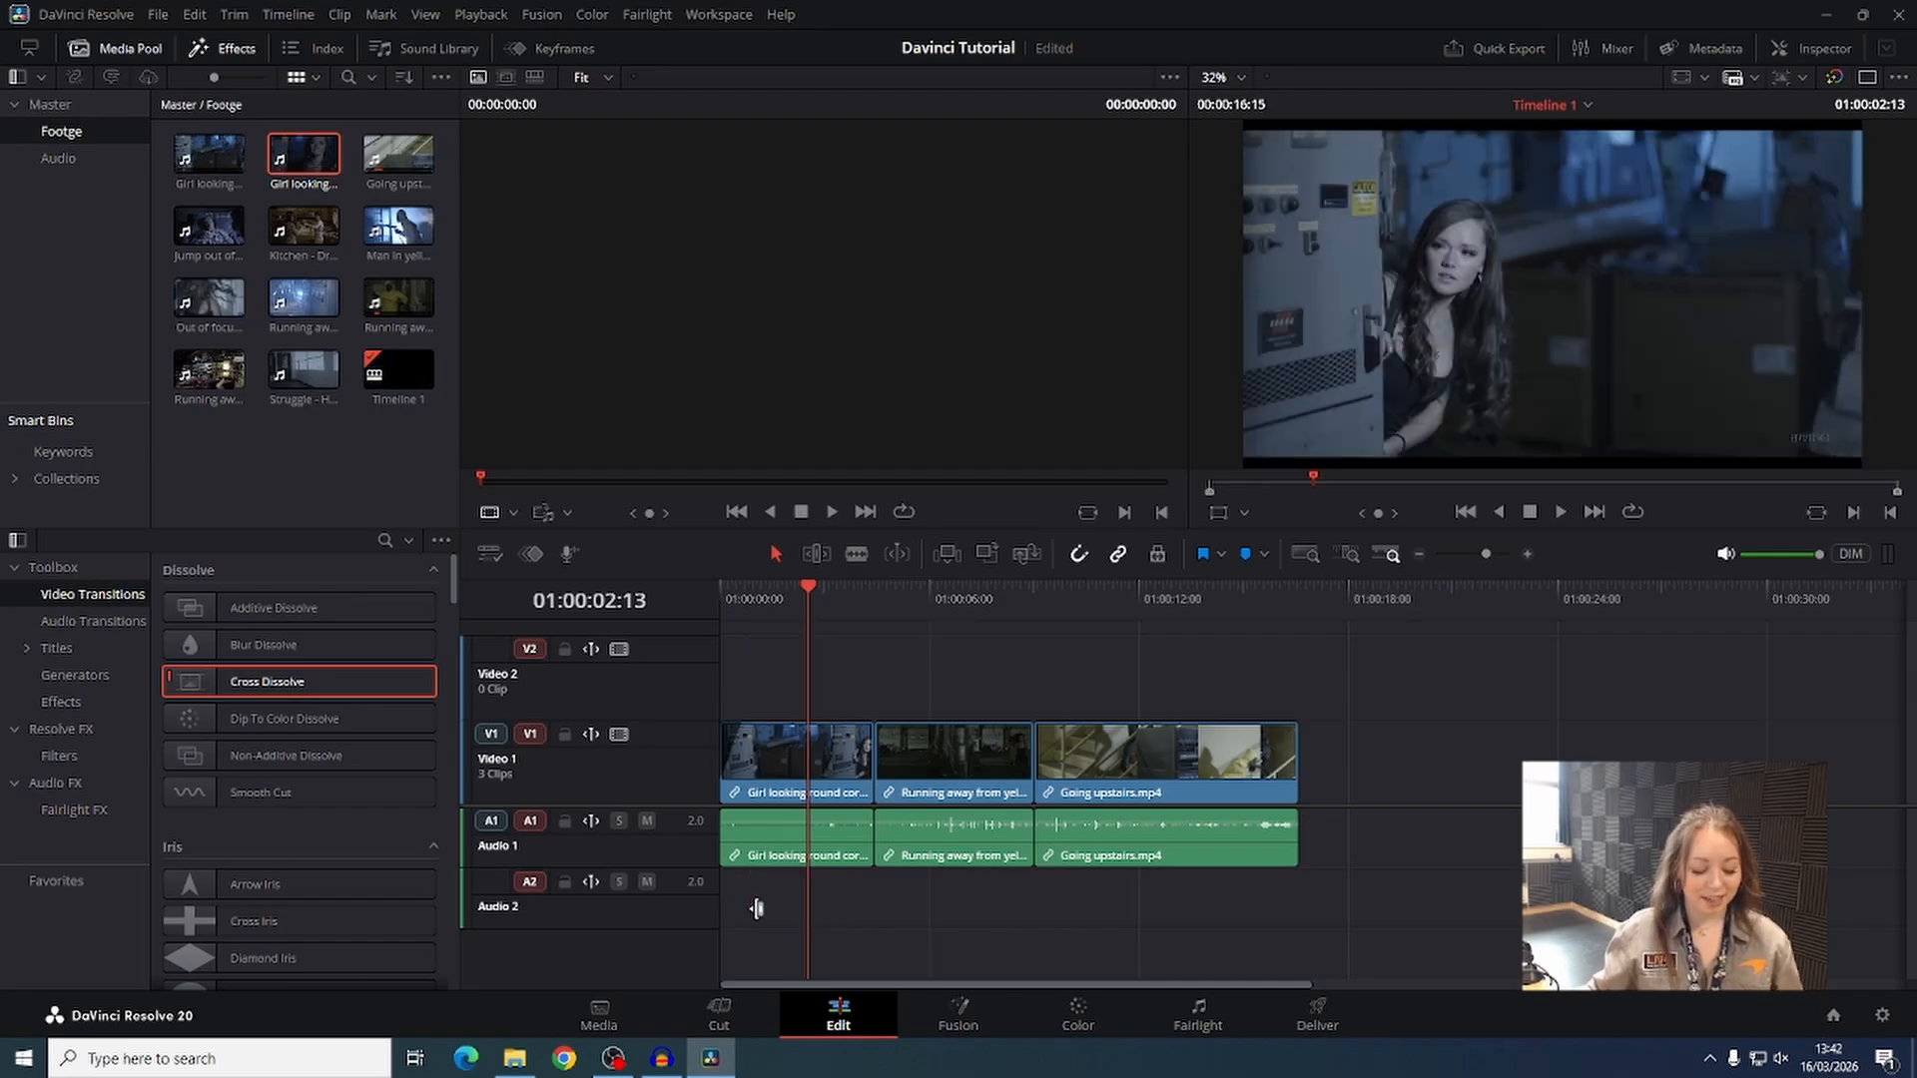
key(ctrl+z)
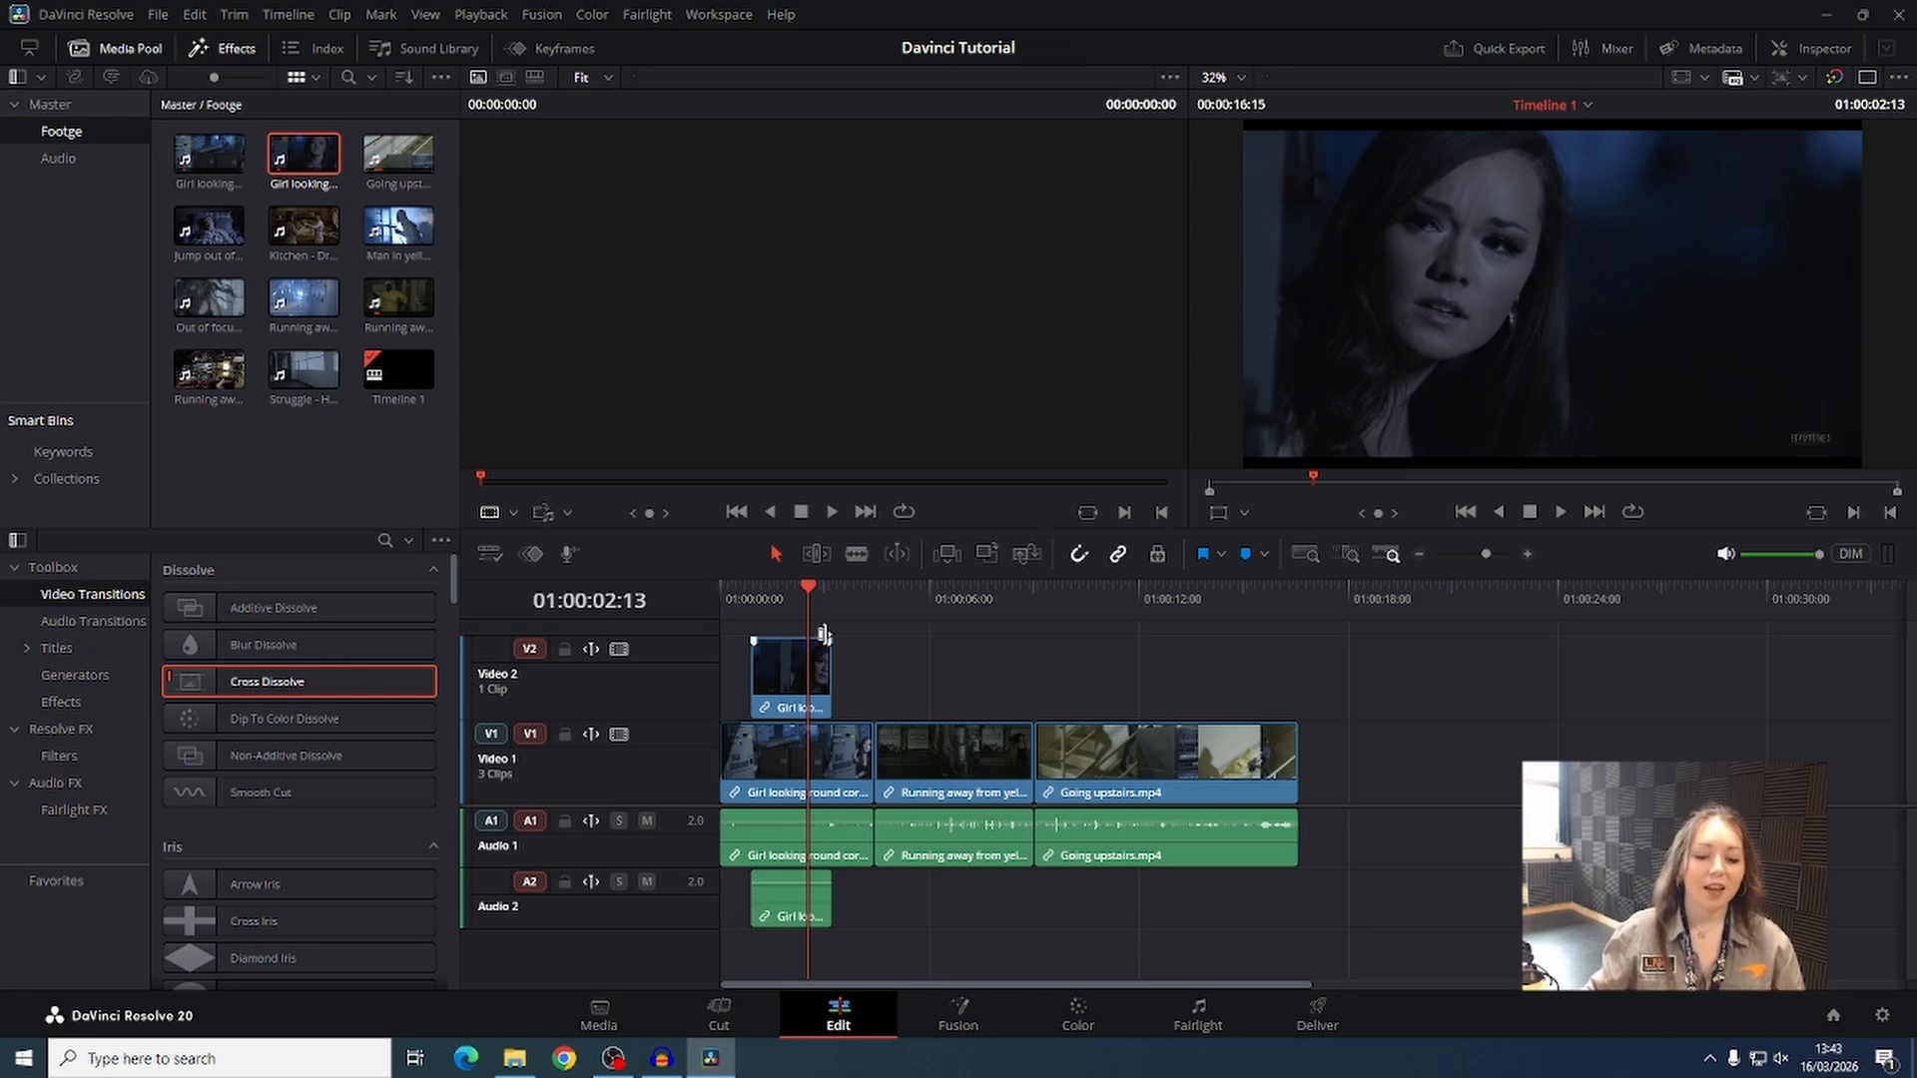
Unlink the video and audio of the Girl looking round corner clip on Video 2.
click(799, 674)
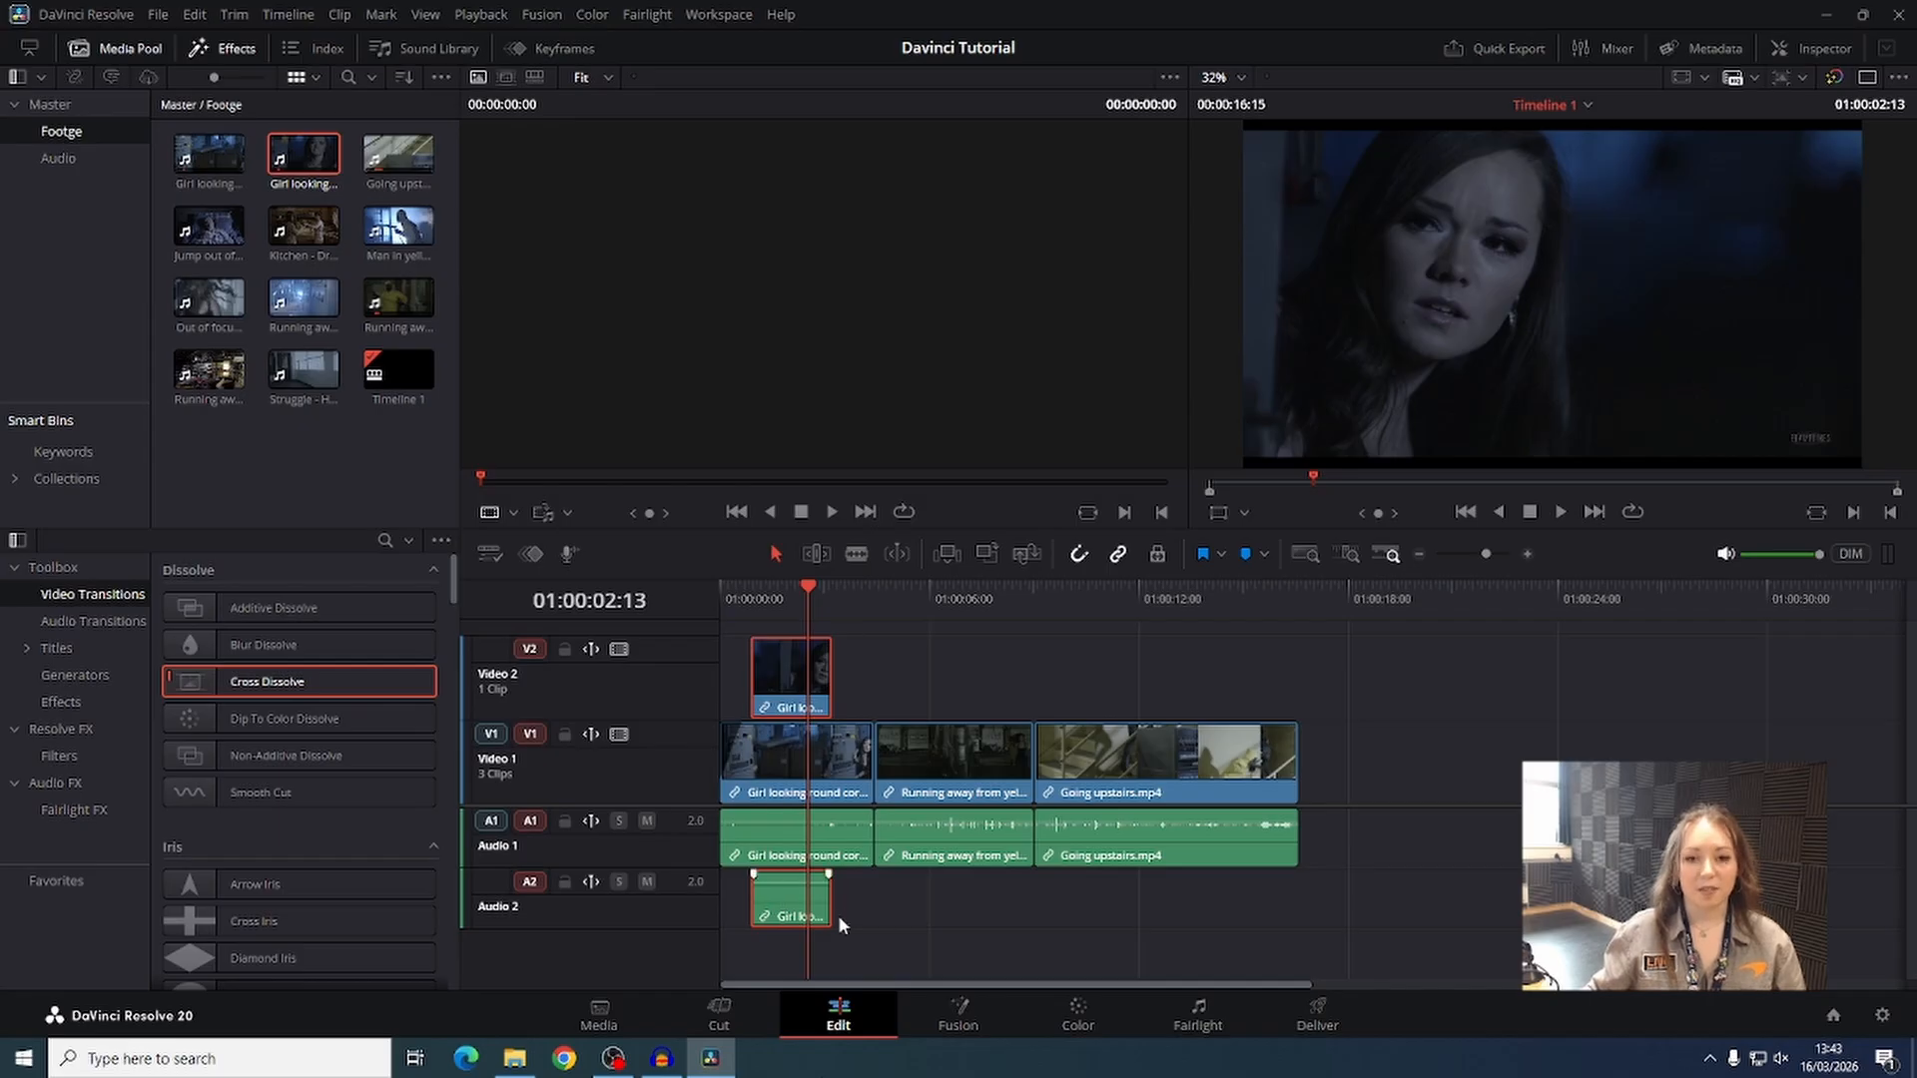
right_click(775, 701)
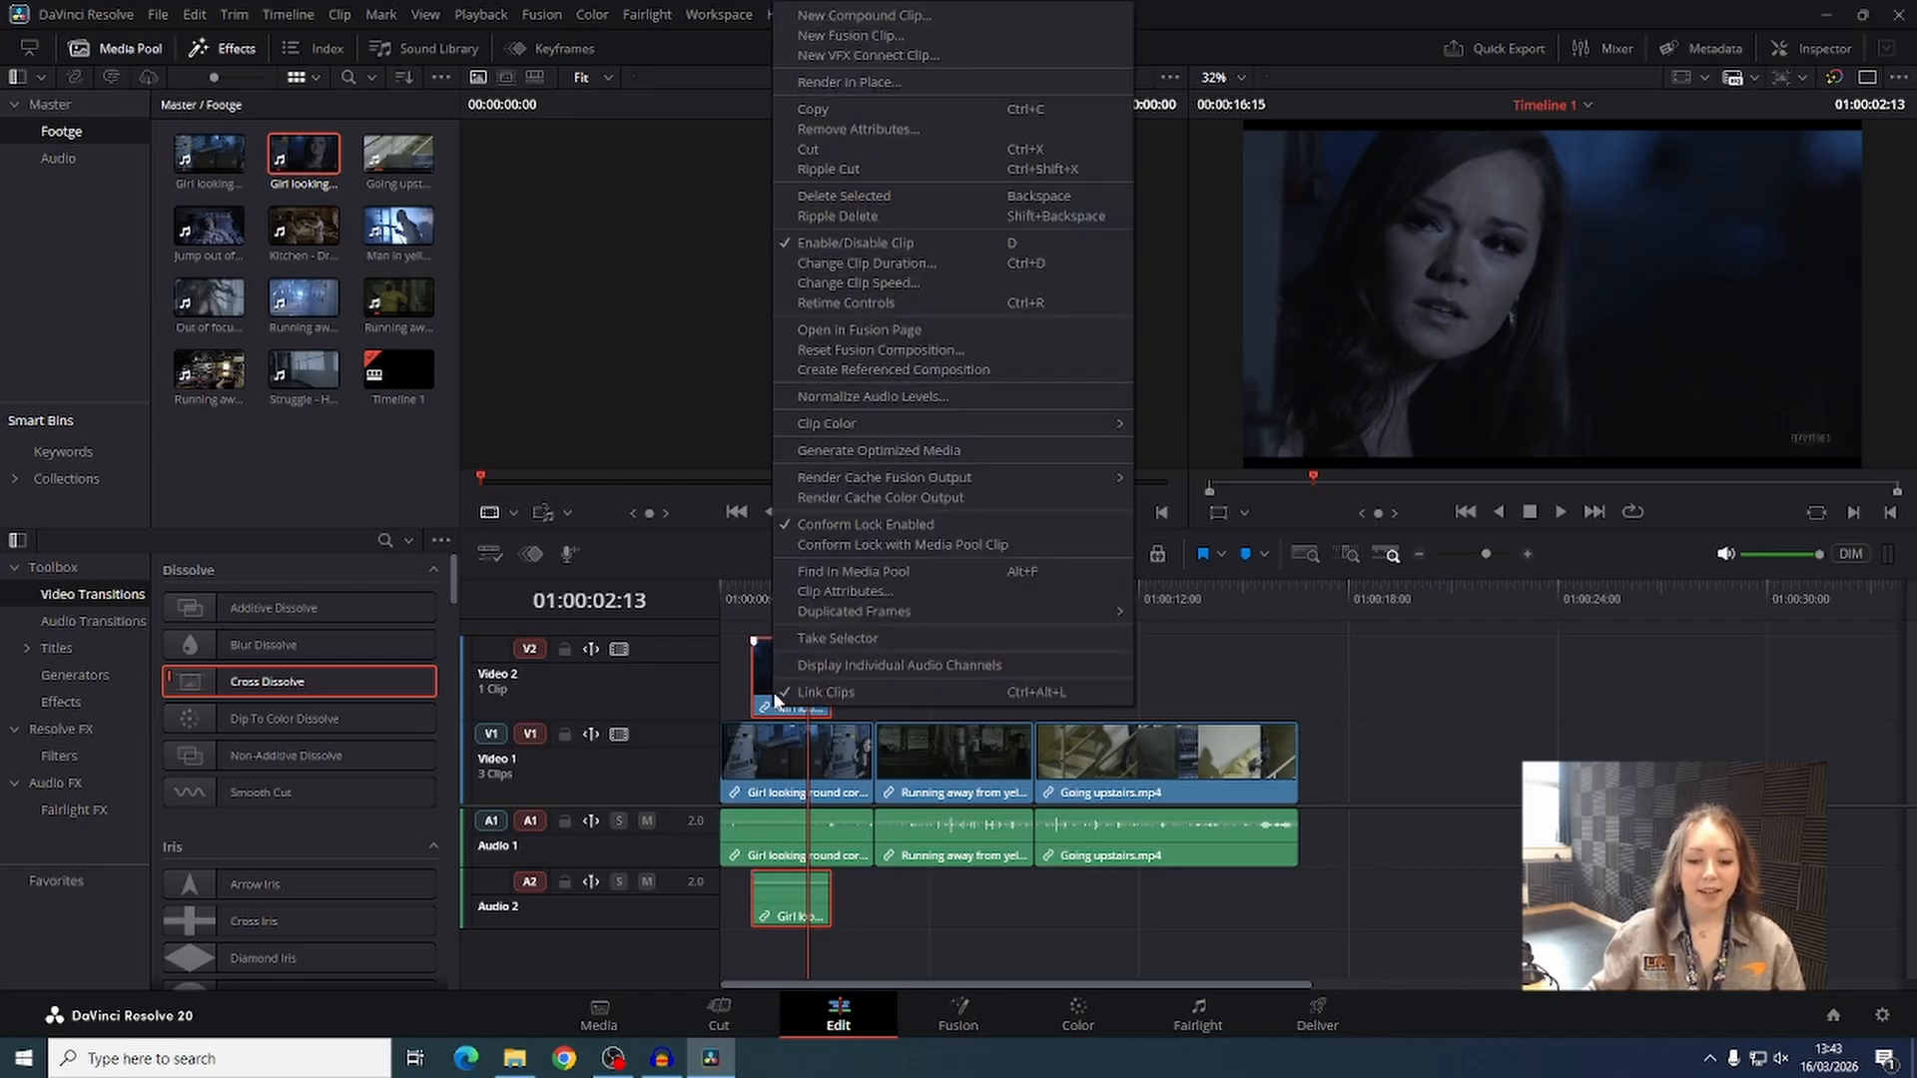
click(827, 692)
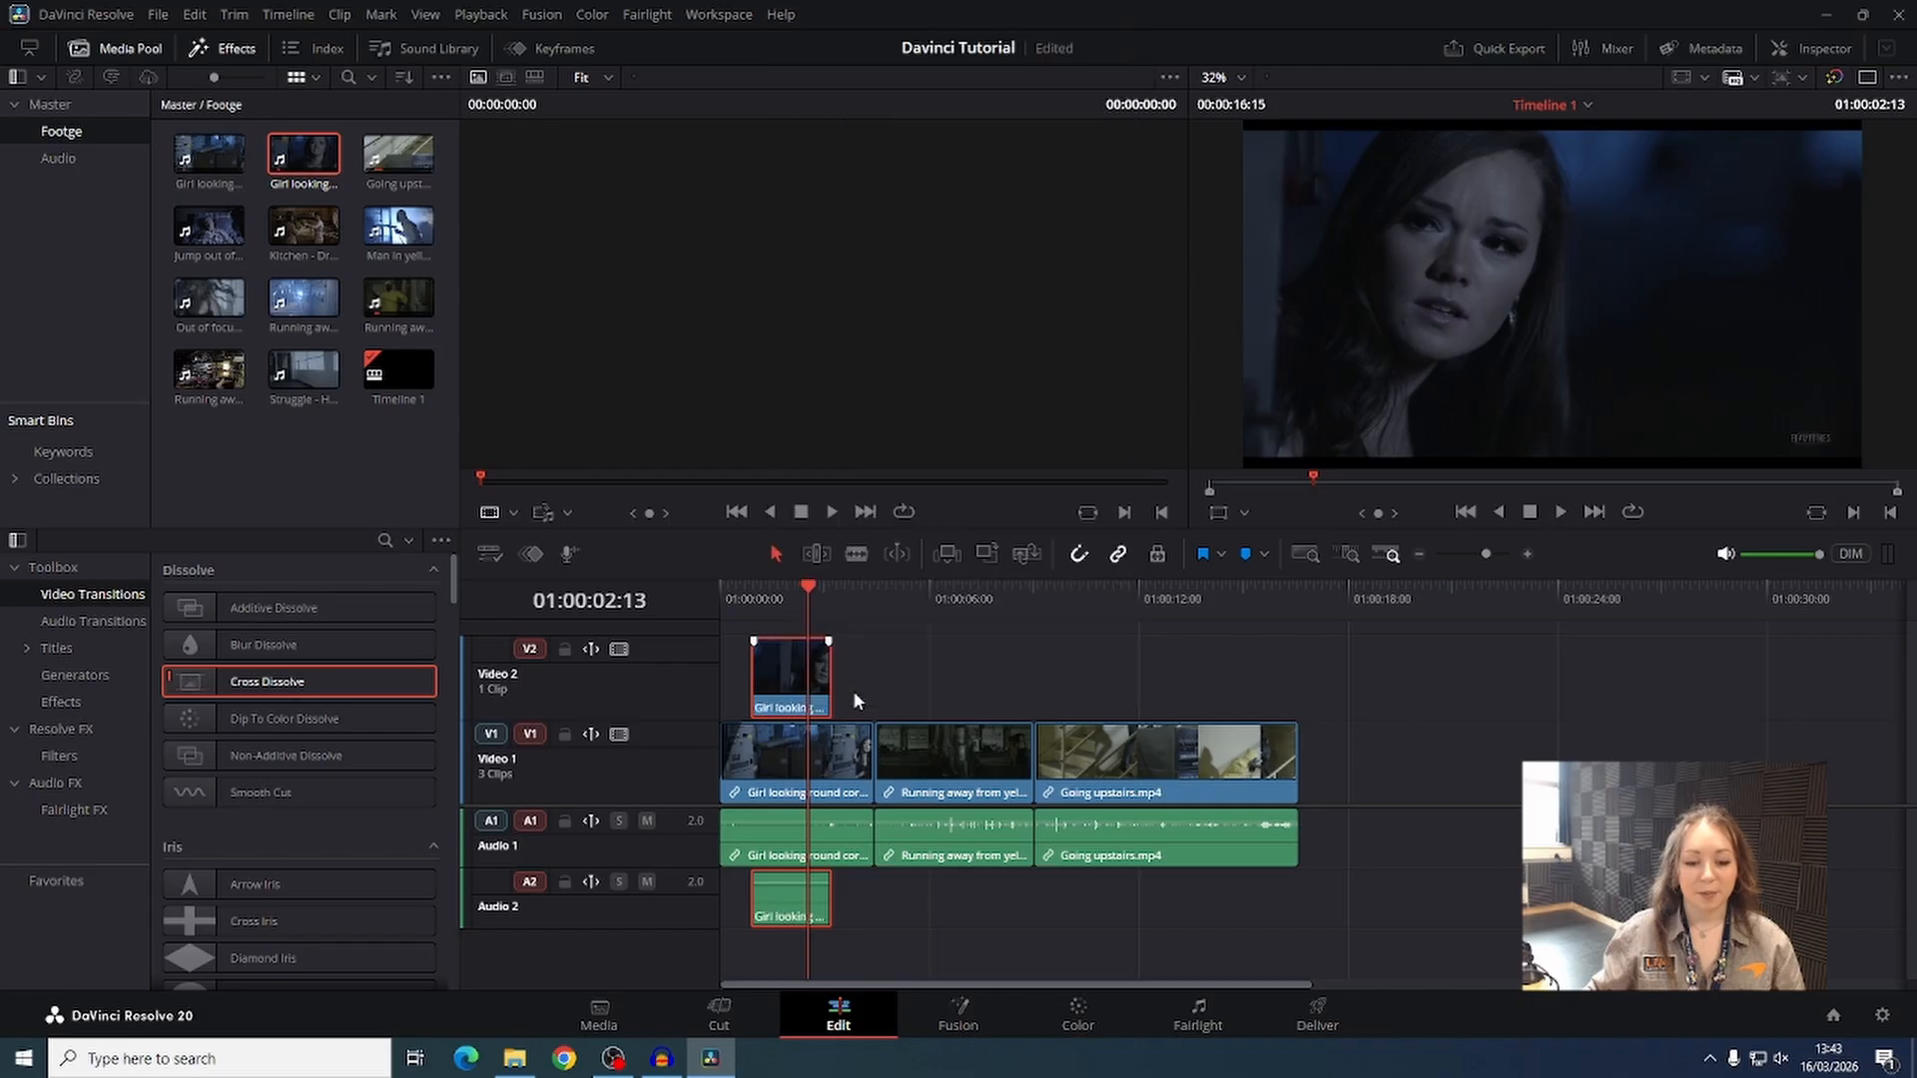
click(944, 929)
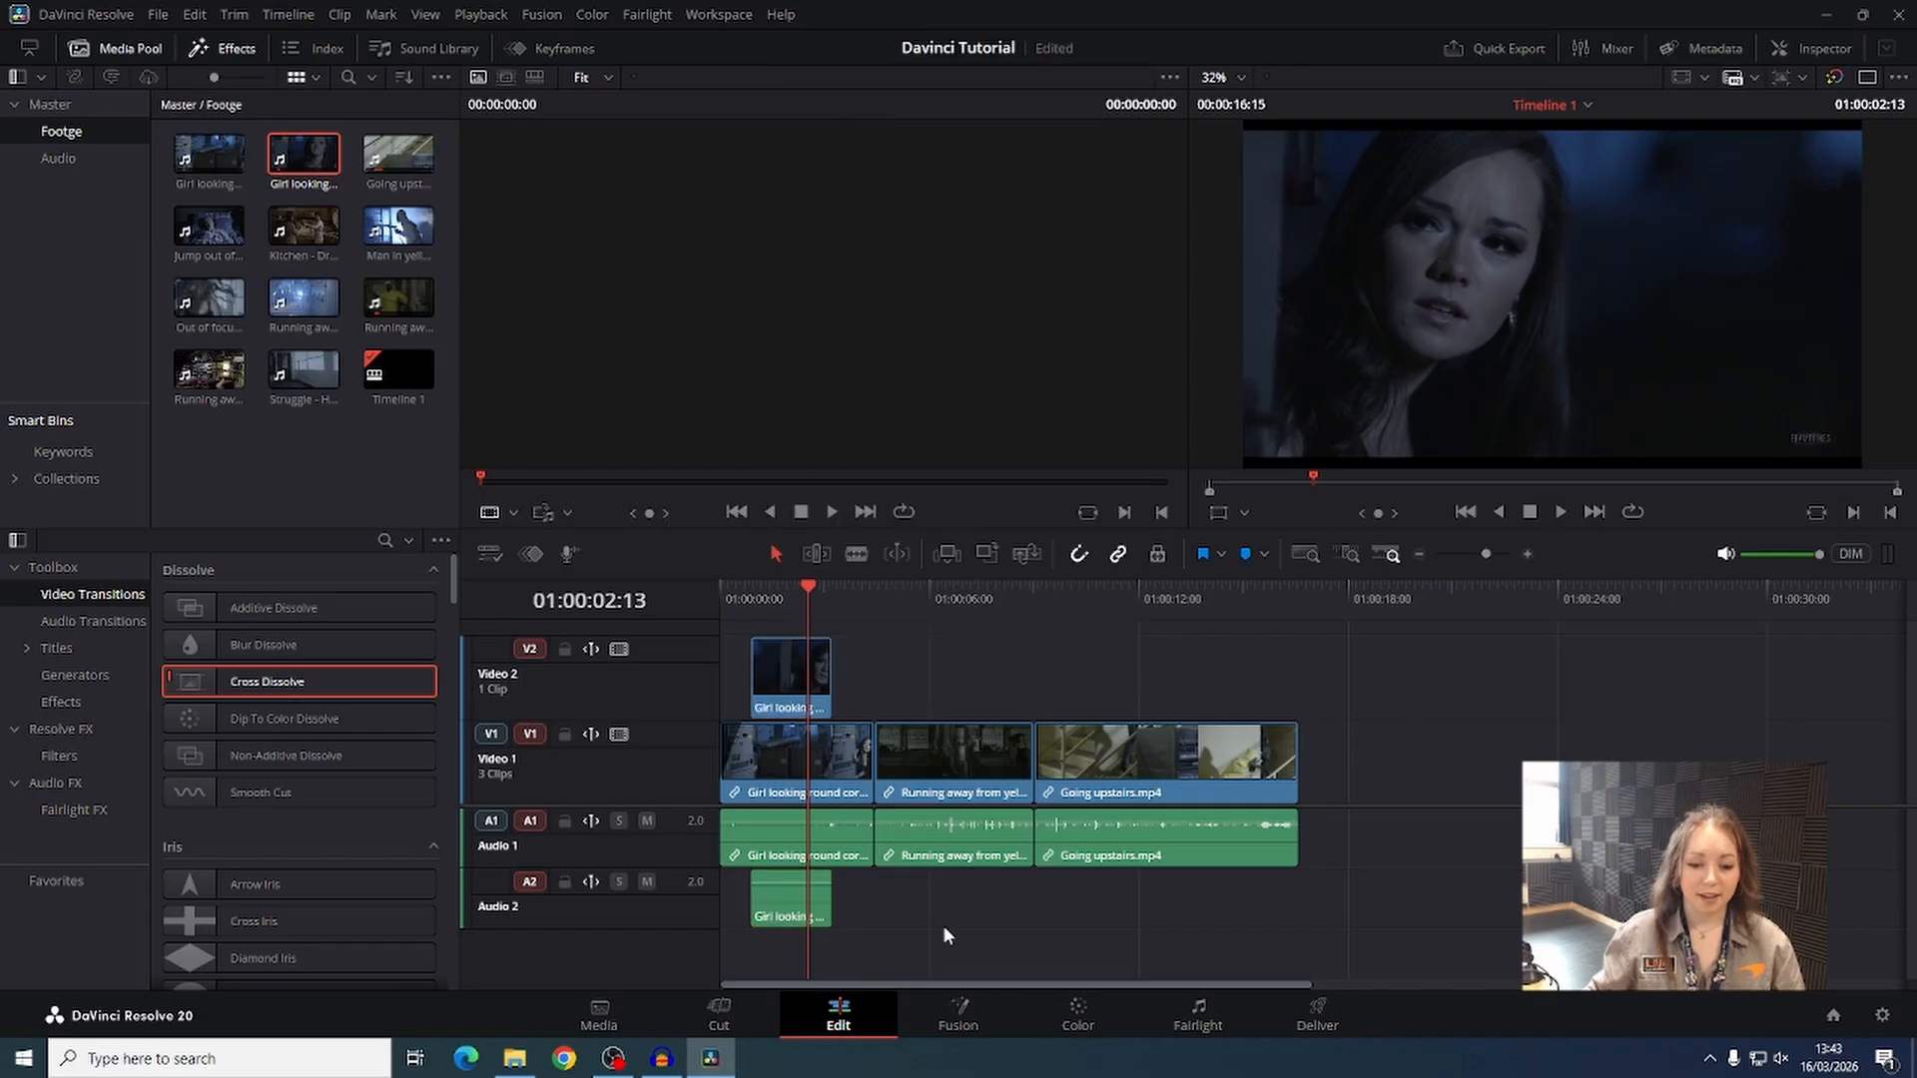
Delete only the unlinked Girl looking round corner audio from Audio 2, keeping its video on Video 2.
click(782, 905)
click(779, 681)
click(787, 911)
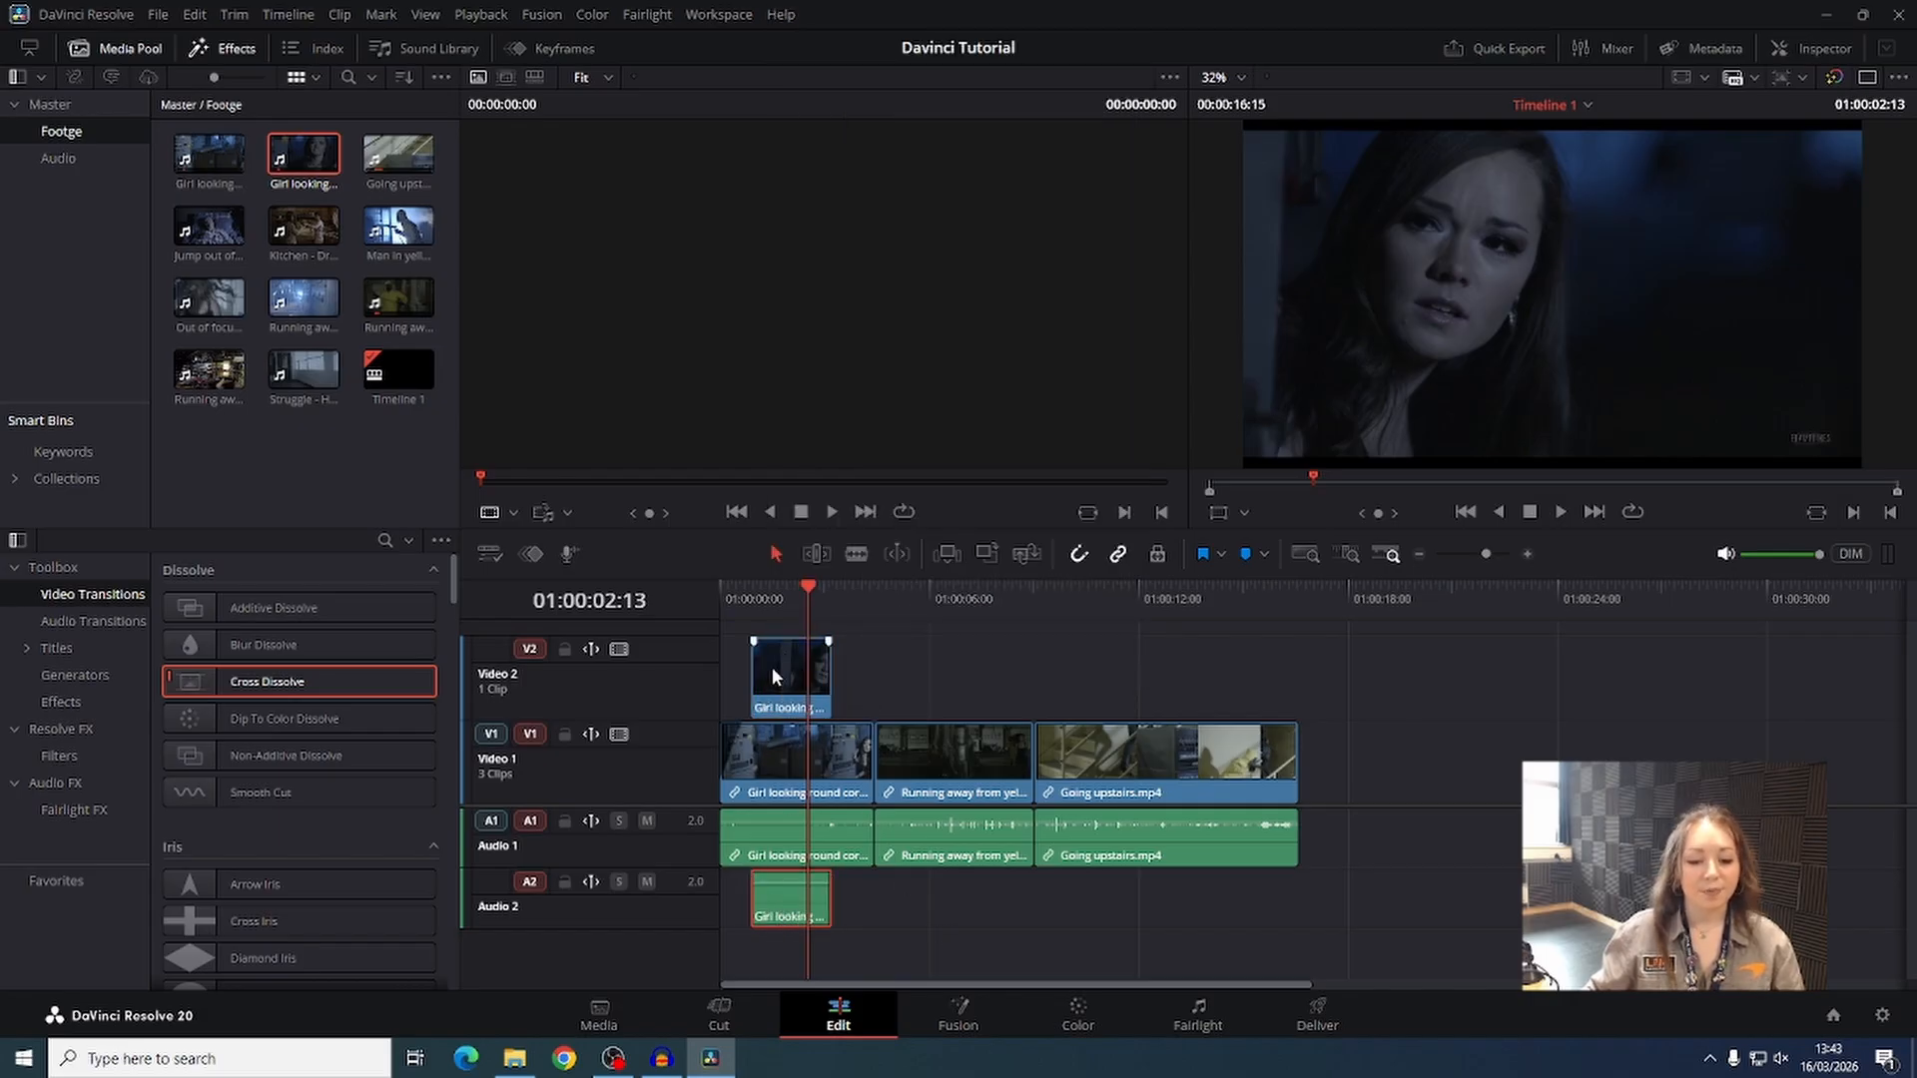
click(775, 673)
click(774, 917)
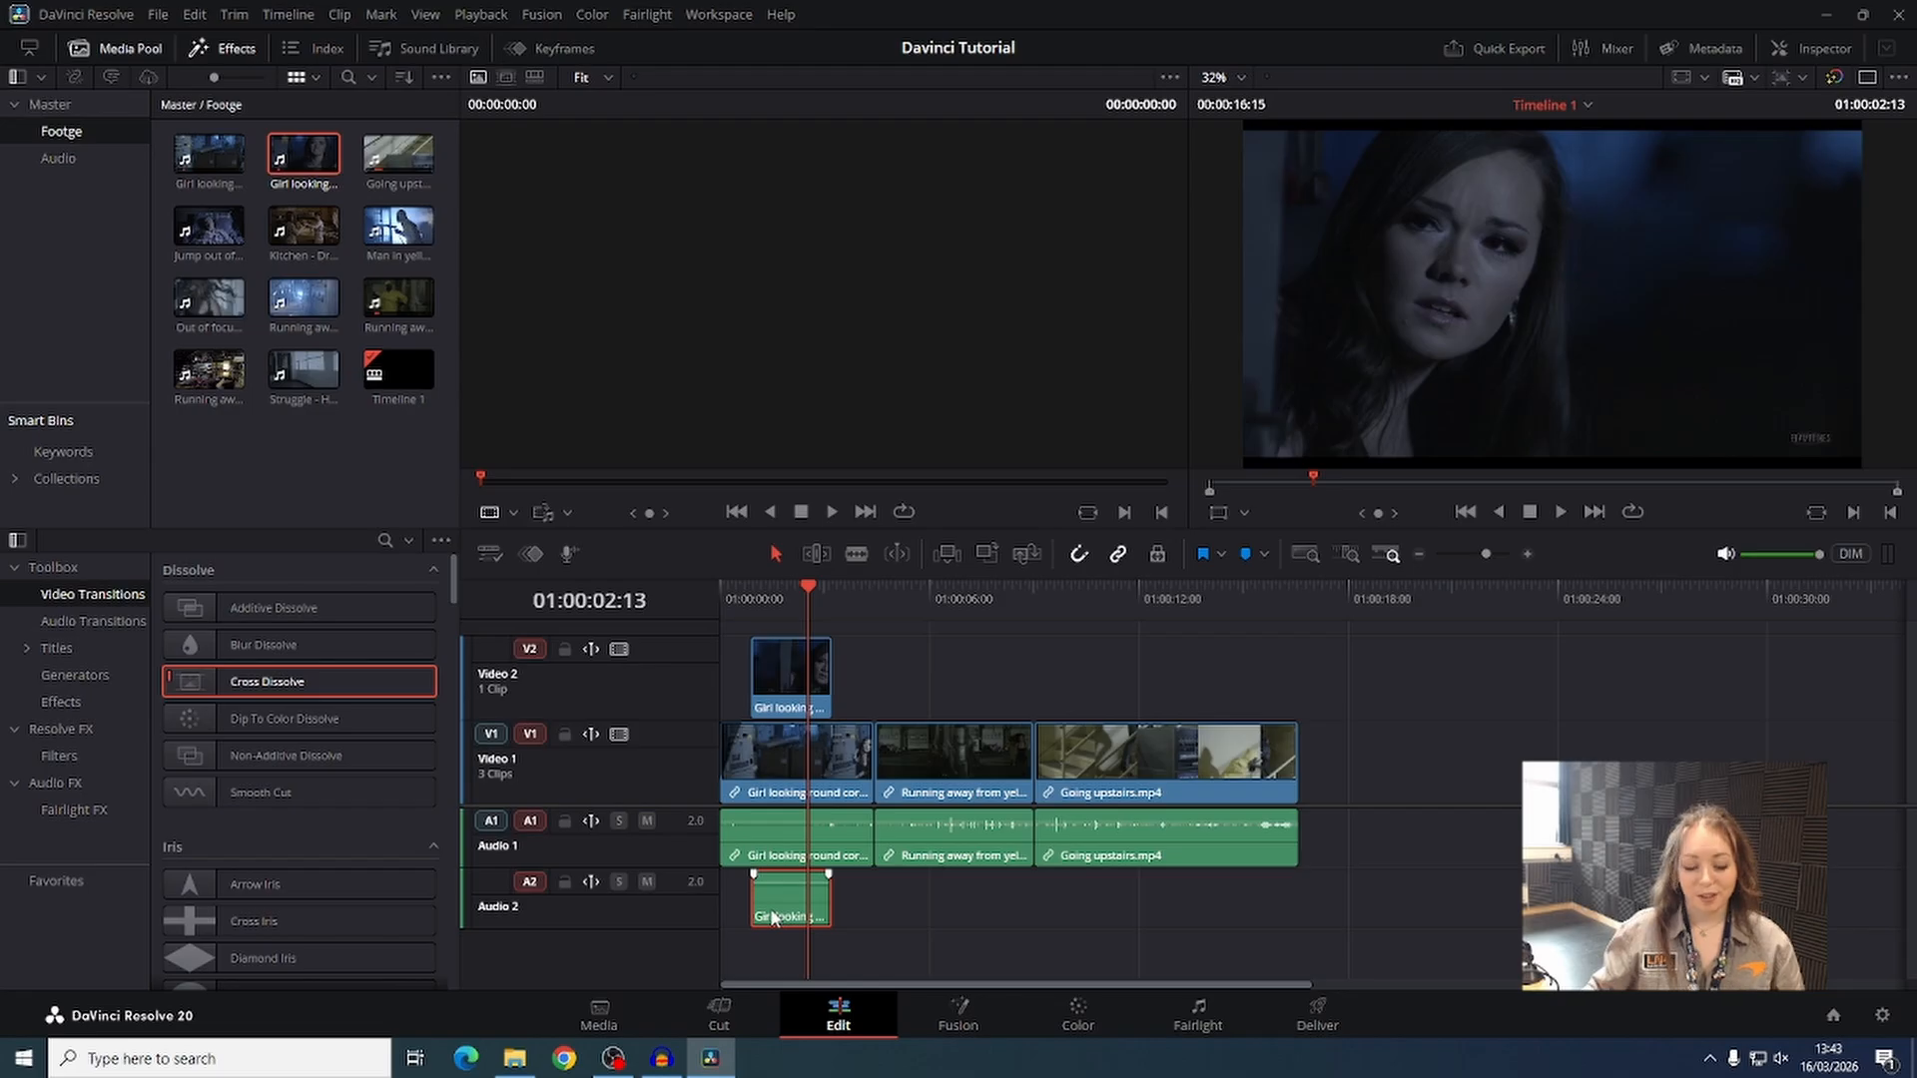
key(Delete)
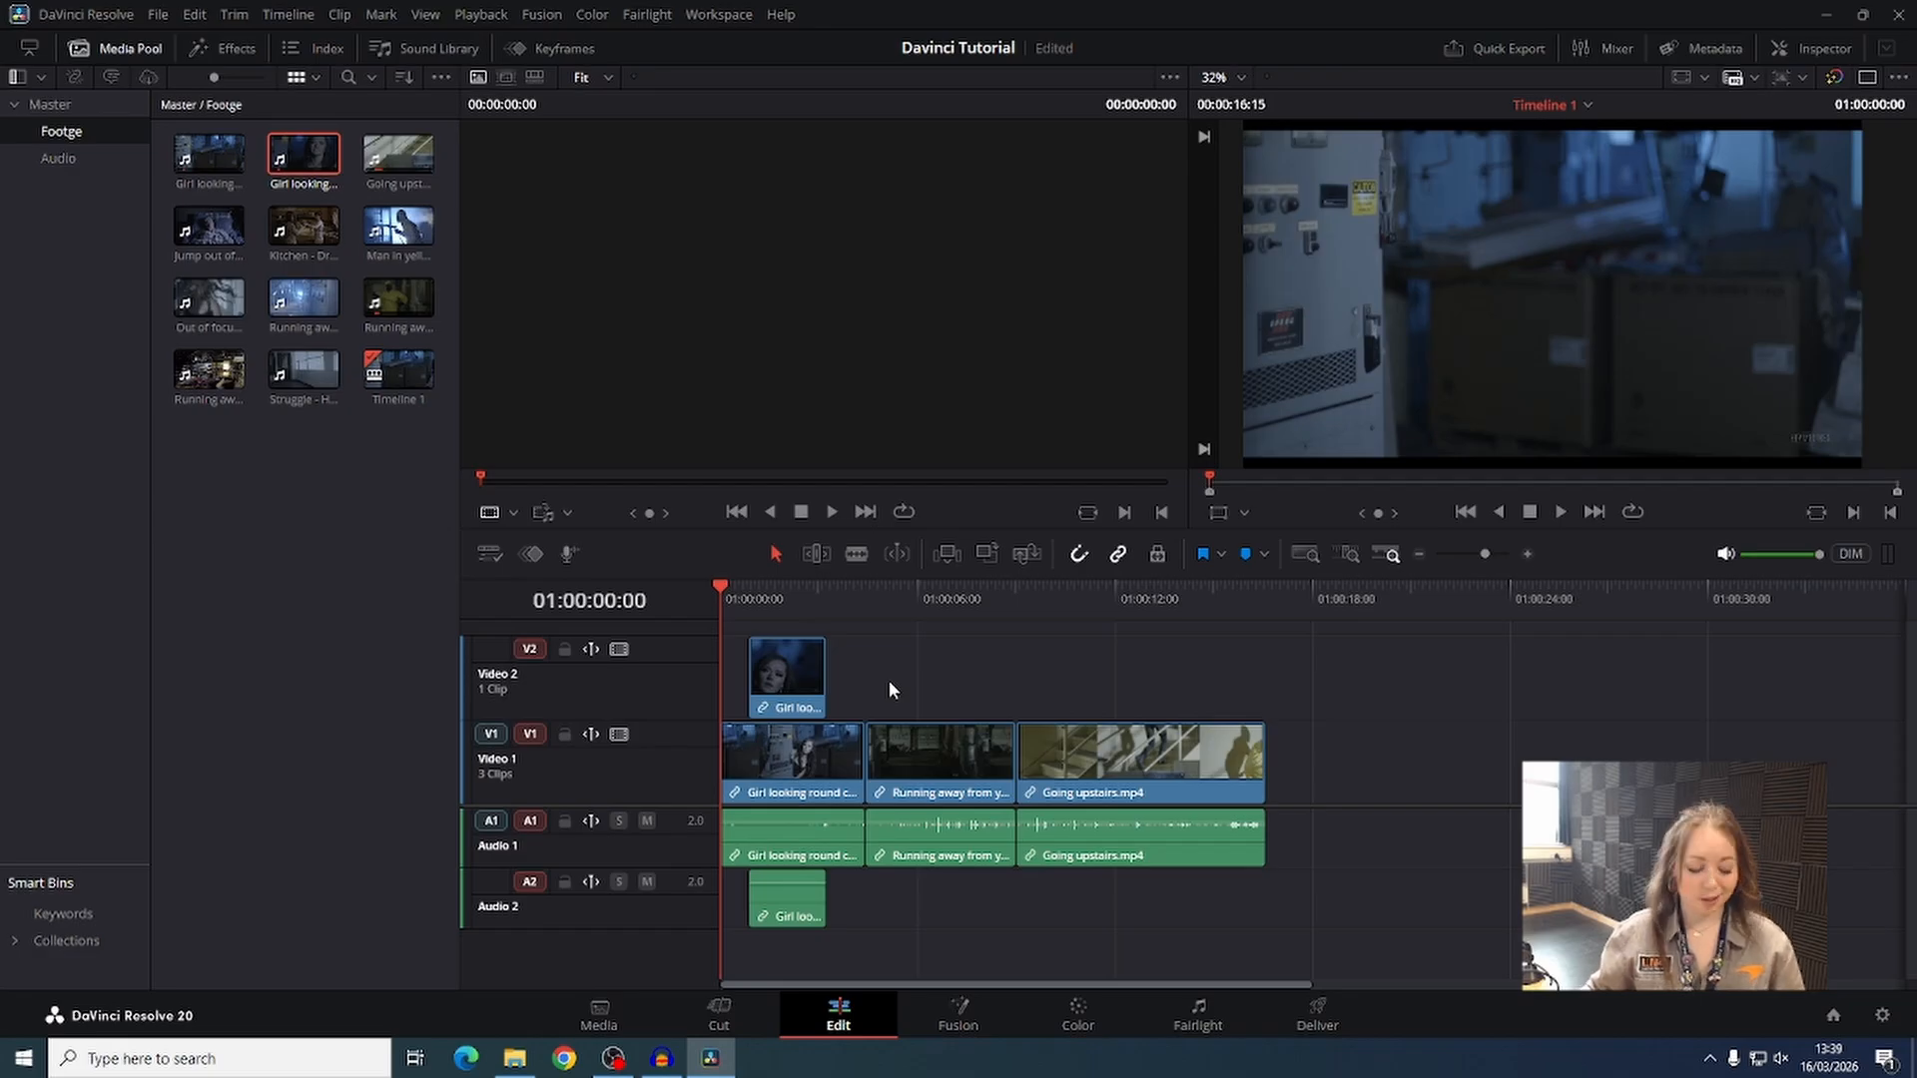
Add a video fade-in to the opening Girl looking round corner 2 clip, ending near the overlaid clip's start, and play it back.
scroll(804, 734, up, 3)
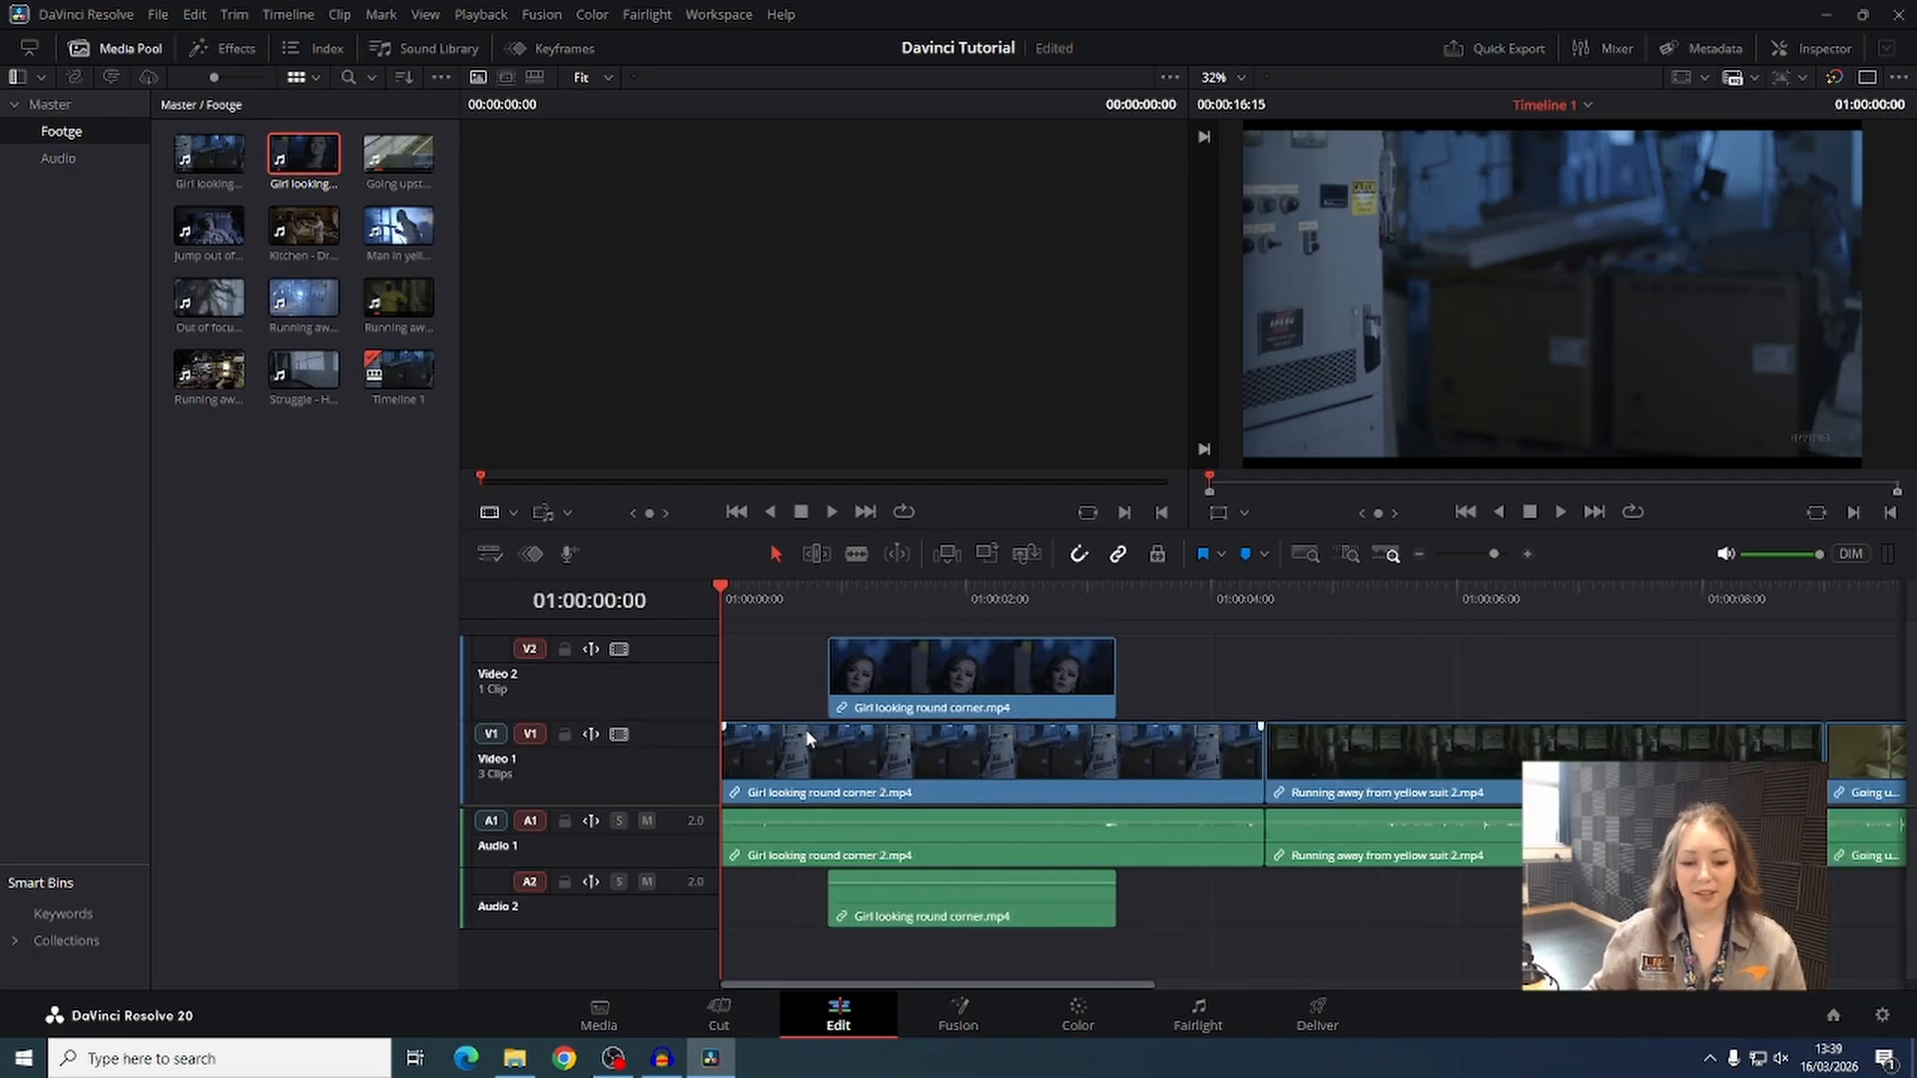
scroll(806, 739, up, 1)
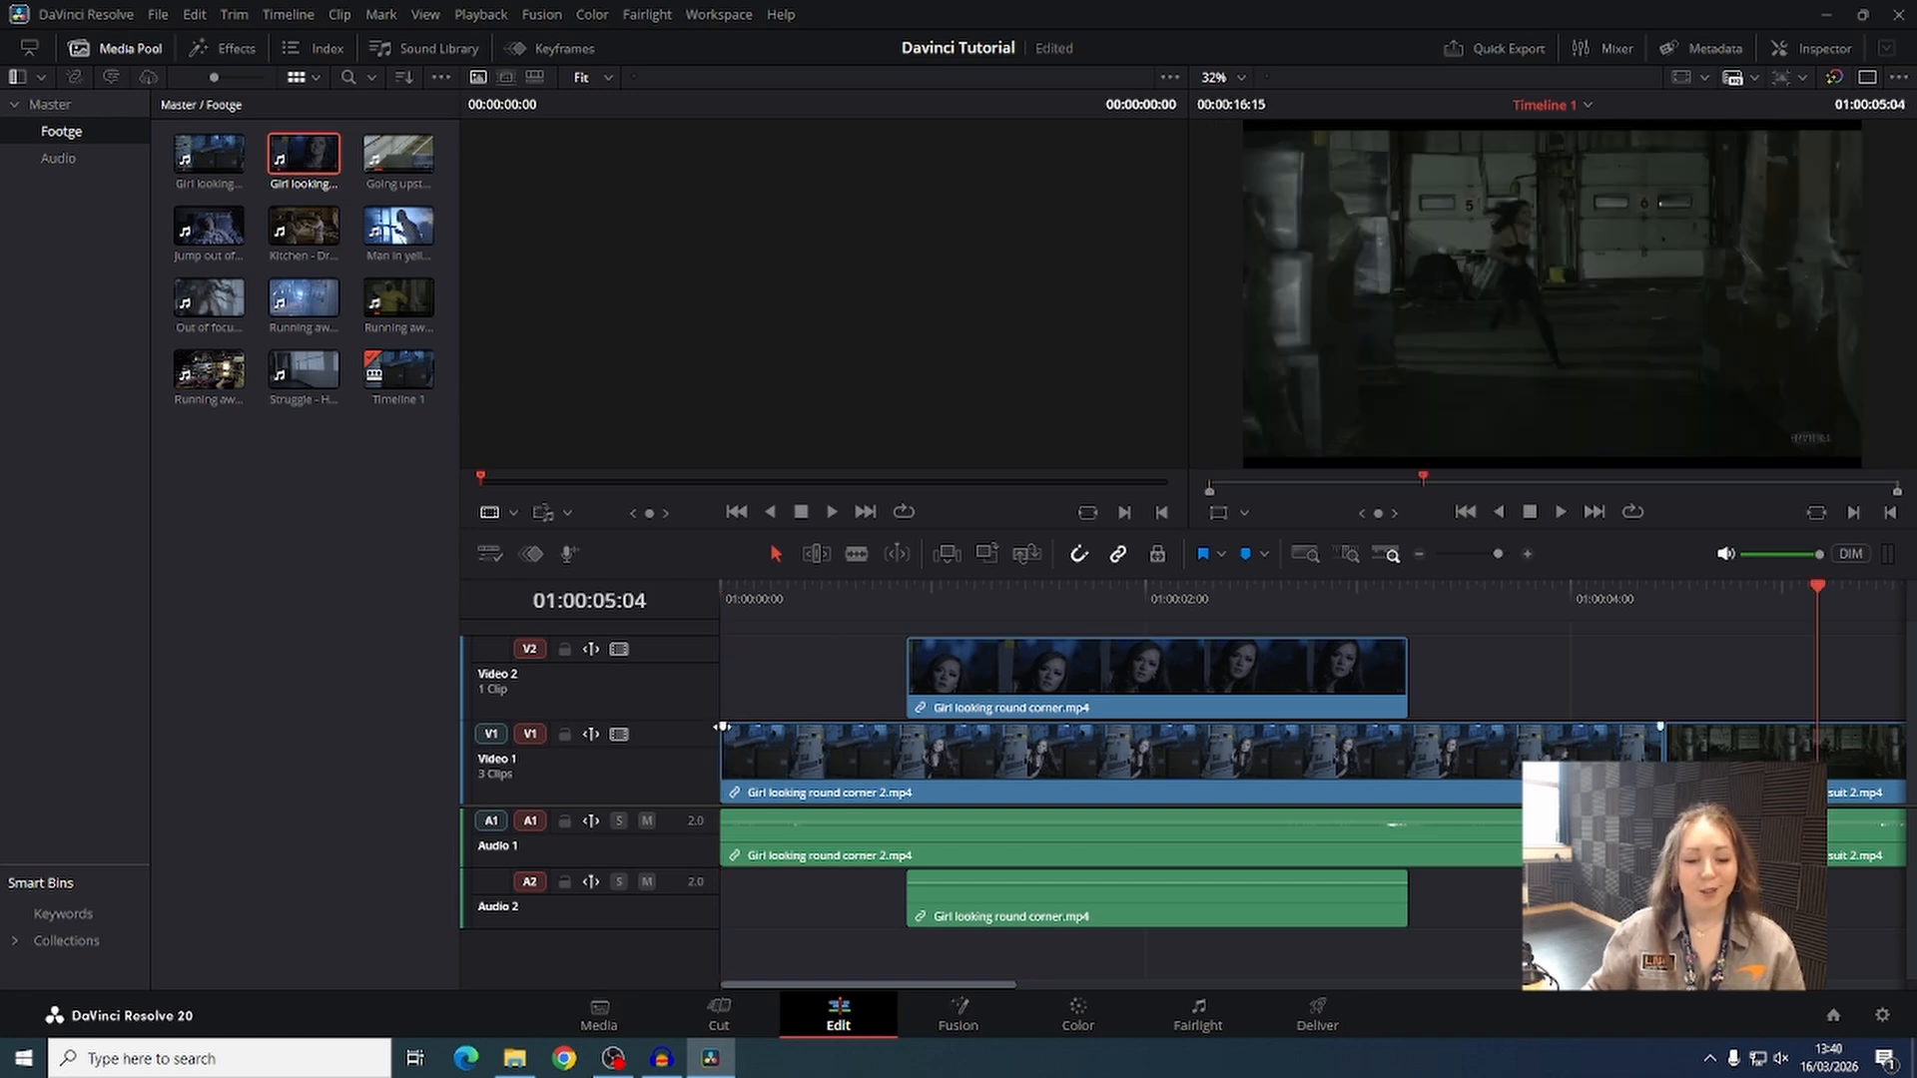
drag(723, 730, 907, 732)
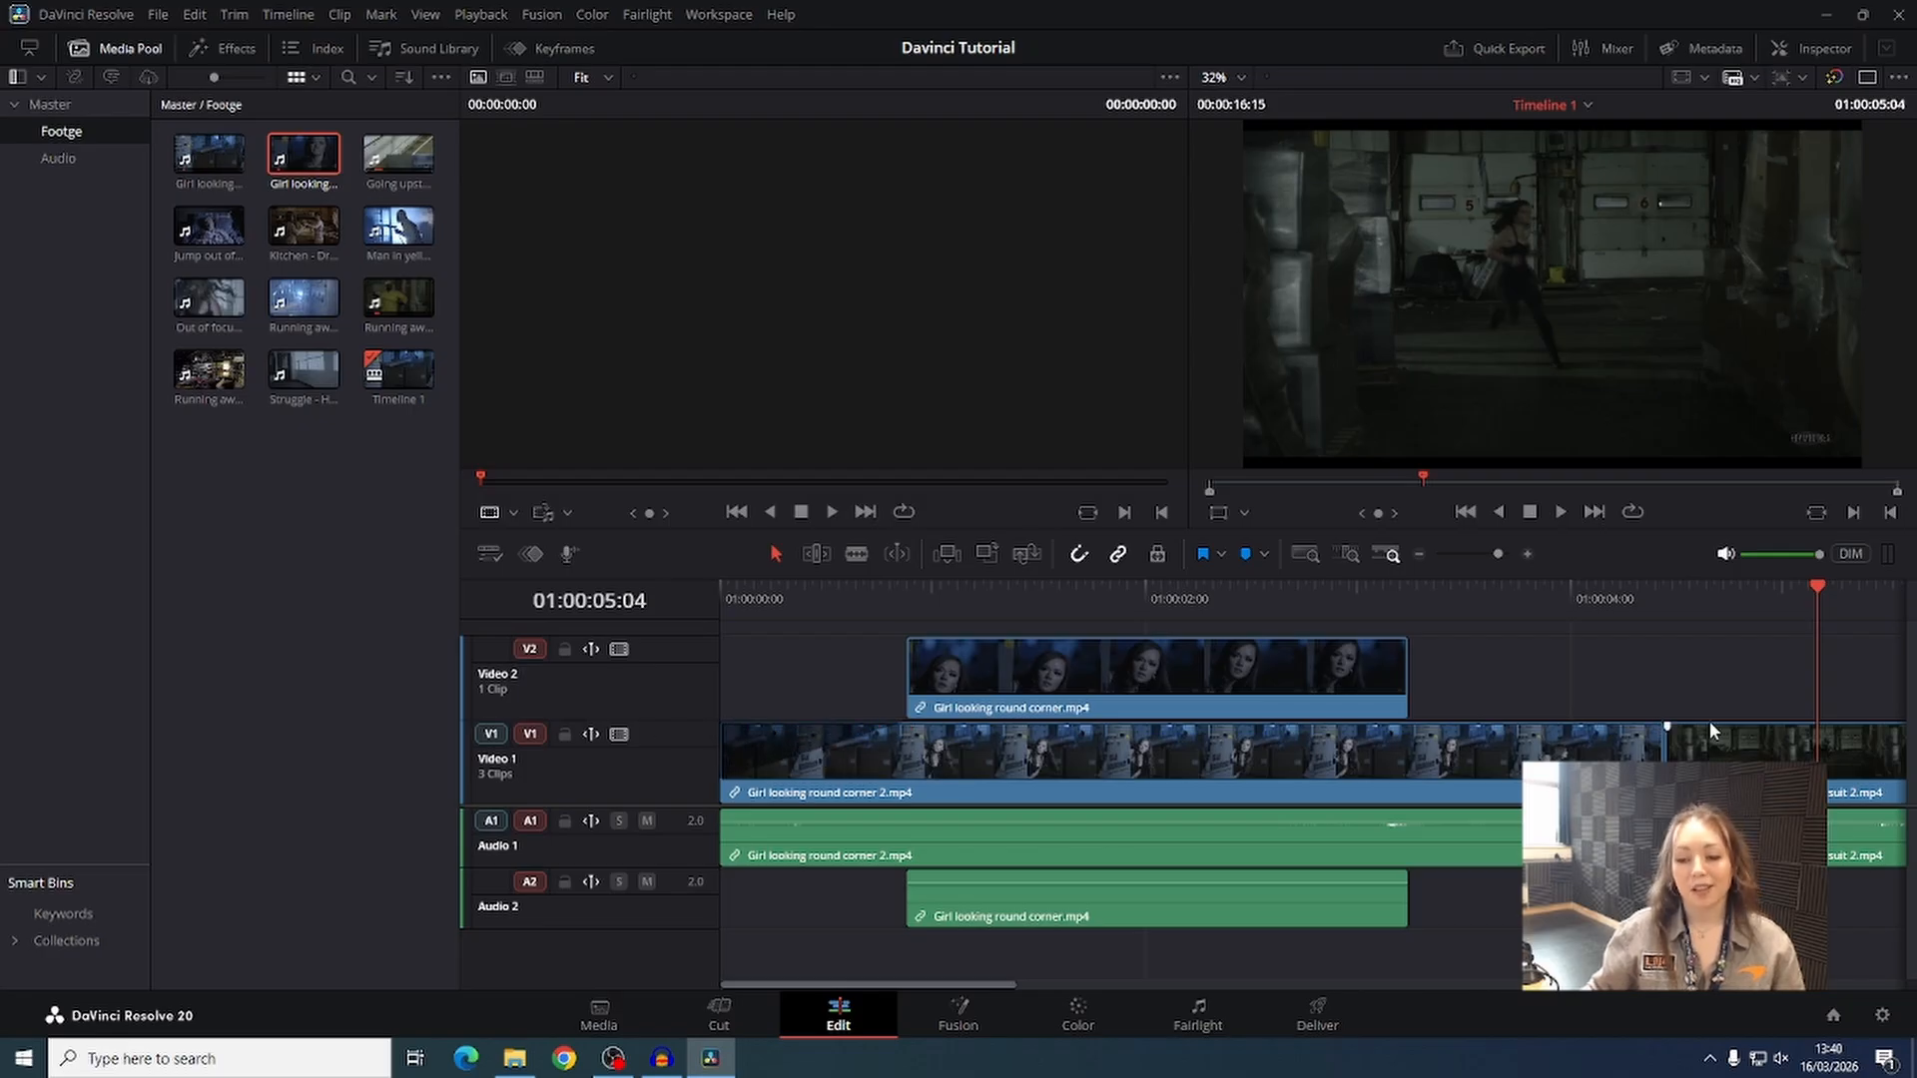
key(Home)
key(space)
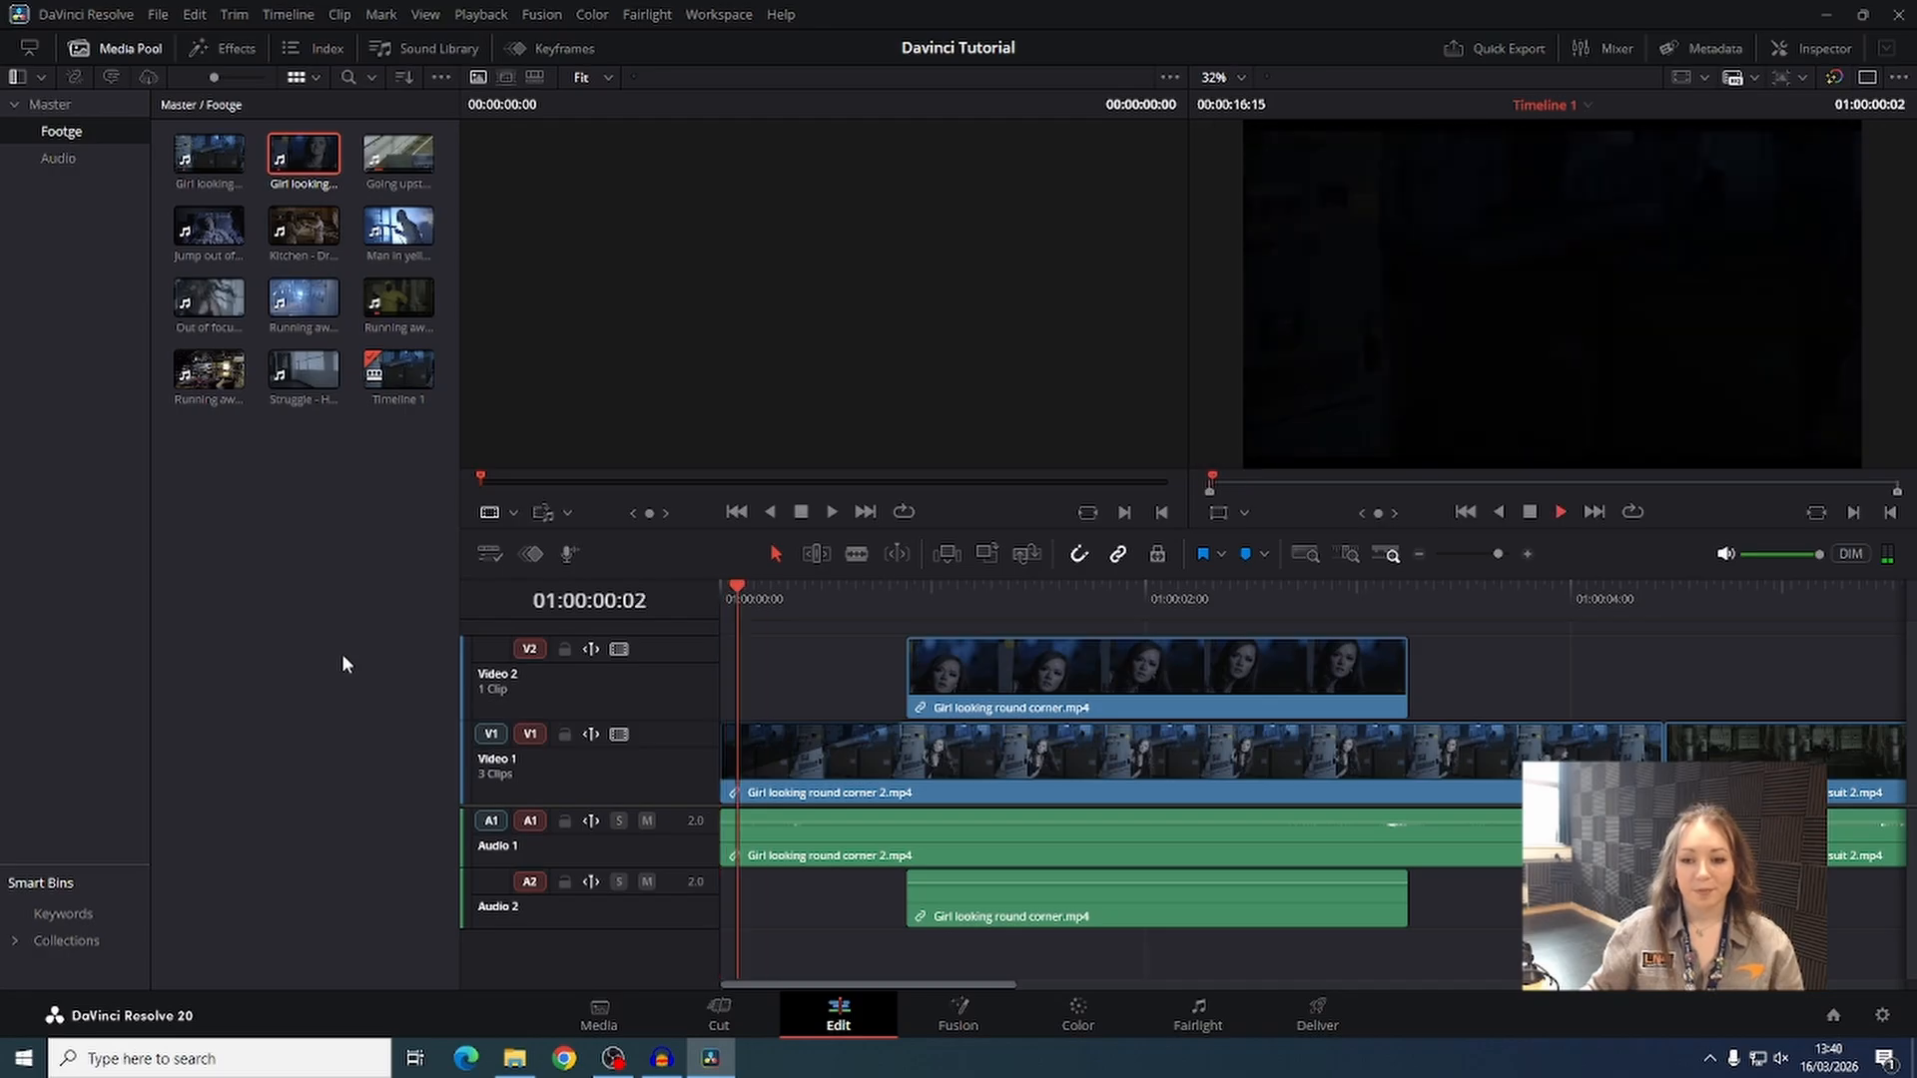
key(space)
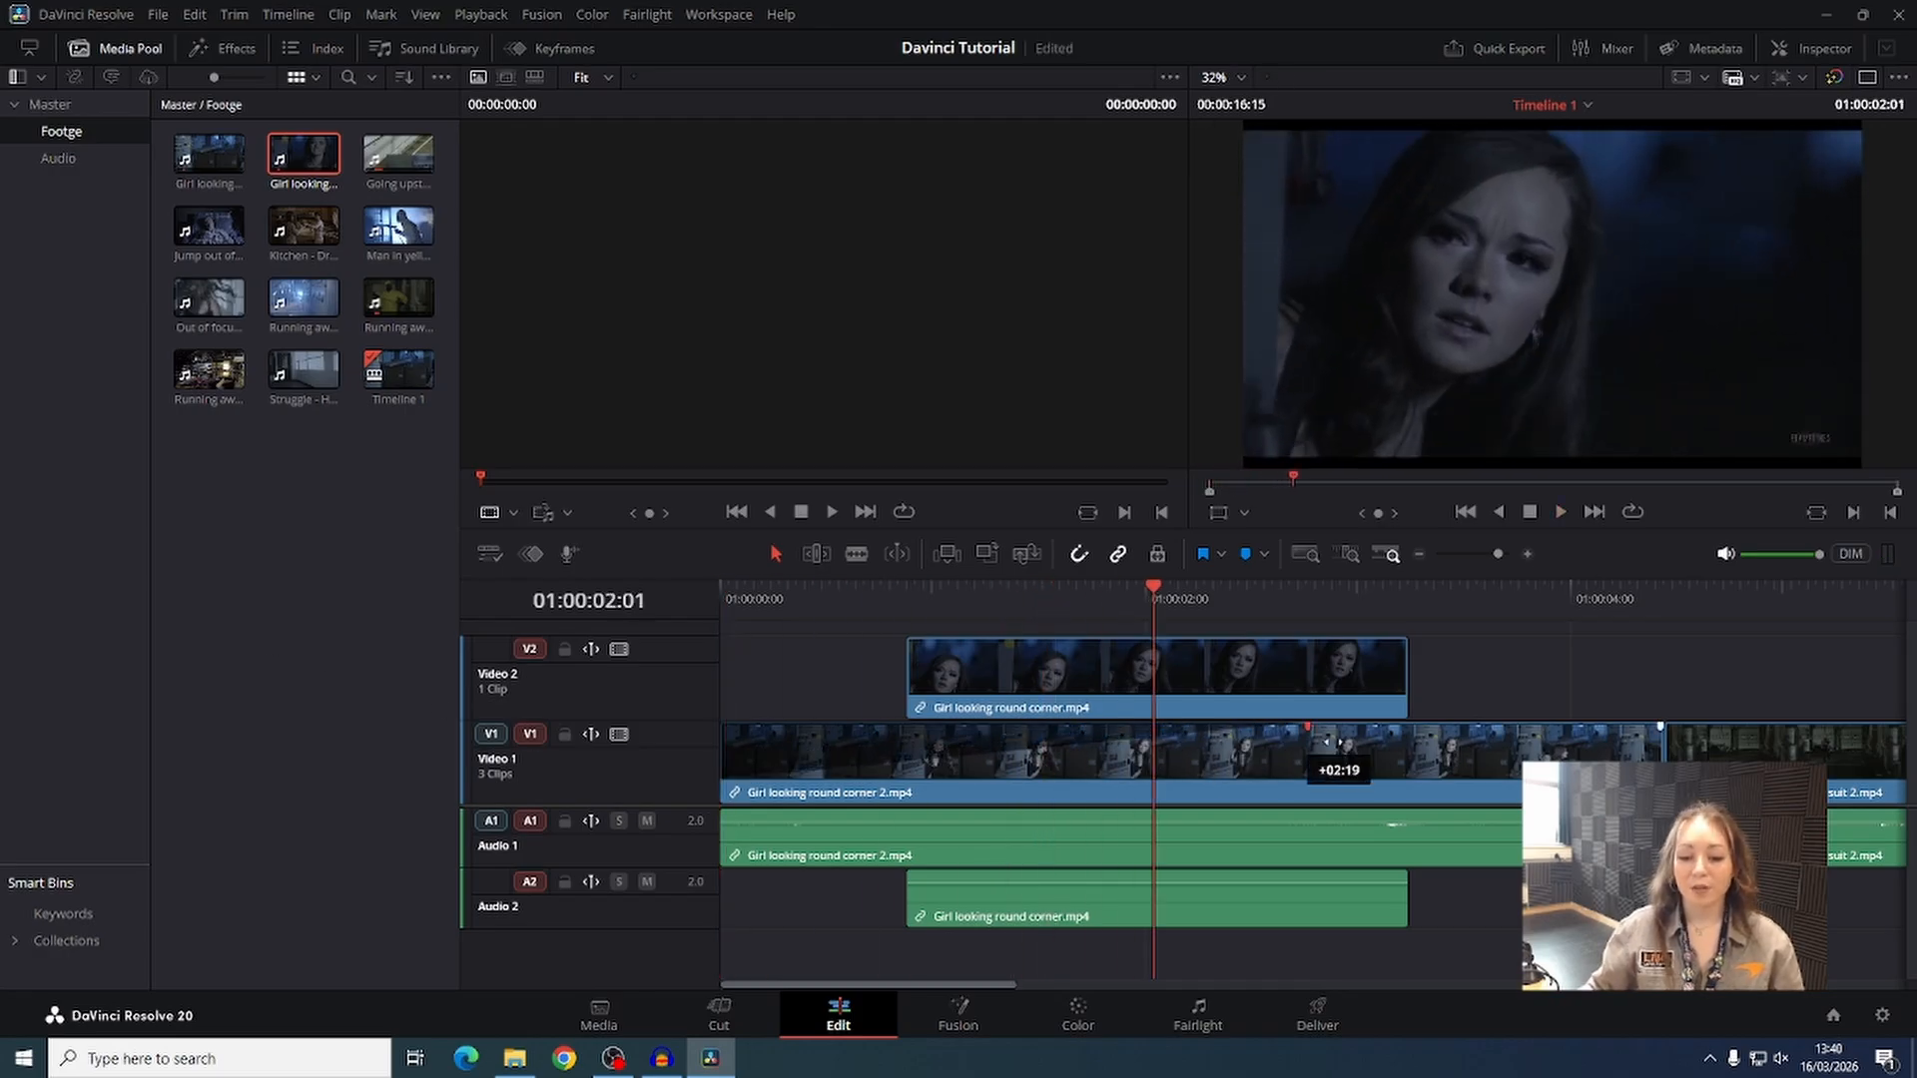
Replay the opening from the start and add an audio fade-in to the first clip on Audio 1.
key(Home)
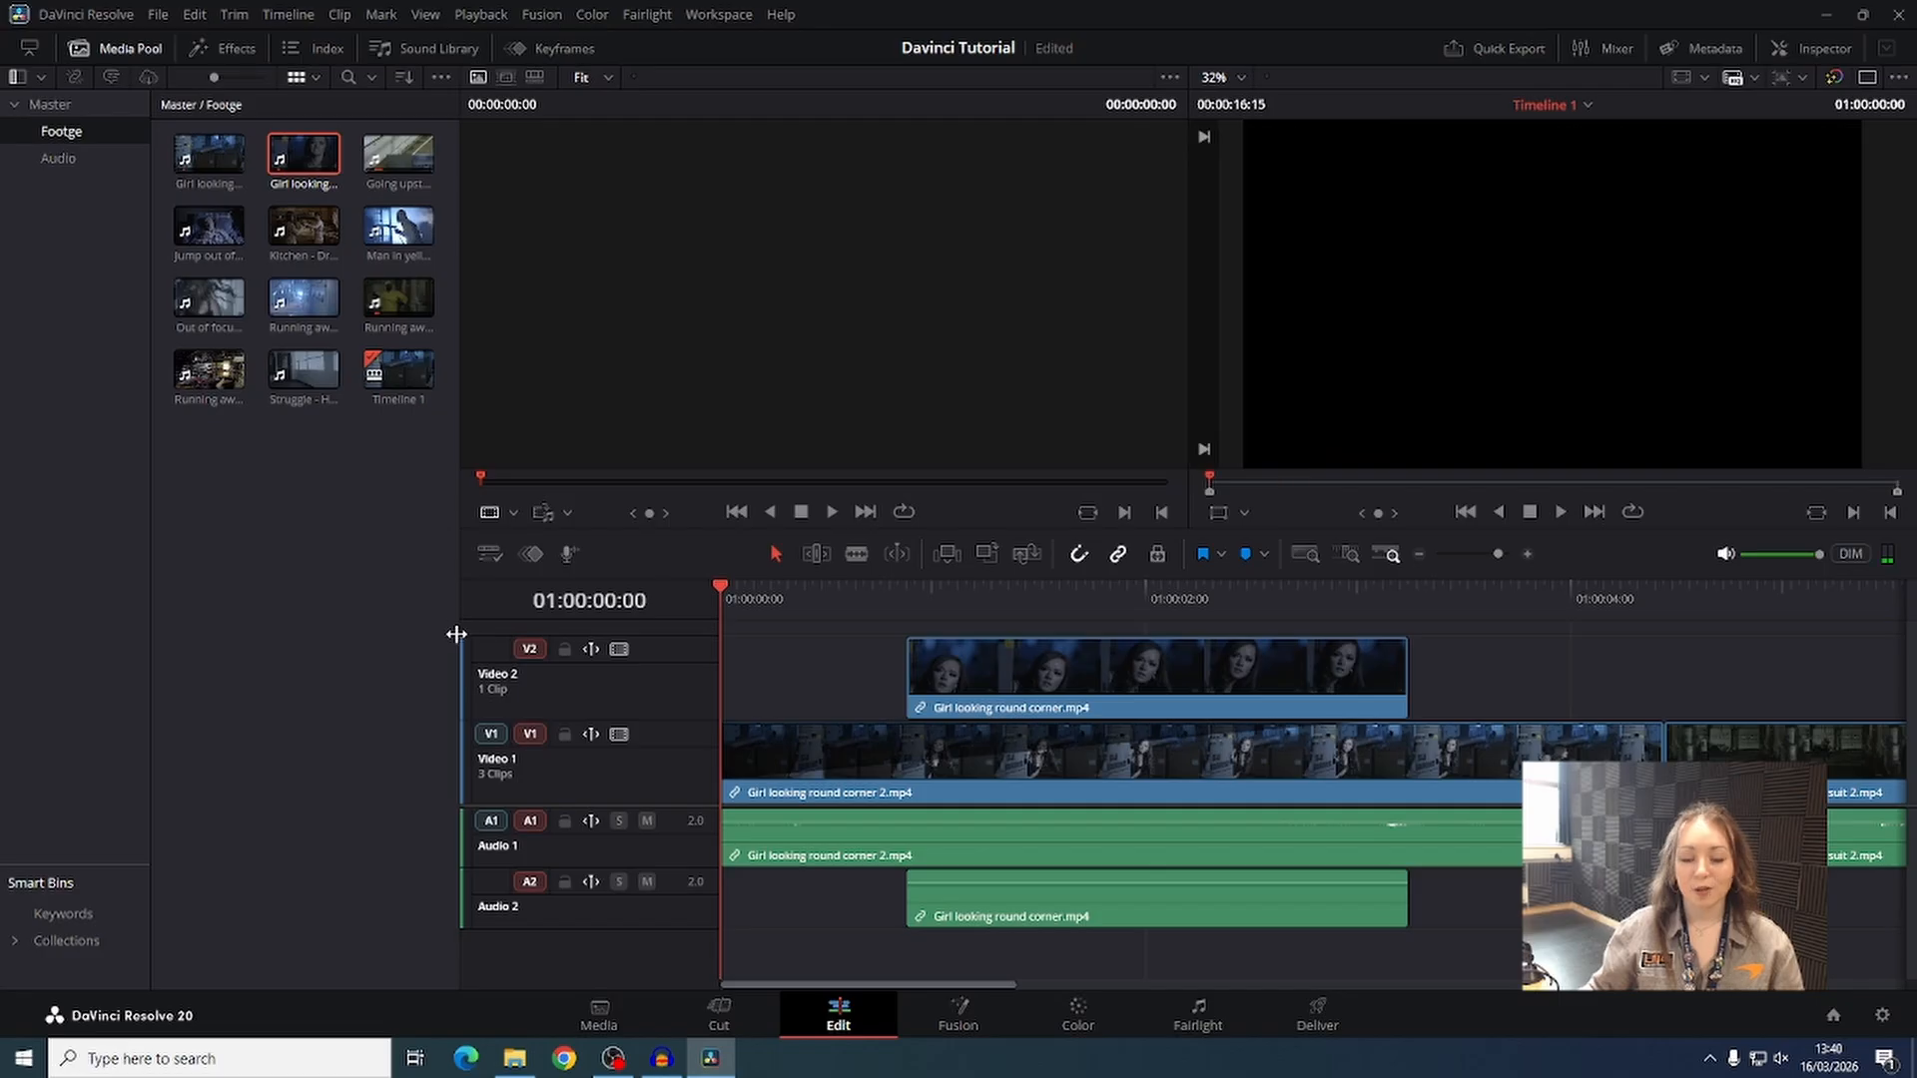
key(space)
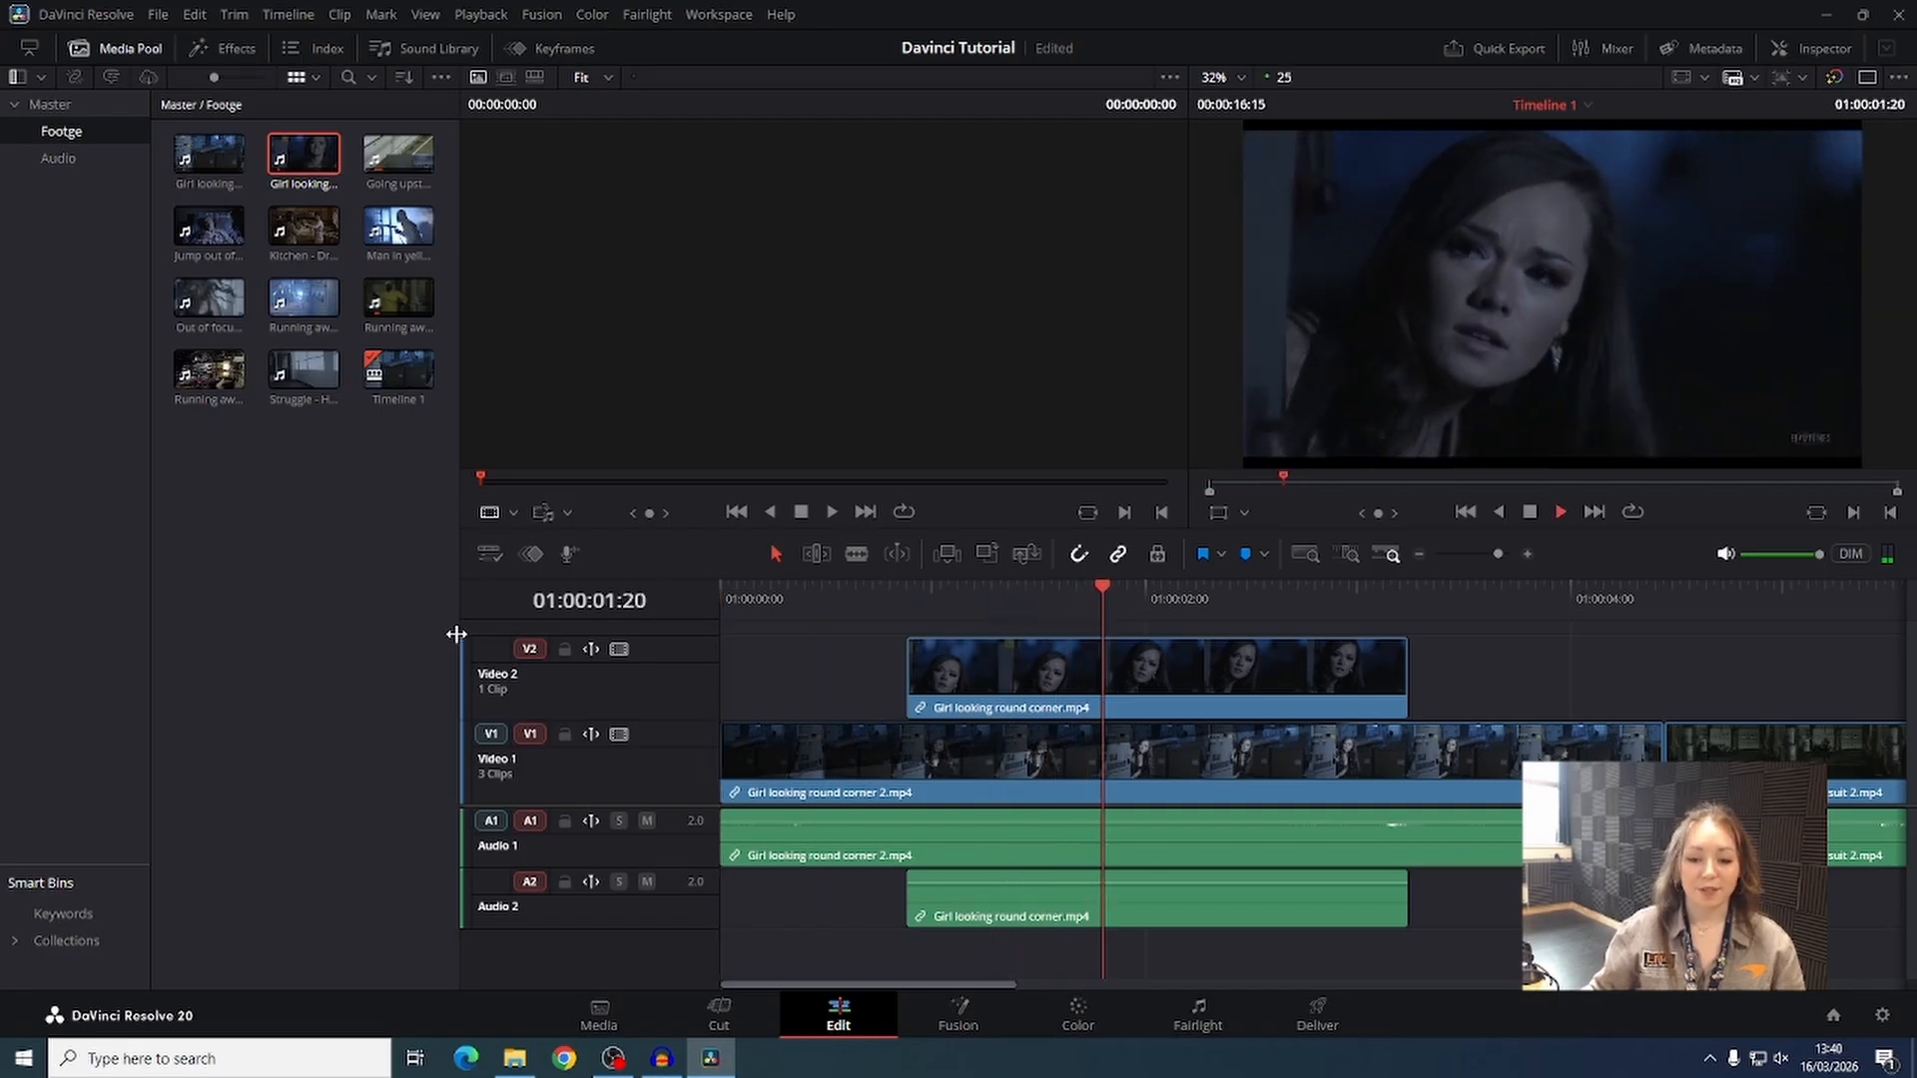
key(space)
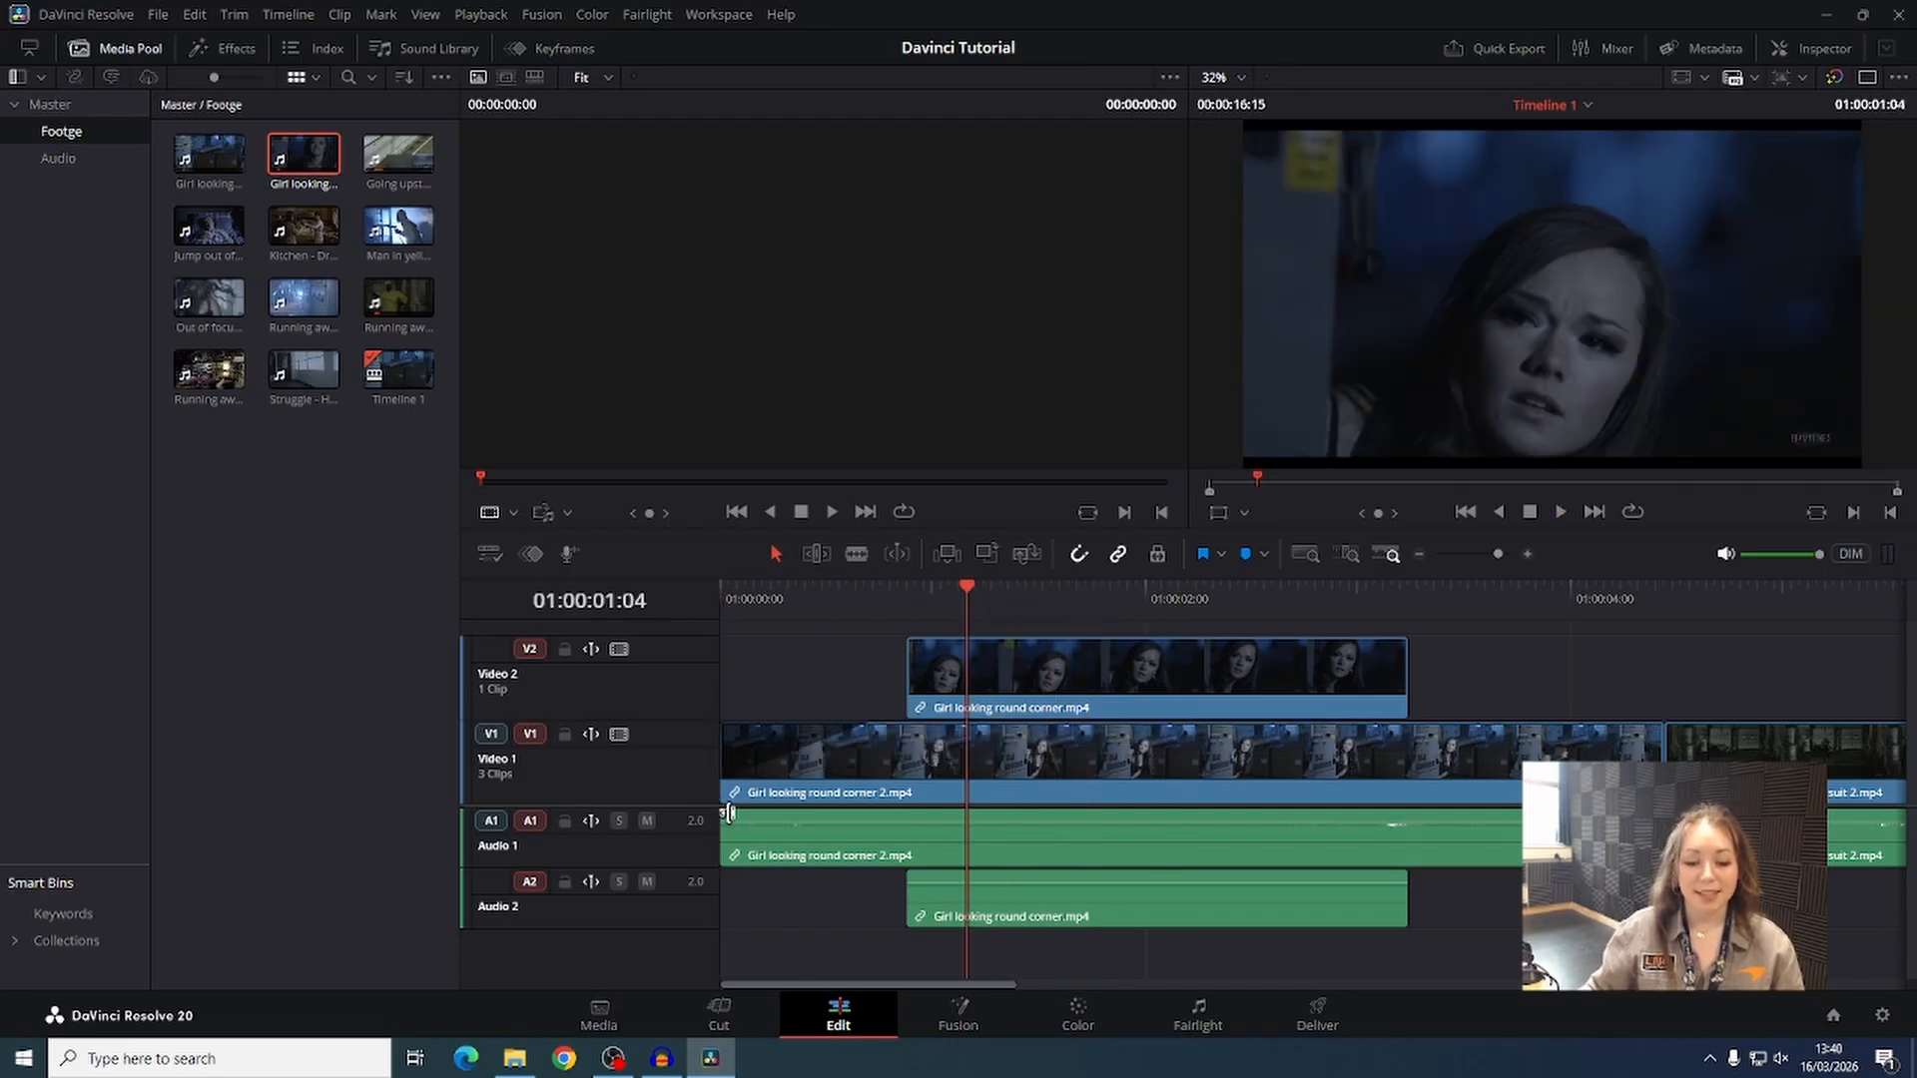
click(723, 815)
drag(723, 815, 950, 824)
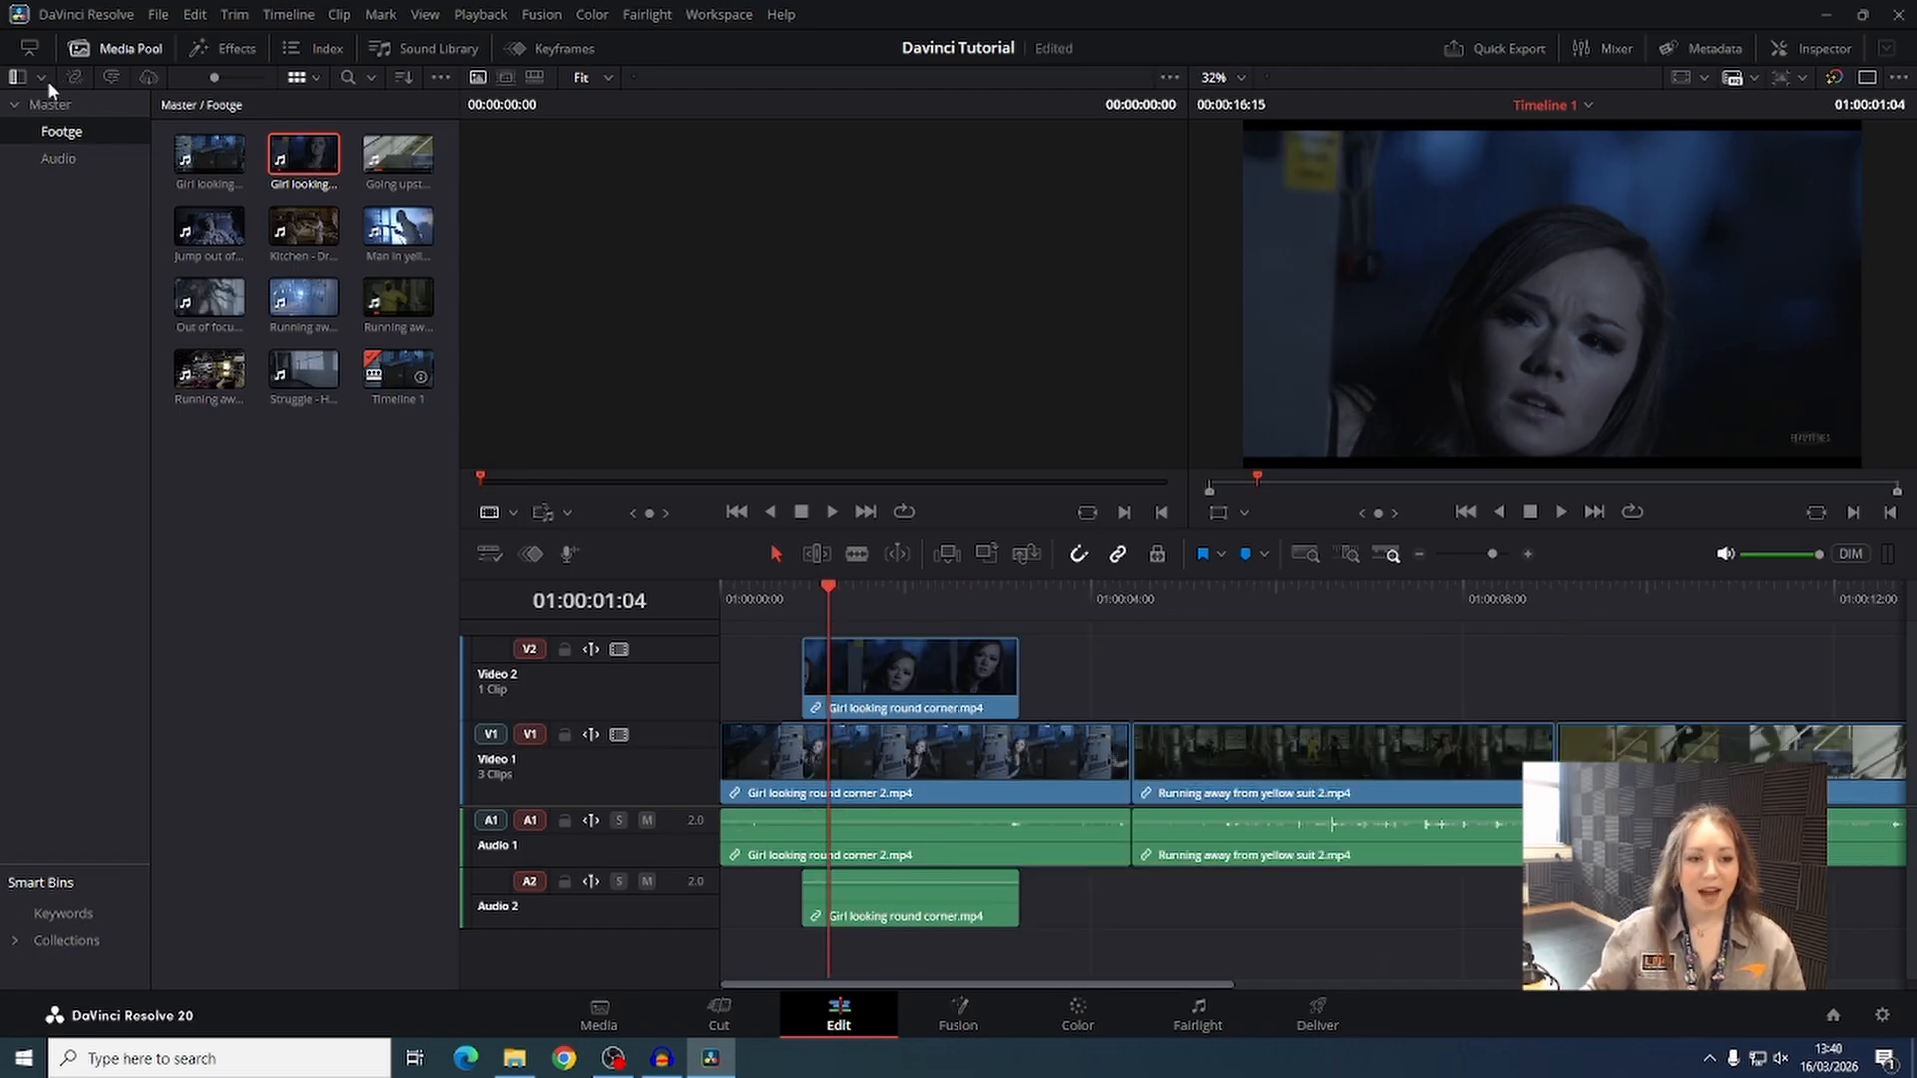
Apply a Cross Dissolve video transition between Girl looking round corner 2 and Running away from yellow suit 2 on Video 1.
click(230, 49)
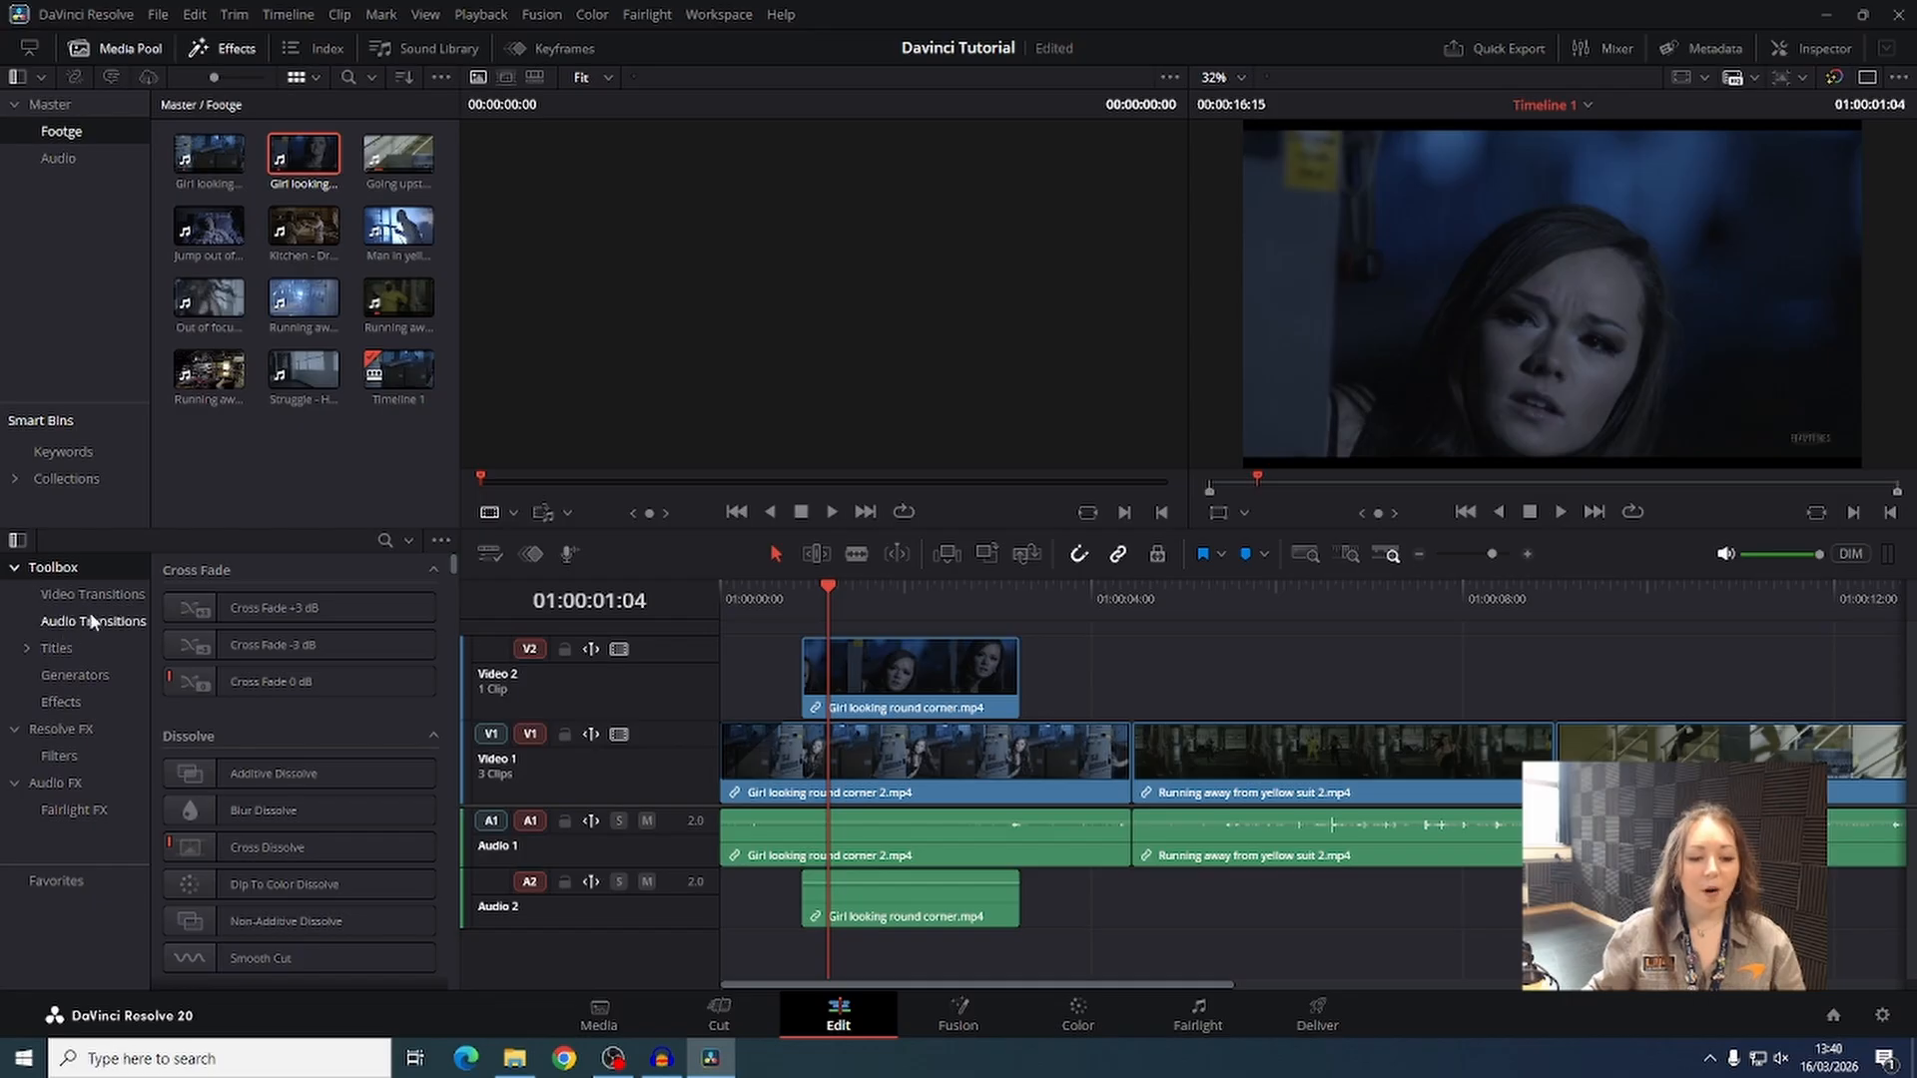
click(121, 599)
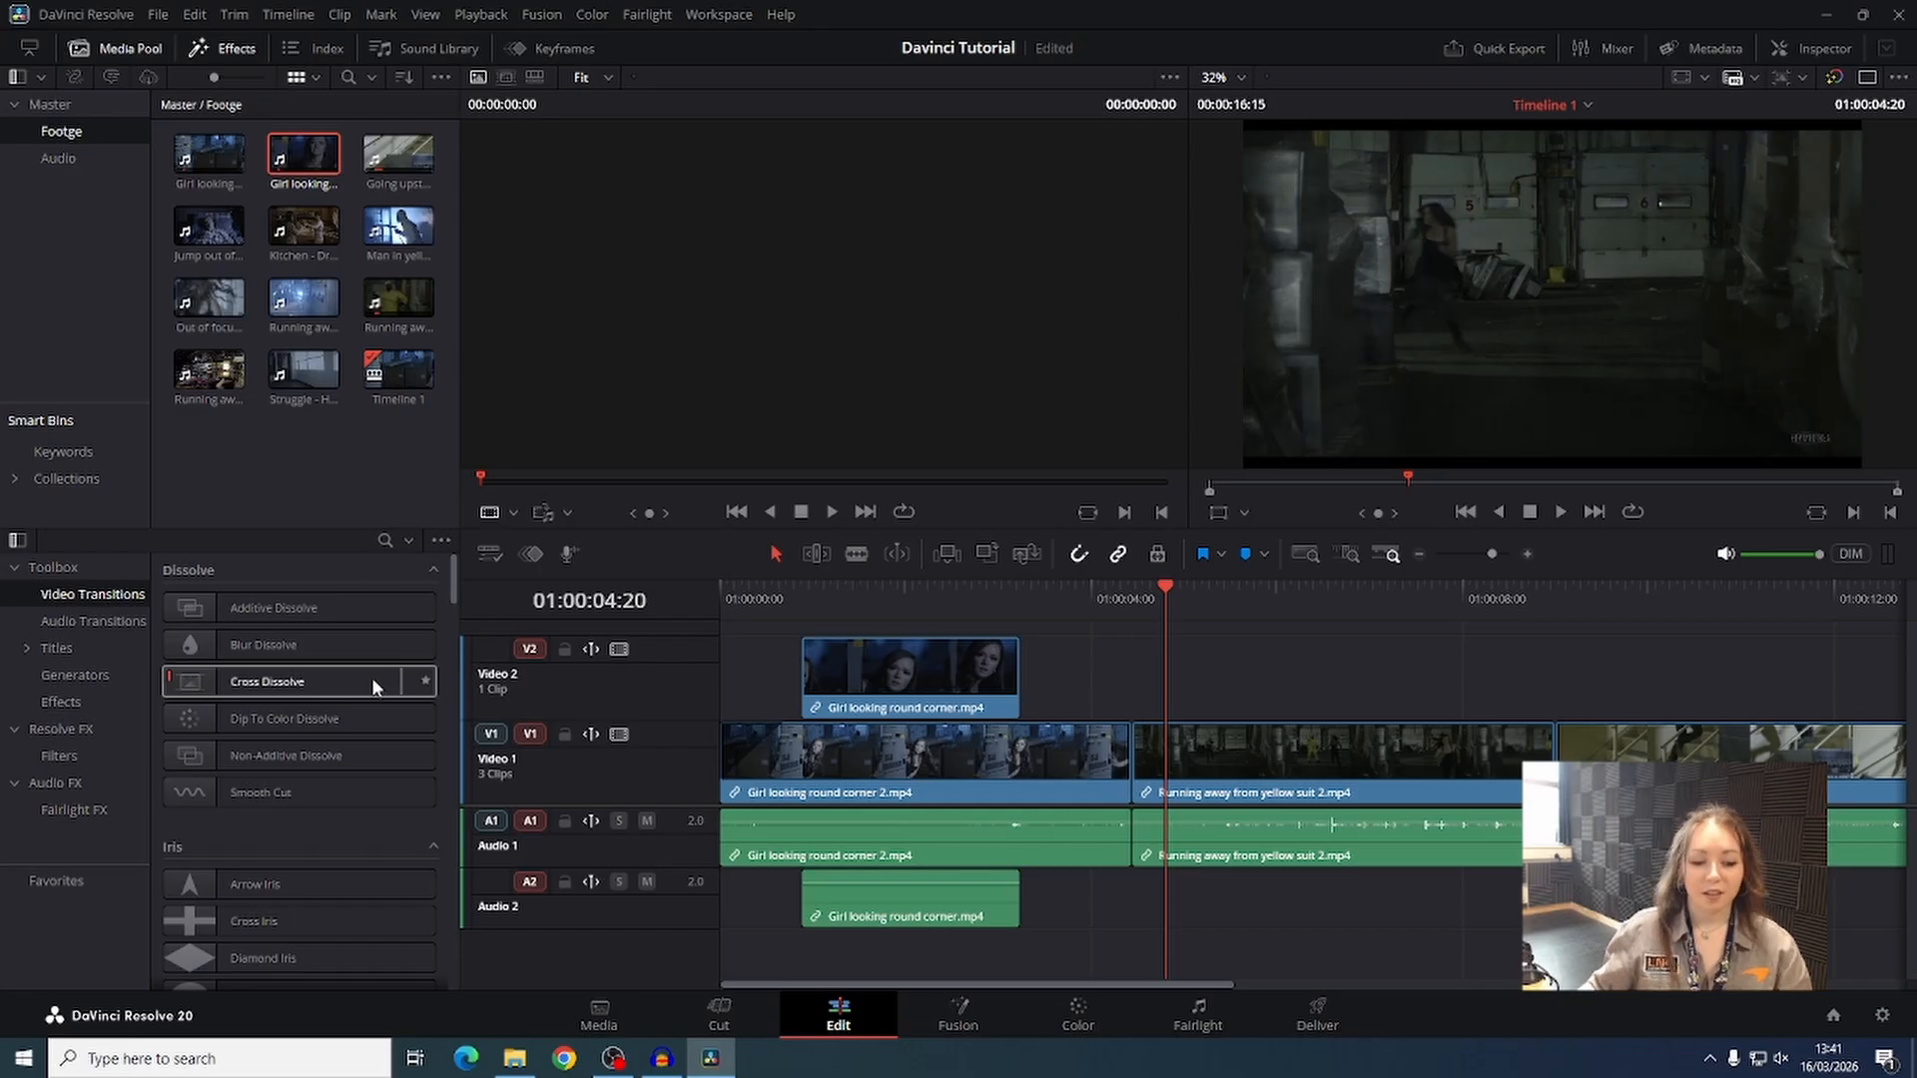
drag(372, 686, 1131, 767)
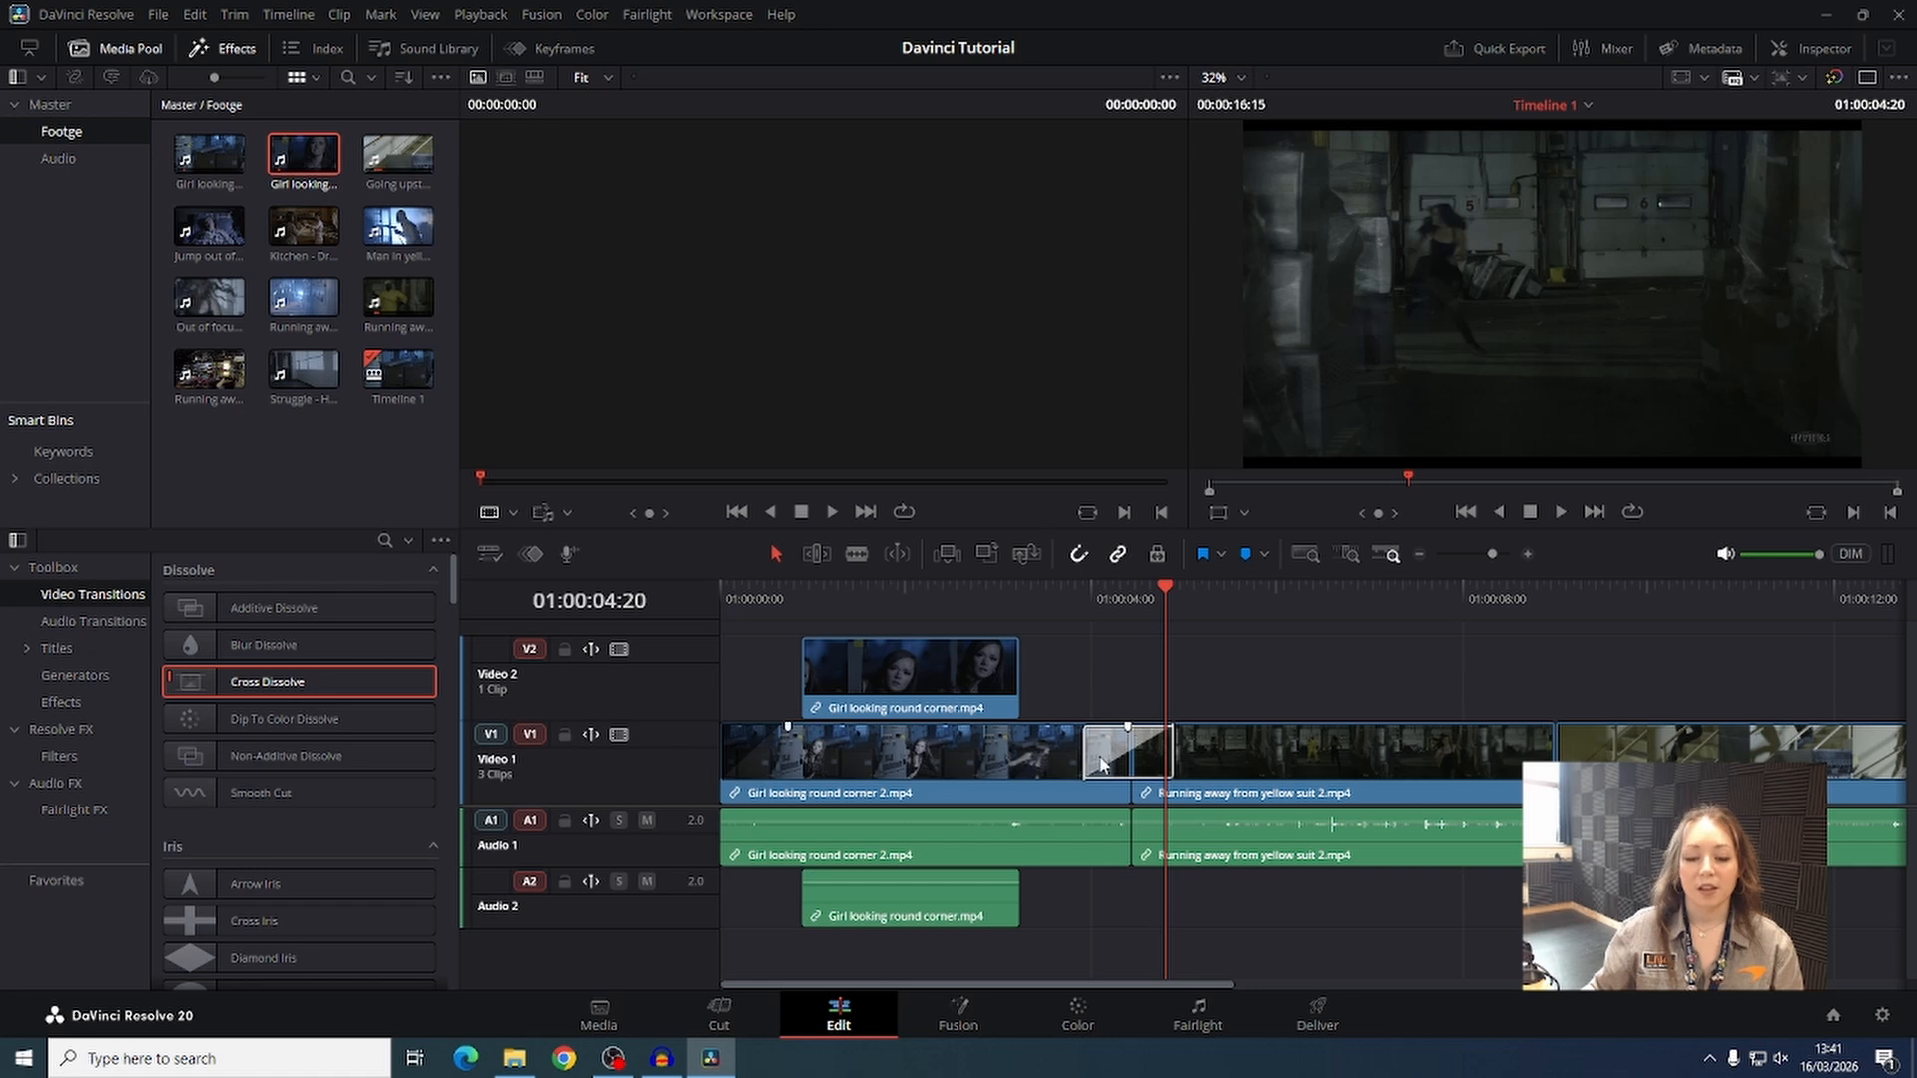
Lengthen the Cross Dissolve between Girl looking round corner 2 and Running away from yellow suit 2, and play it back.
mouse_move(1086, 767)
mouse_down()
mouse_move(828, 762)
mouse_move(1088, 762)
mouse_up()
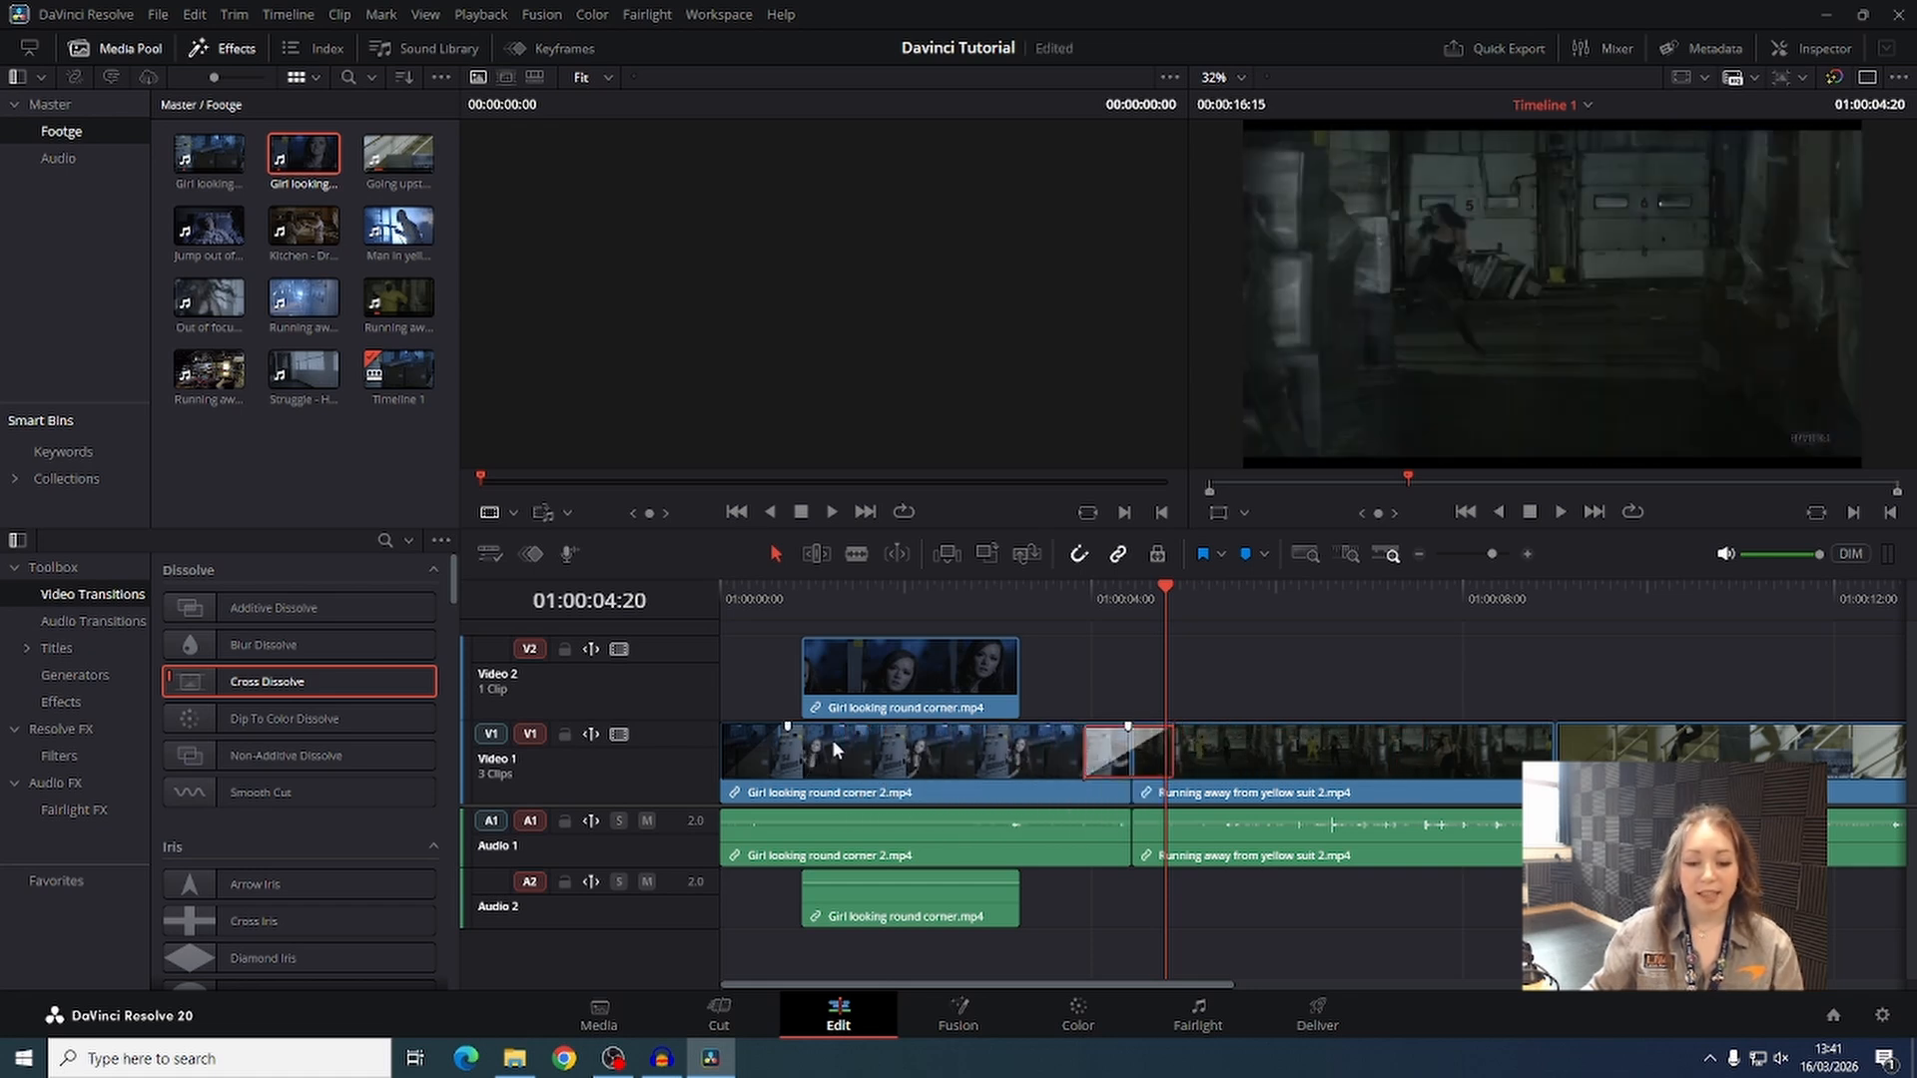
click(1064, 601)
key(space)
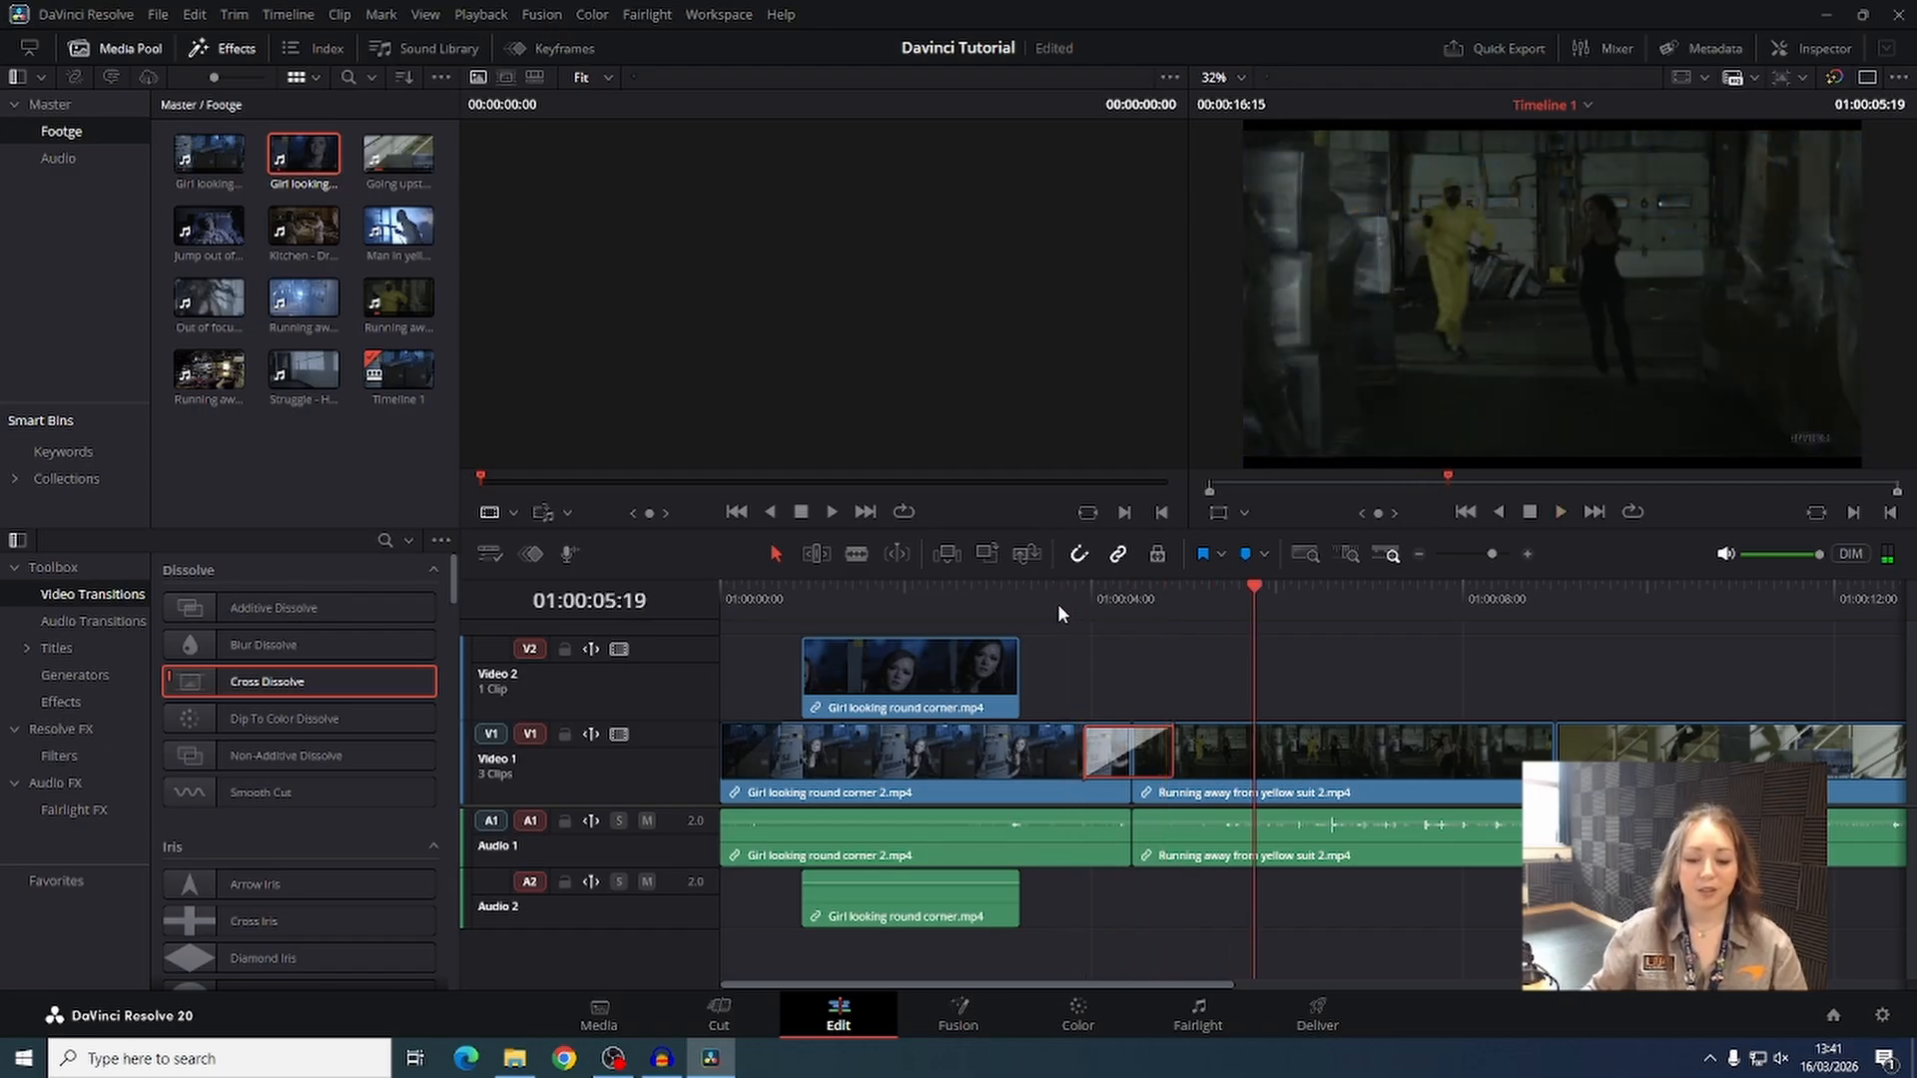
Undo the Cross Dissolve's lengthening and its placement on Video 1, and save the project.
key(ctrl+z)
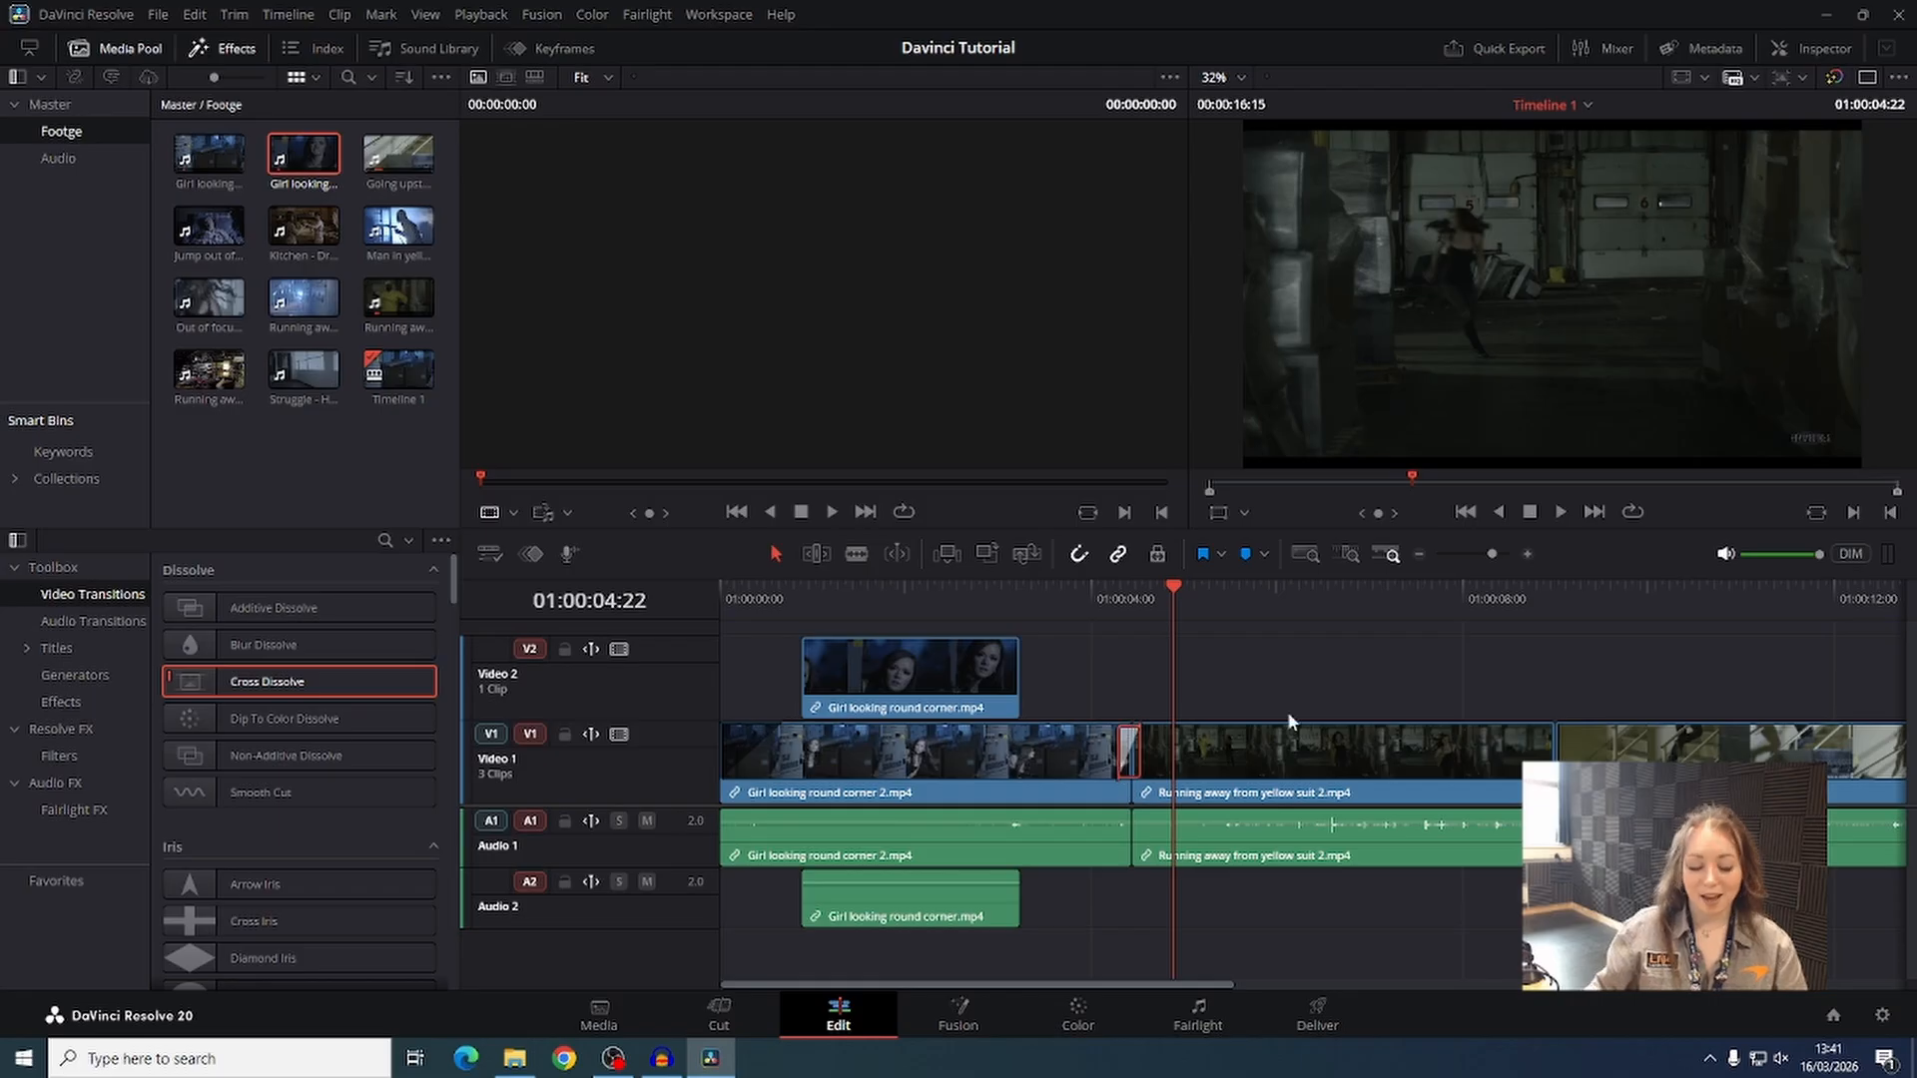
key(ctrl+z)
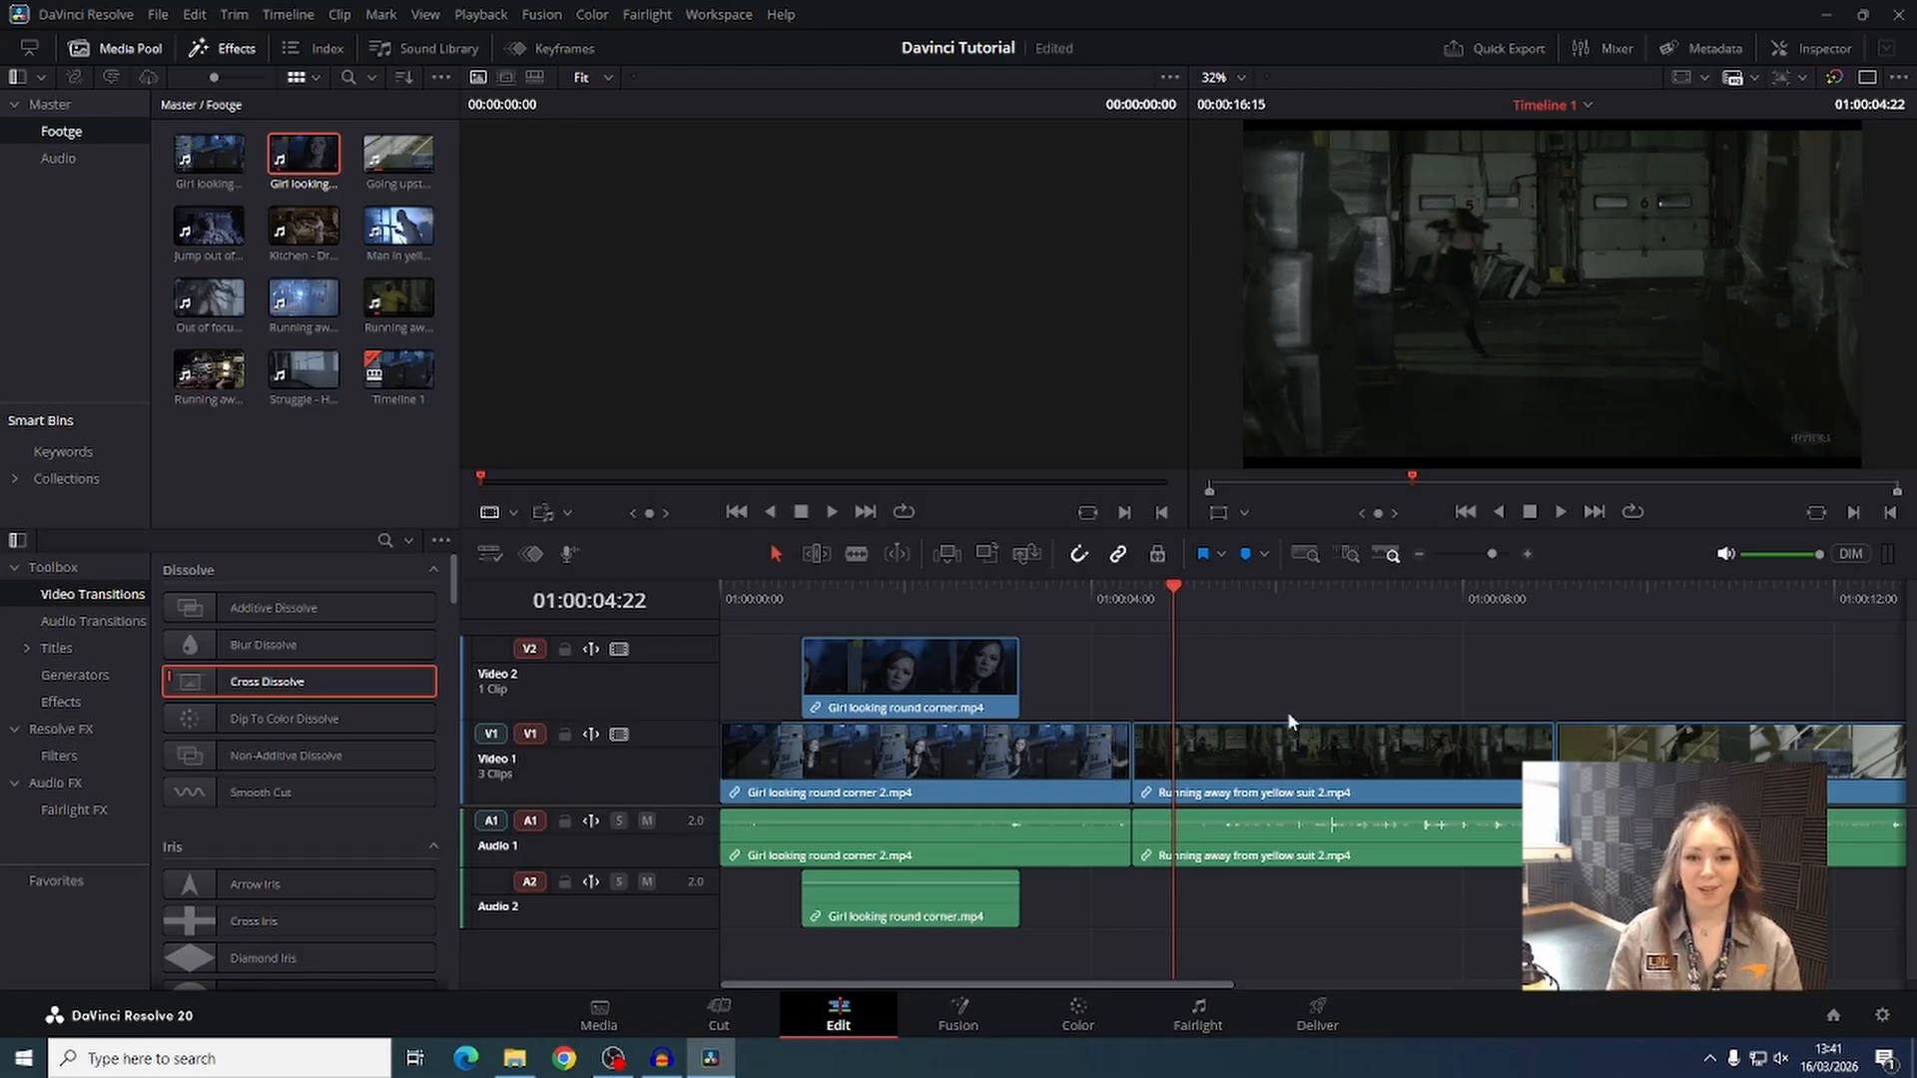
key(ctrl+s)
Browse the wipe and Fusion video transitions and preview the Glitch transition.
scroll(309, 757, down, 10)
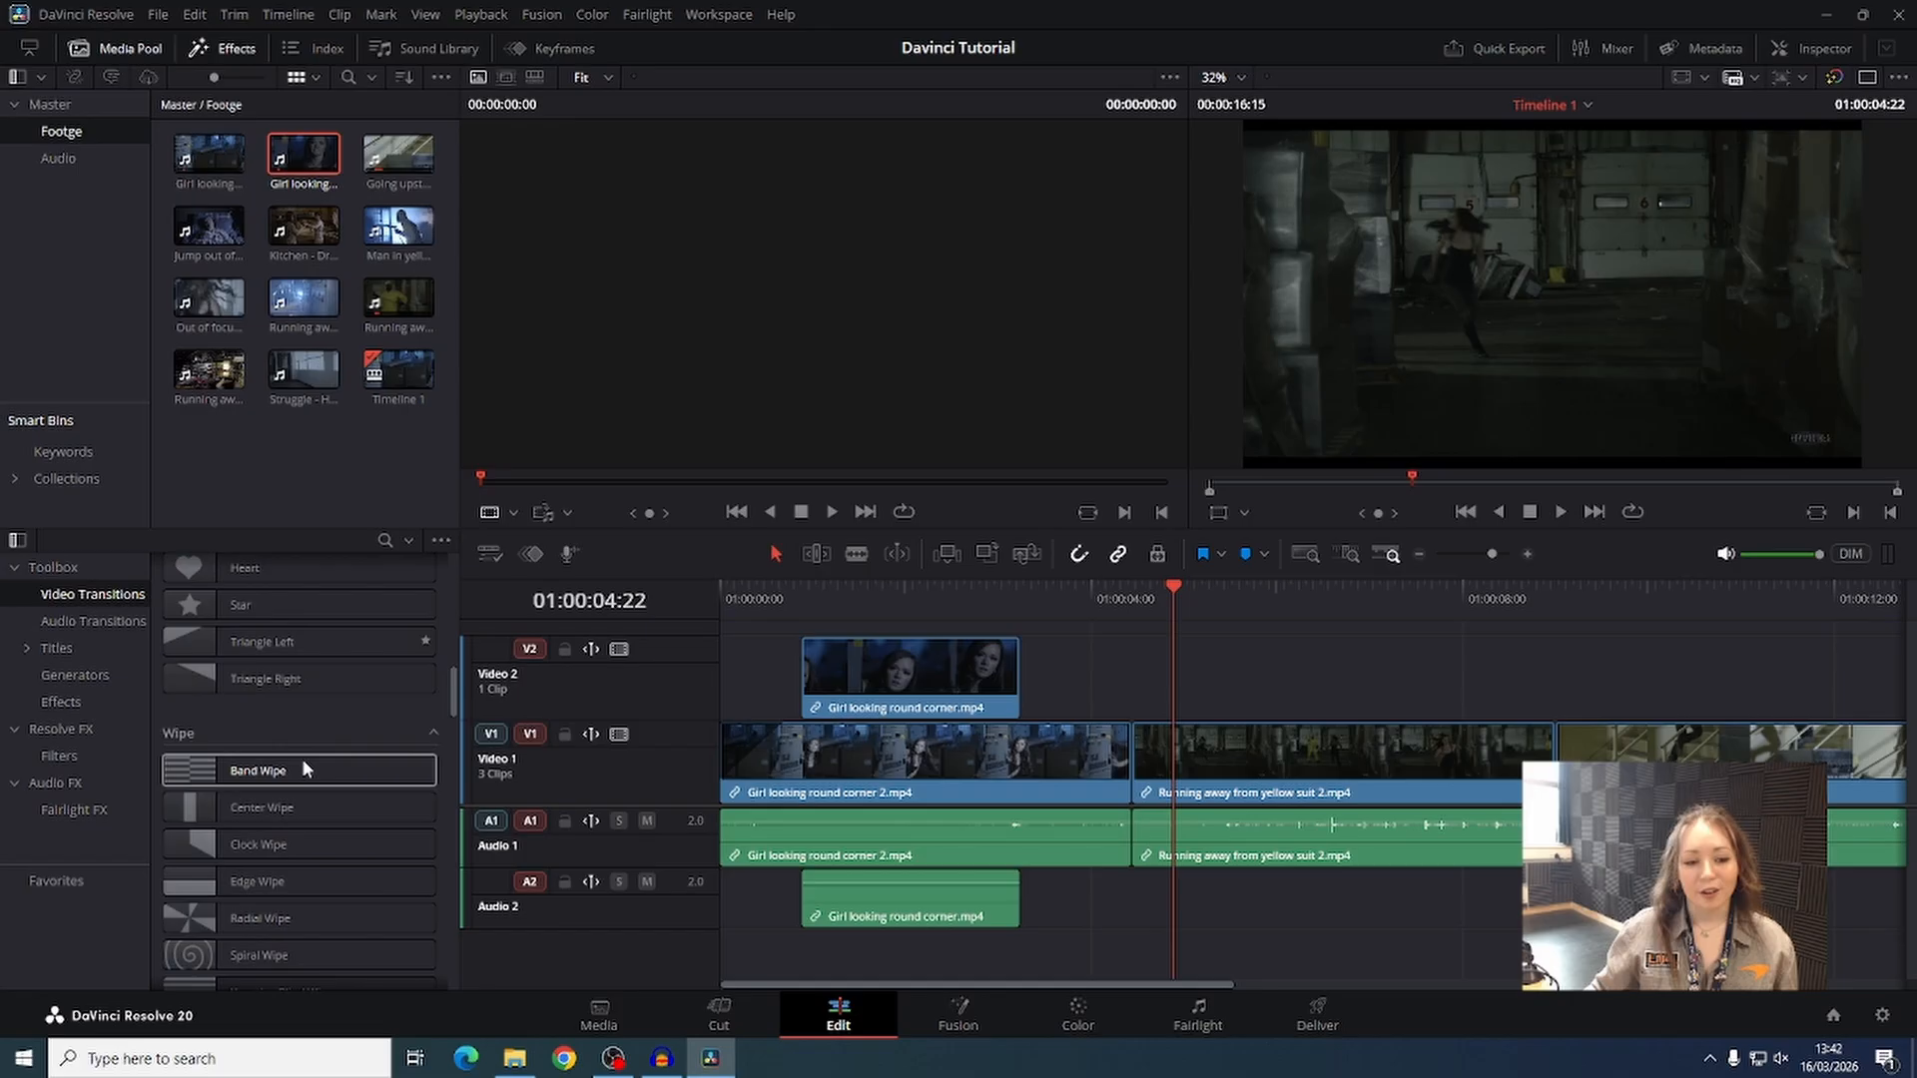
scroll(302, 758, down, 10)
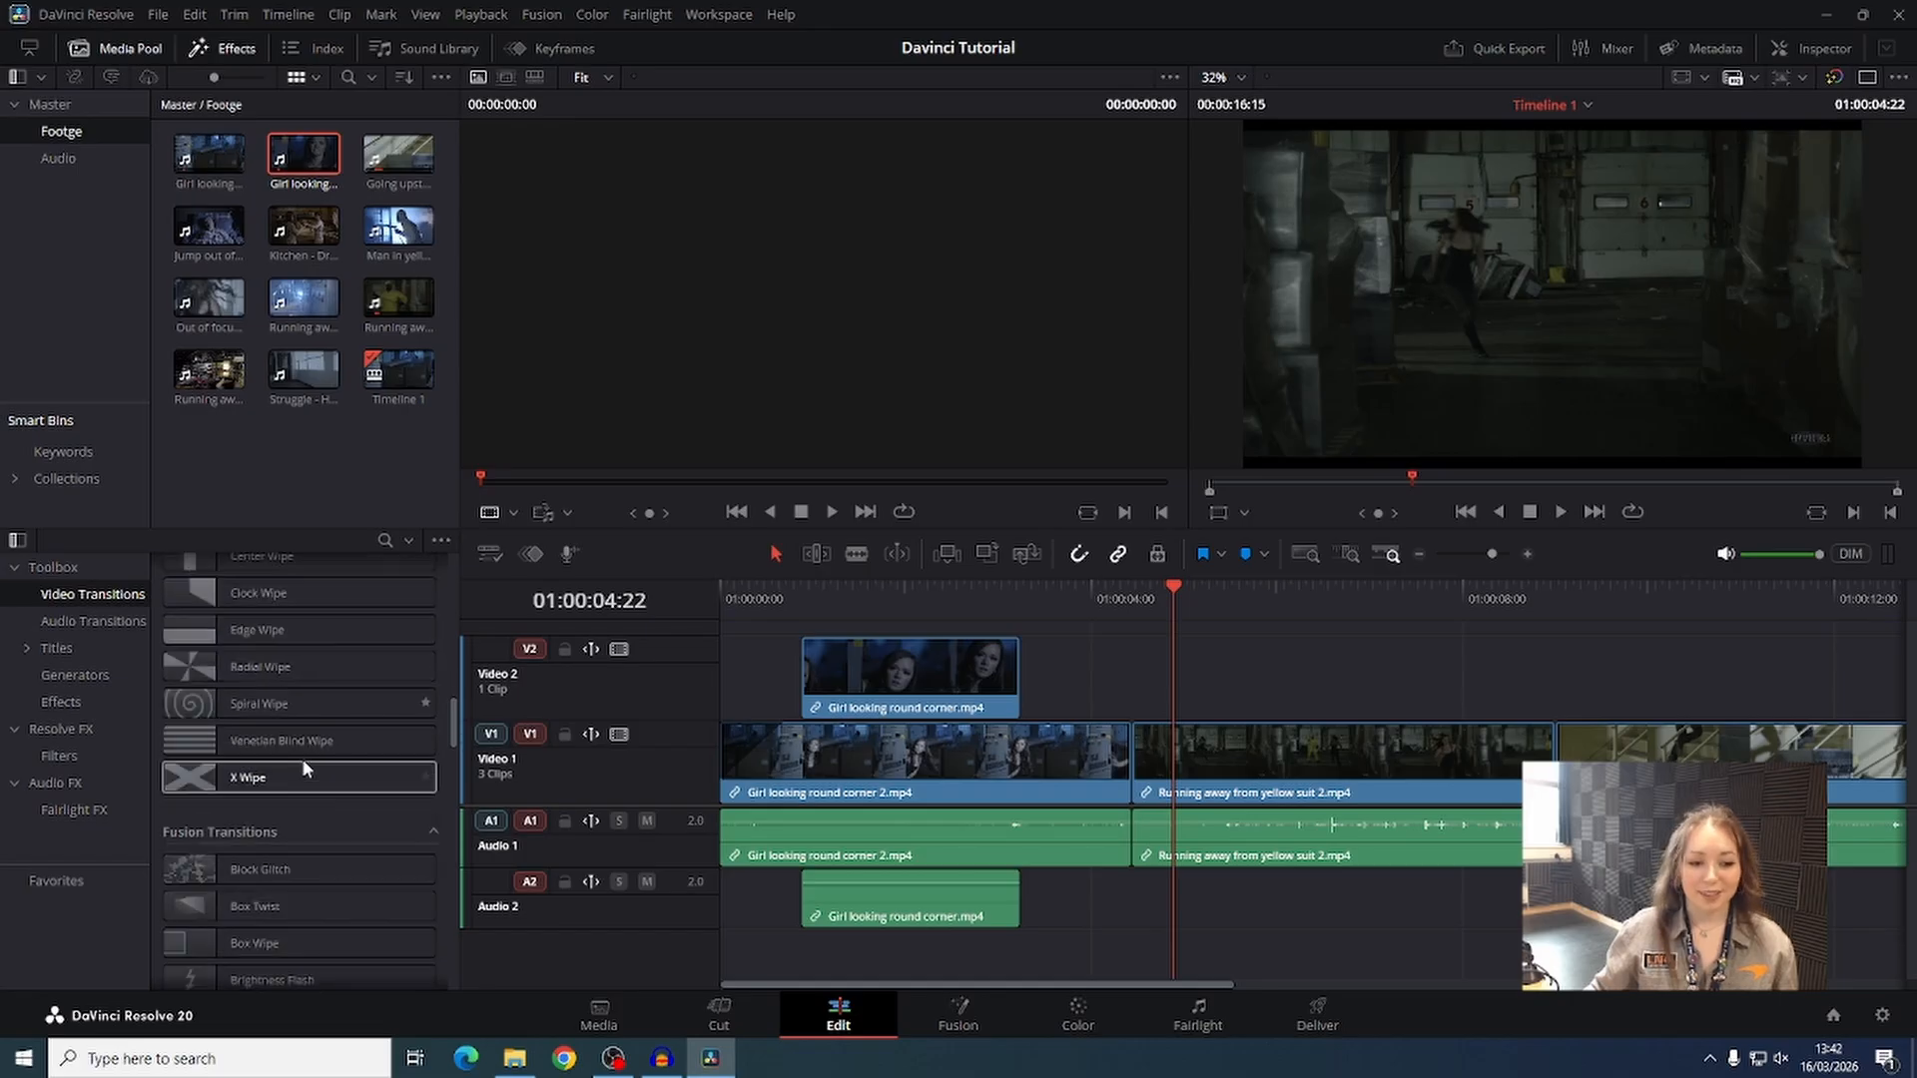
scroll(300, 759, down, 2)
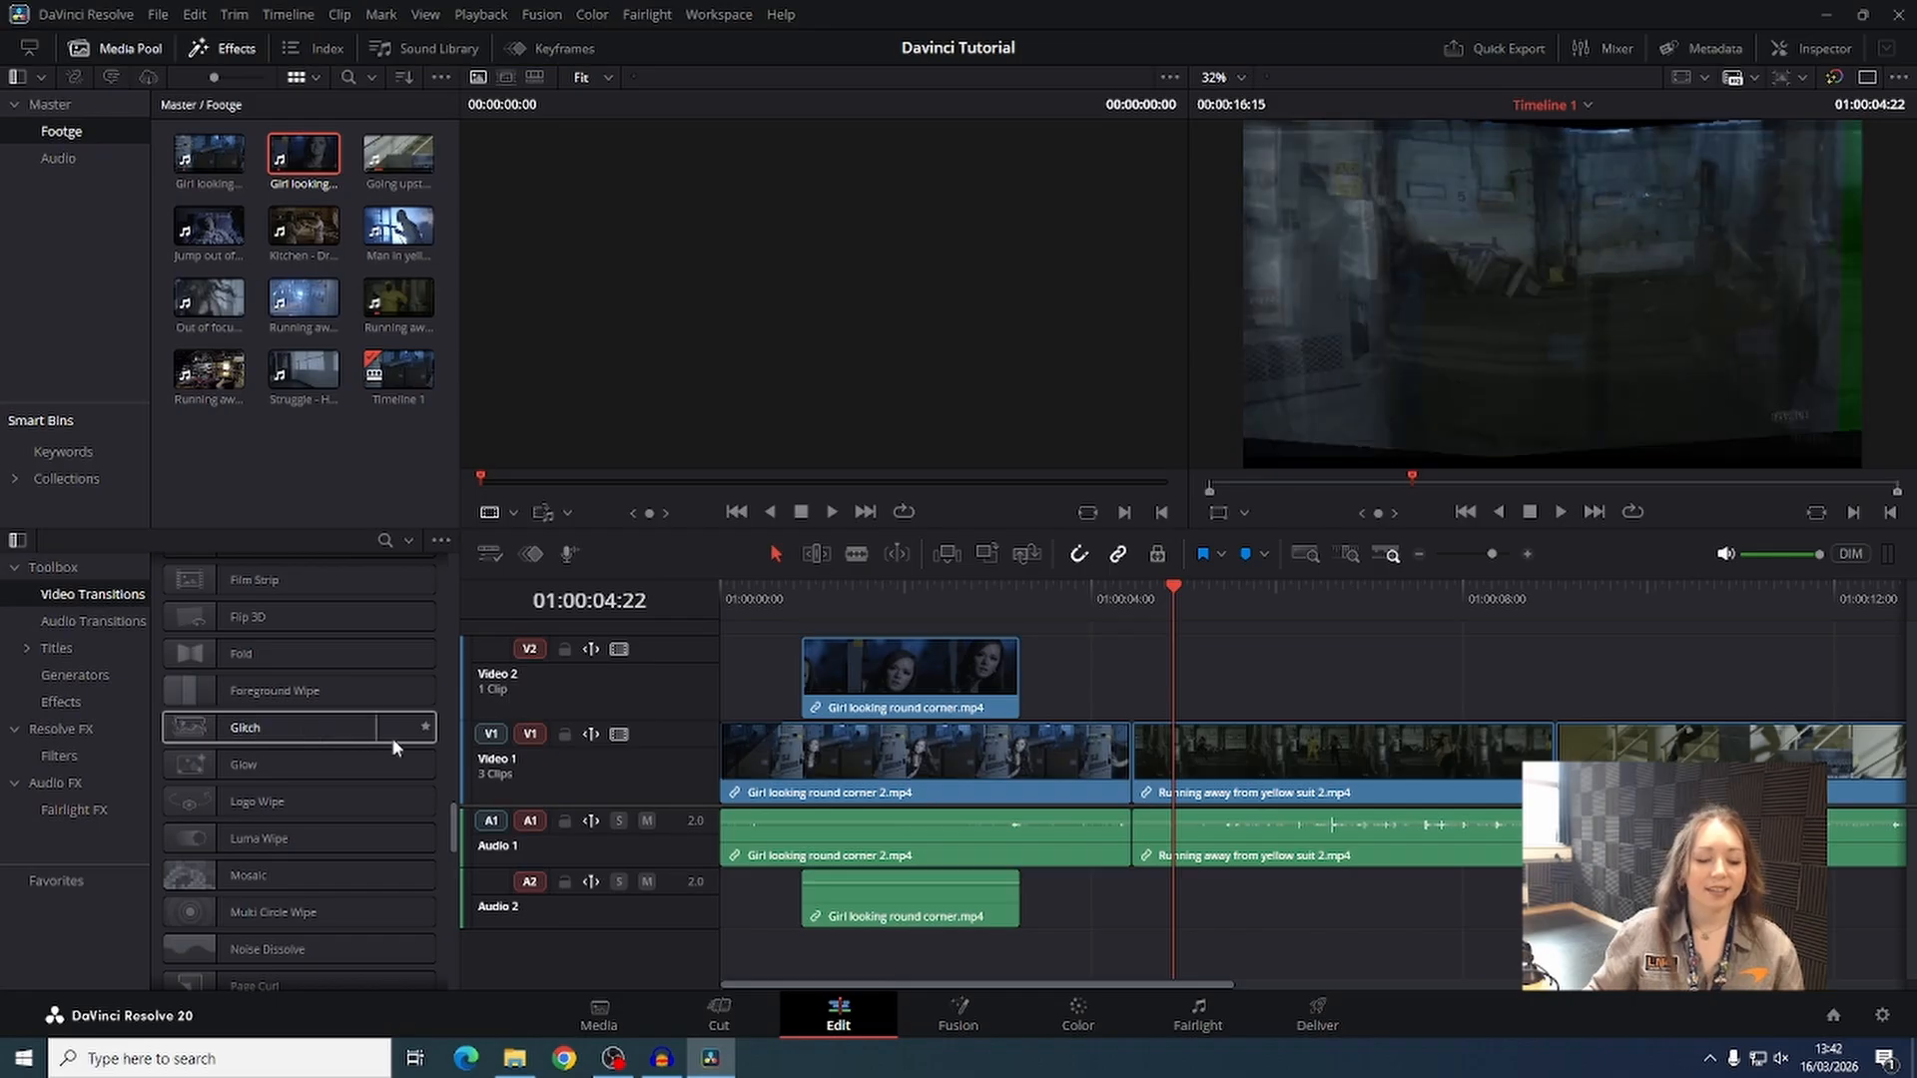
scroll(391, 737, down, 5)
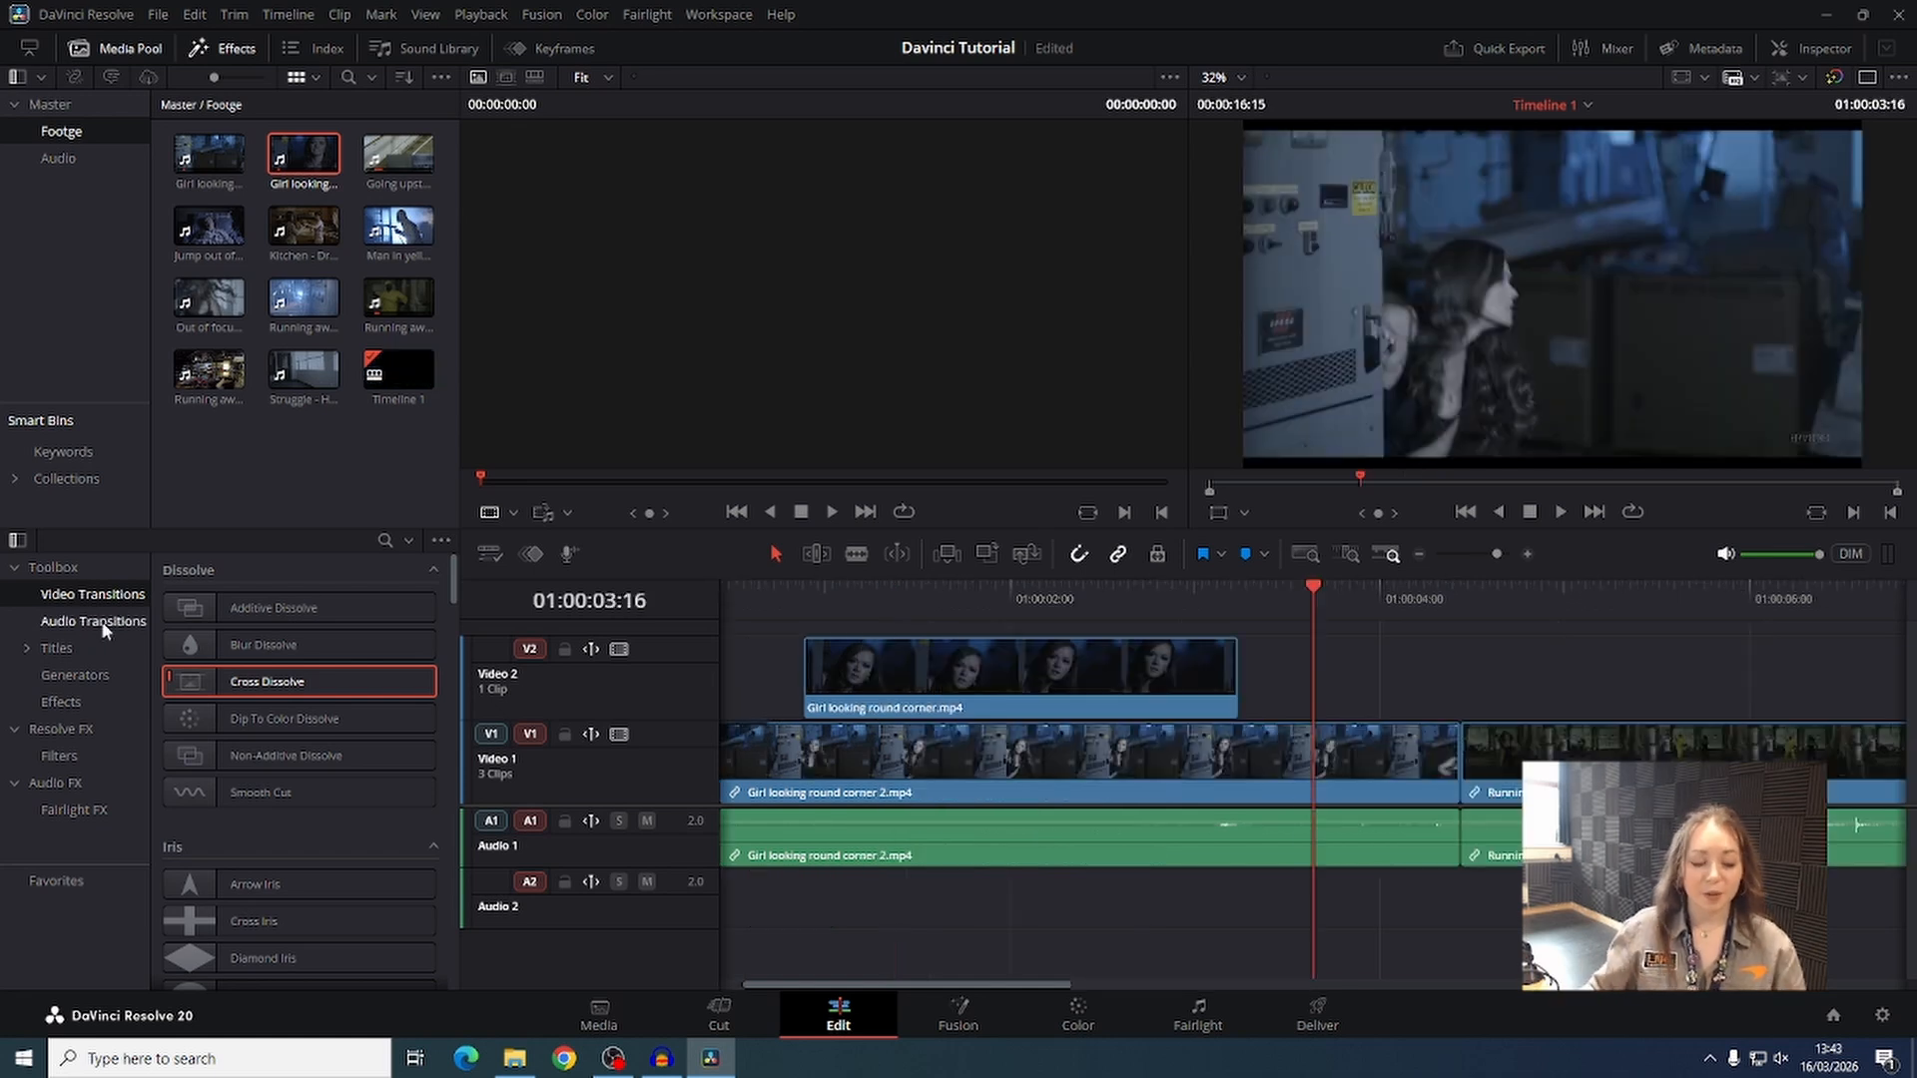
Try to apply the Cross Fade 0 dB audio transition at the end of Girl looking round corner 2 on Audio 1.
click(128, 629)
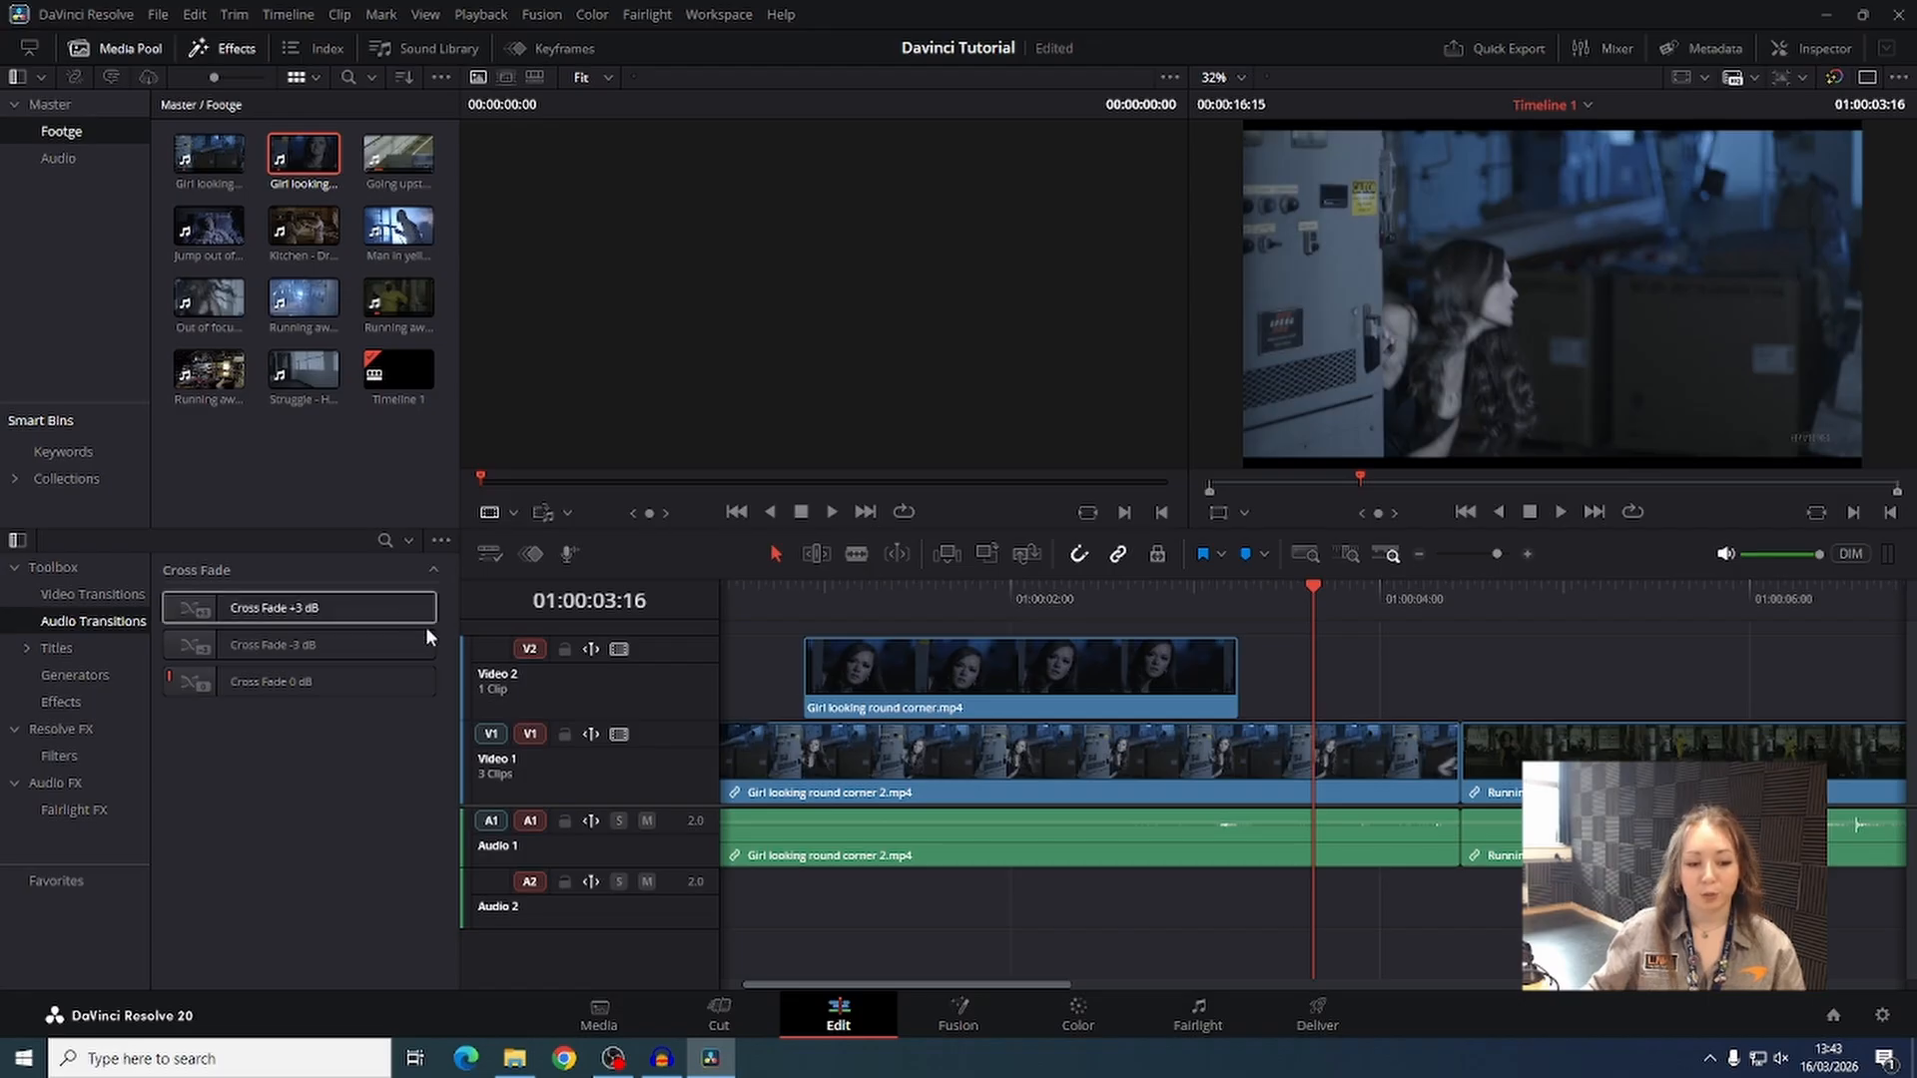
click(263, 683)
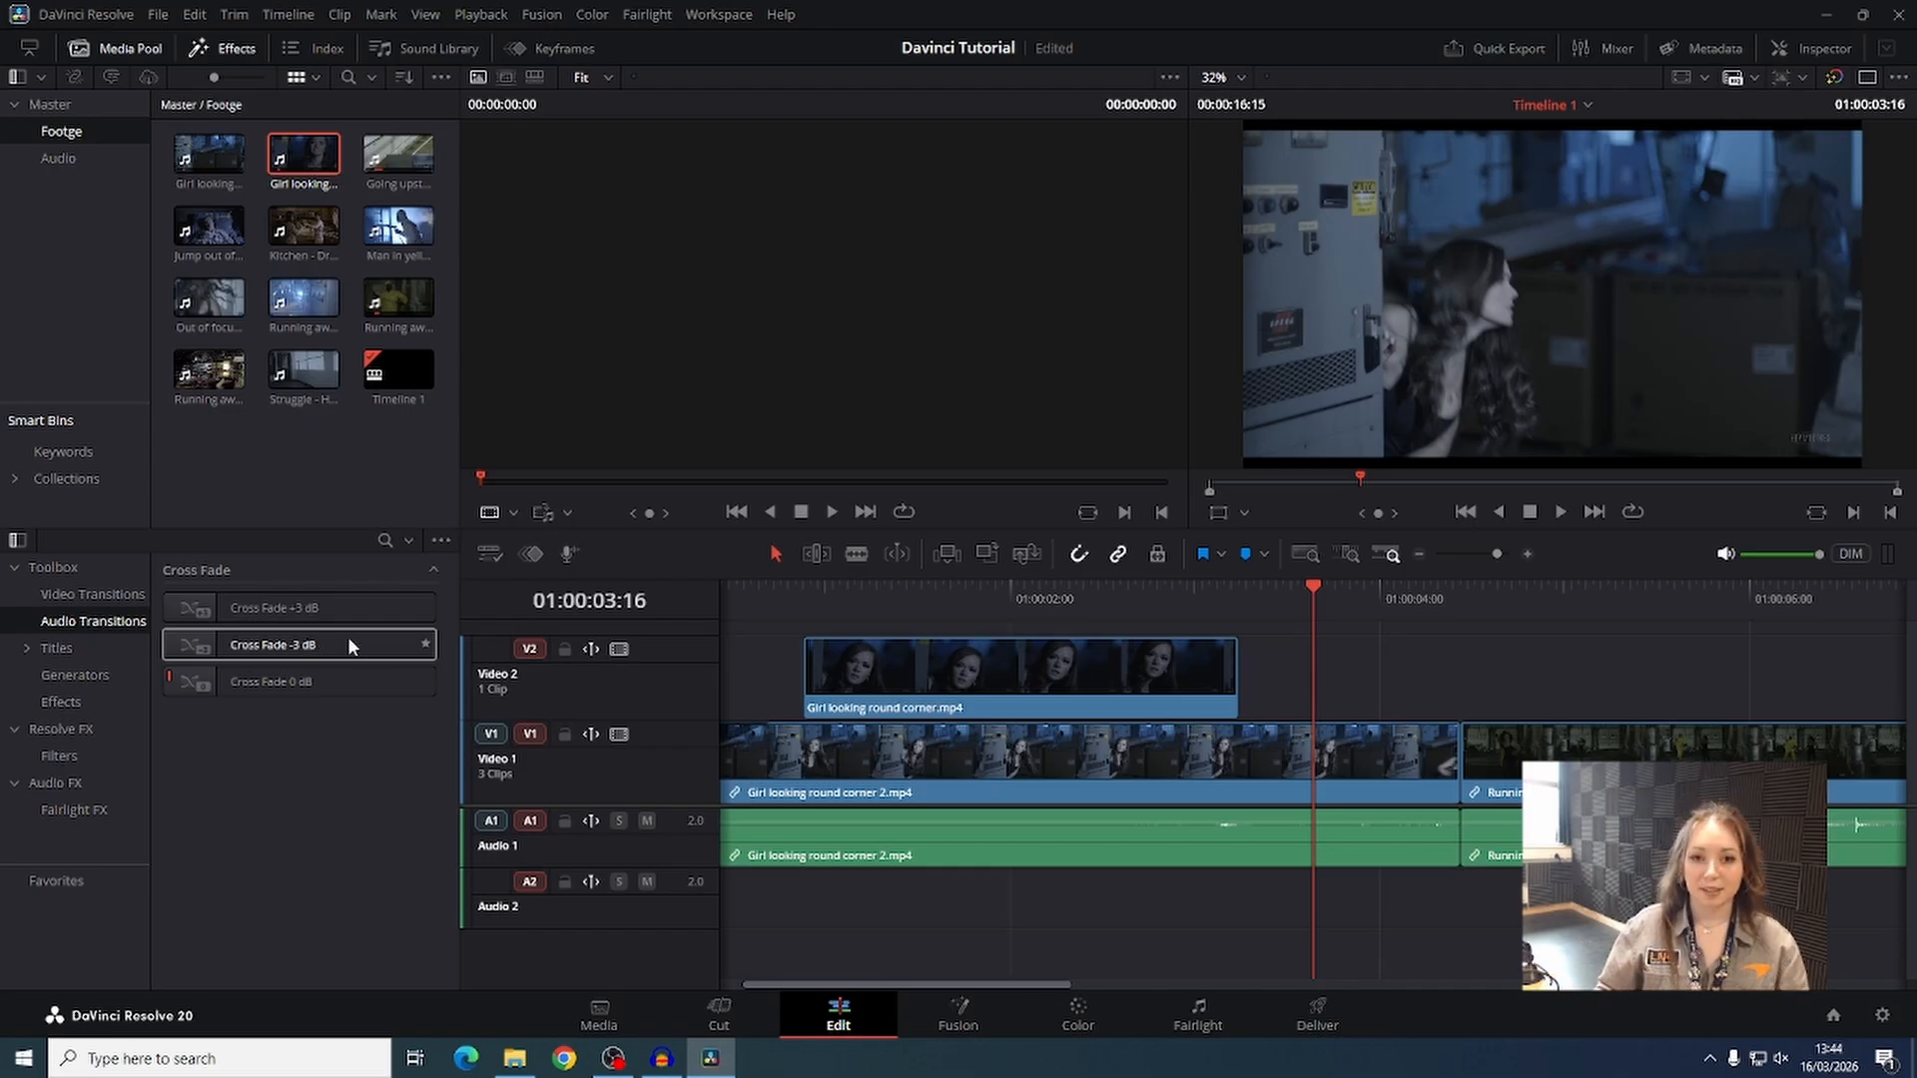
drag(203, 677, 1391, 839)
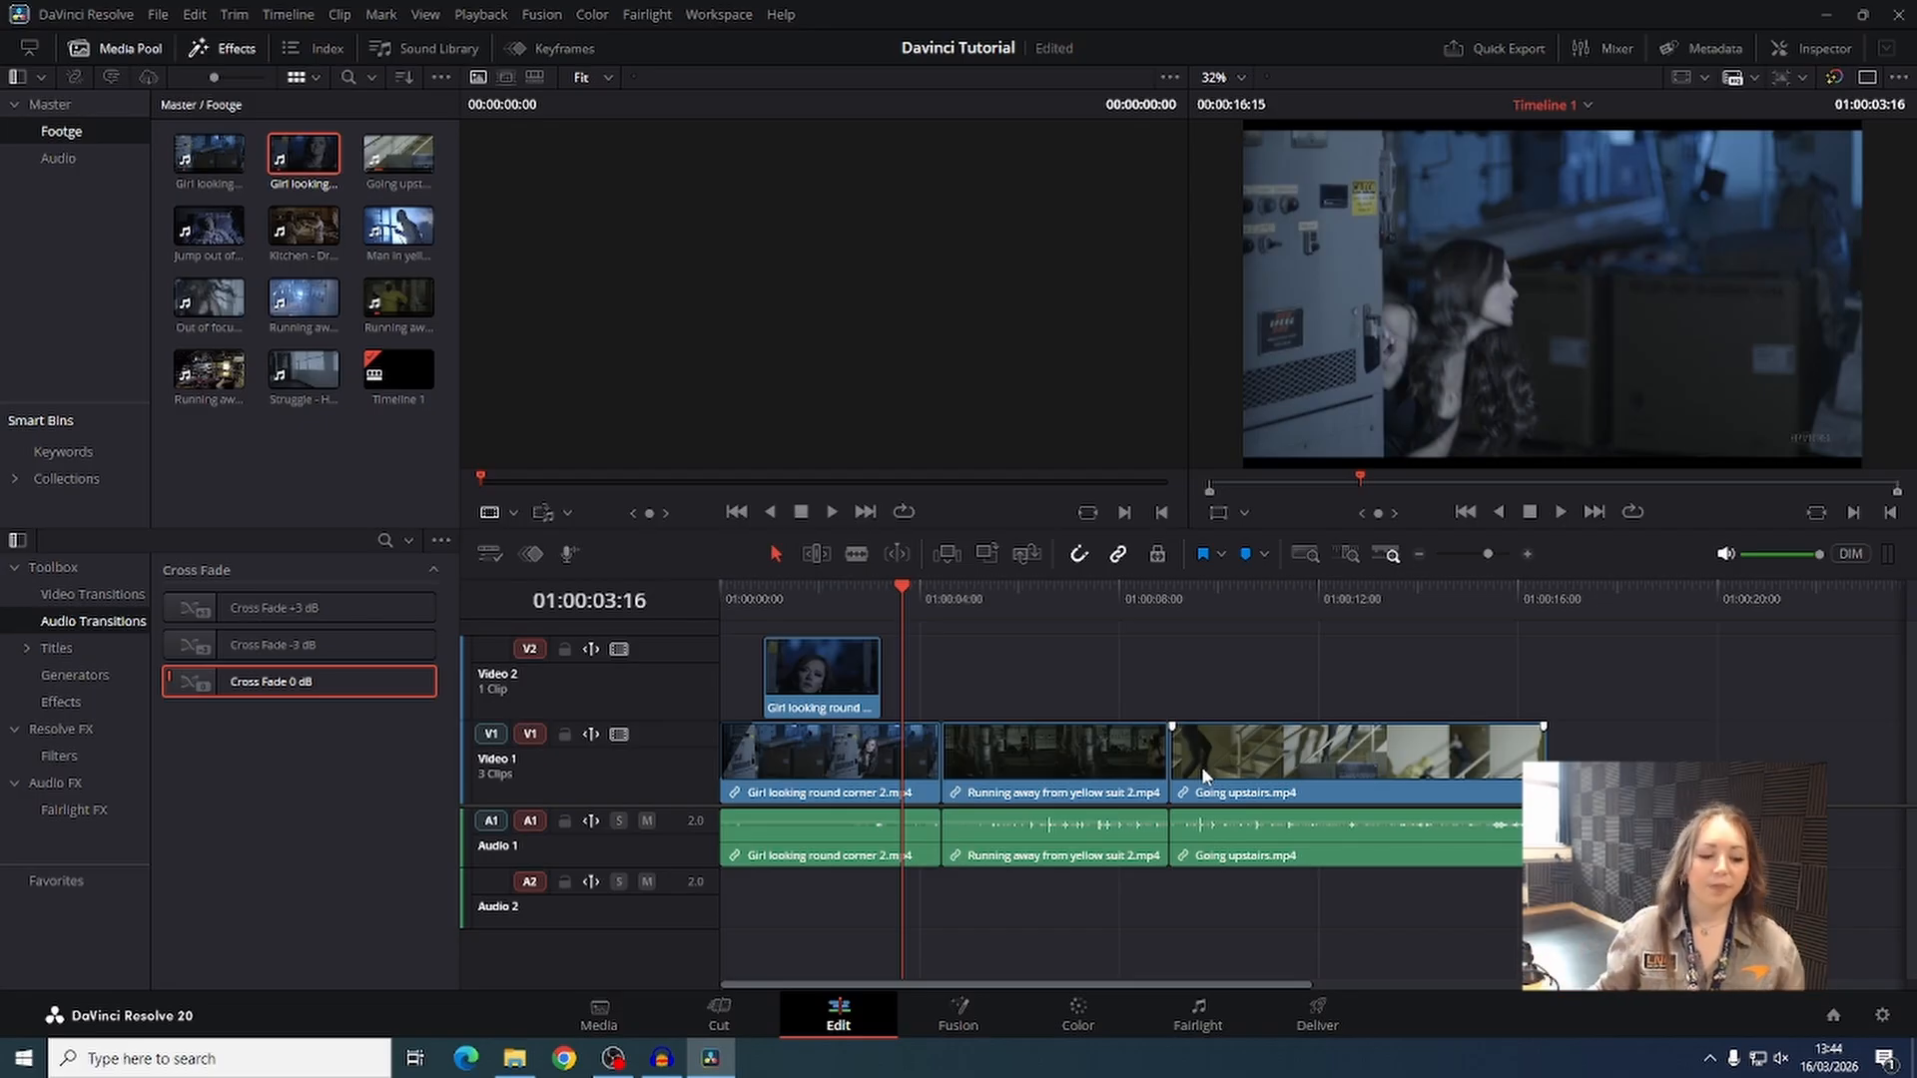
Apply the Film Damage filter to the Going upstairs clip on Video 1 and play the clip back.
click(68, 757)
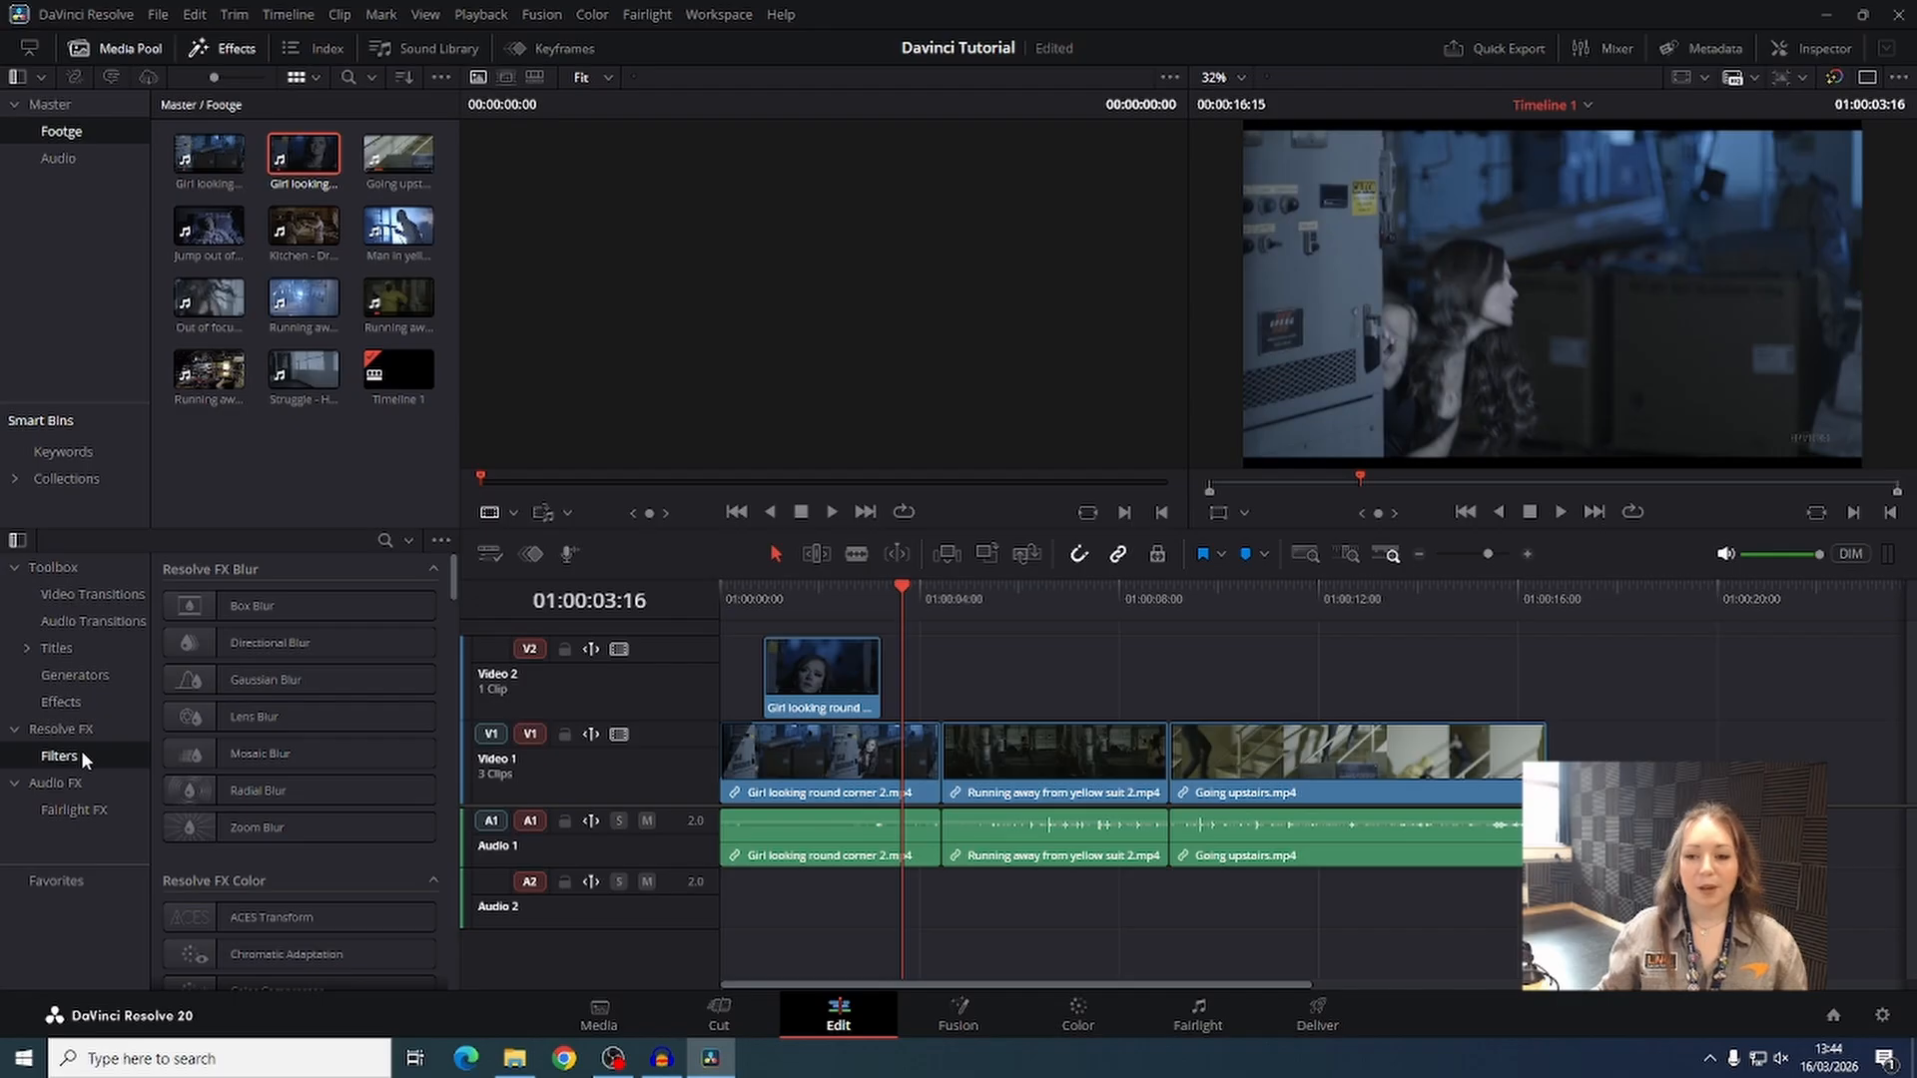
mouse_move(1168, 601)
mouse_down()
mouse_move(1205, 614)
mouse_move(1178, 615)
mouse_up()
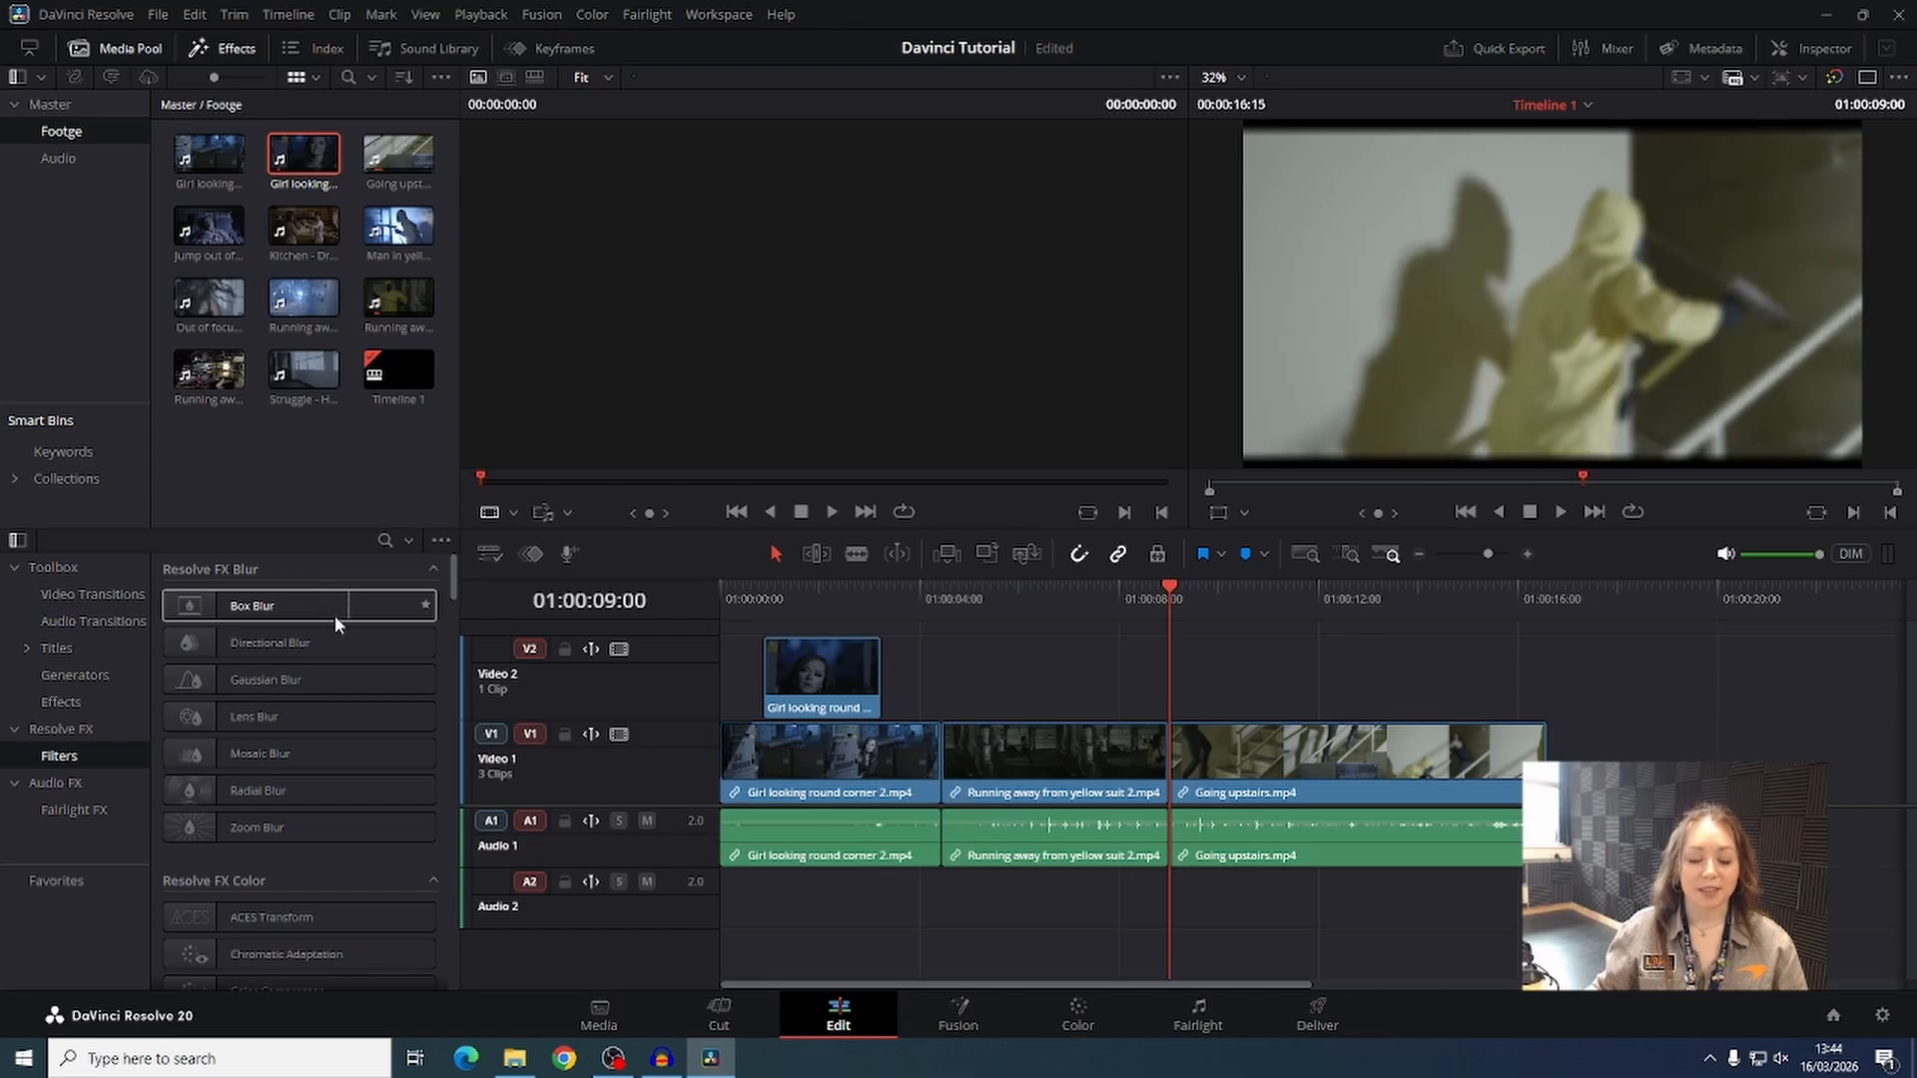
scroll(387, 895, down, 10)
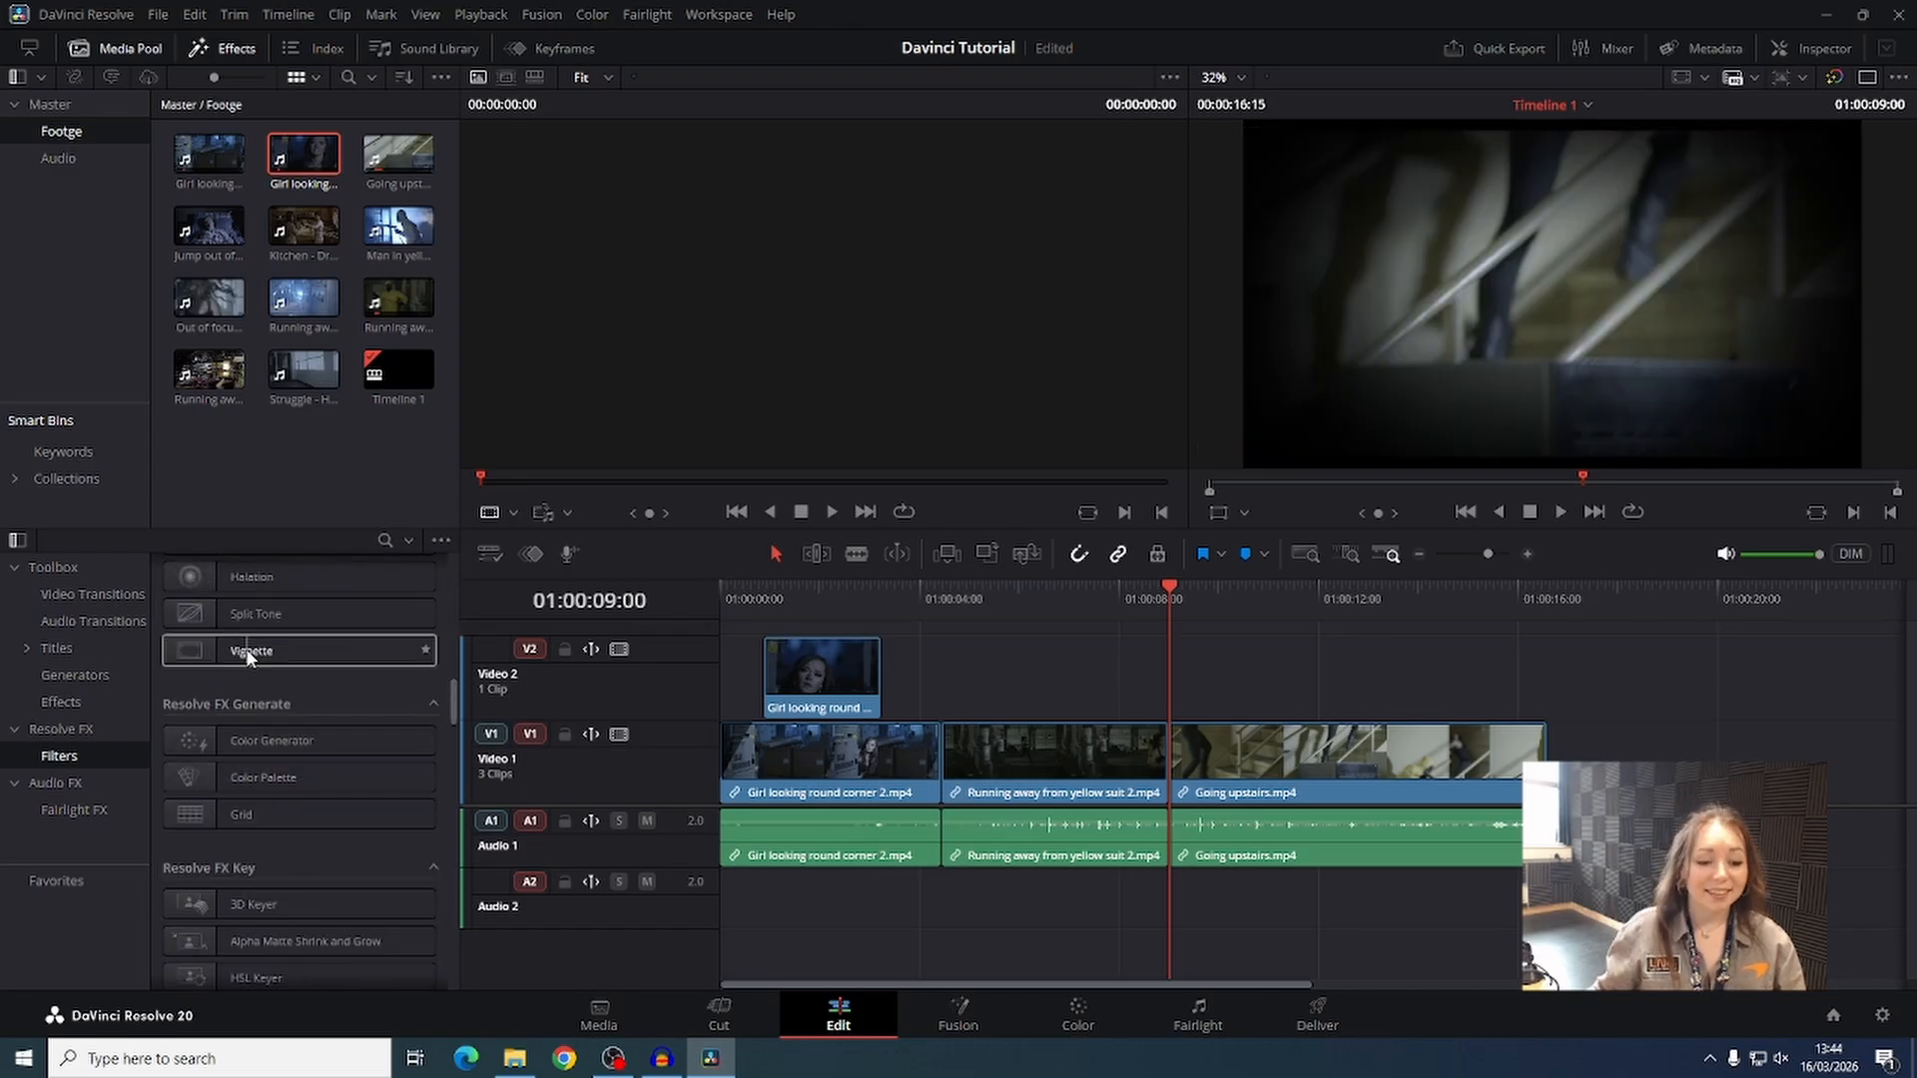
scroll(388, 717, up, 10)
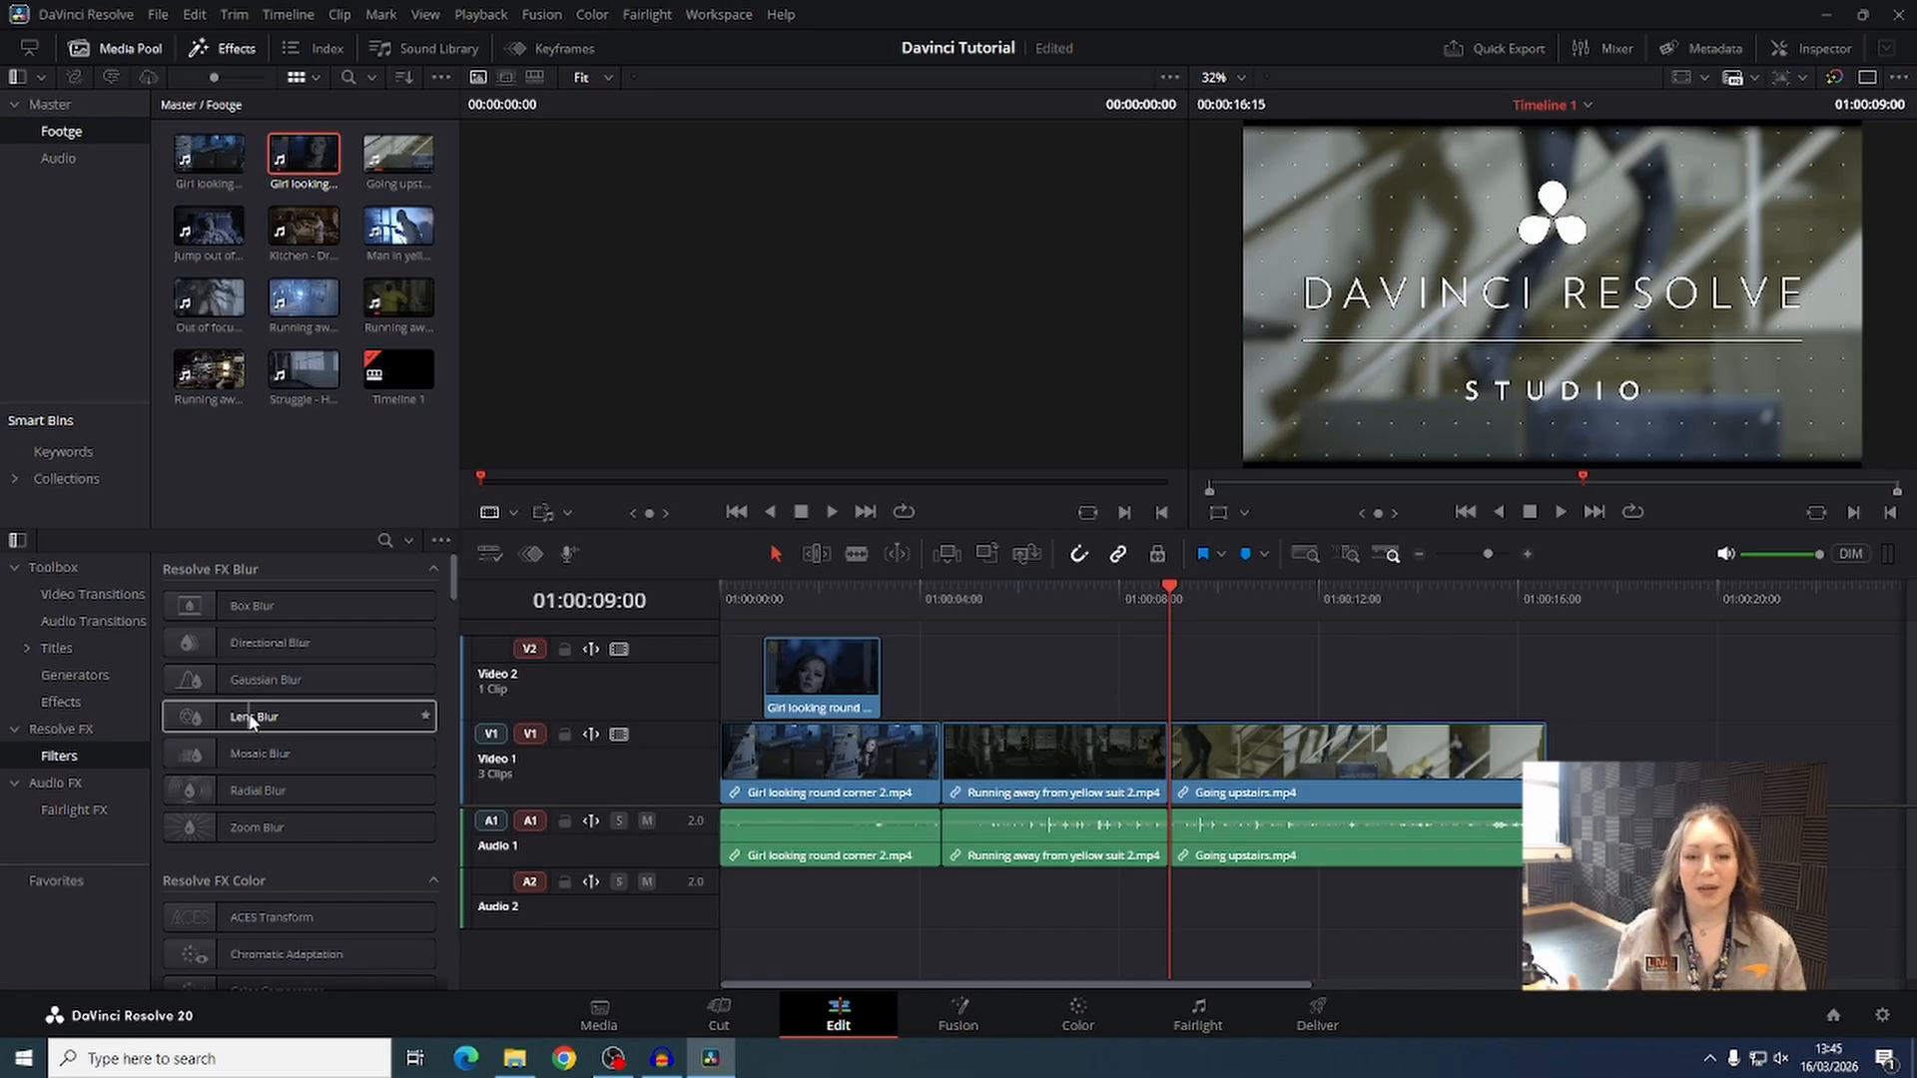
scroll(300, 747, down, 10)
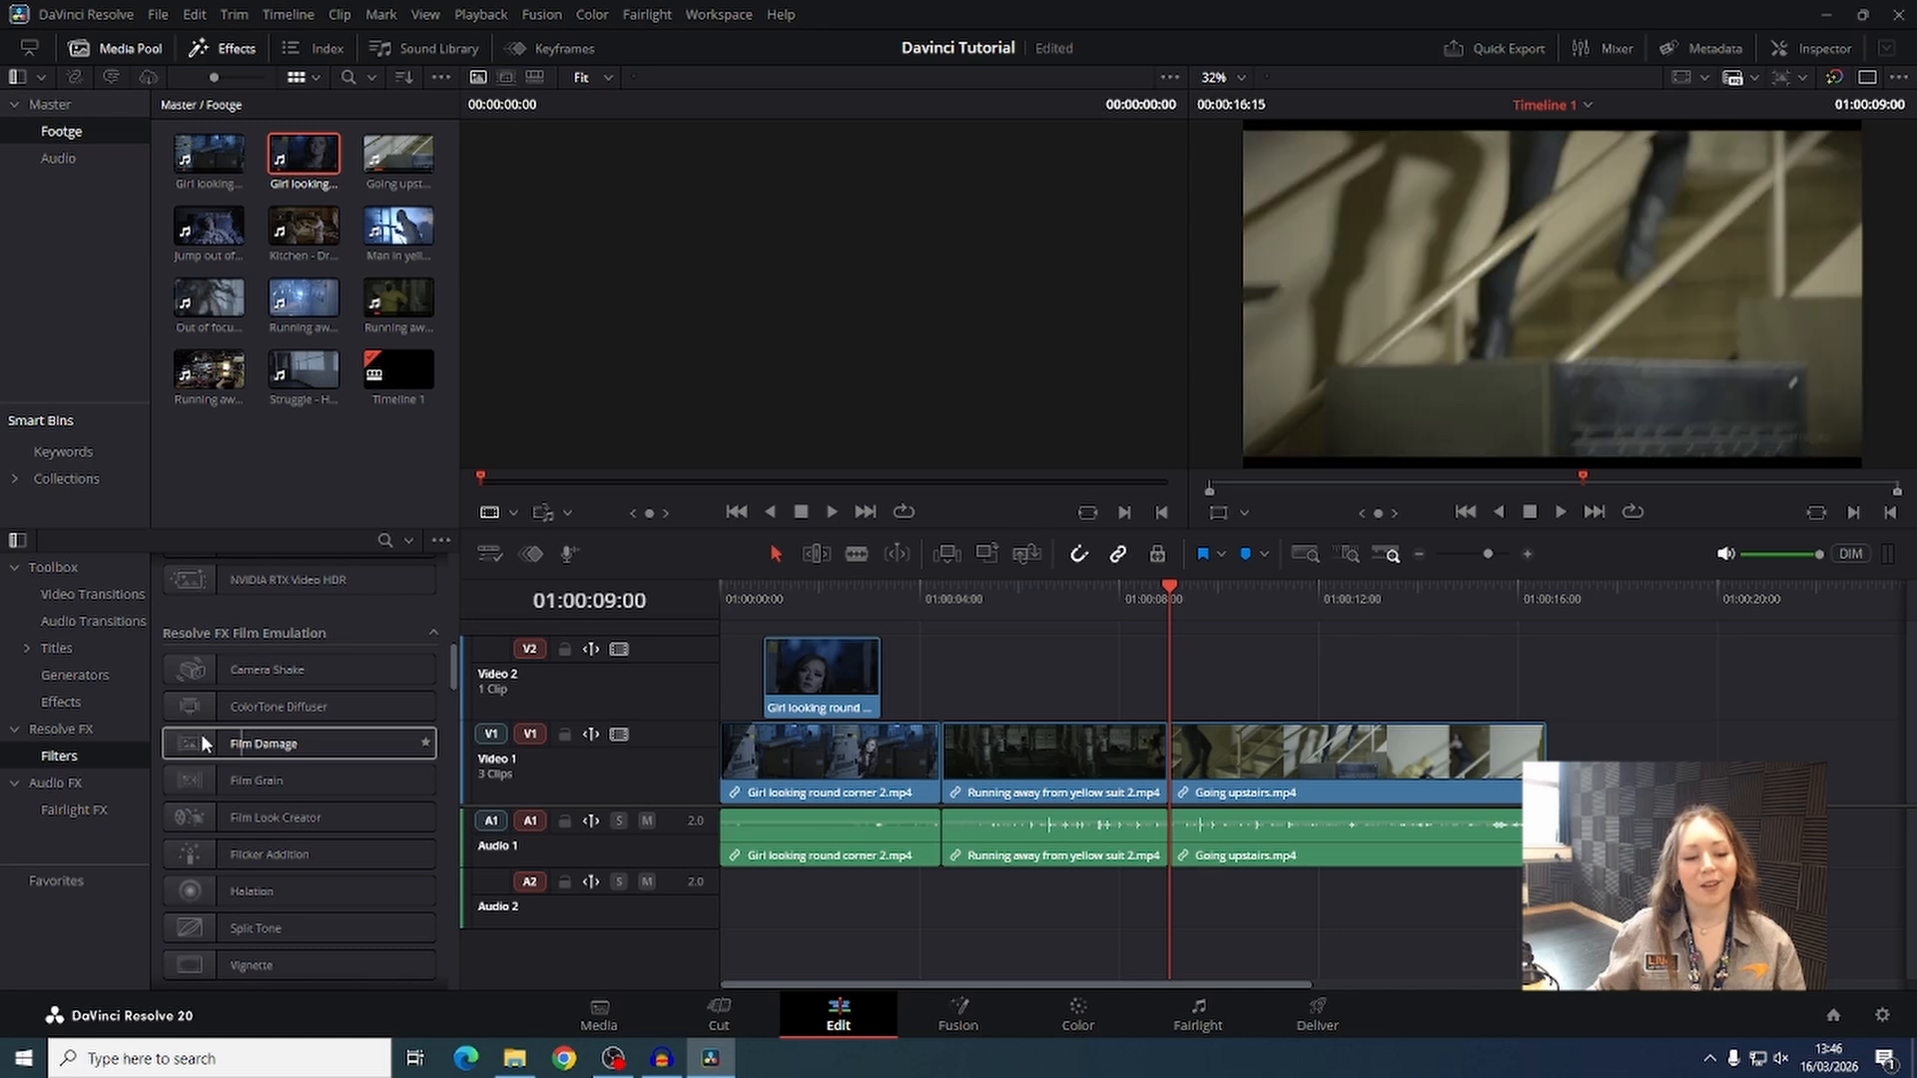
drag(230, 746, 1212, 745)
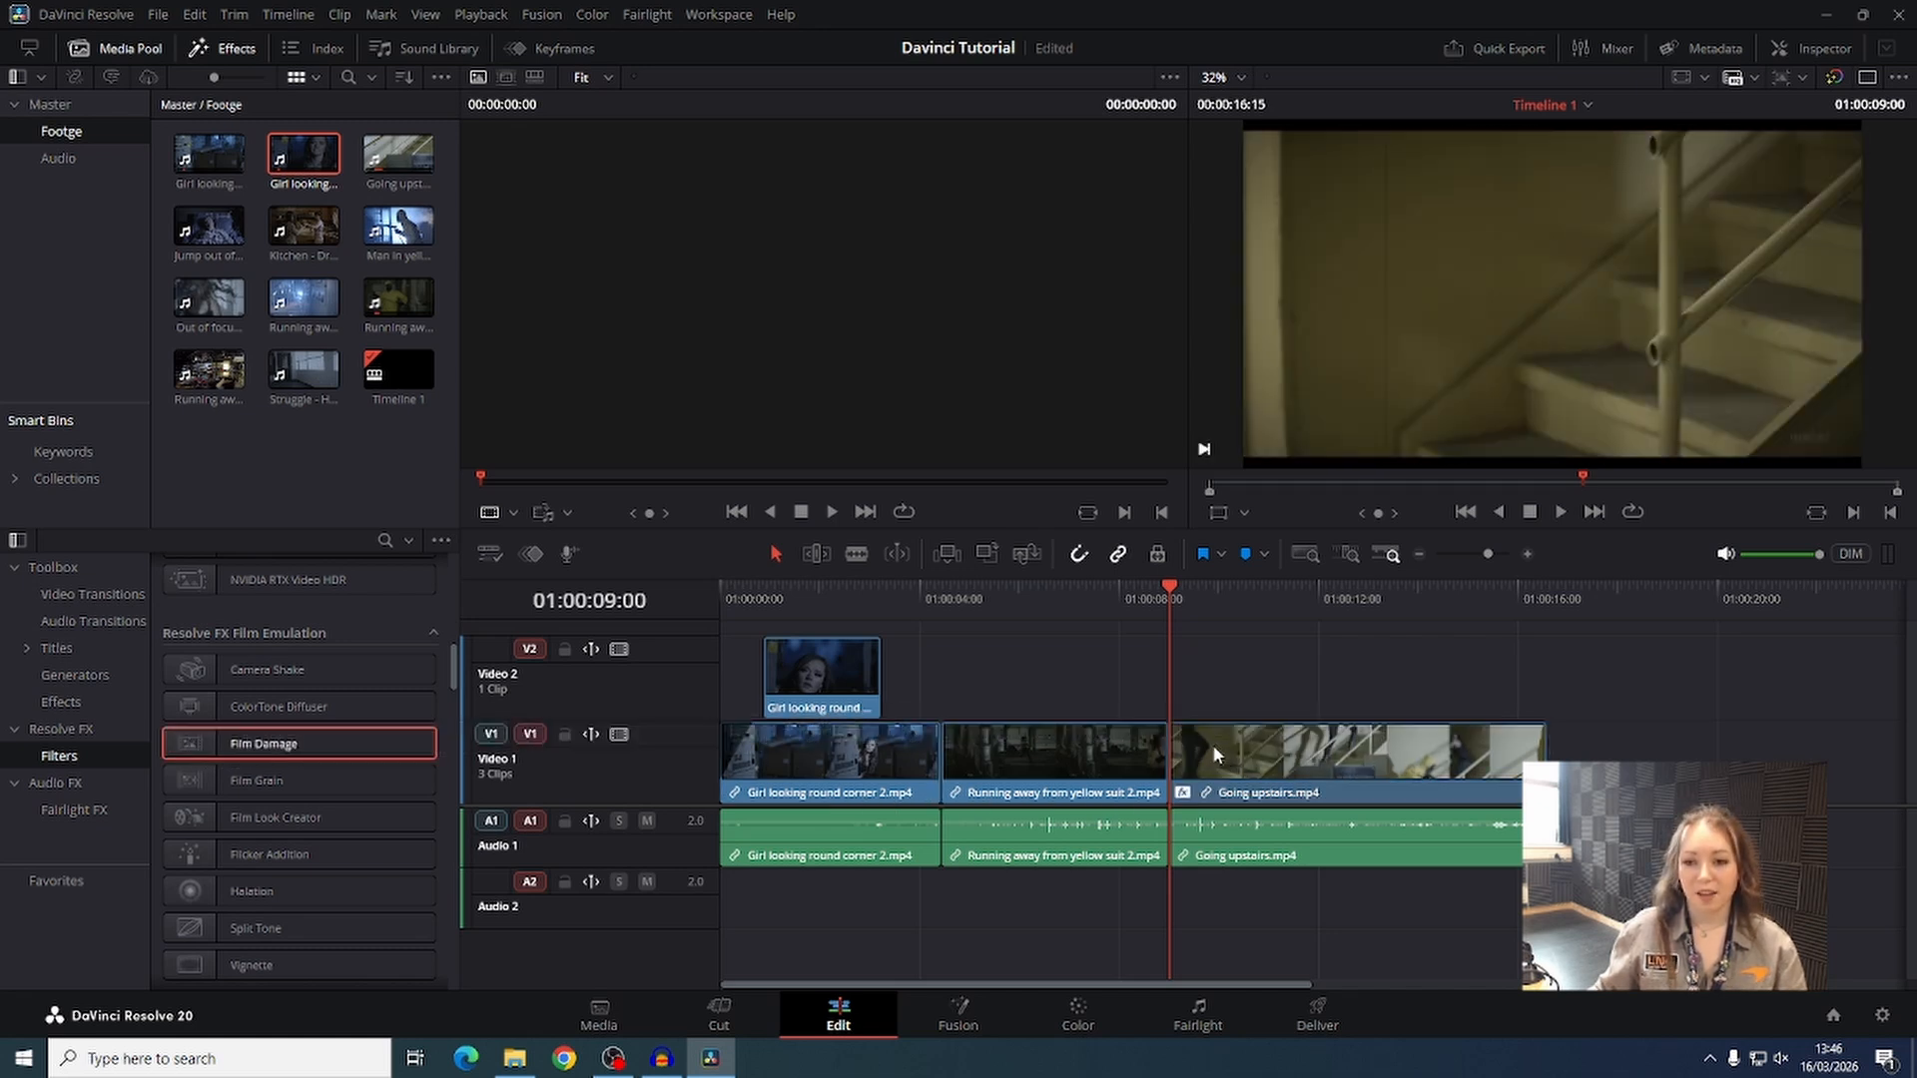
key(space)
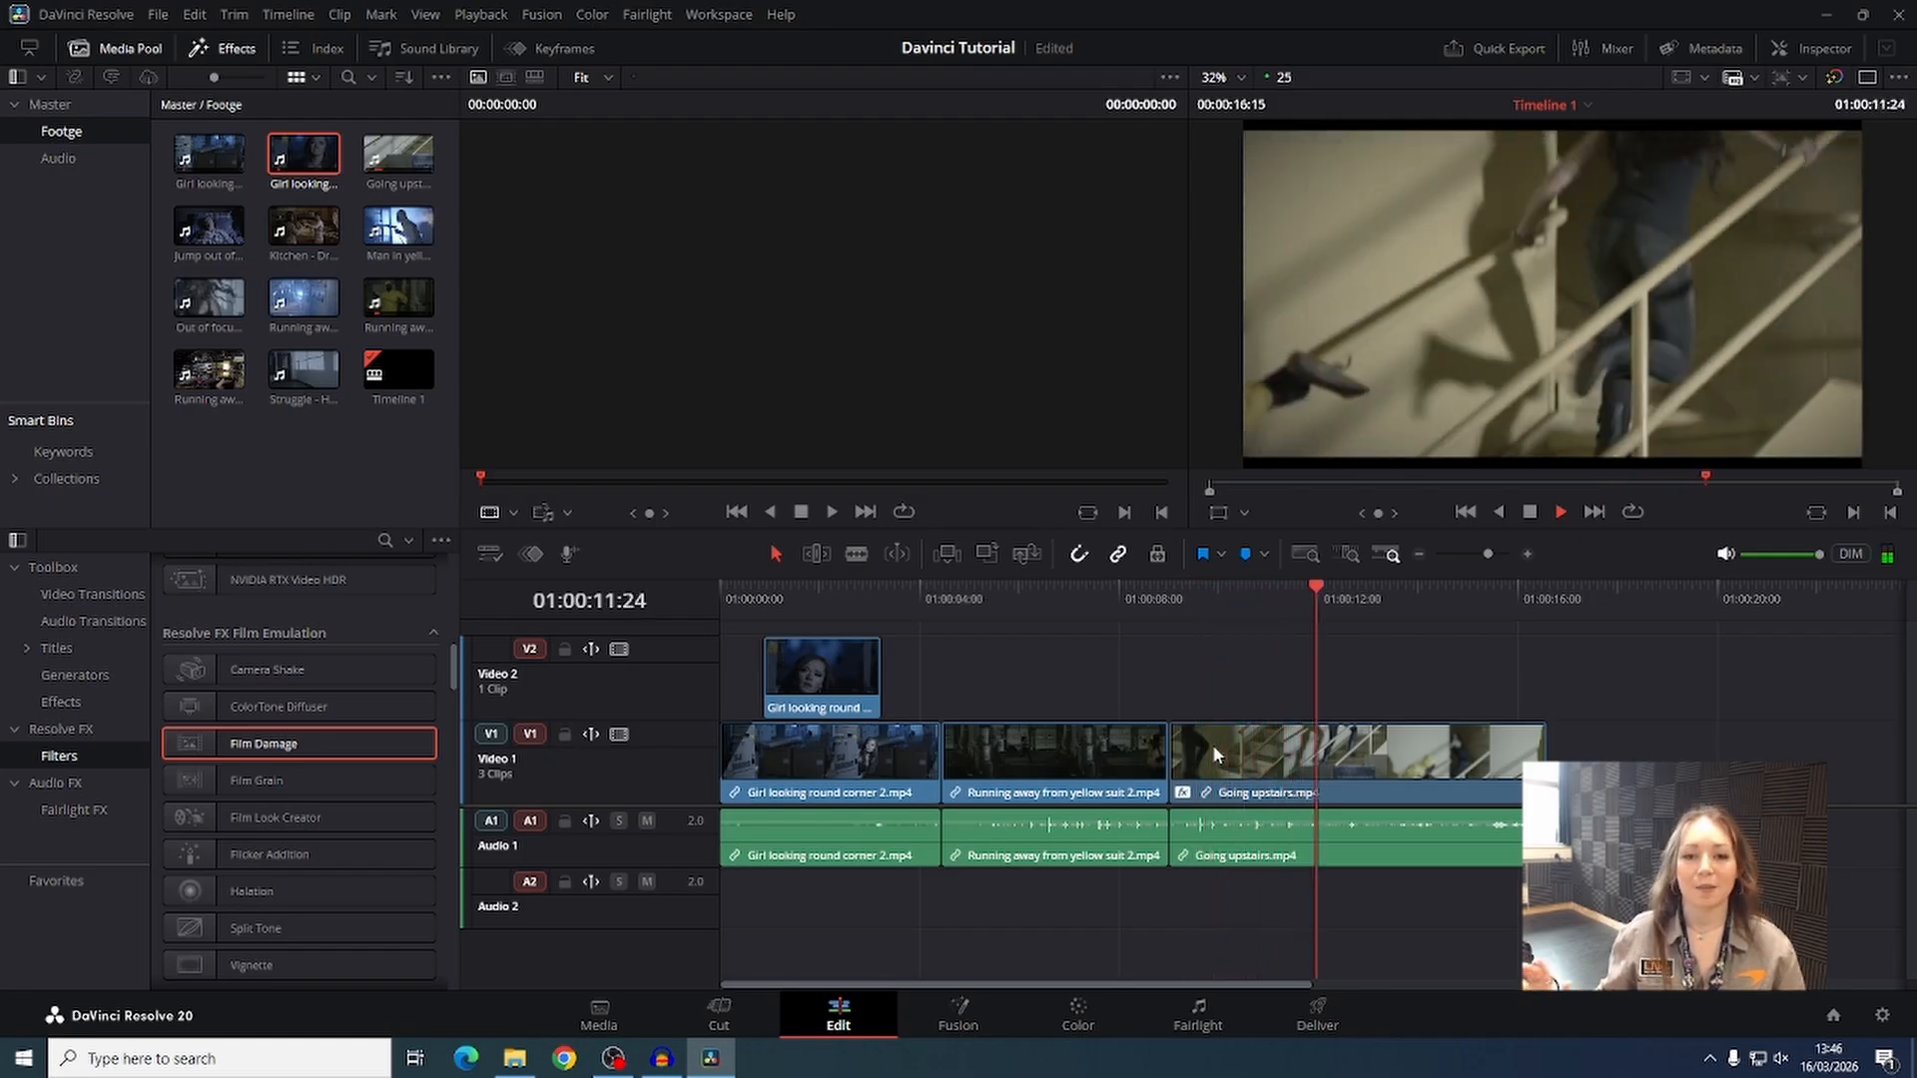
key(space)
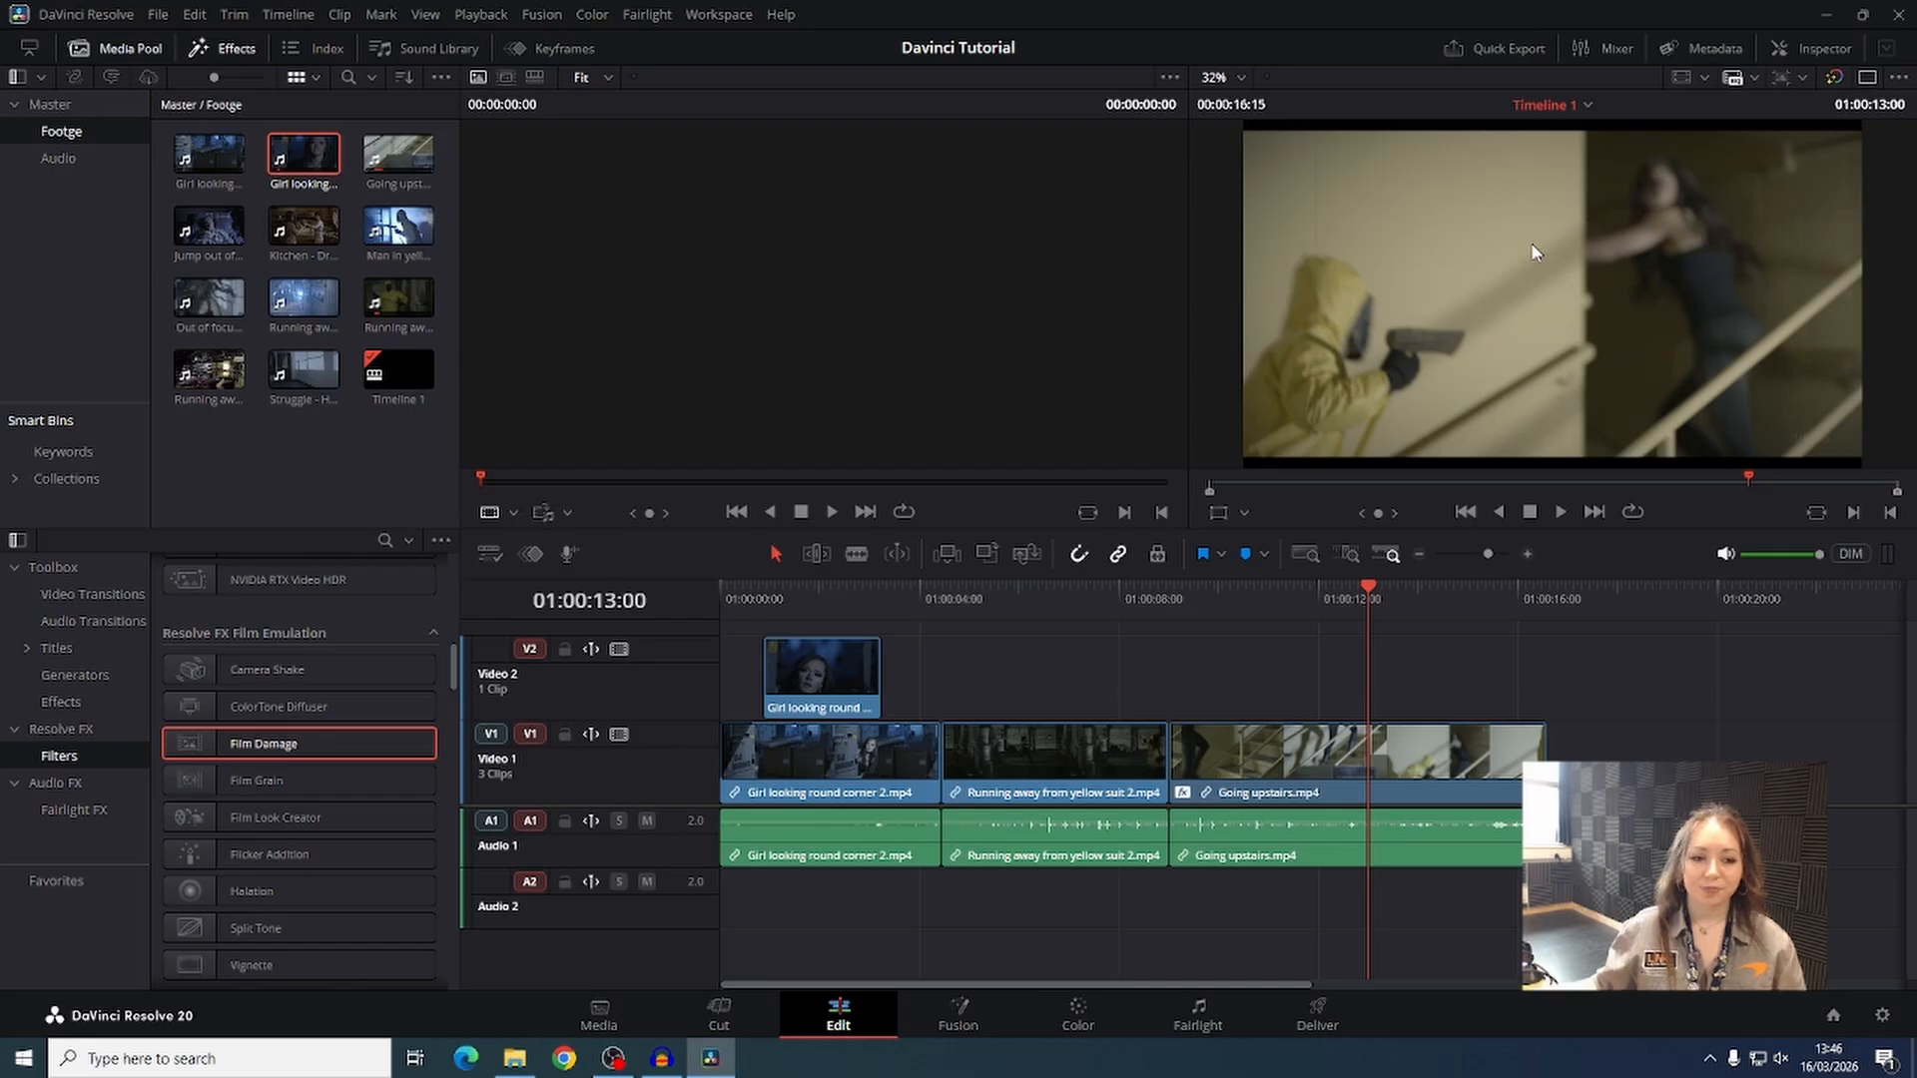
Adjust the Film Damage effect's Film Blur and Temp Shift on Going upstairs and look through its remaining settings.
click(1813, 47)
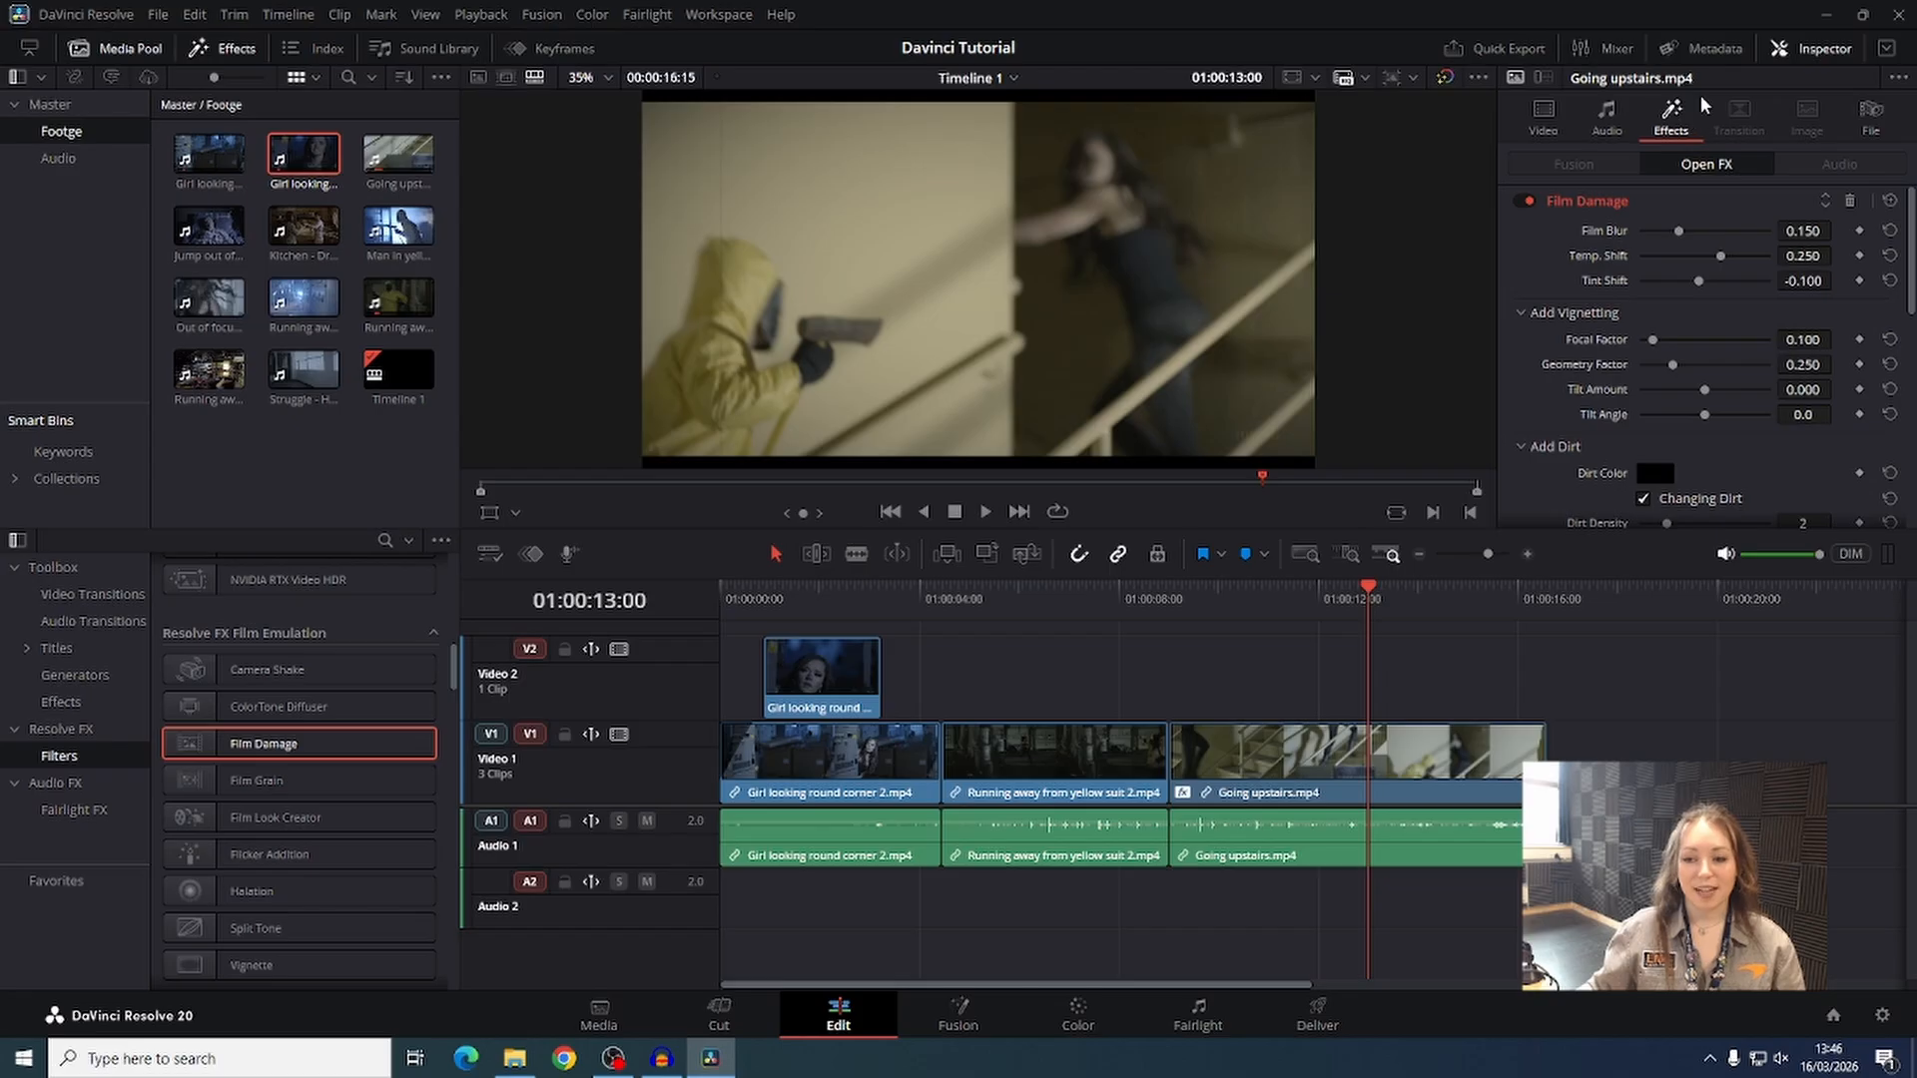
drag(1681, 231, 1711, 283)
click(1717, 261)
scroll(1721, 386, down, 10)
scroll(1721, 390, up, 10)
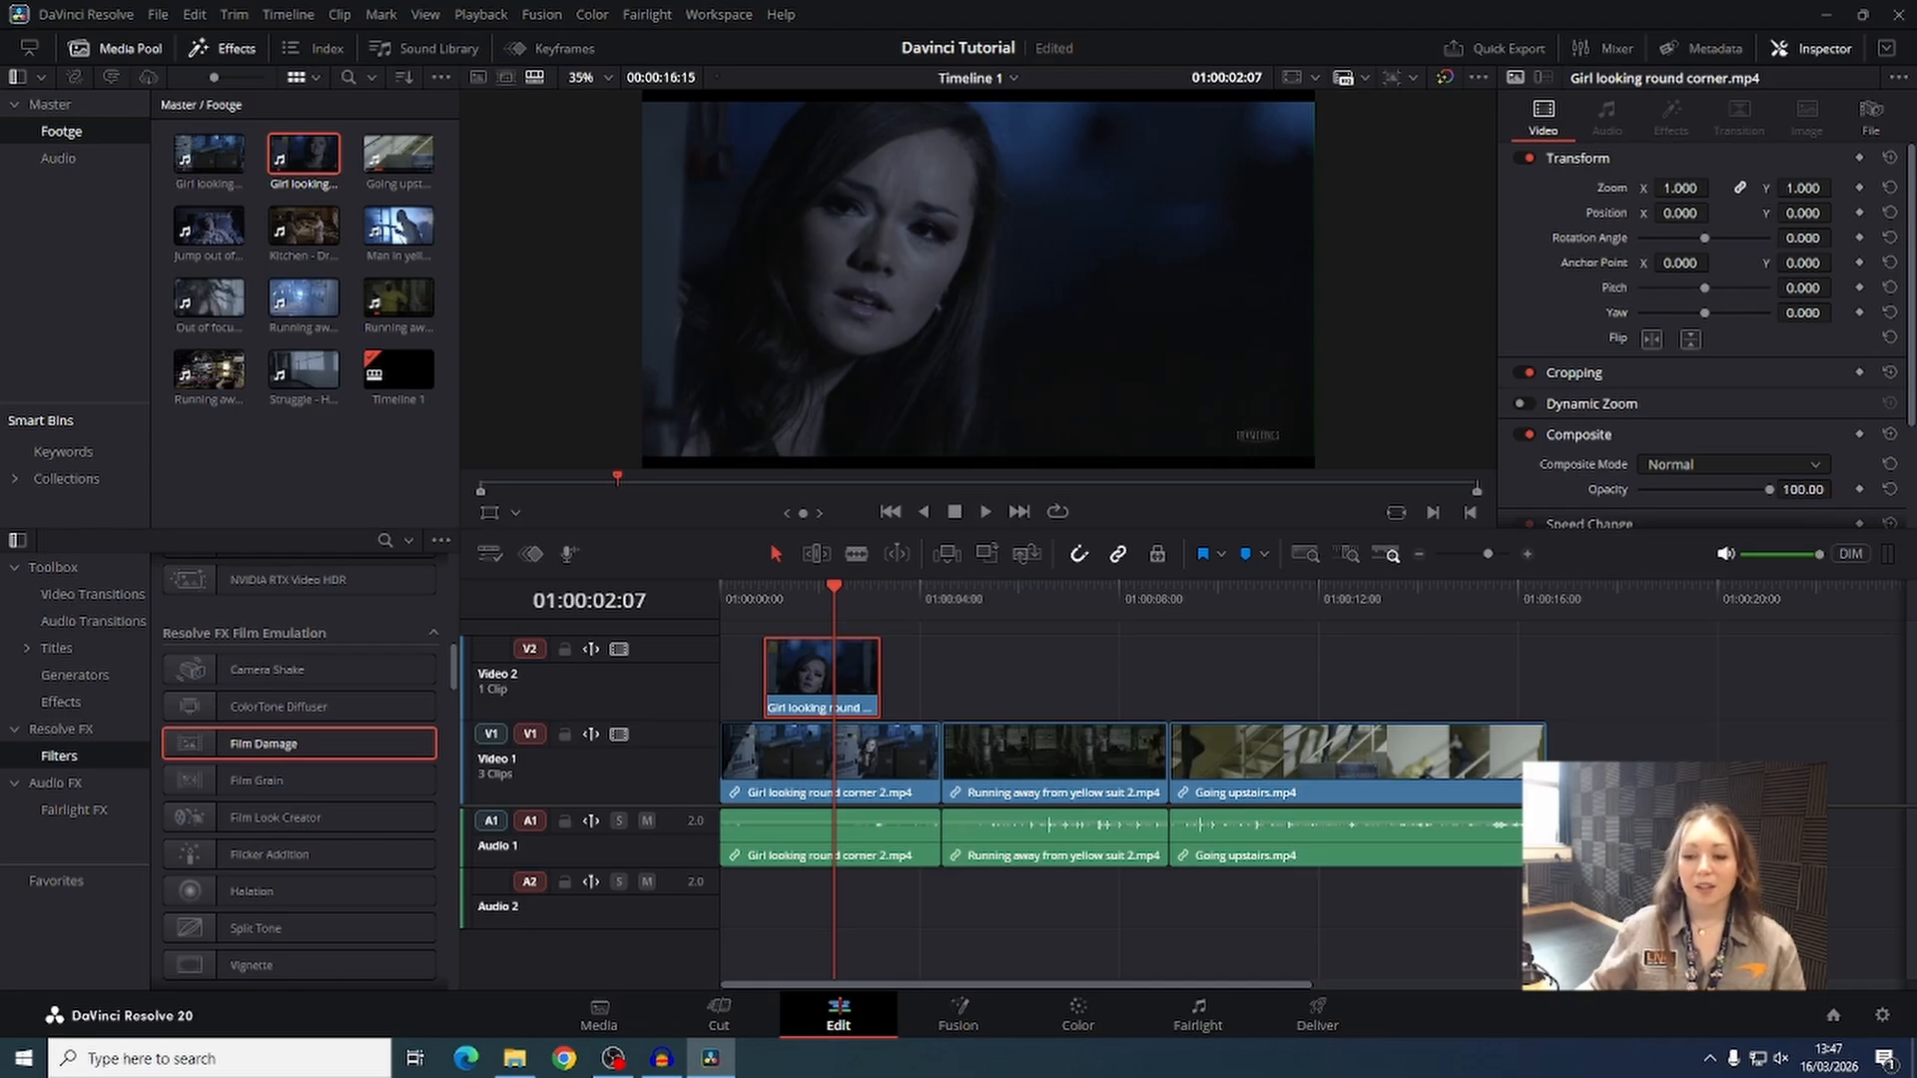
Crop the Girl looking round corner clip on Video 2 by 44 on its left edge and 776.8 on its right.
click(1566, 380)
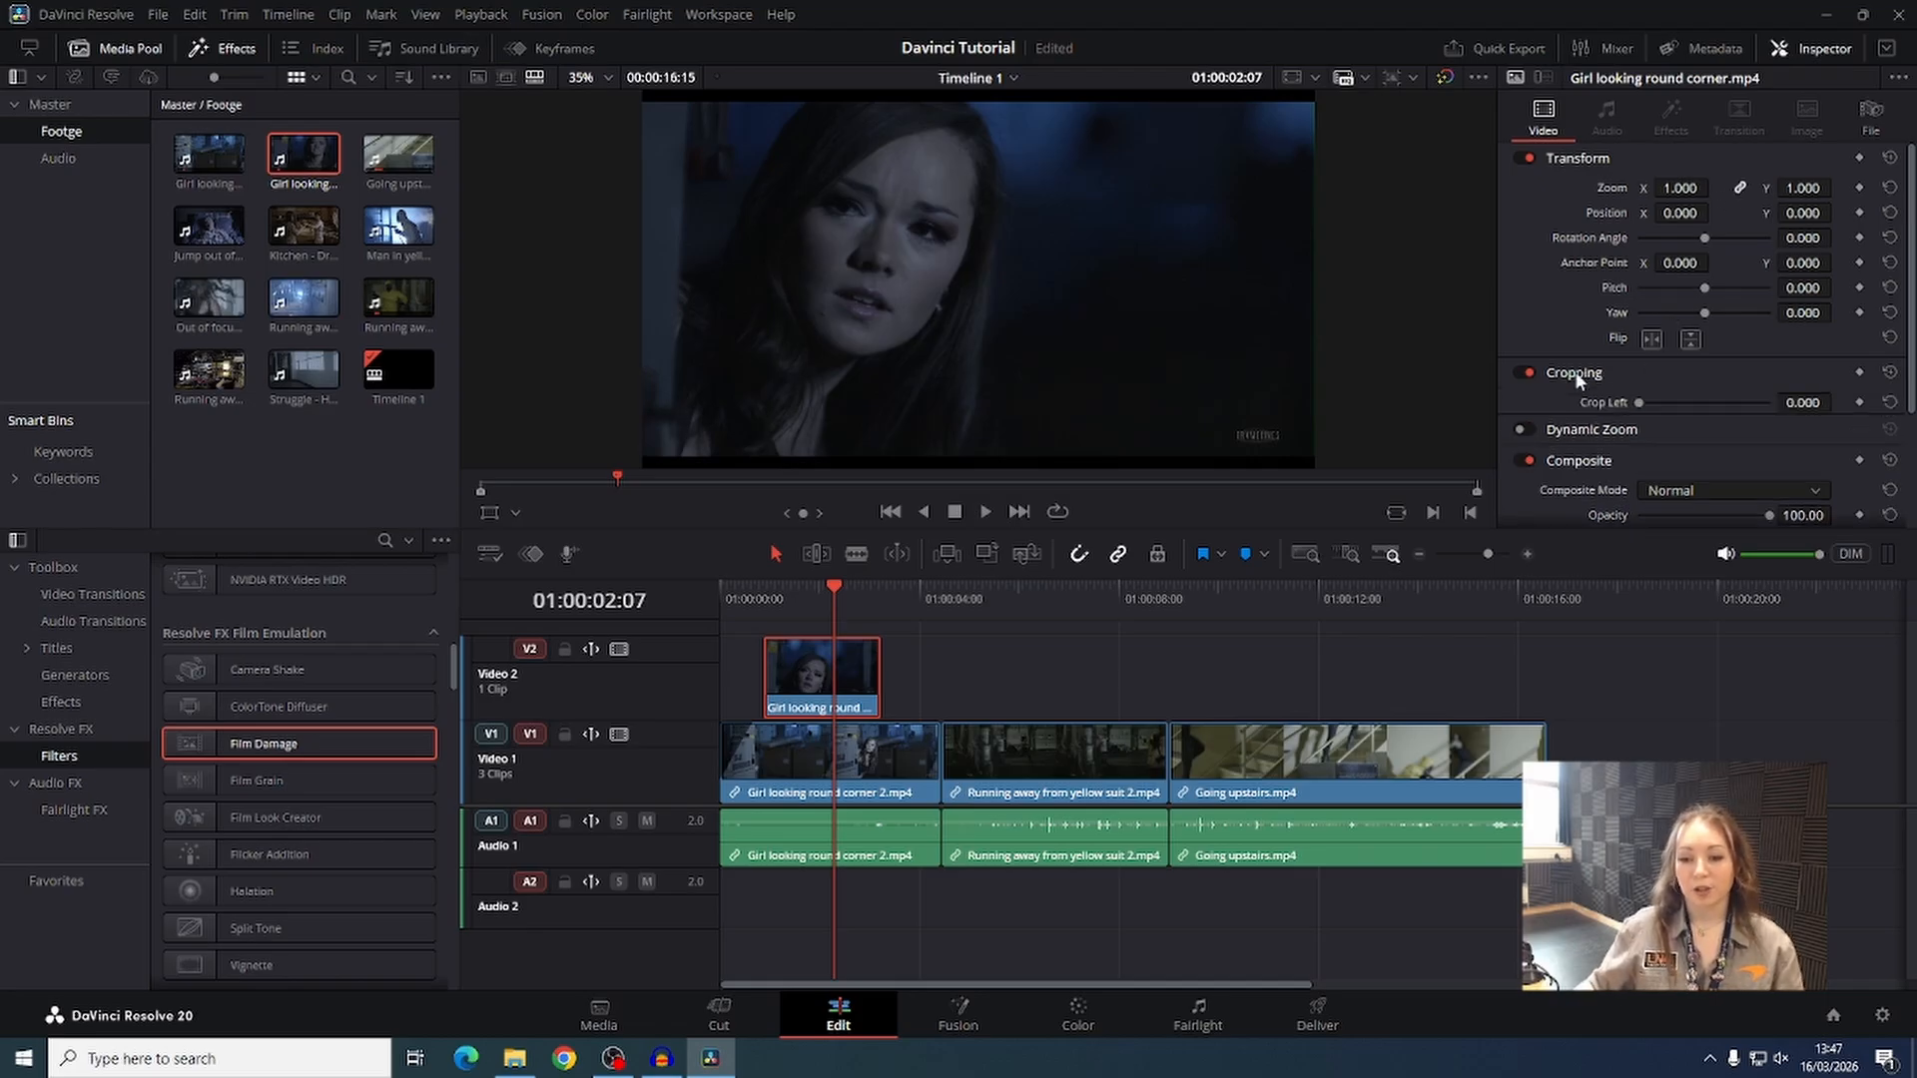
scroll(1577, 381, down, 2)
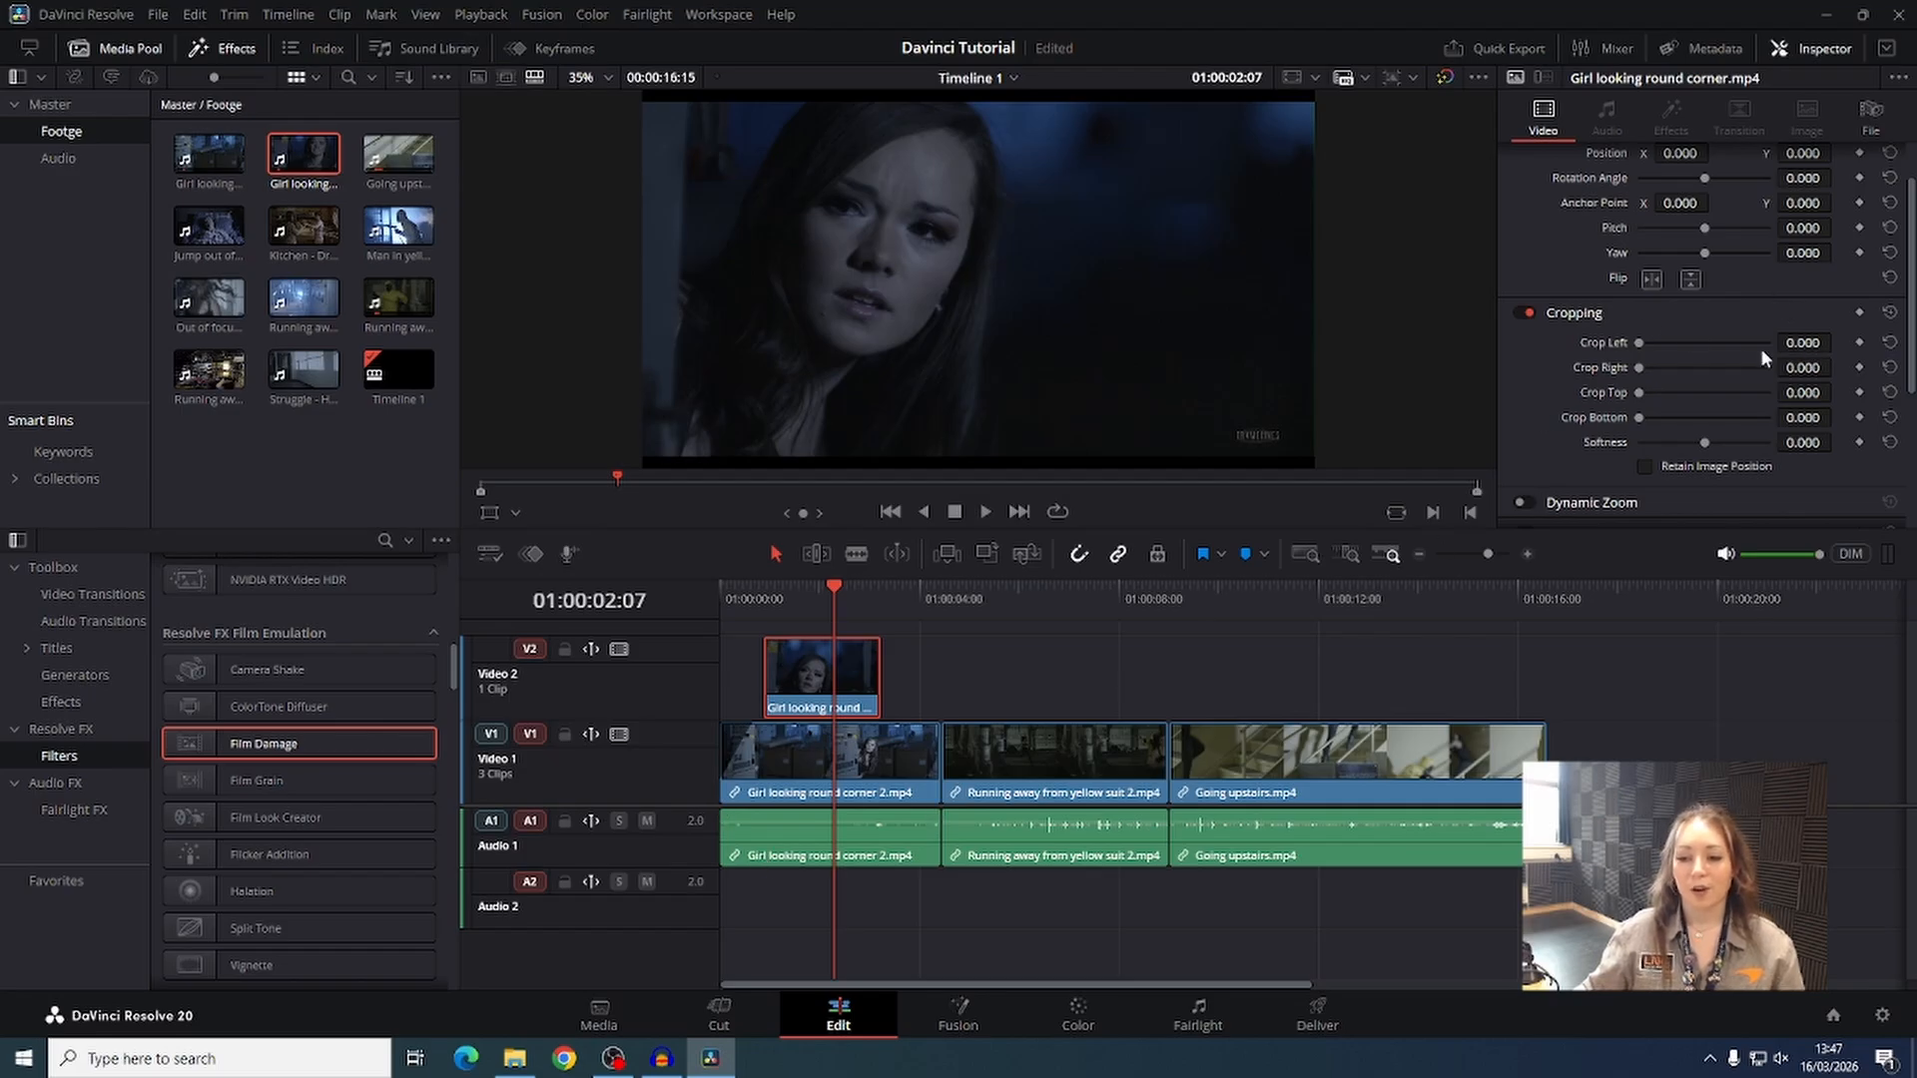
drag(1637, 347, 1692, 370)
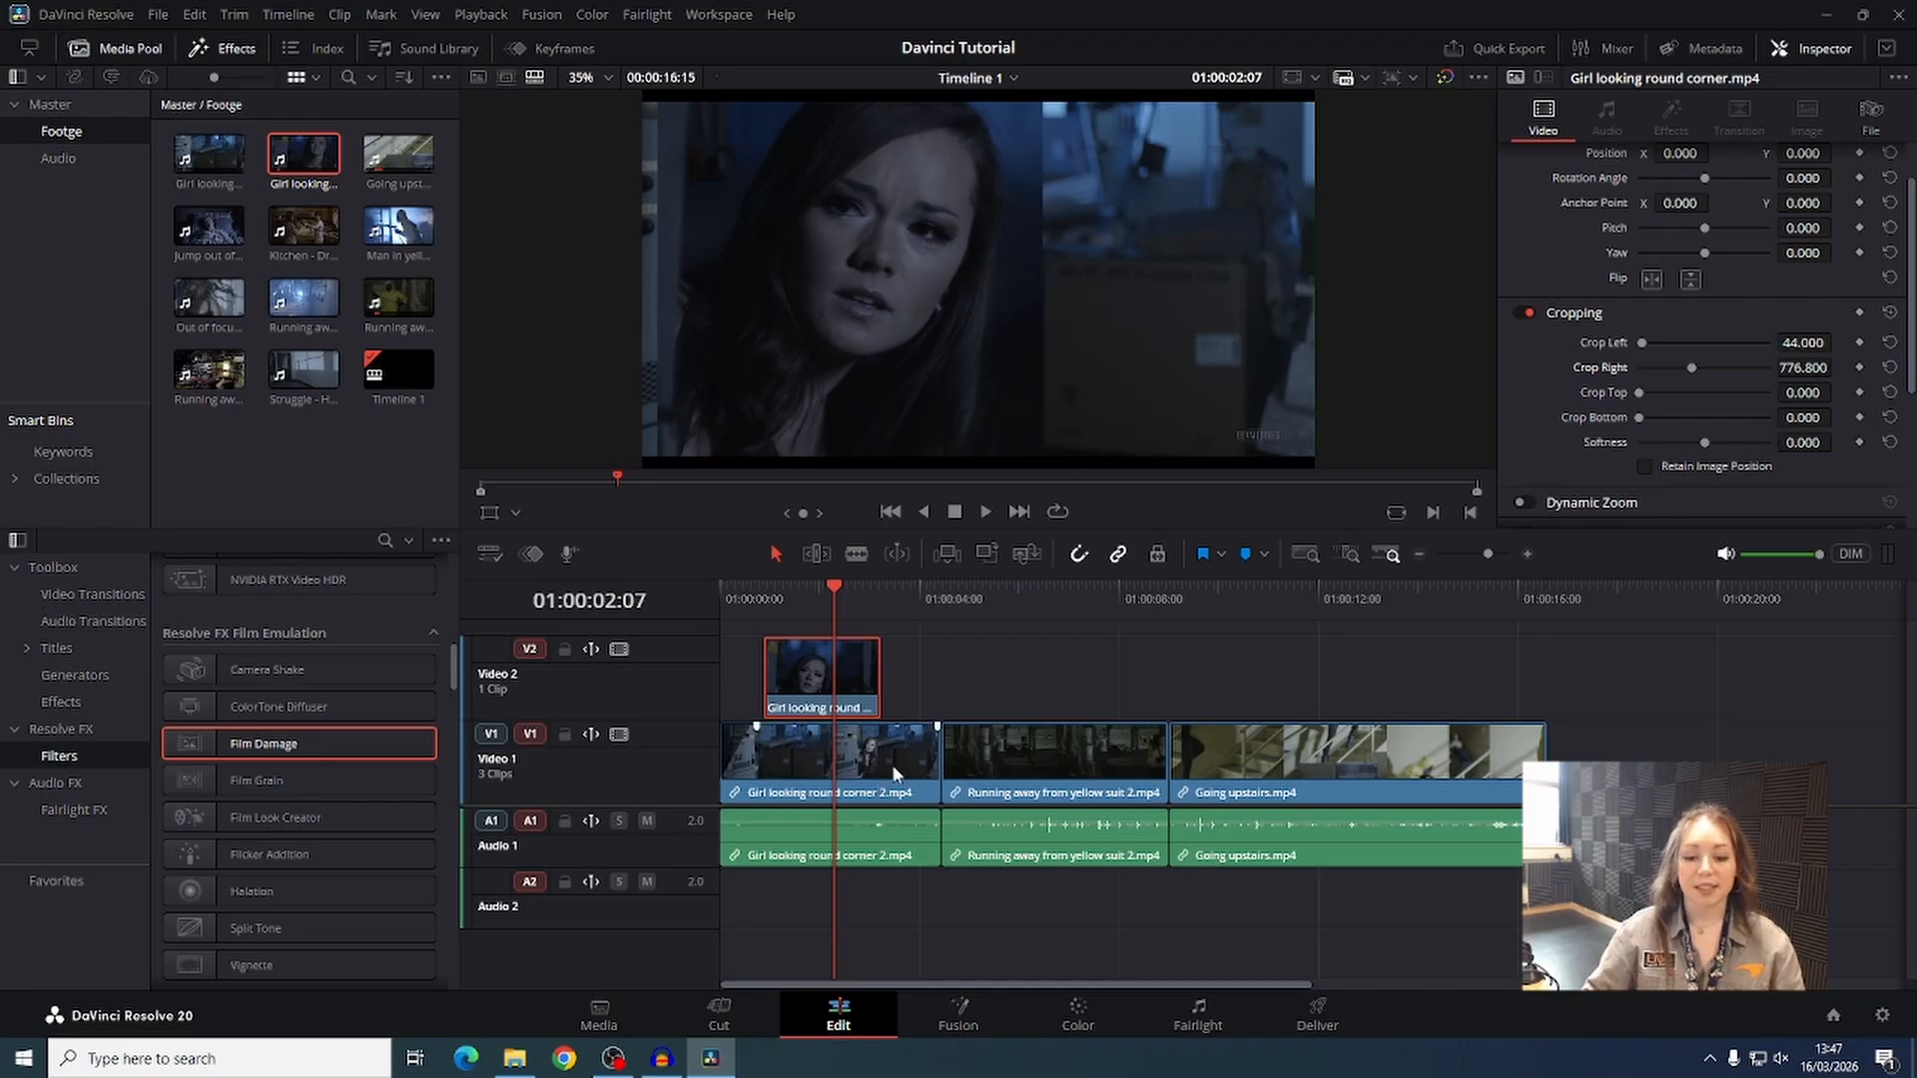
Scale the Girl looking round corner clip to 0.300 and position it at X 789, Y -296 as a picture-in-picture.
click(848, 765)
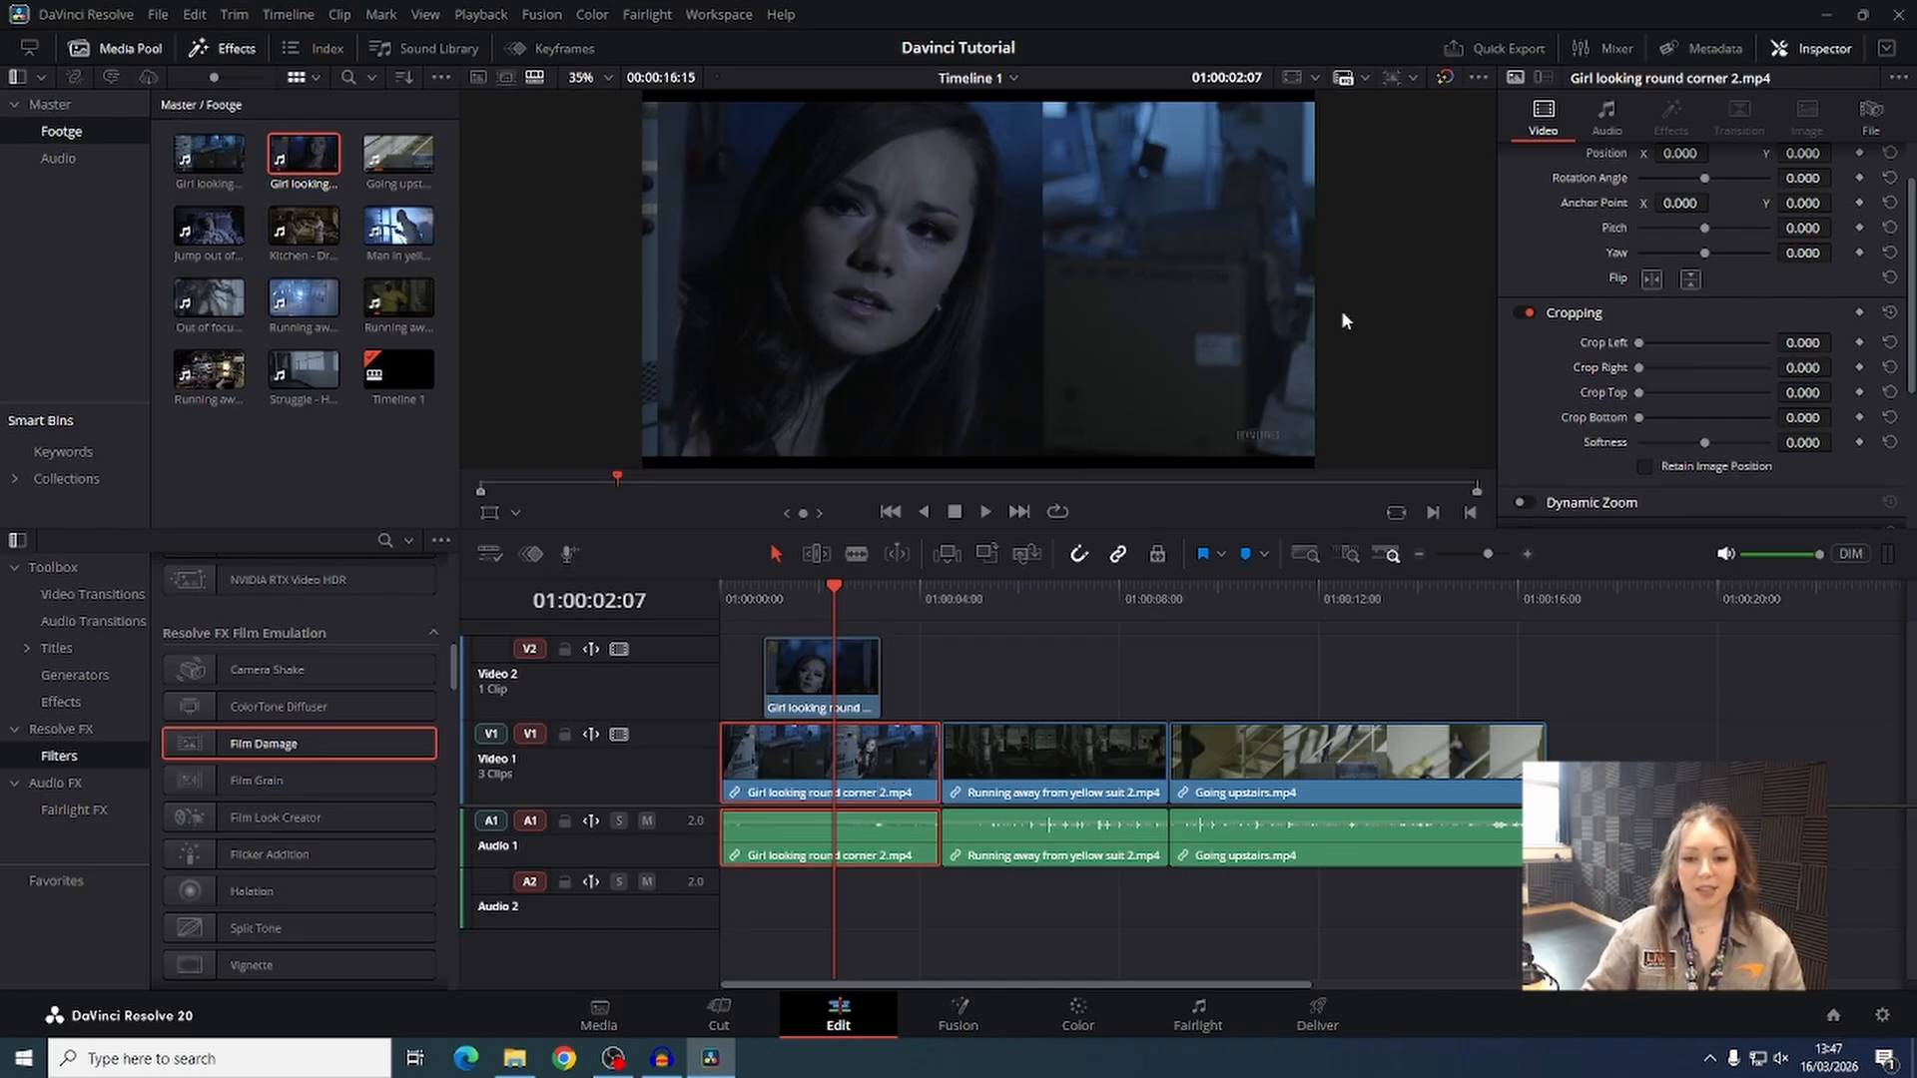
click(869, 665)
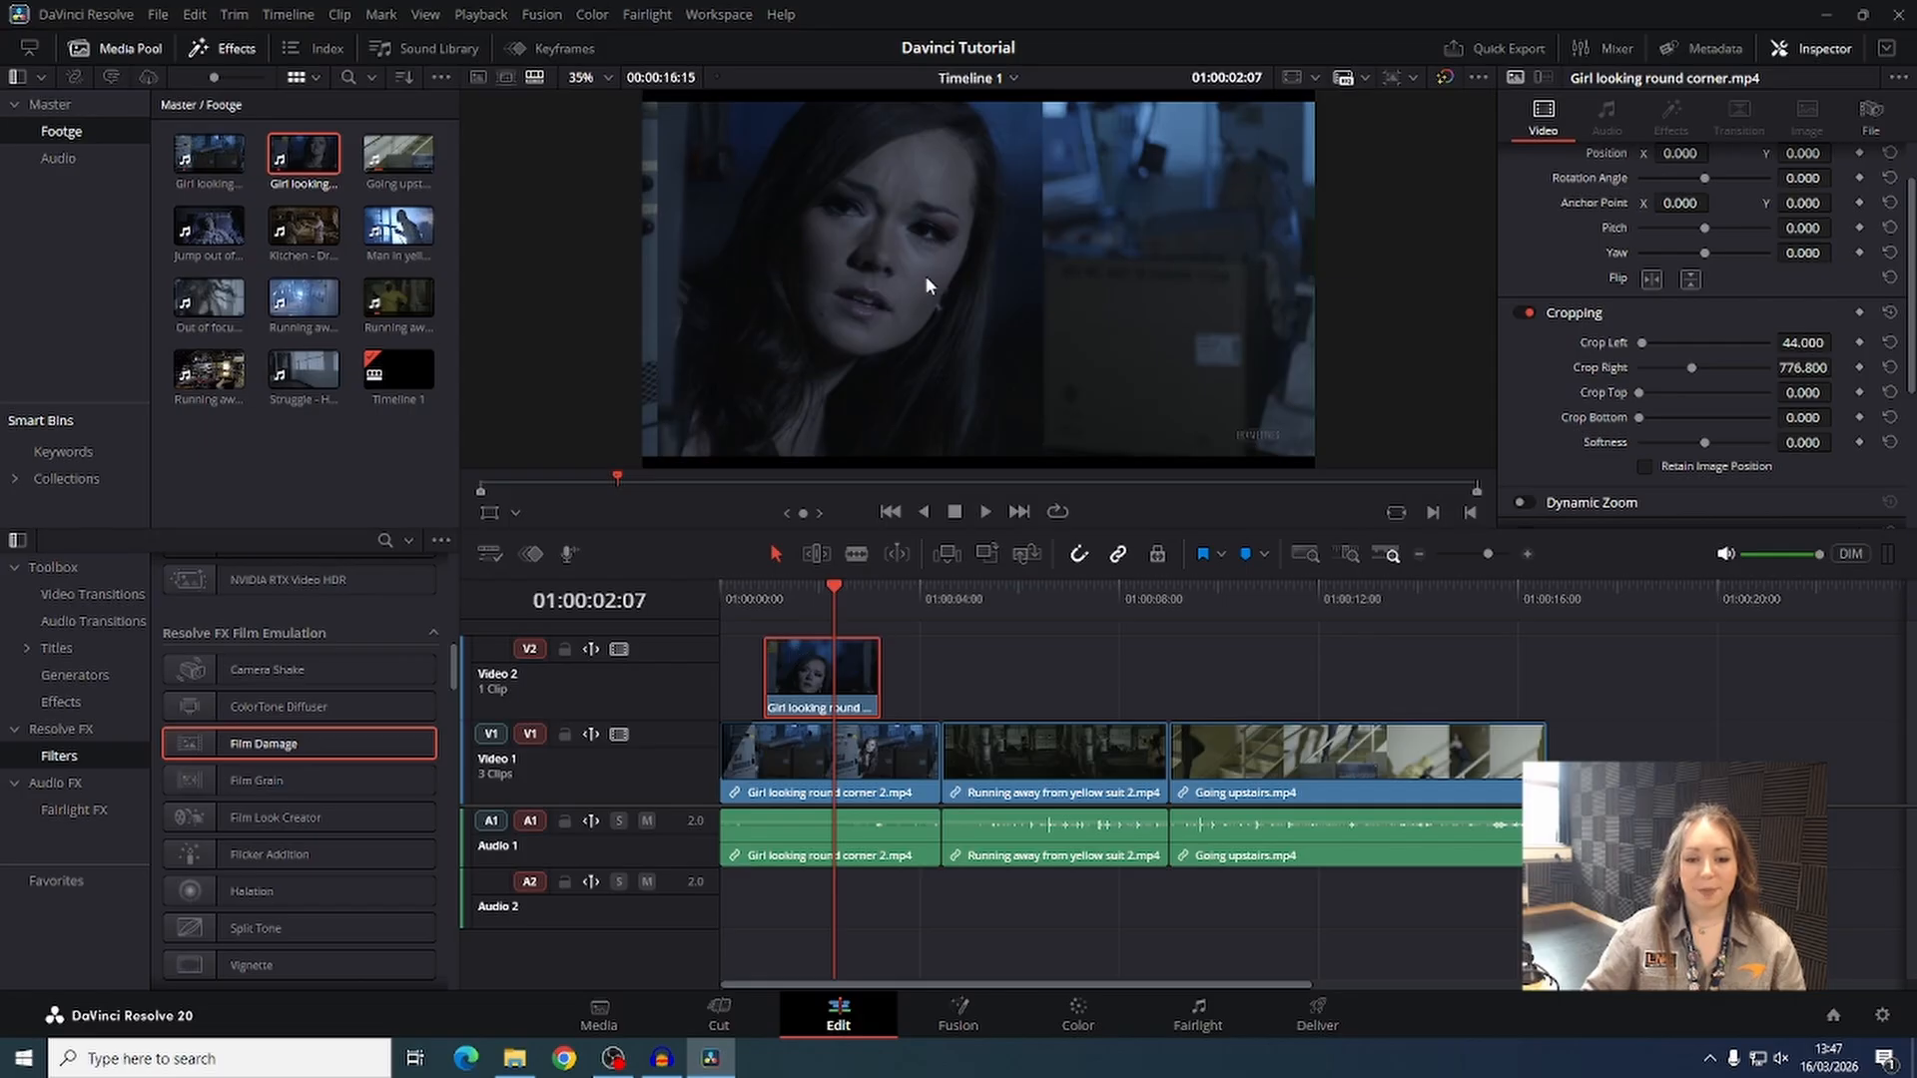
scroll(1697, 320, up, 2)
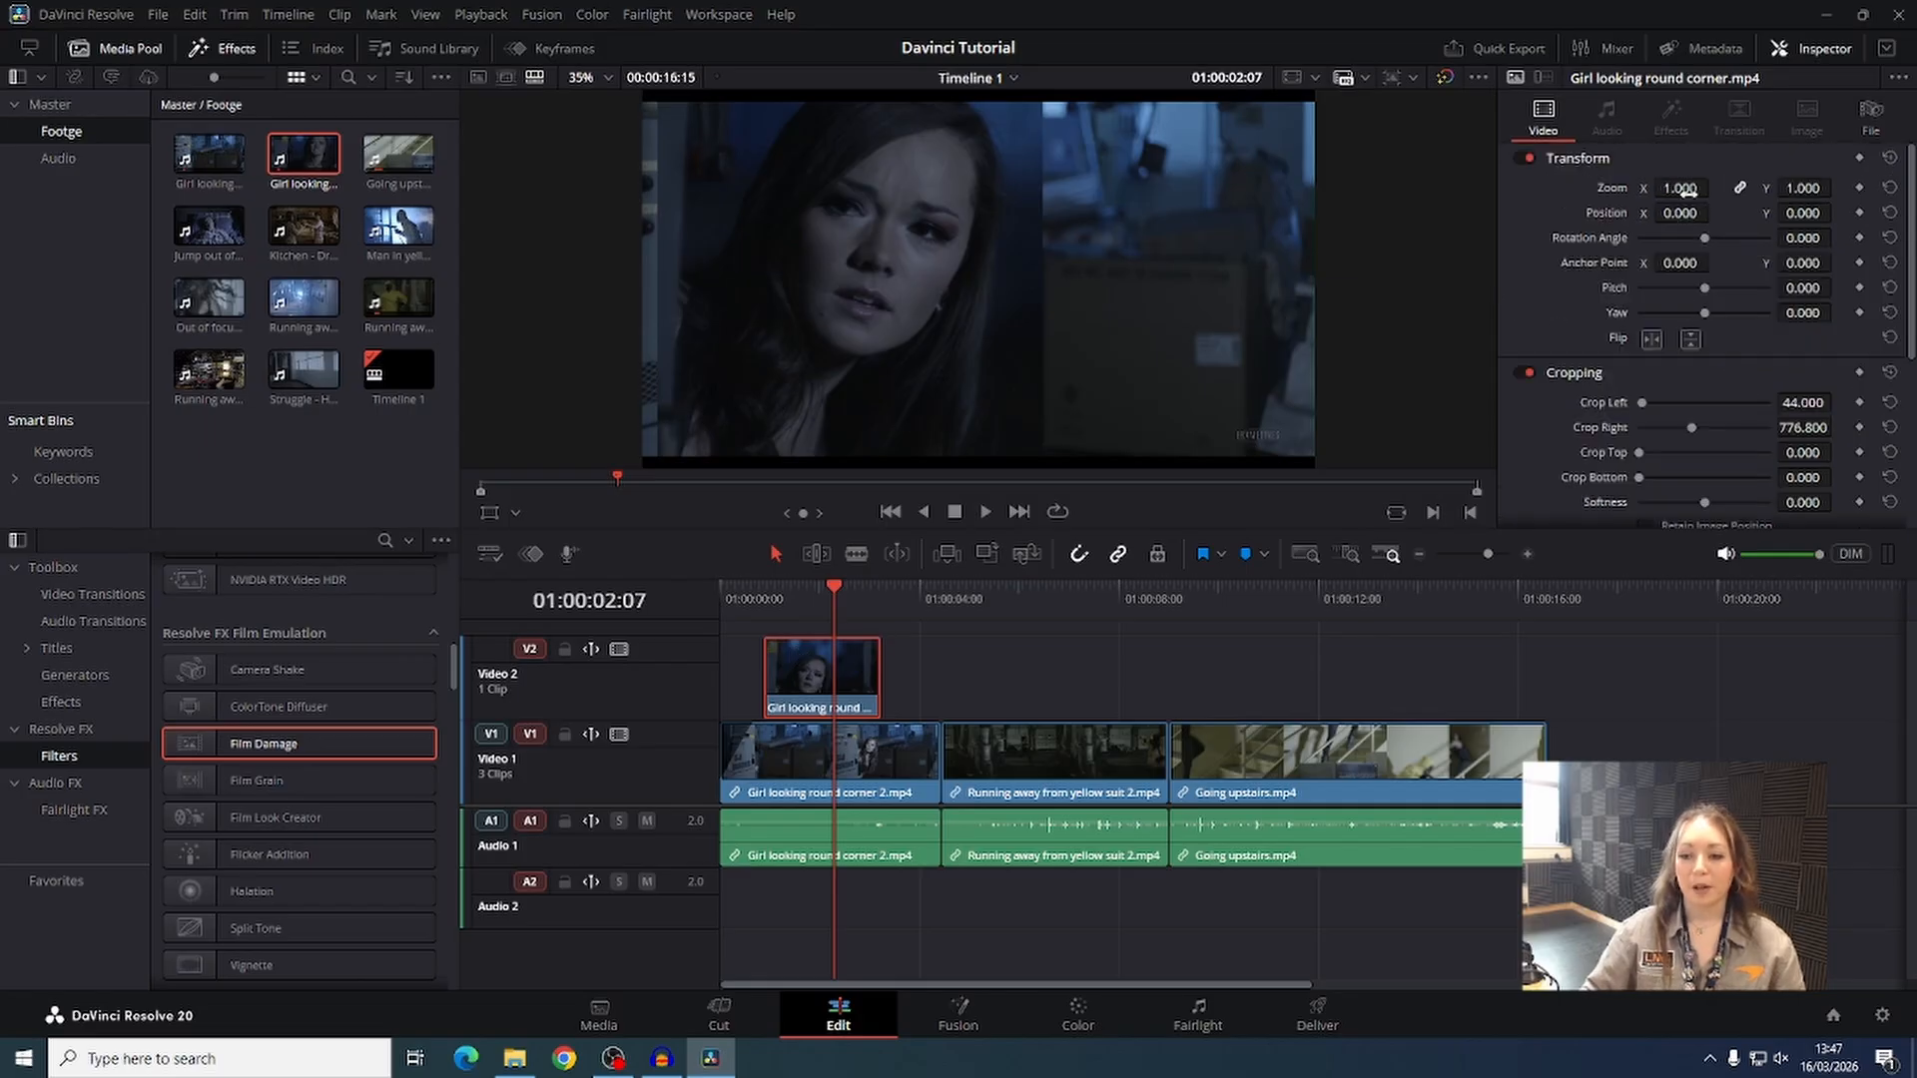
drag(1685, 189, 1775, 210)
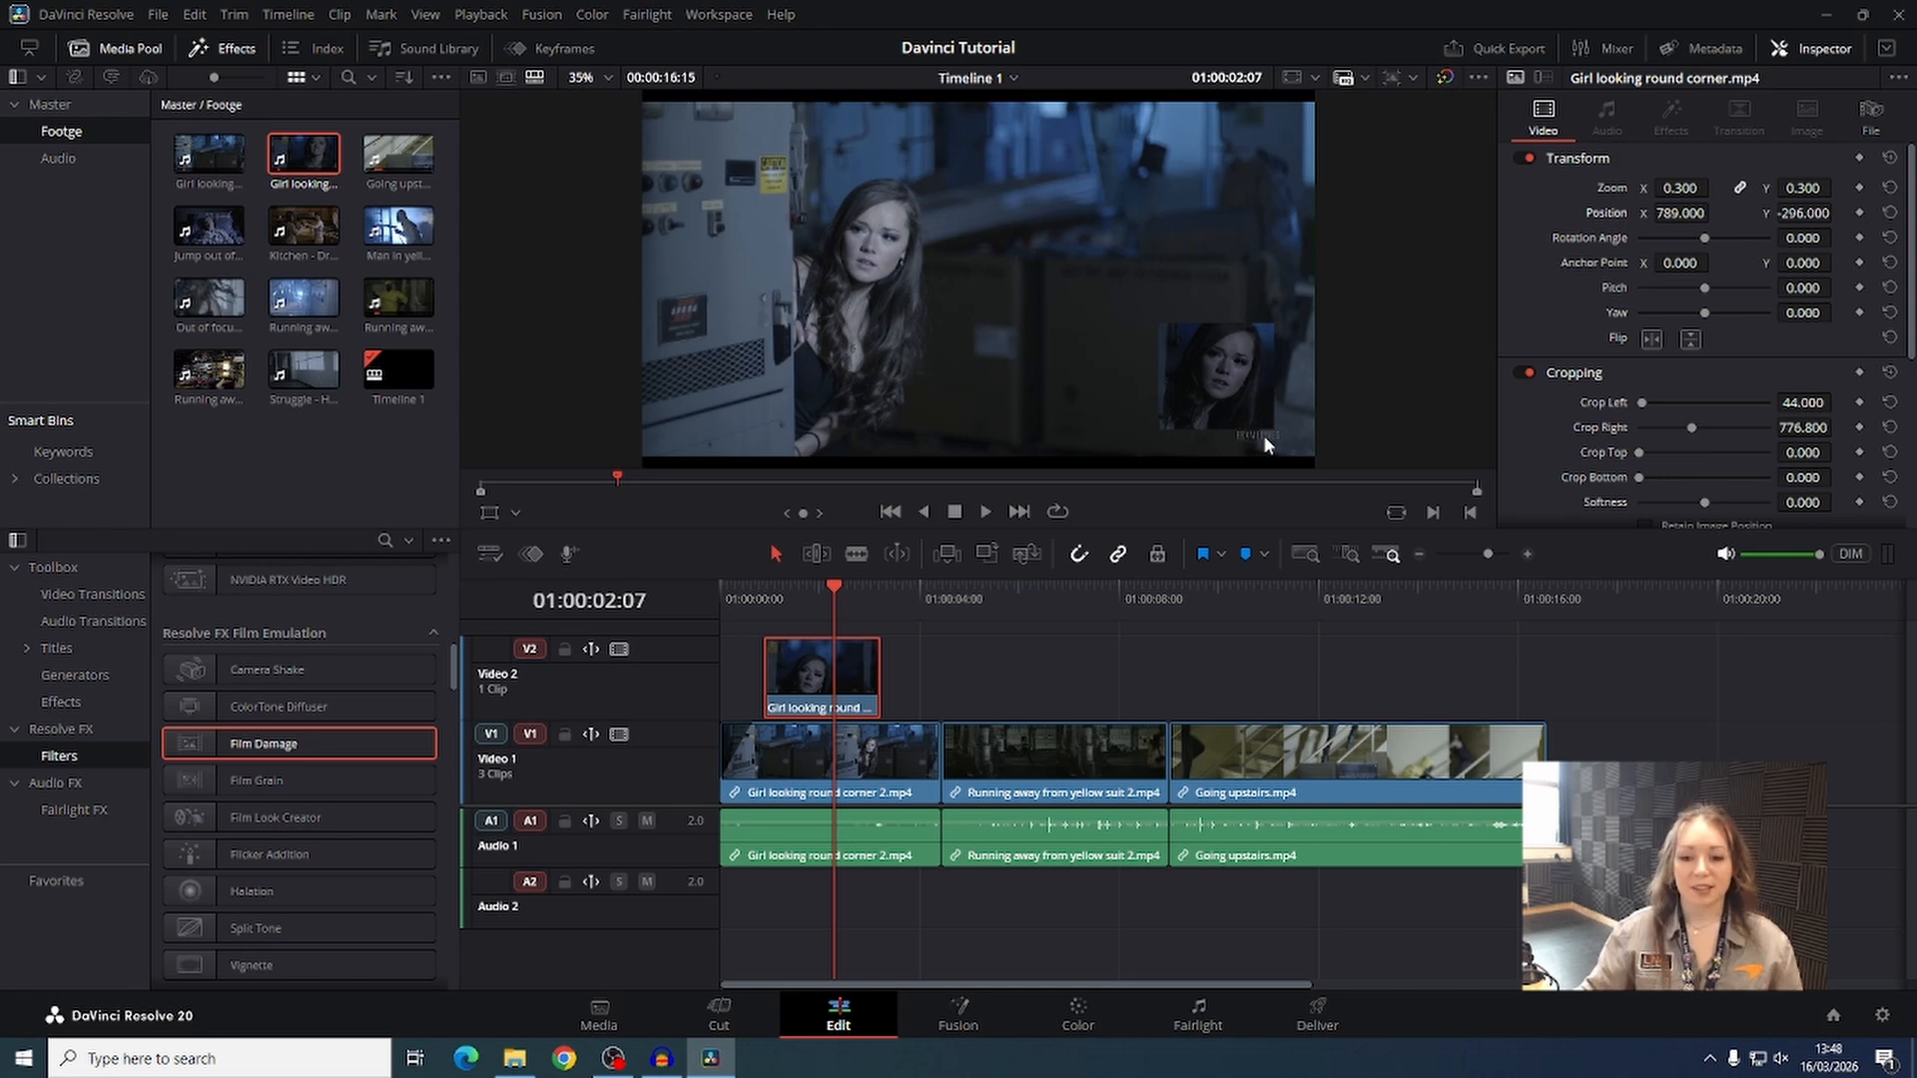
Undo the position, zoom and cropping changes on the Girl looking round corner clip.
key(ctrl+z)
key(ctrl+z)
key(ctrl+z)
key(ctrl+z)
key(ctrl+z)
key(ctrl+z)
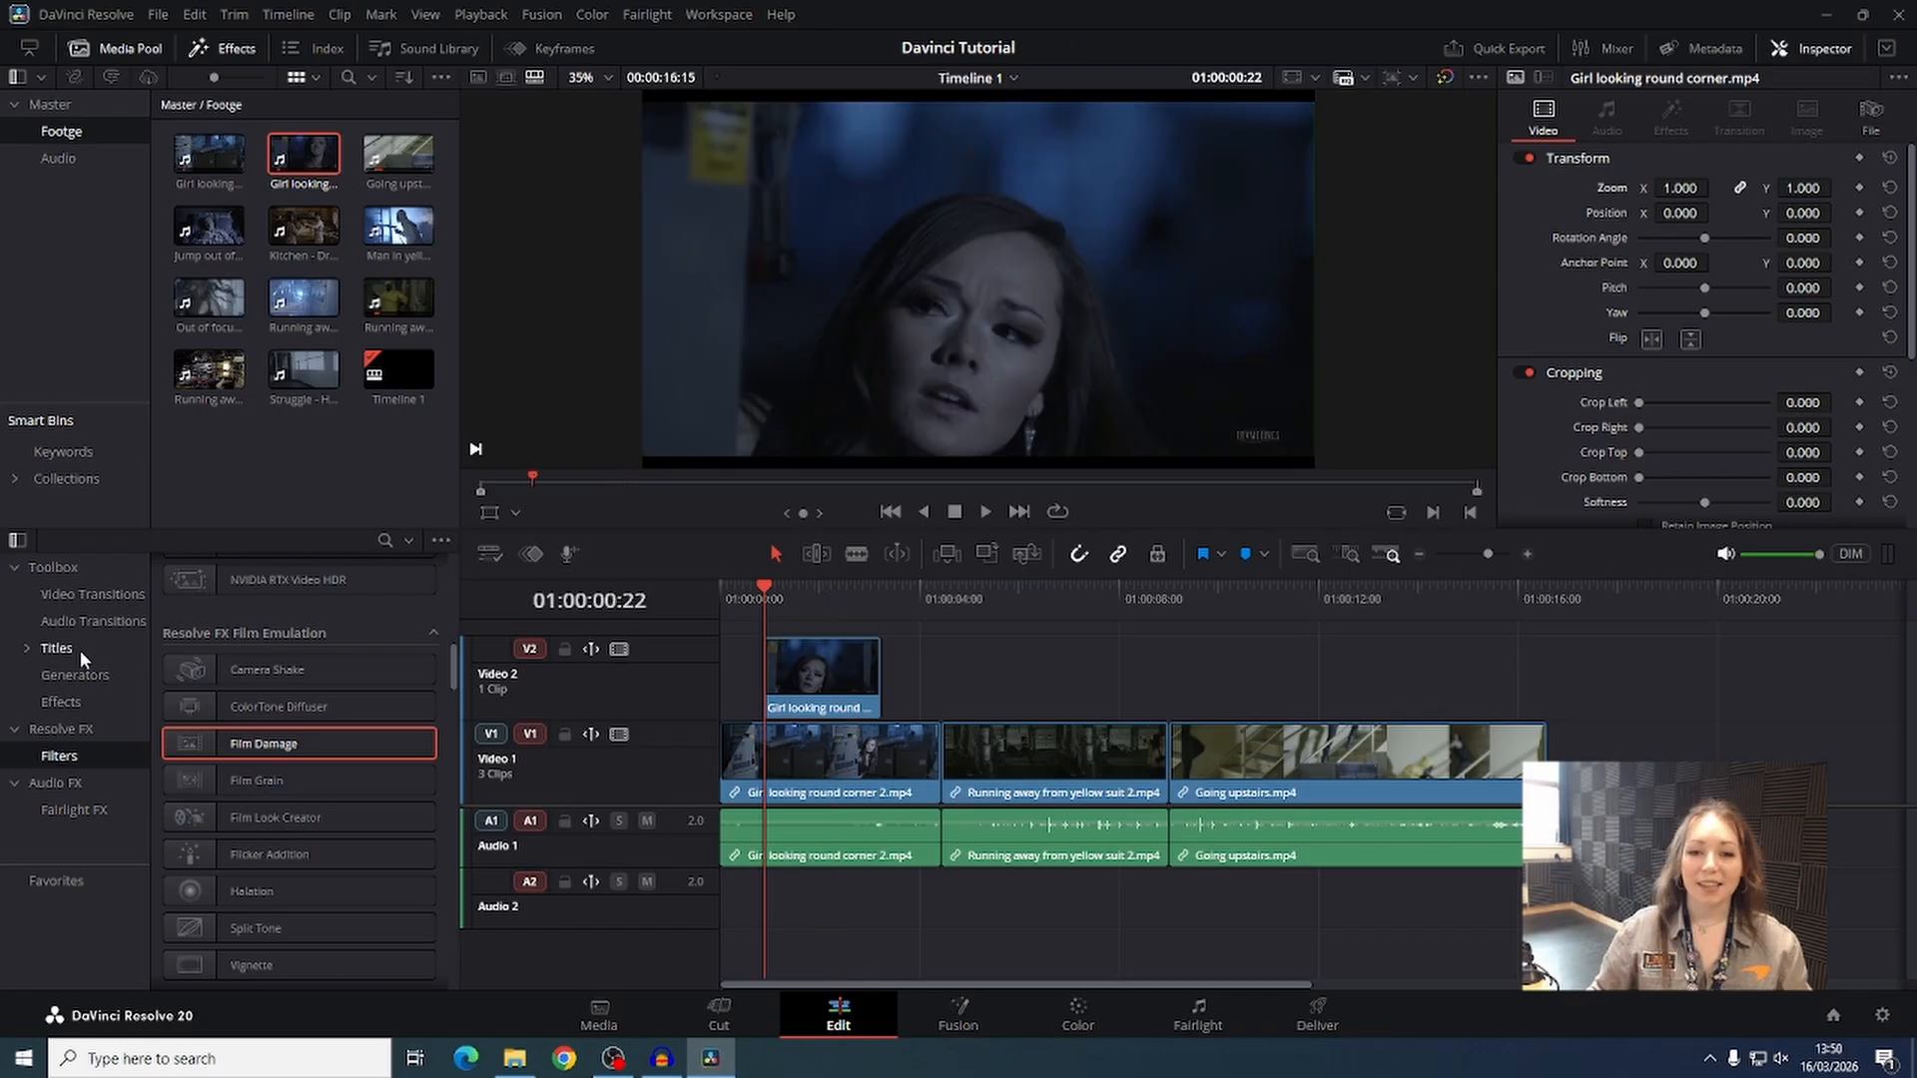
Browse the title presets and add a Text+ title on Video 2 starting above Running away from yellow suit 2.
click(80, 651)
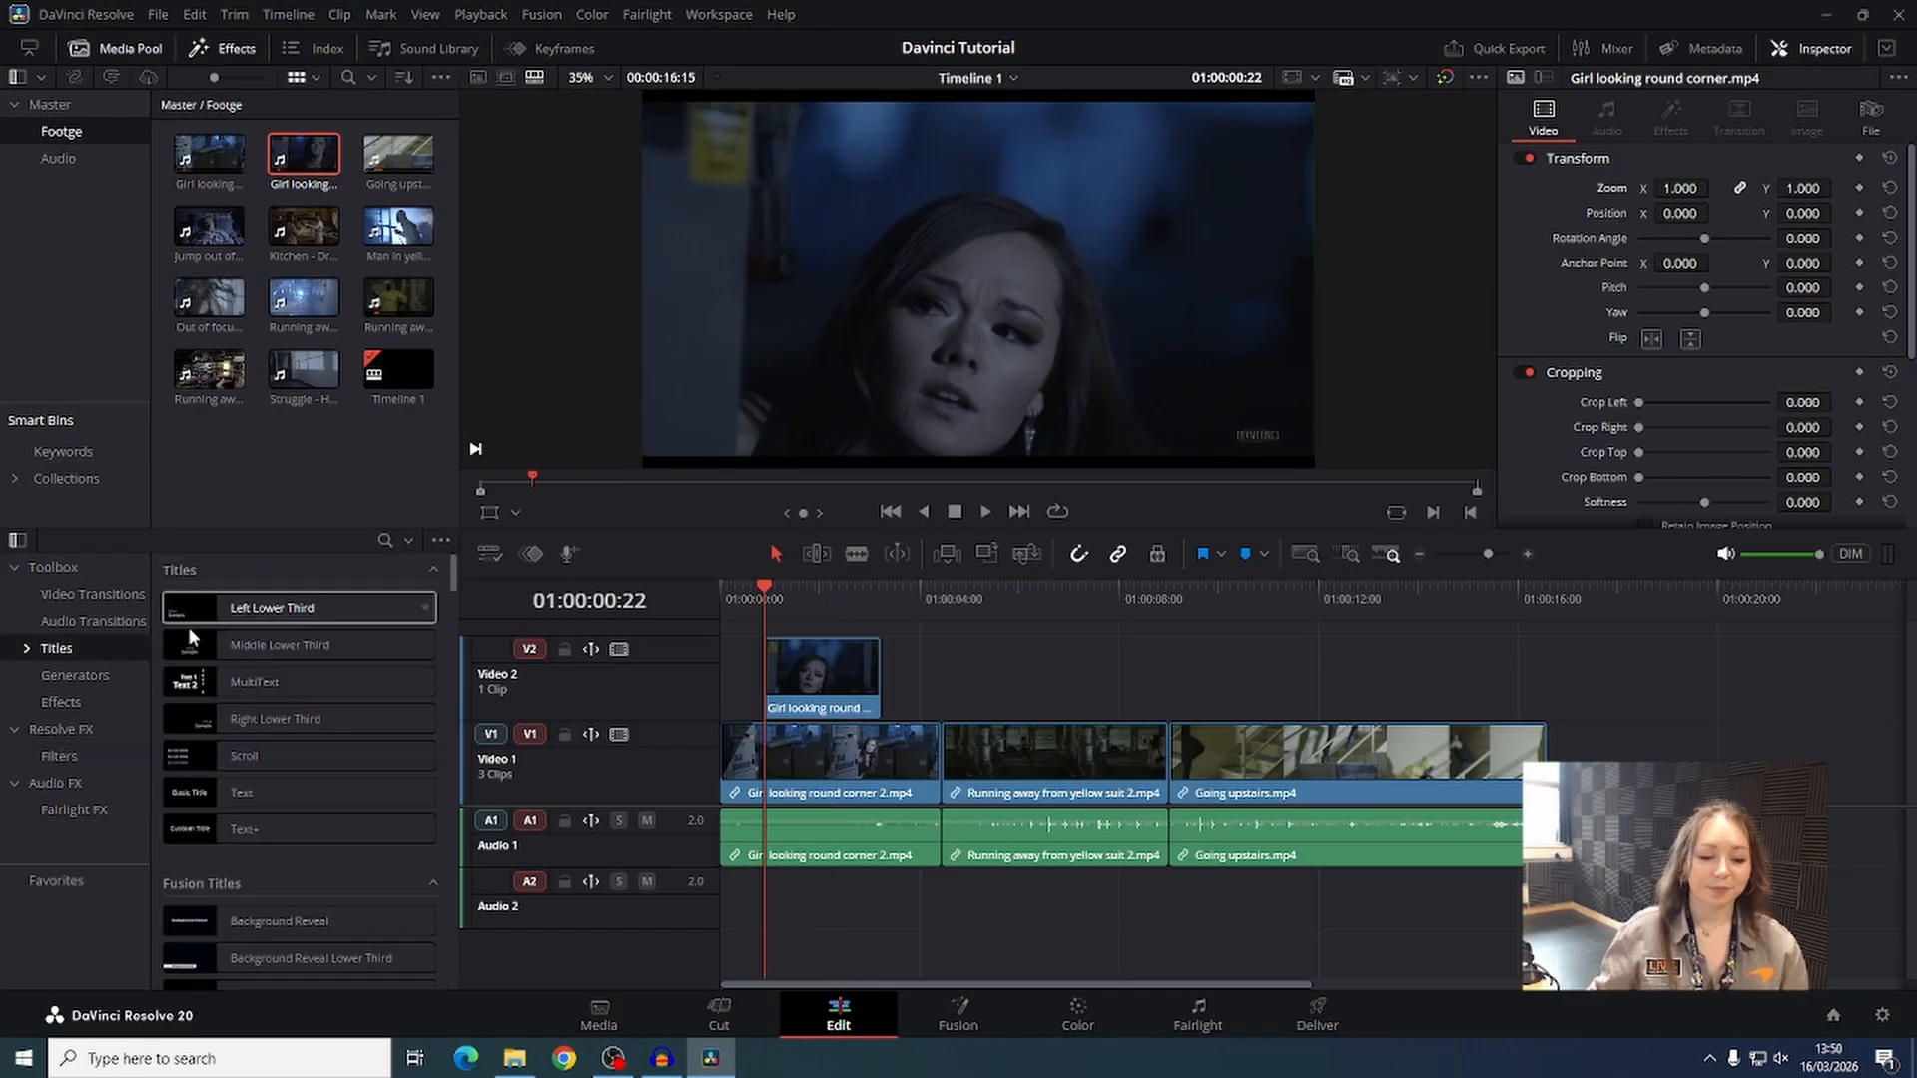
click(285, 608)
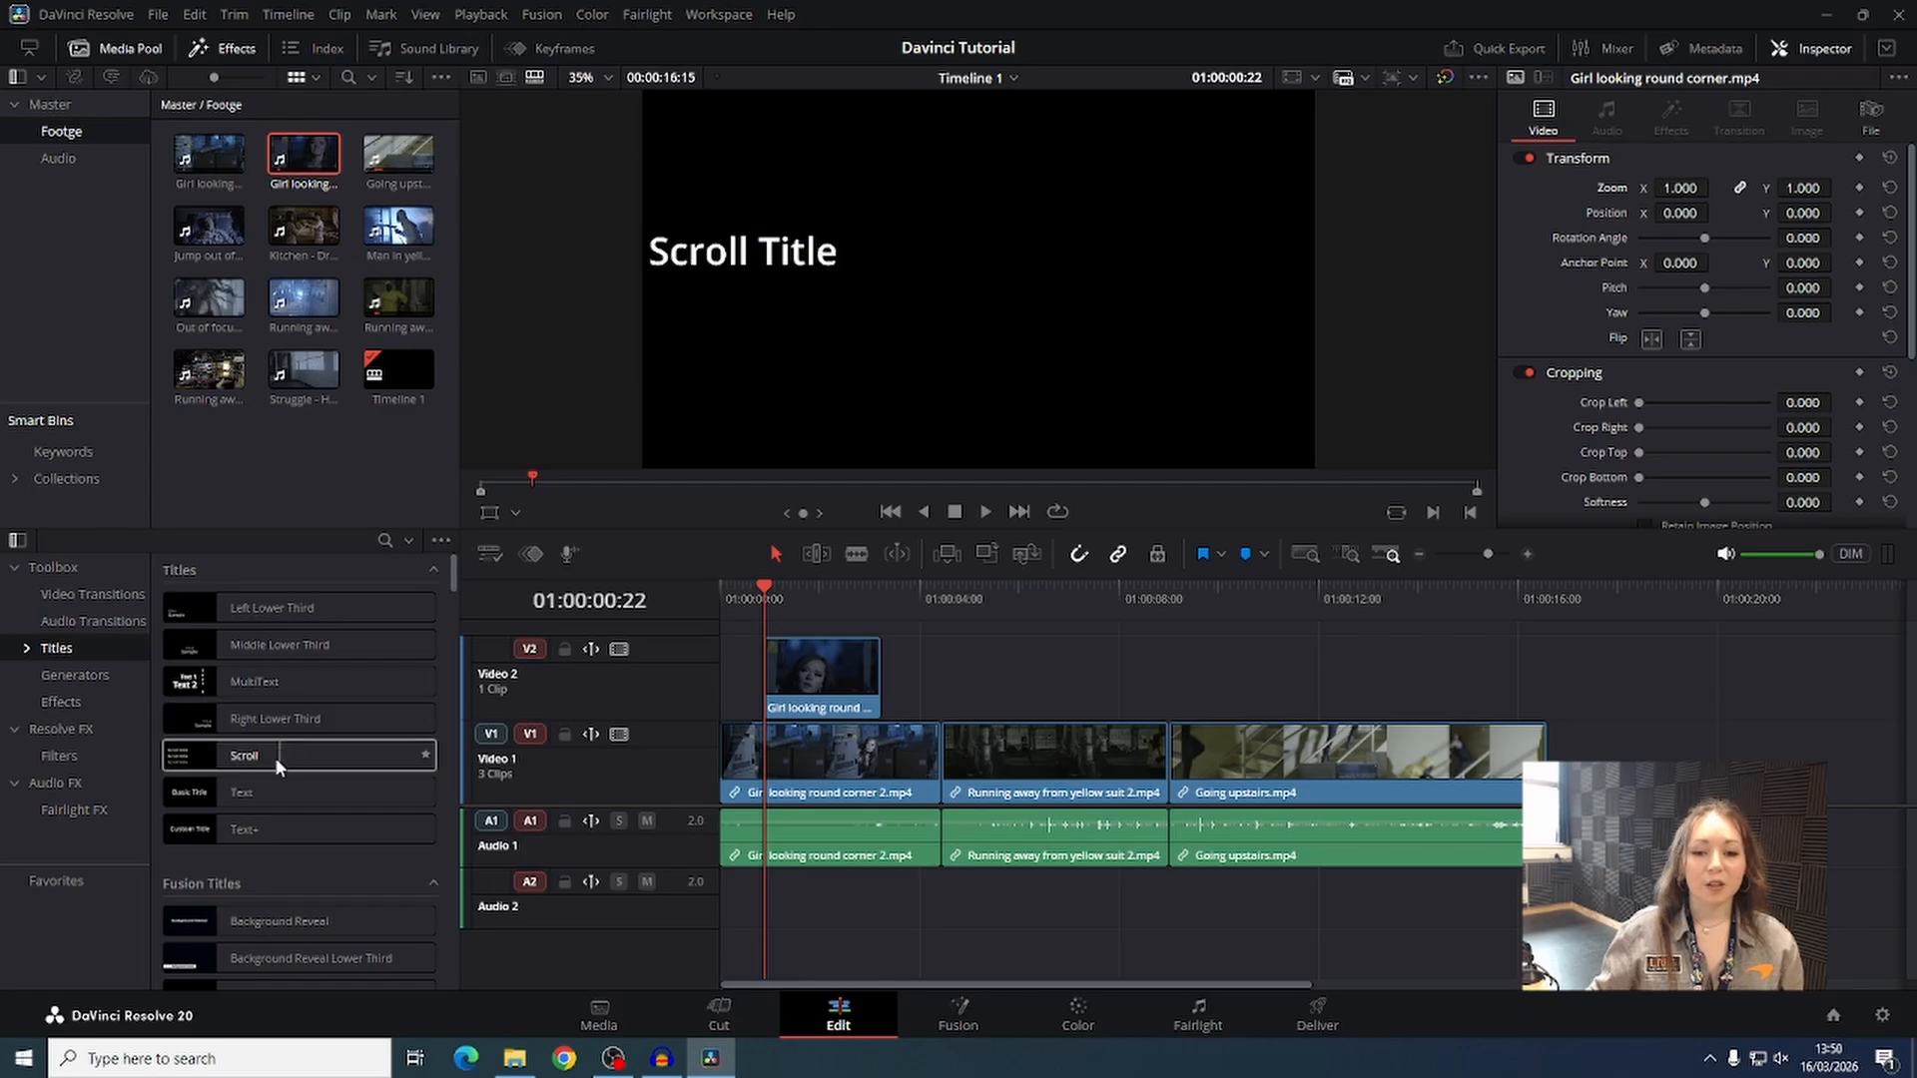
scroll(219, 895, down, 2)
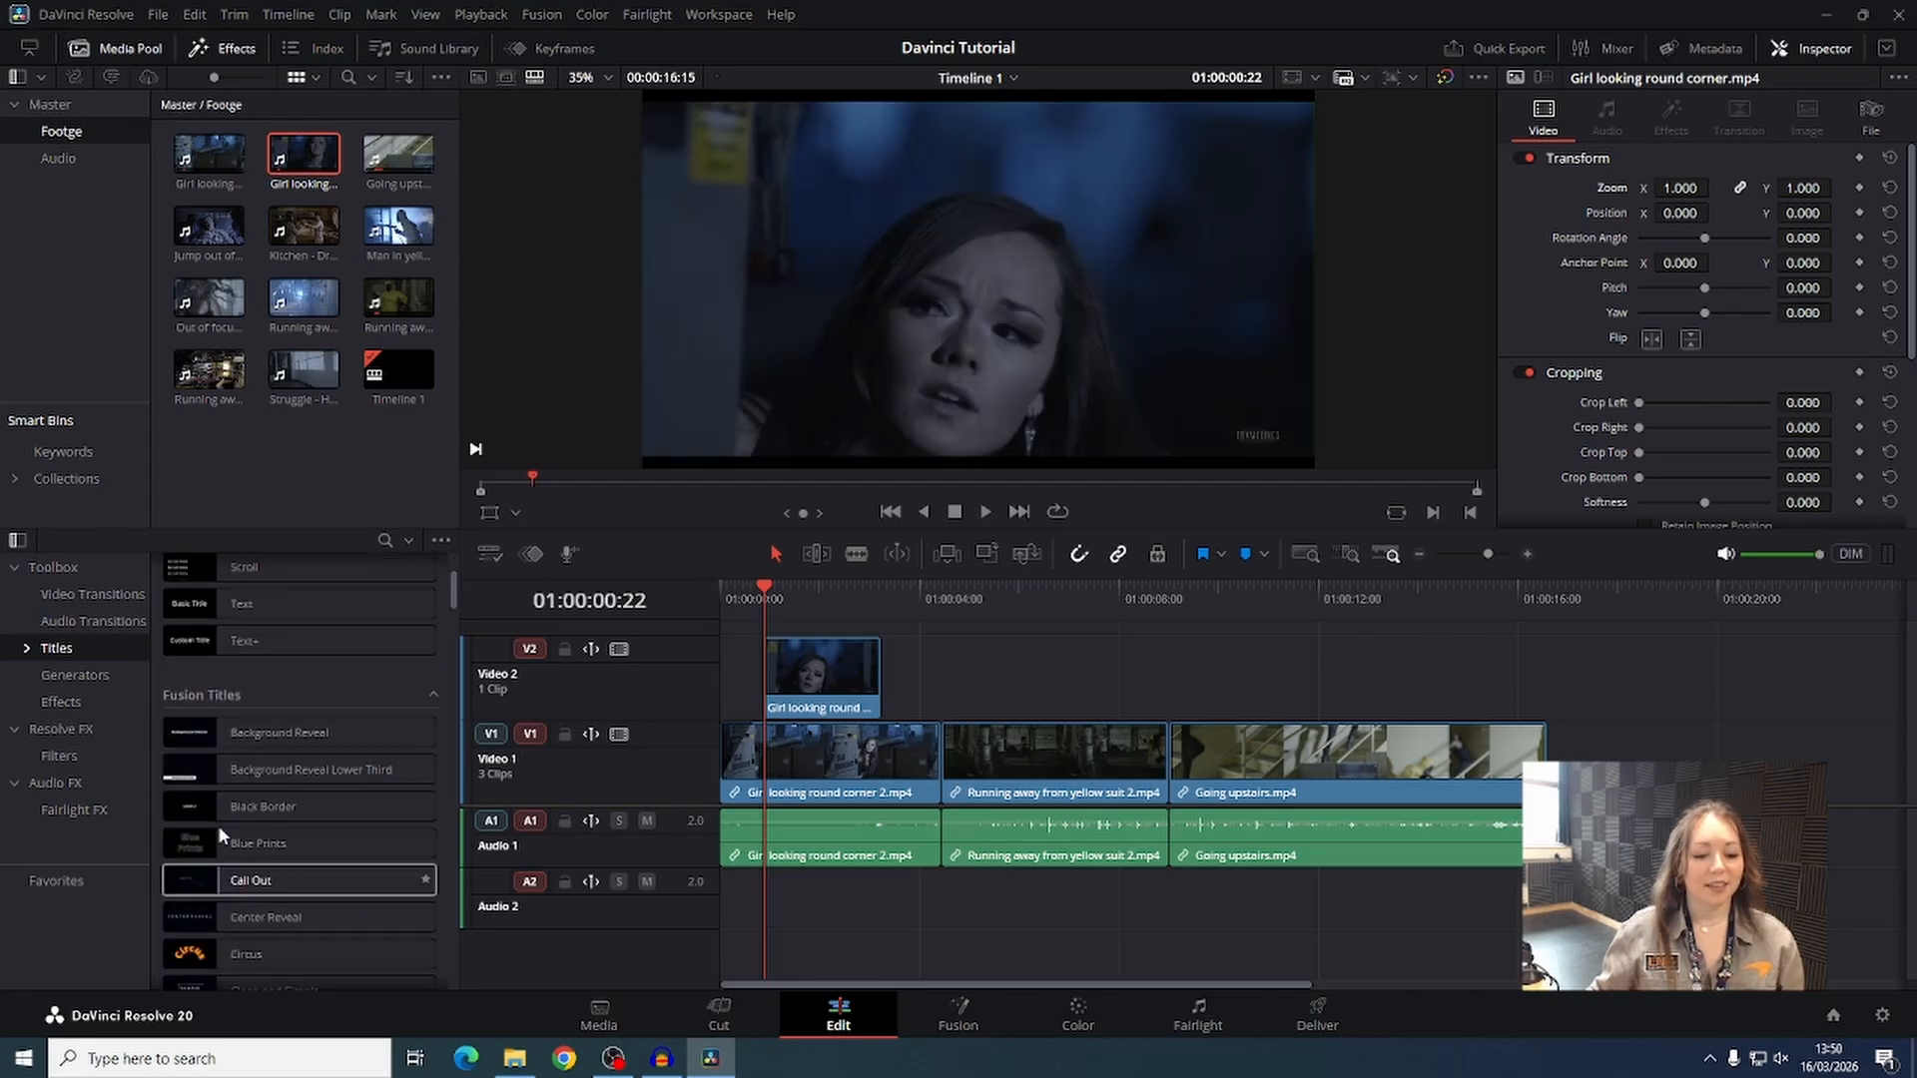
scroll(285, 959, down, 3)
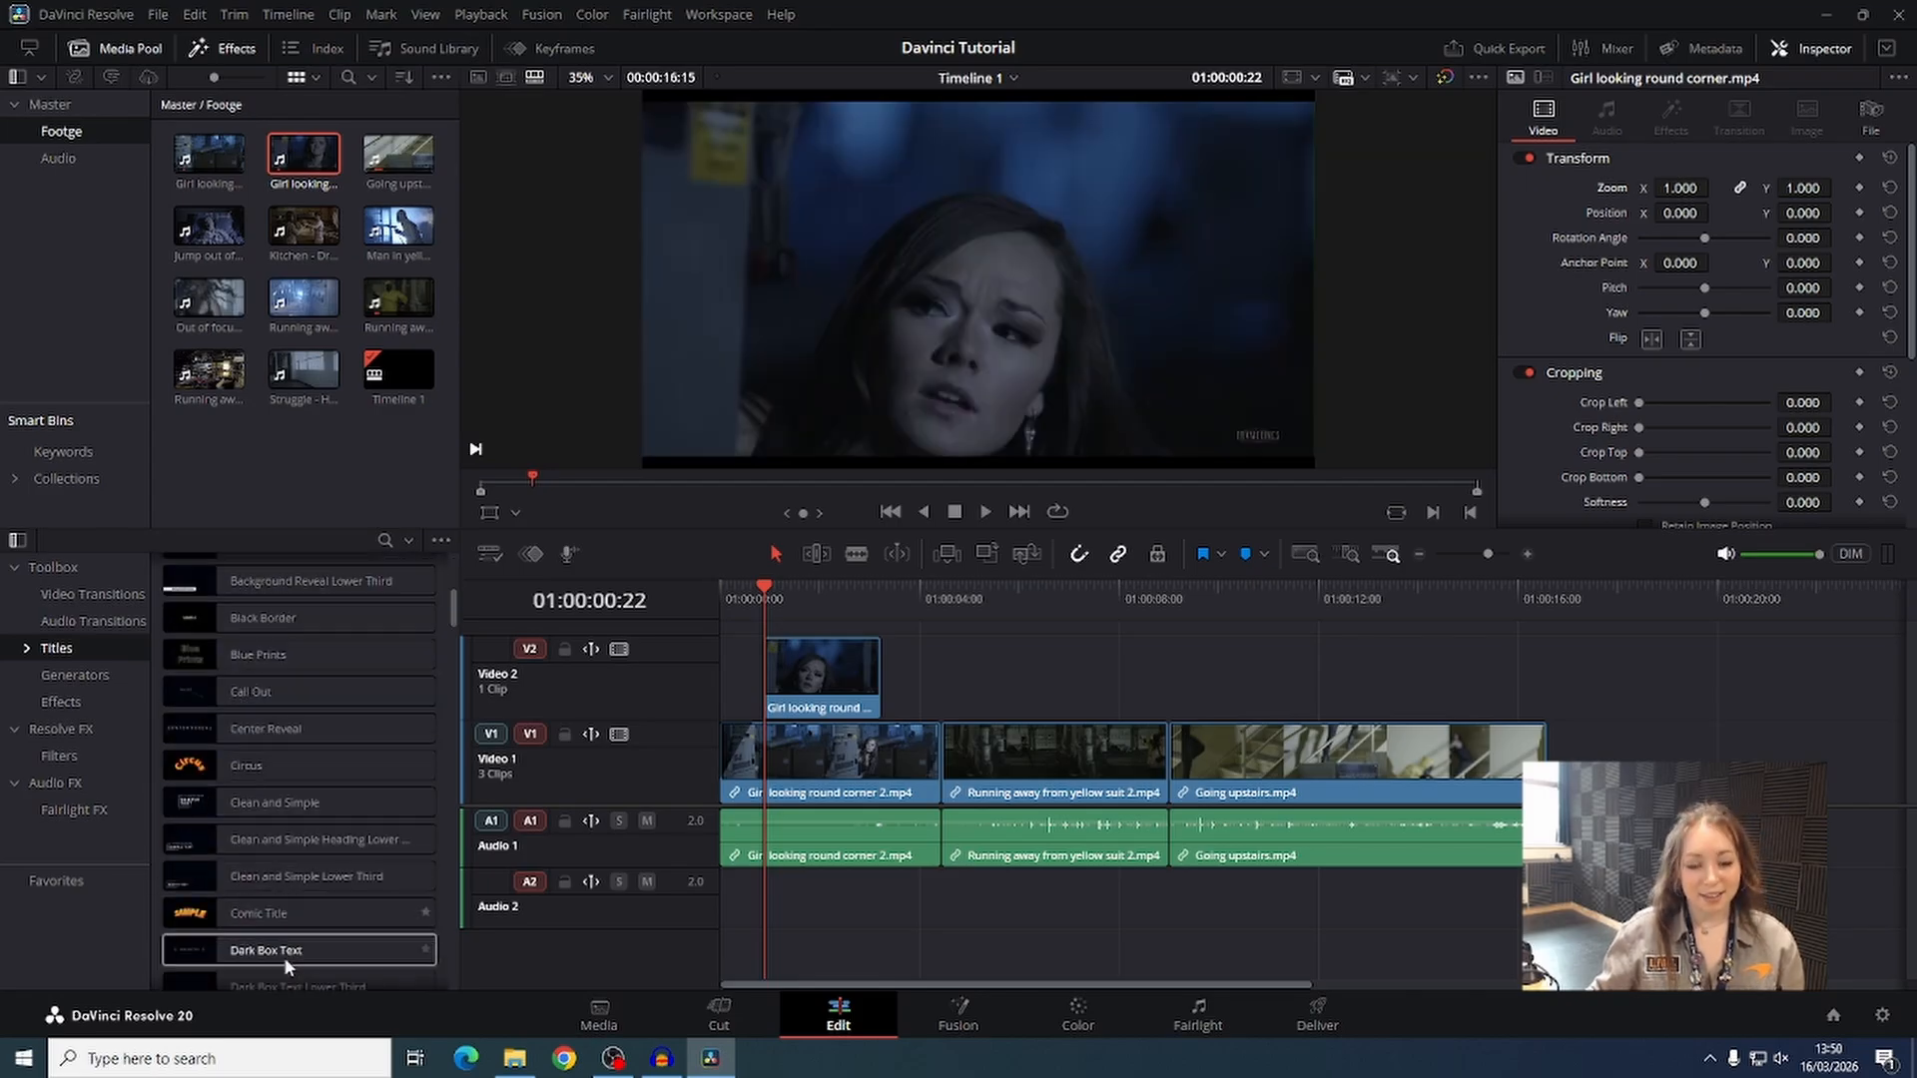
scroll(299, 839, up, 5)
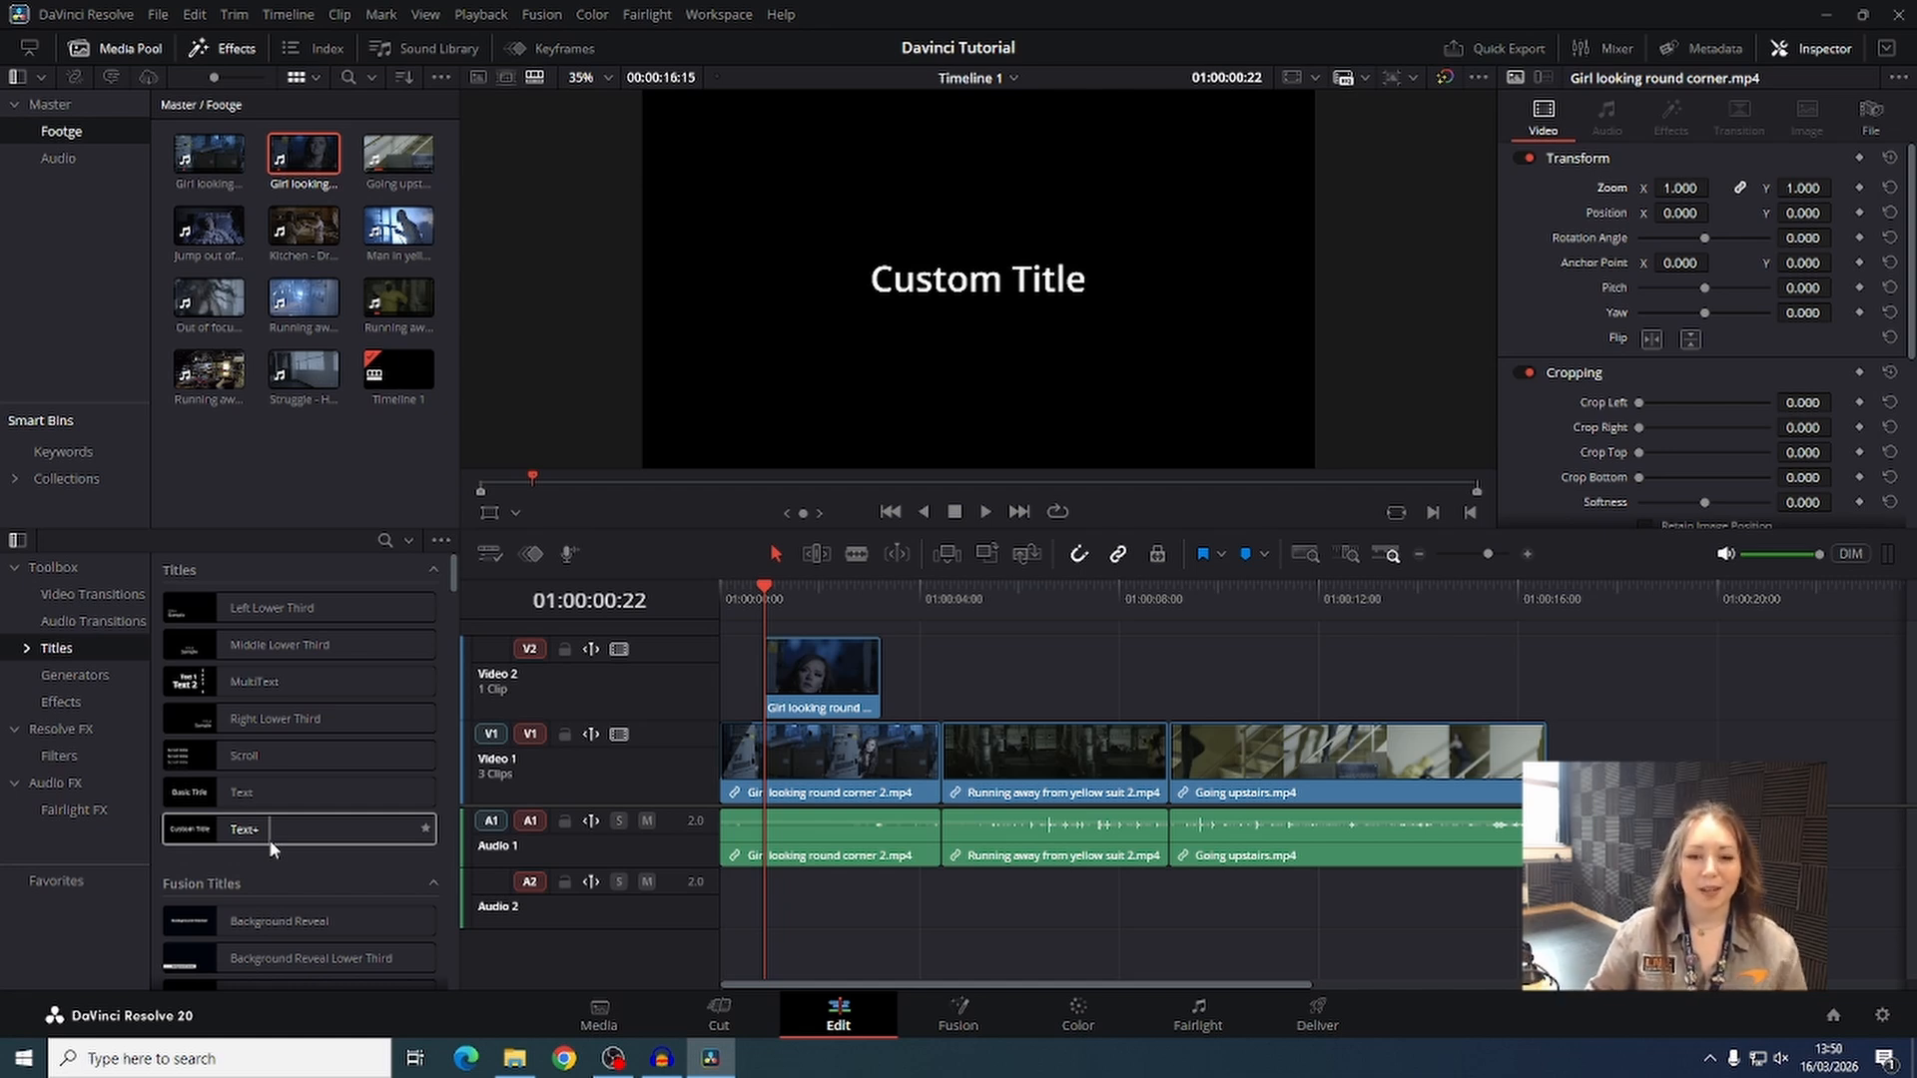
drag(272, 847, 940, 694)
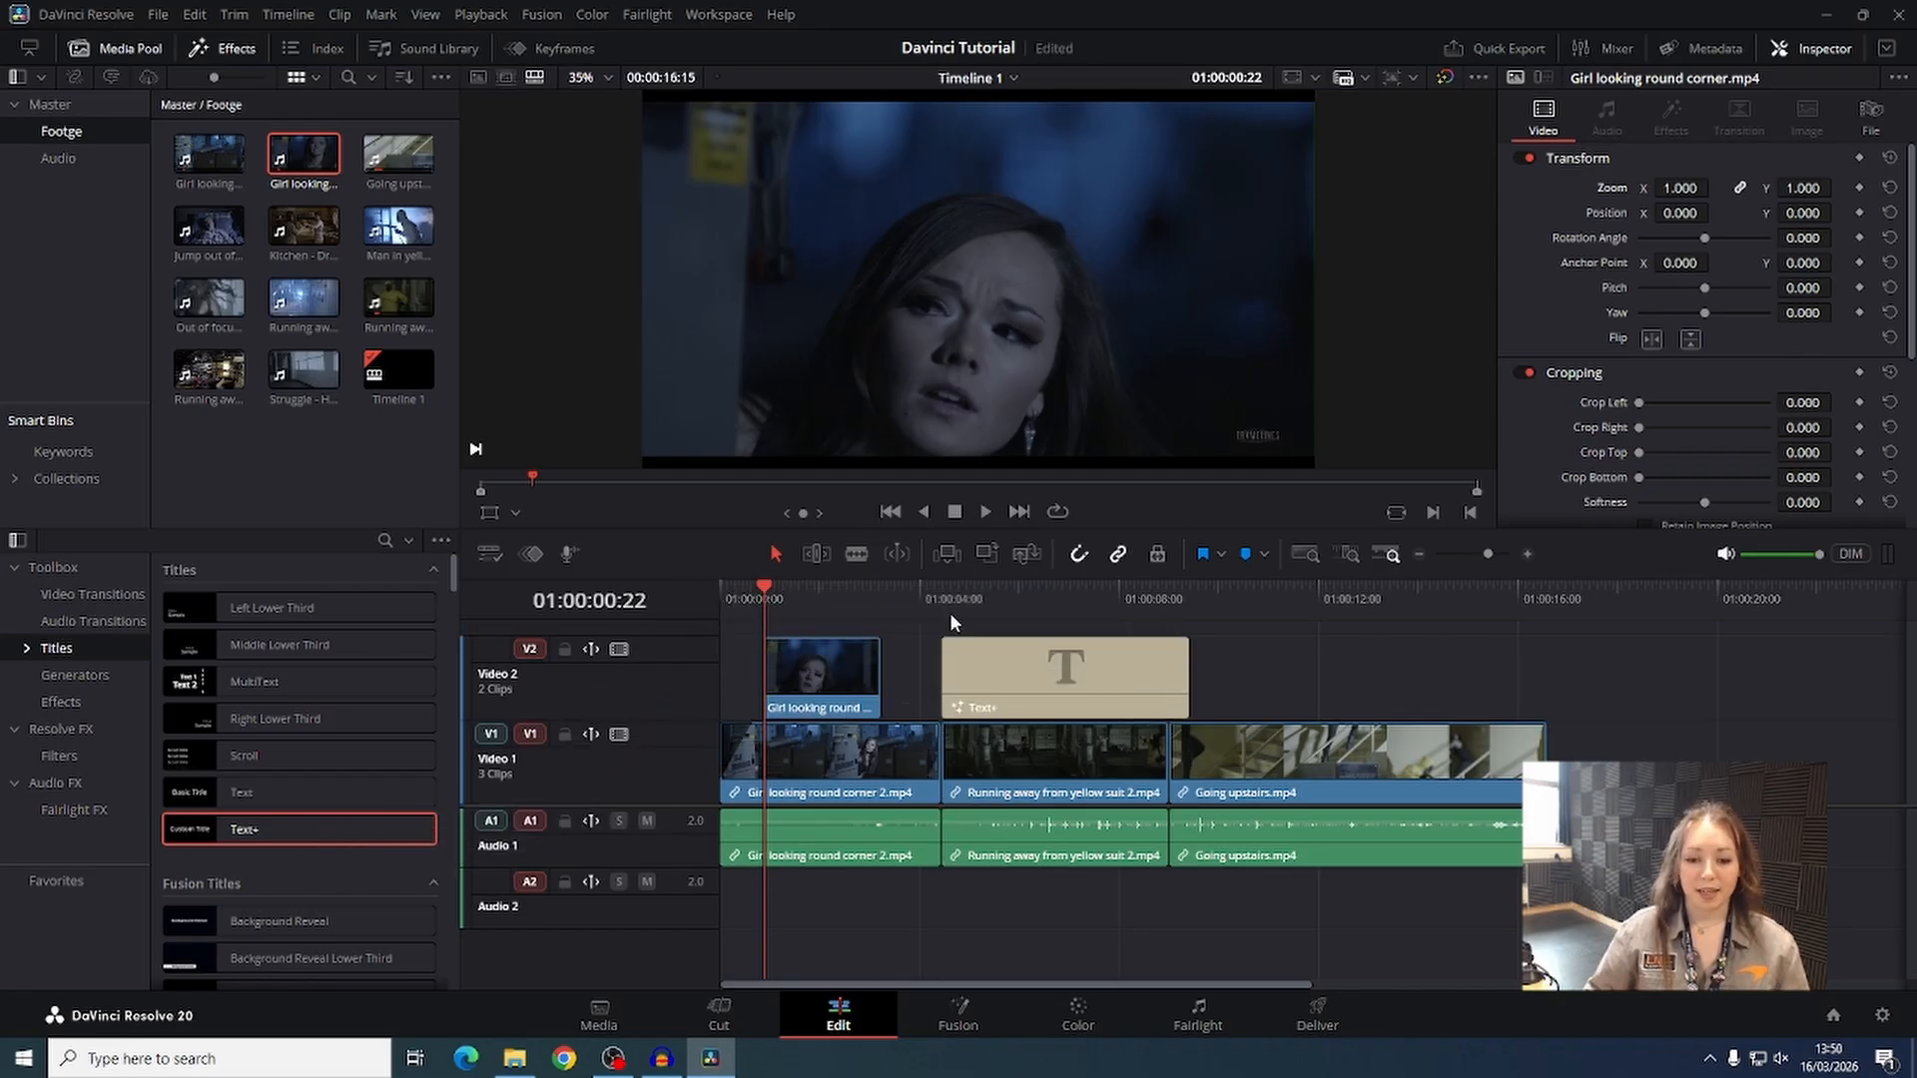
Select the Text+ title at the start of Running away from yellow suit 2 and change its wording to TITLE.
click(951, 614)
click(1030, 675)
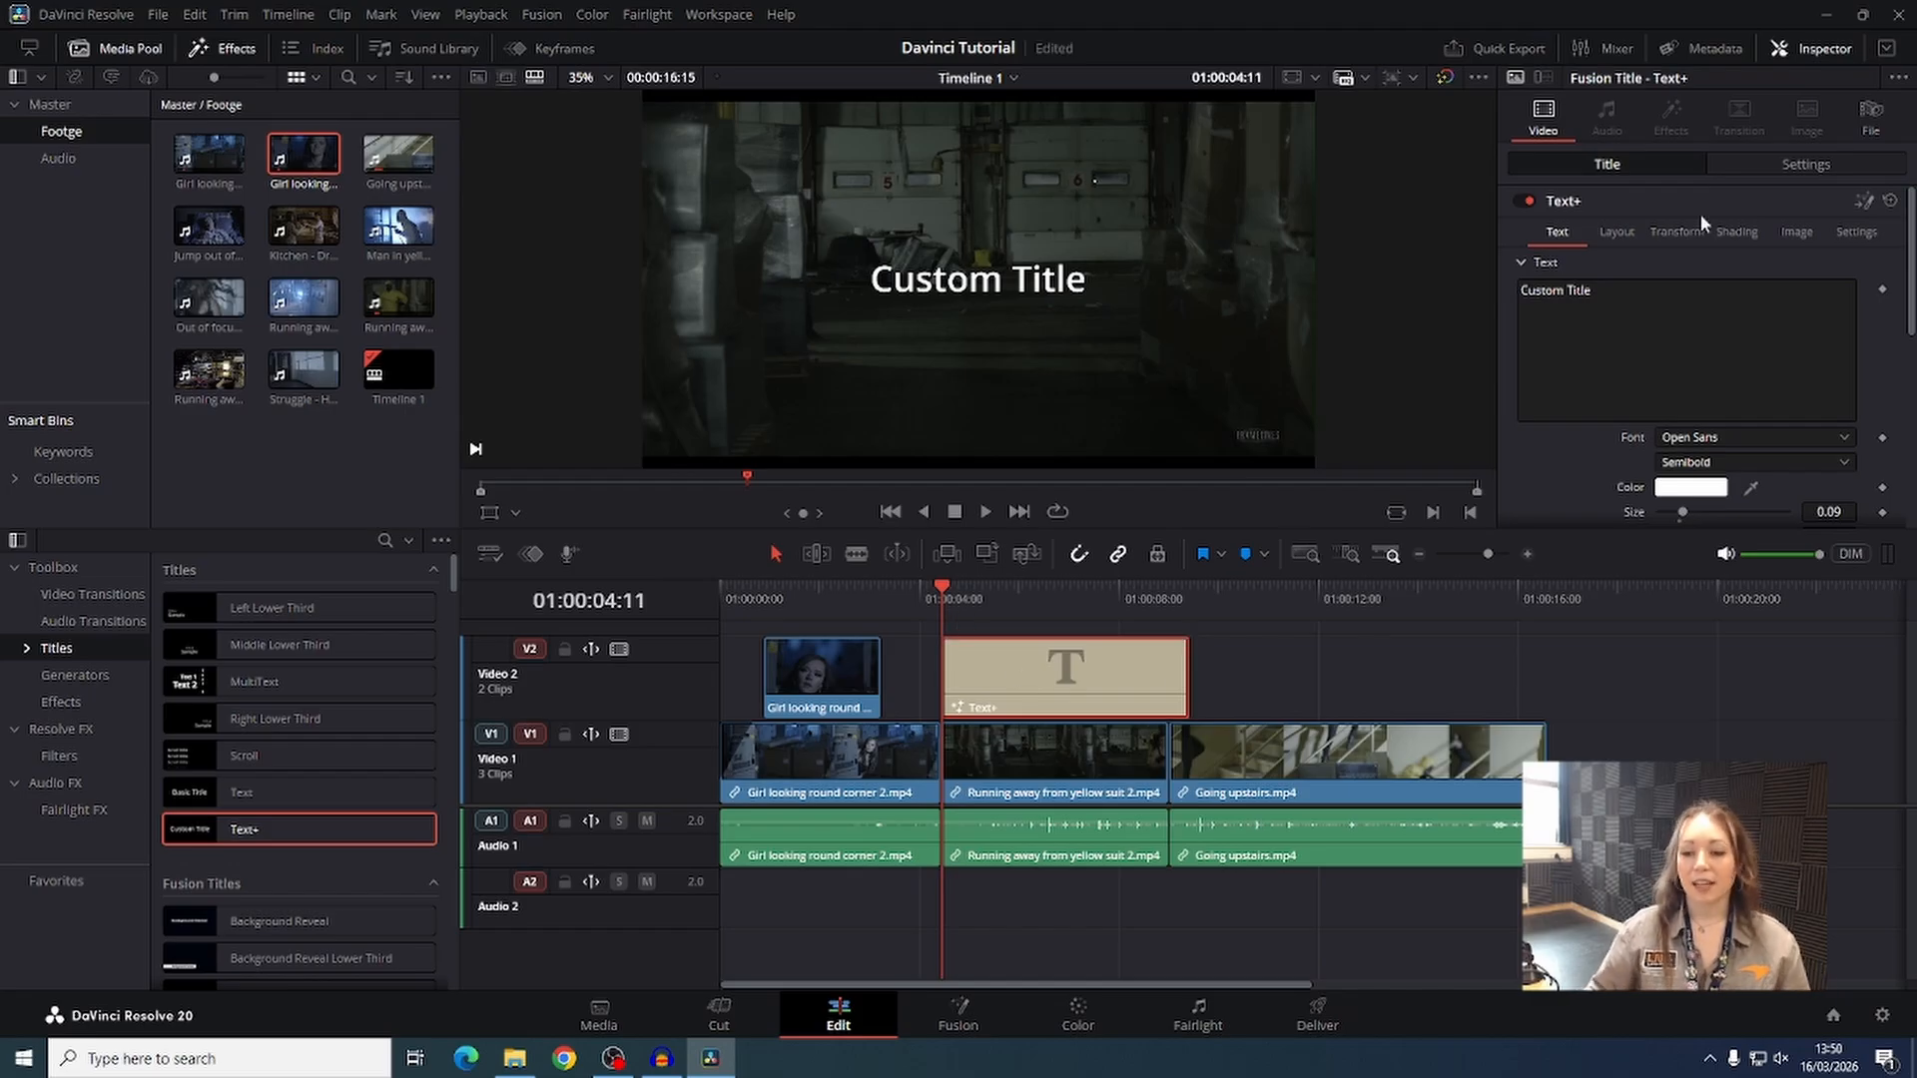
scroll(1662, 322, down, 6)
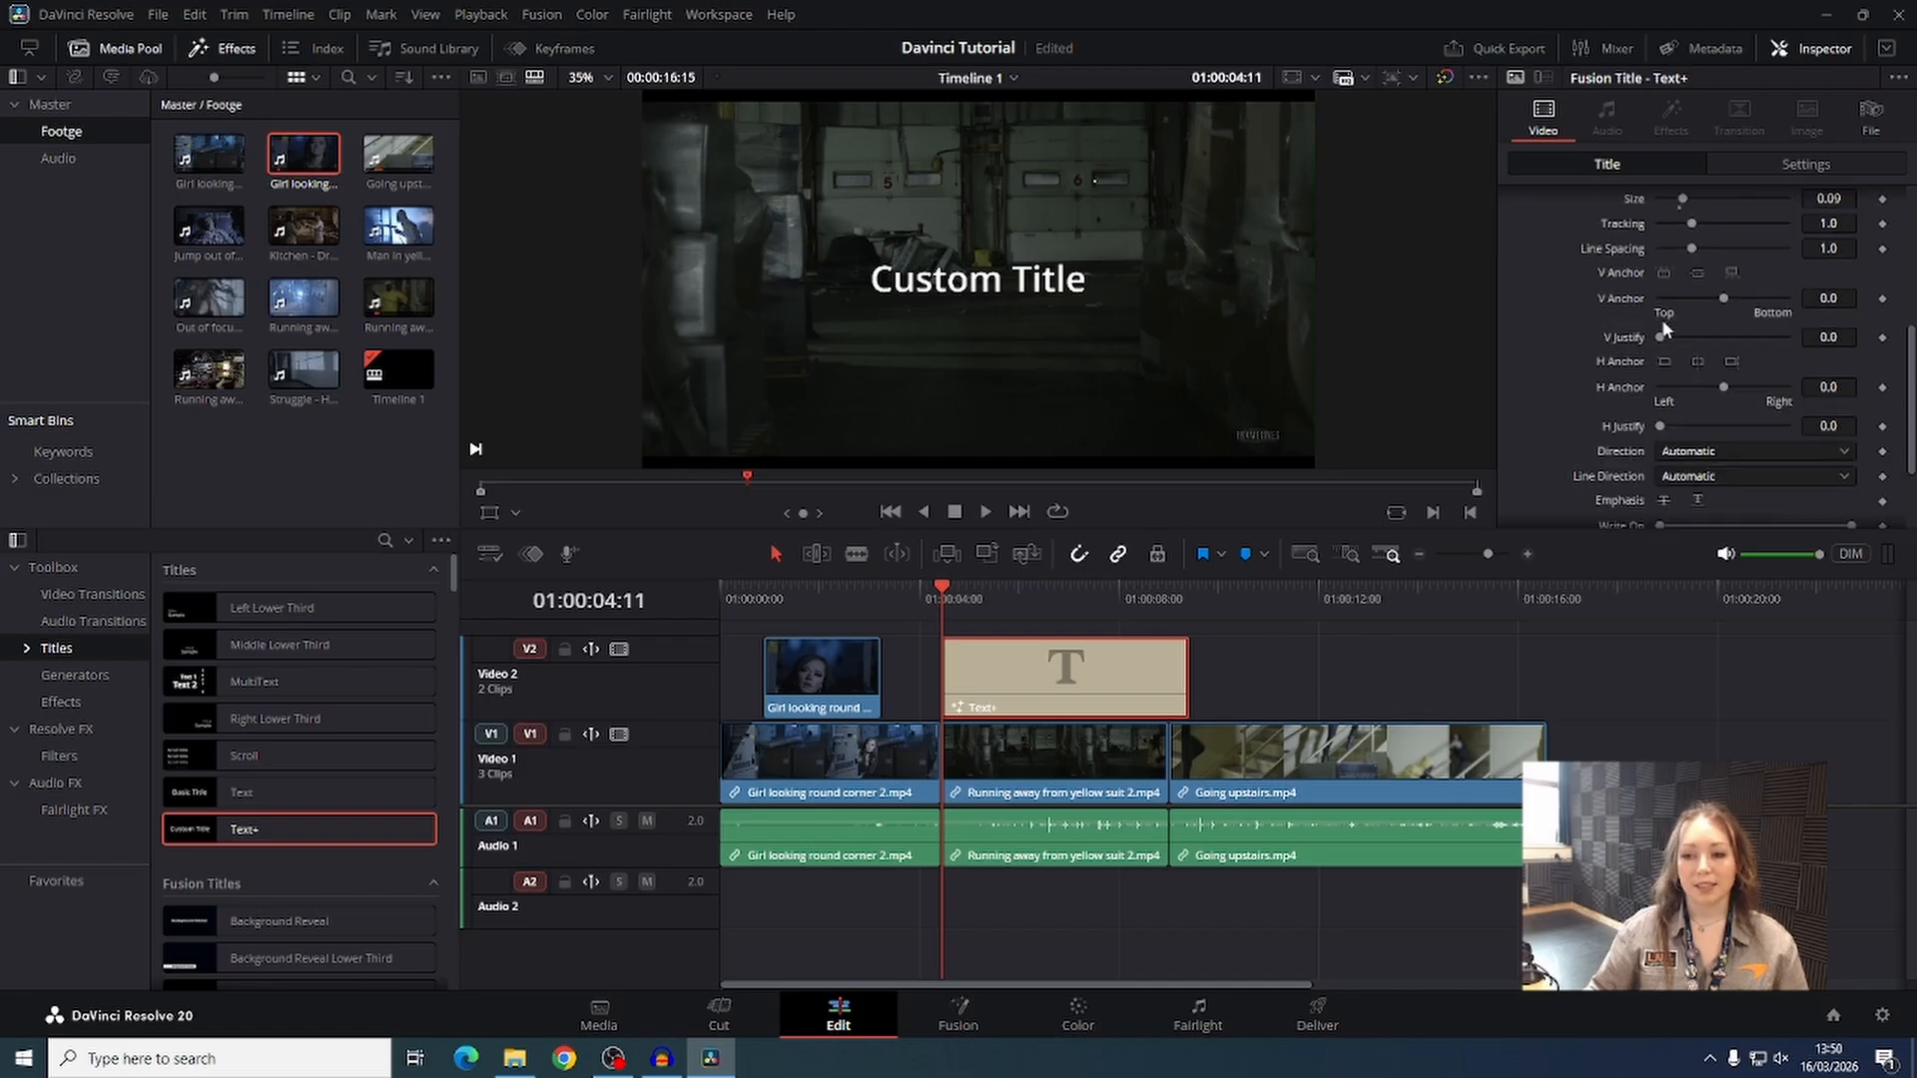
scroll(1698, 300, up, 6)
click(1801, 165)
scroll(1704, 326, down, 2)
scroll(1704, 327, up, 2)
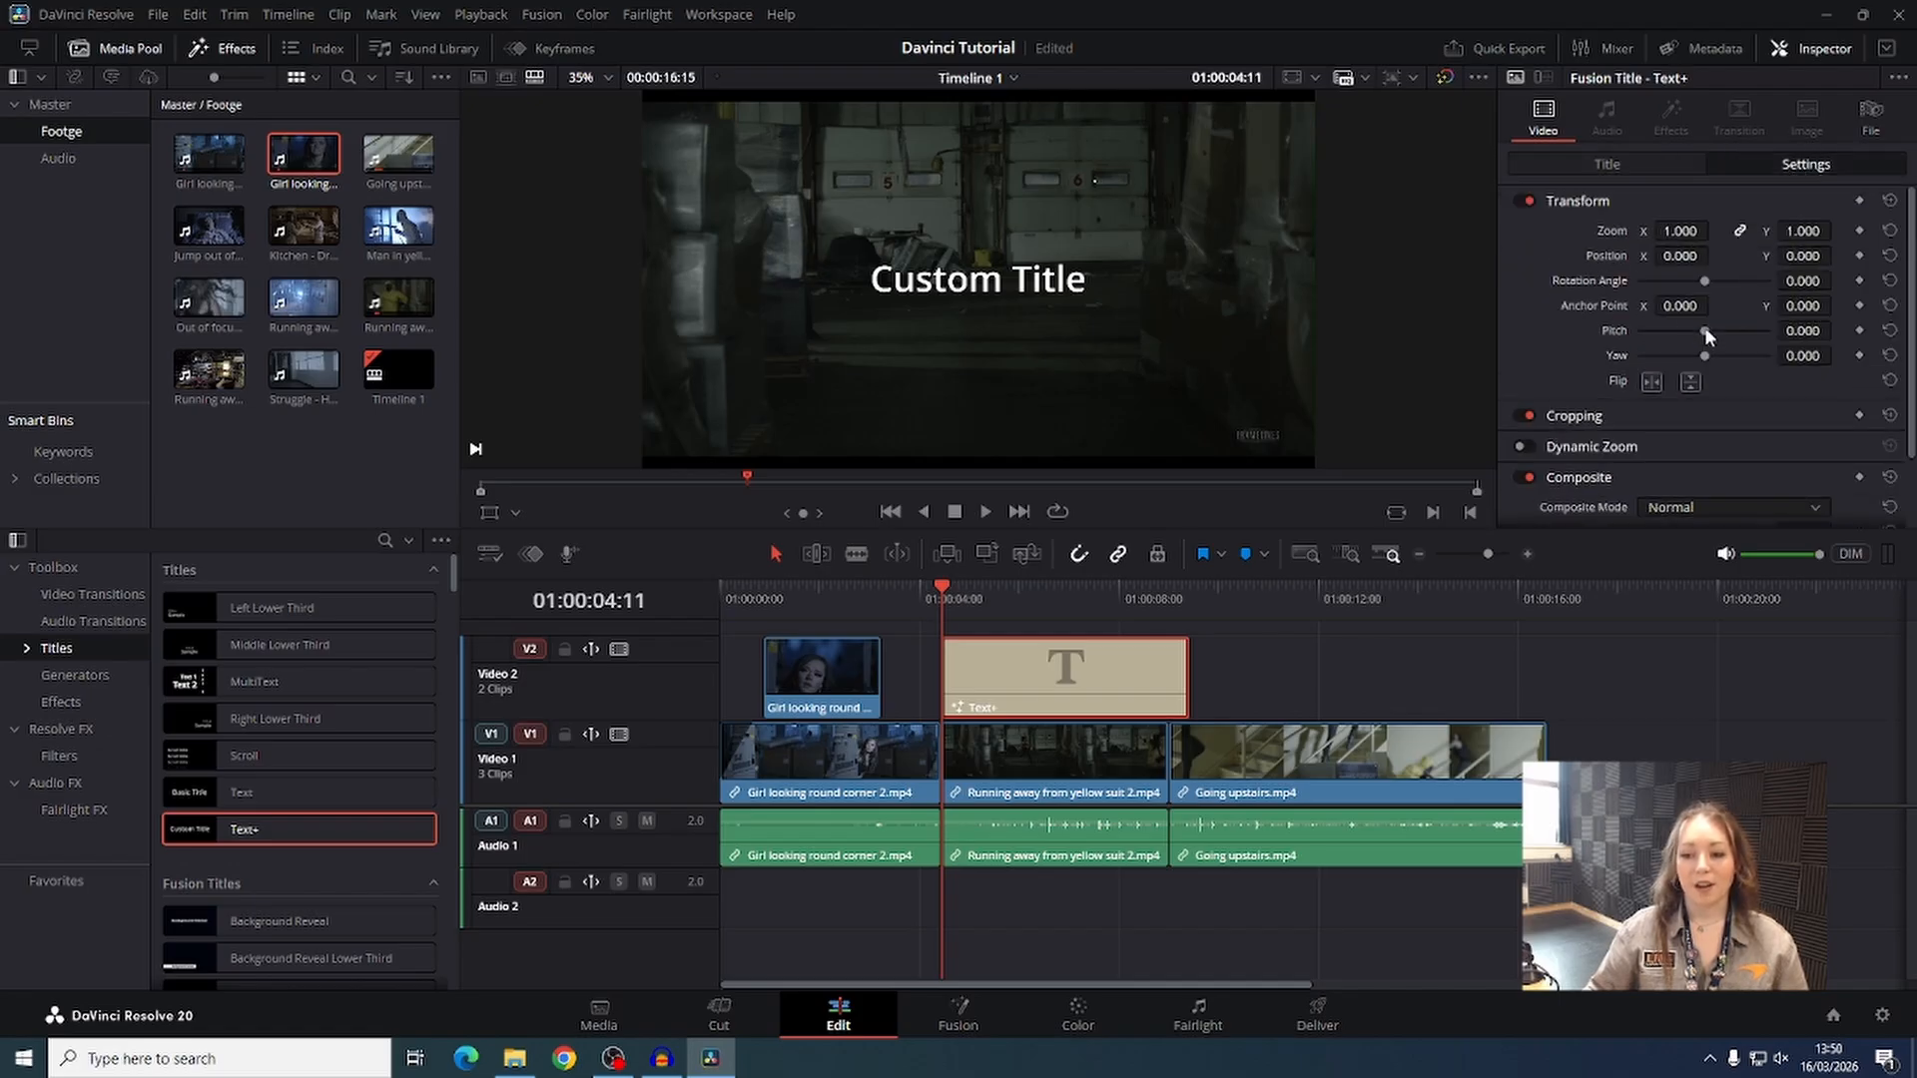
click(1610, 162)
drag(1602, 299, 1483, 298)
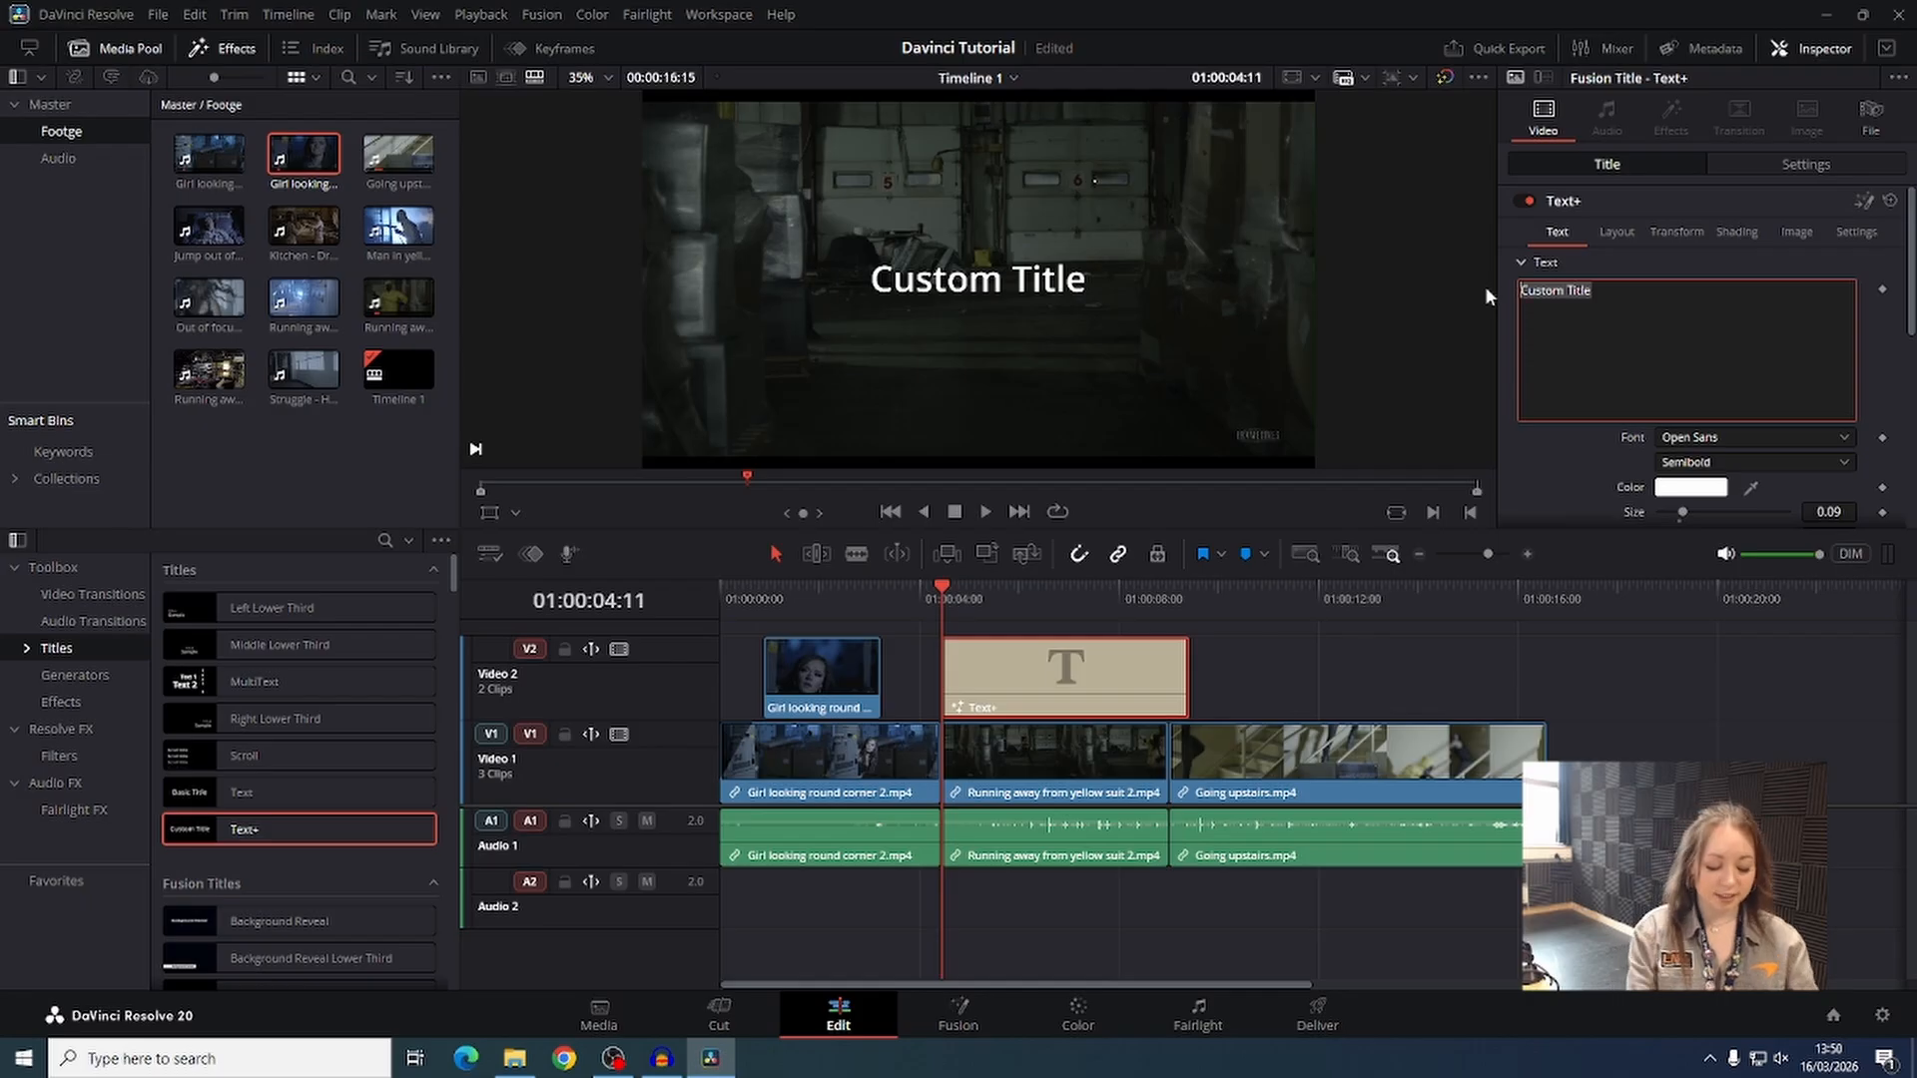
text(TITLE)
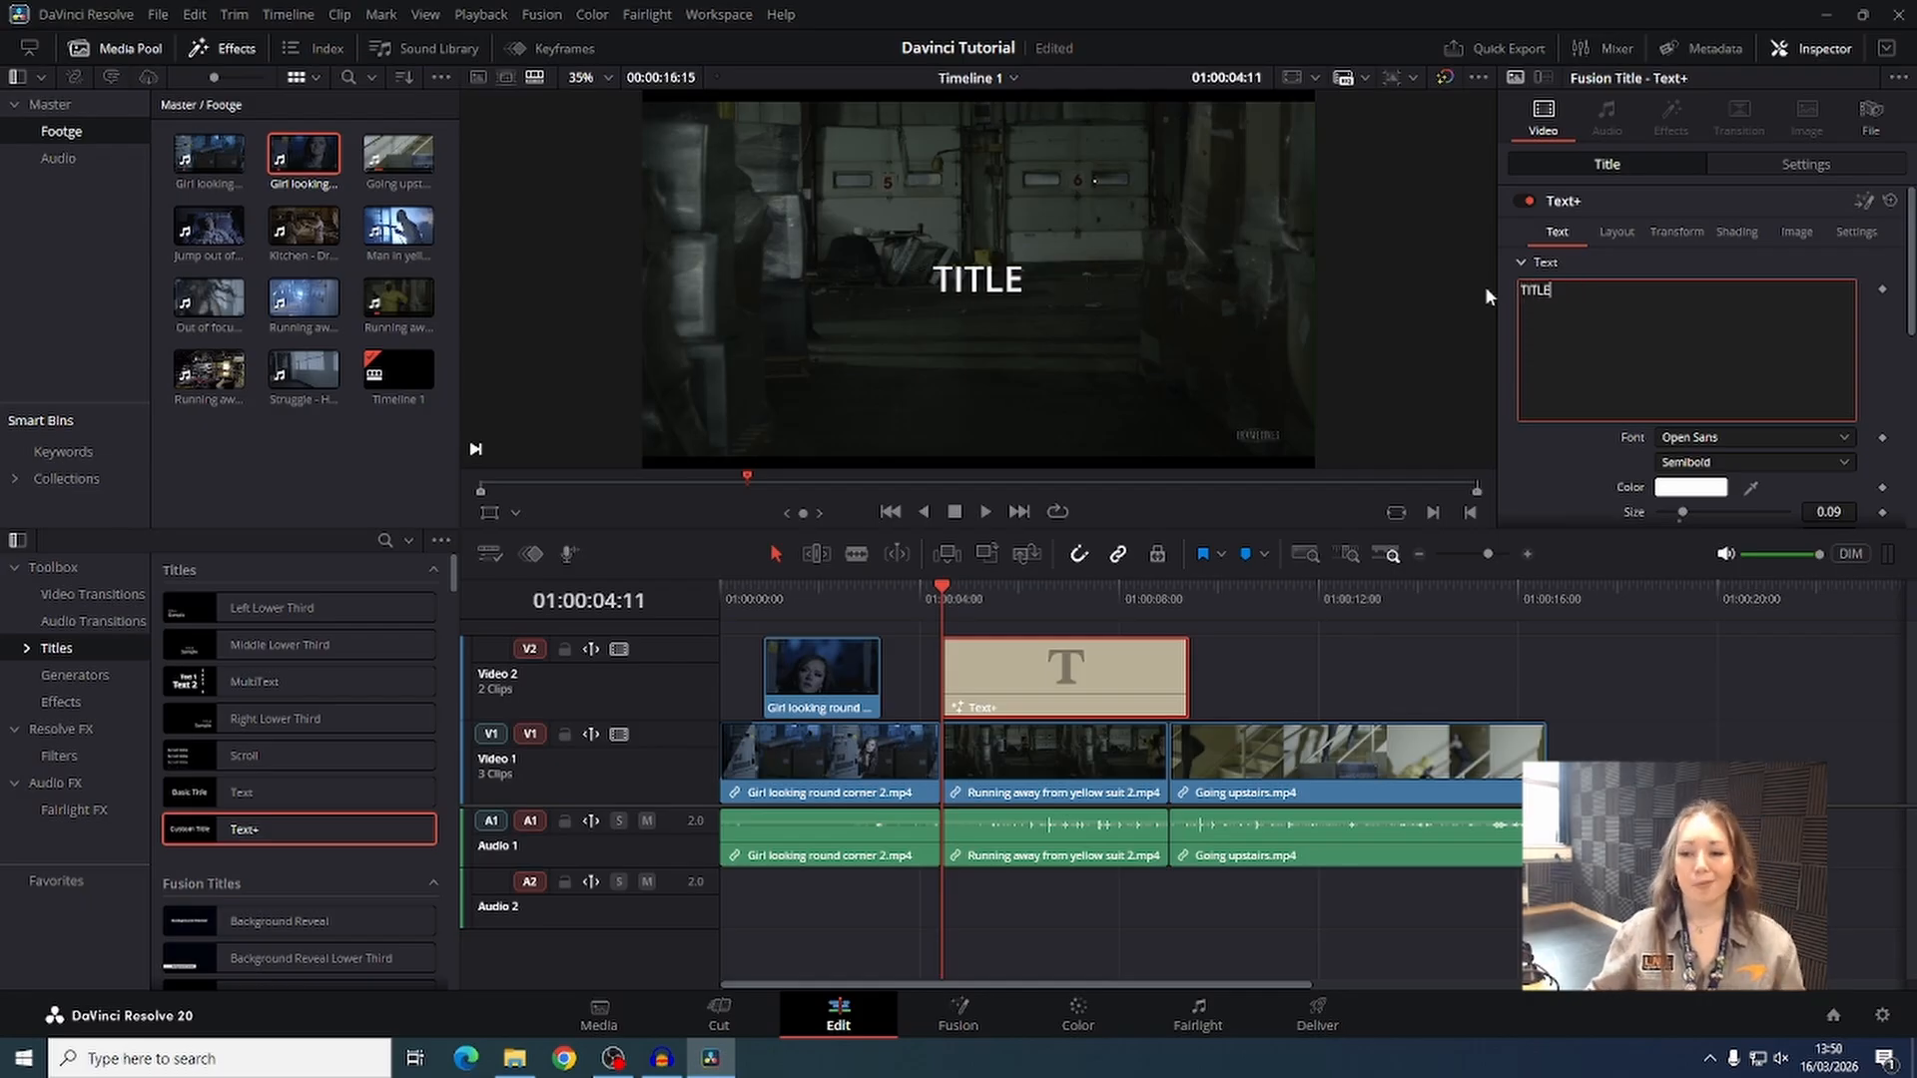
click(1638, 284)
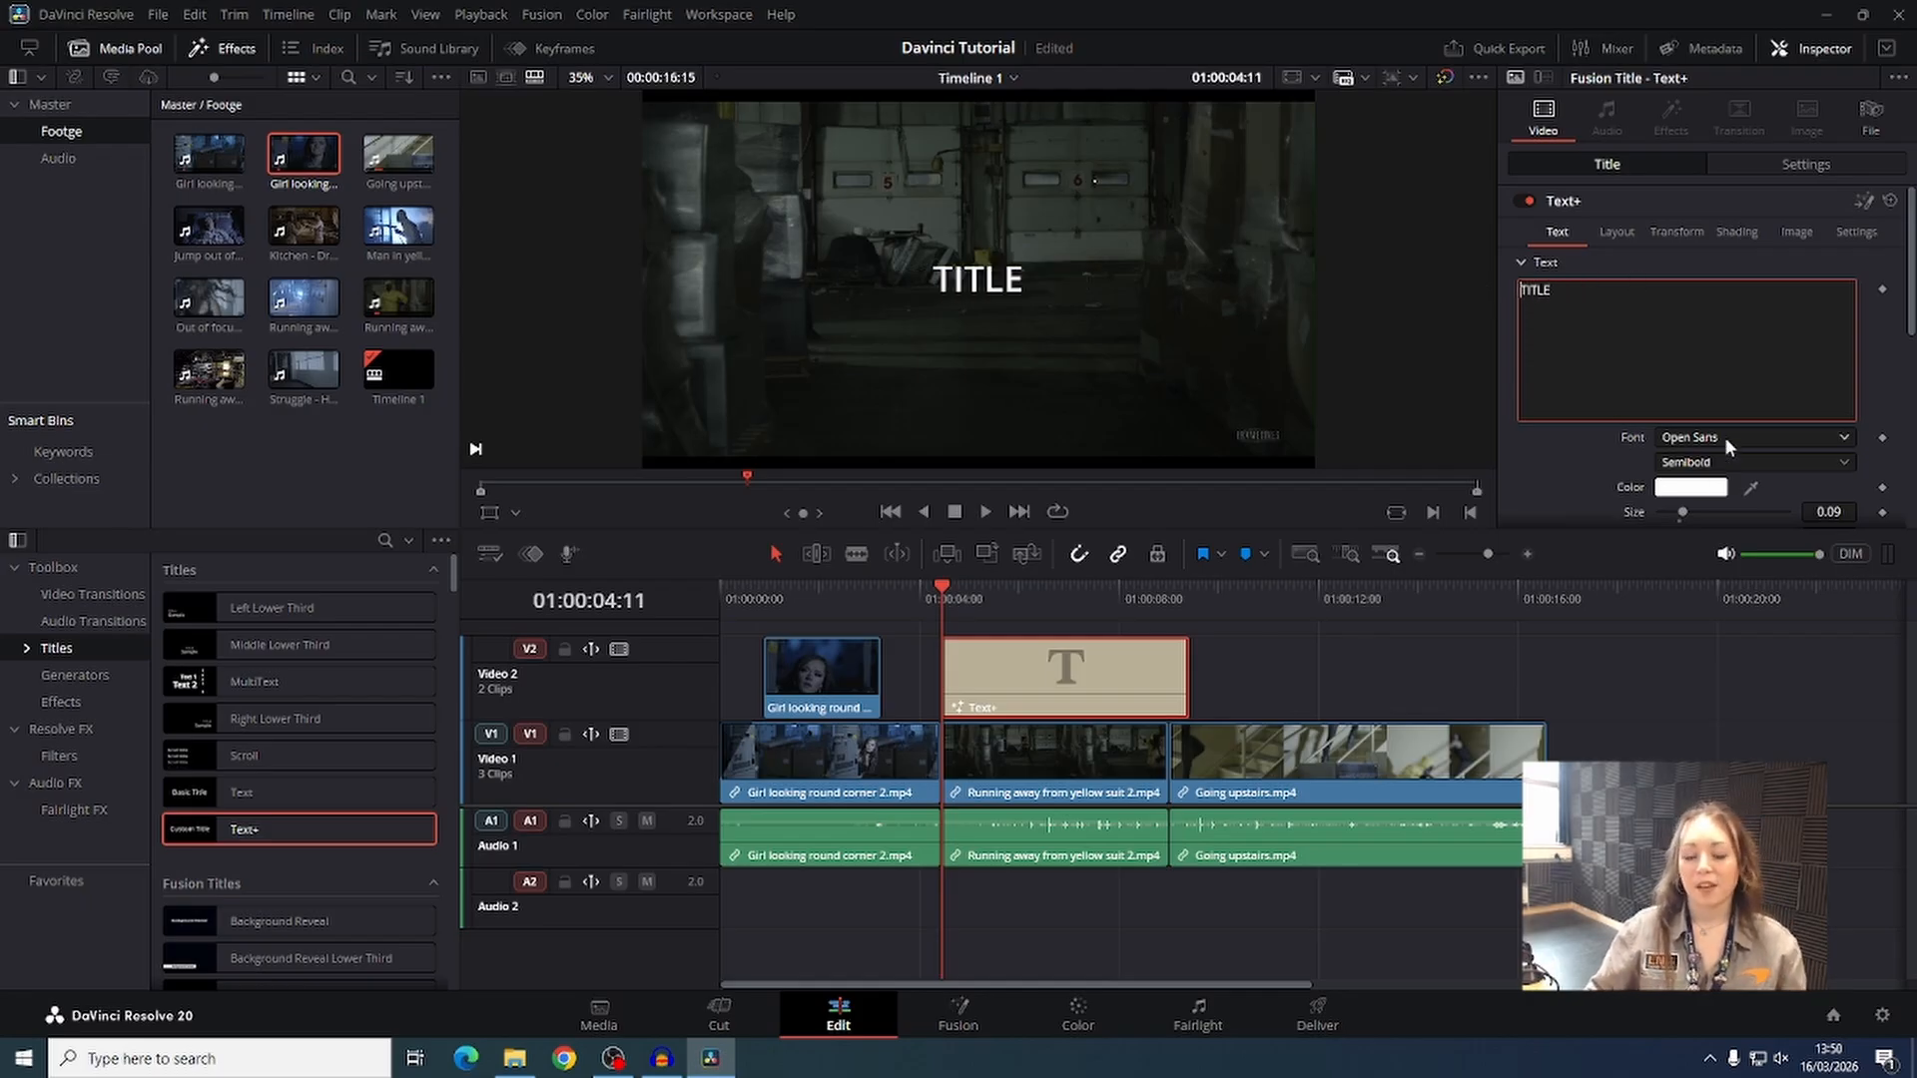
Set the title's font to Sitka Banner in the Bold style.
scroll(1723, 436, down, 1)
click(1721, 377)
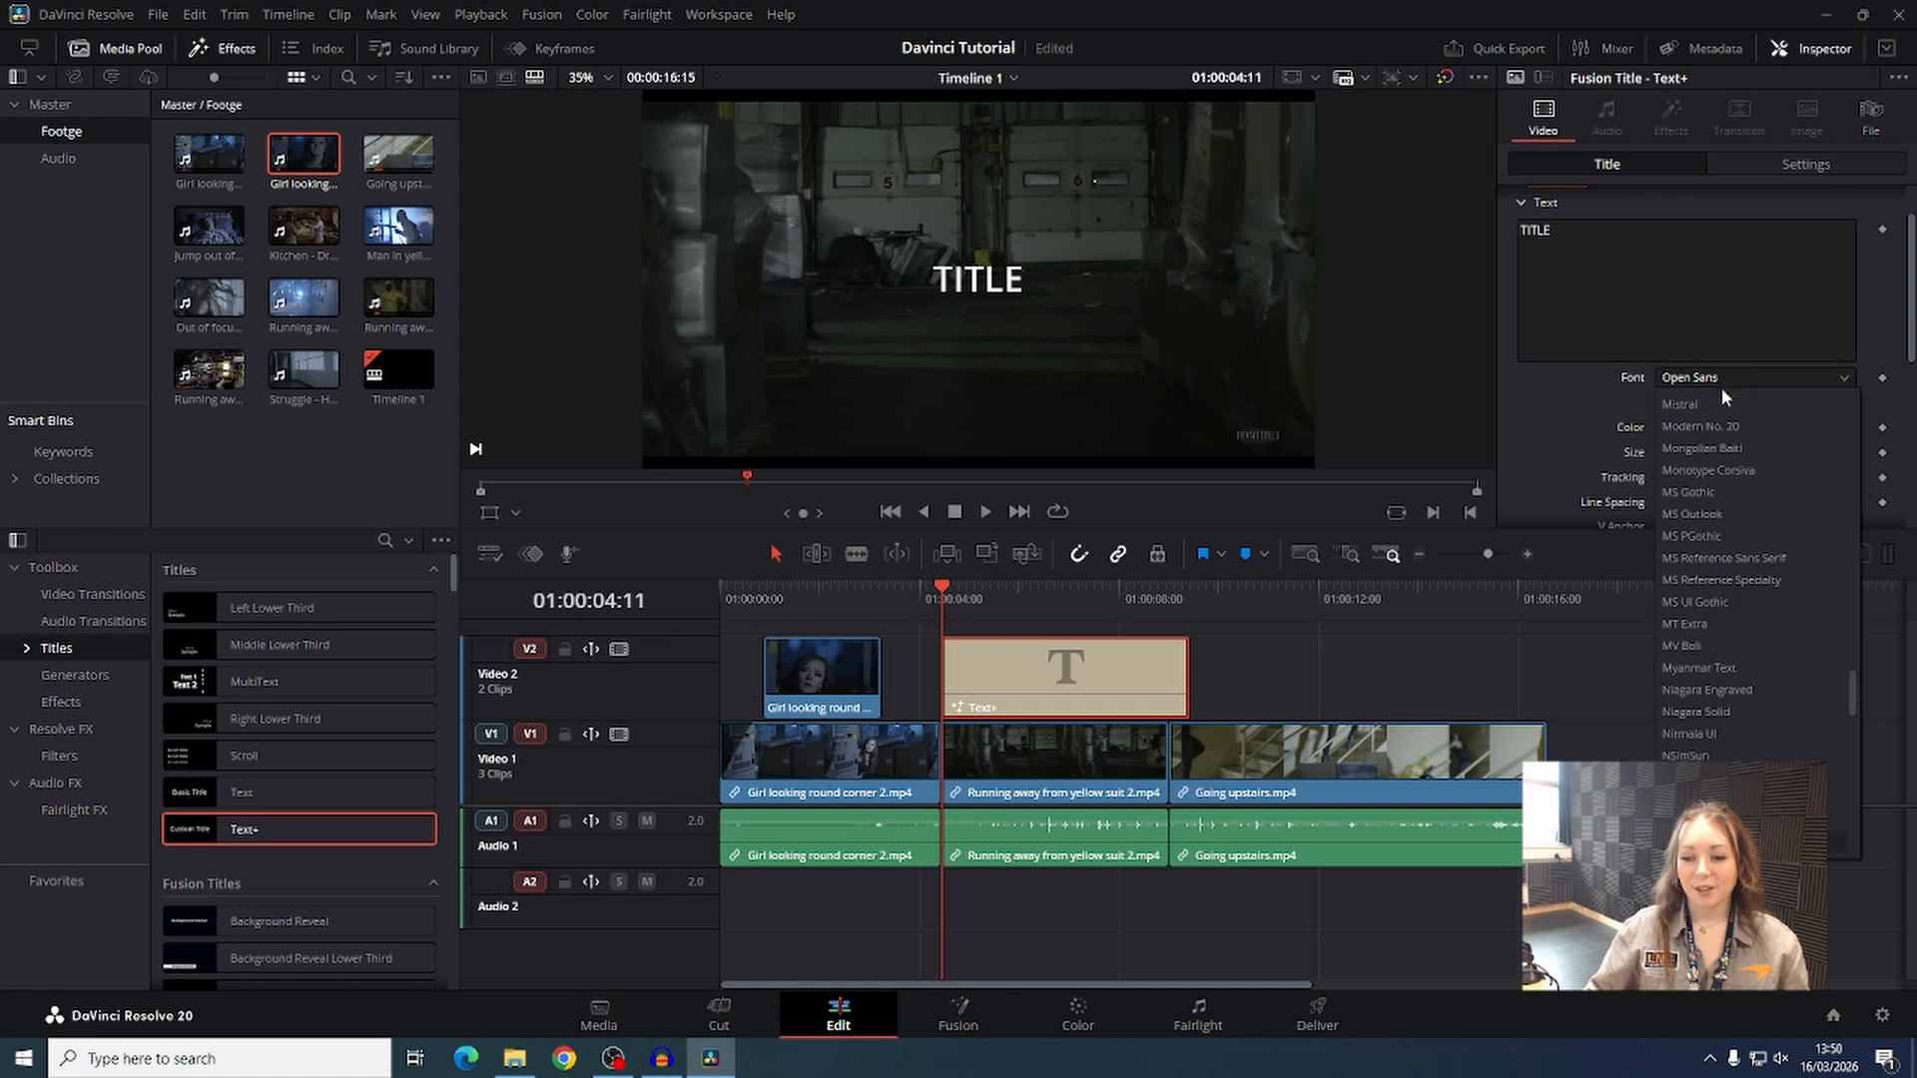
scroll(1755, 659, down, 5)
click(1758, 725)
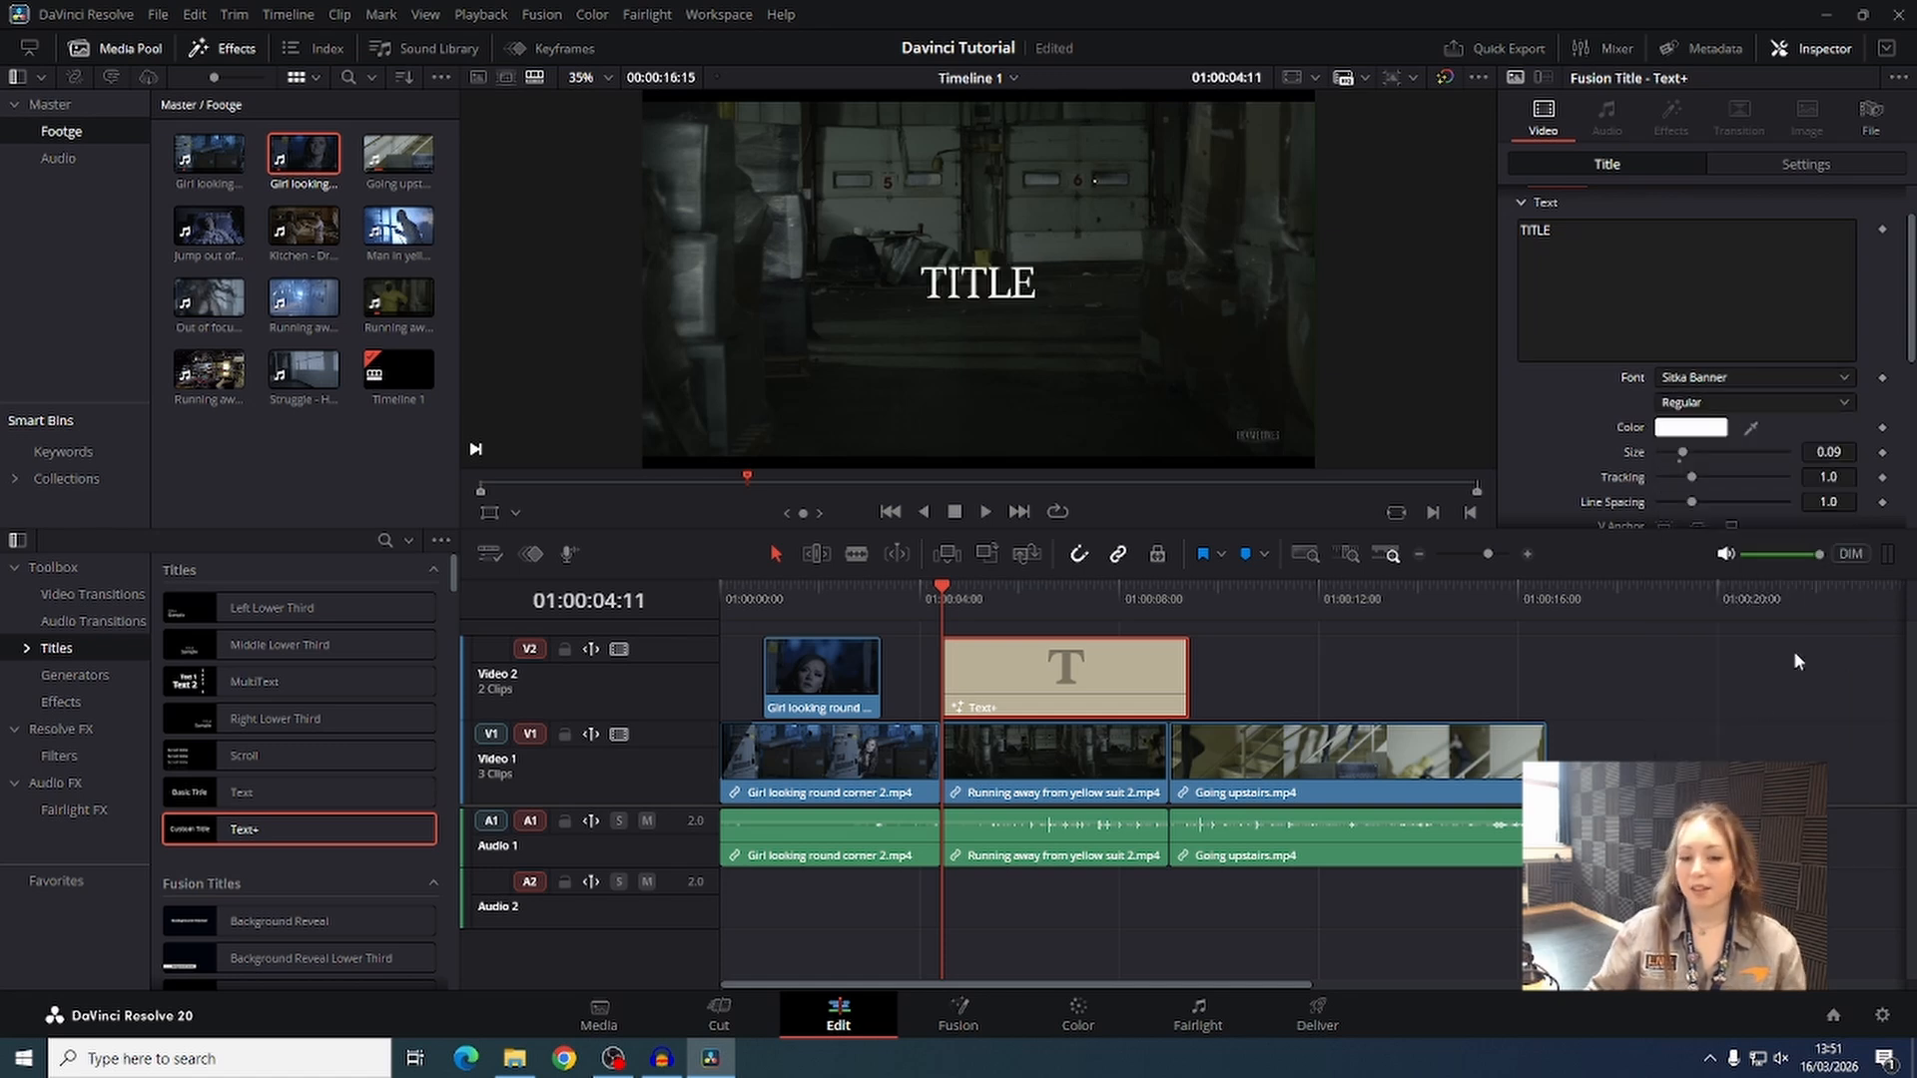
click(1781, 401)
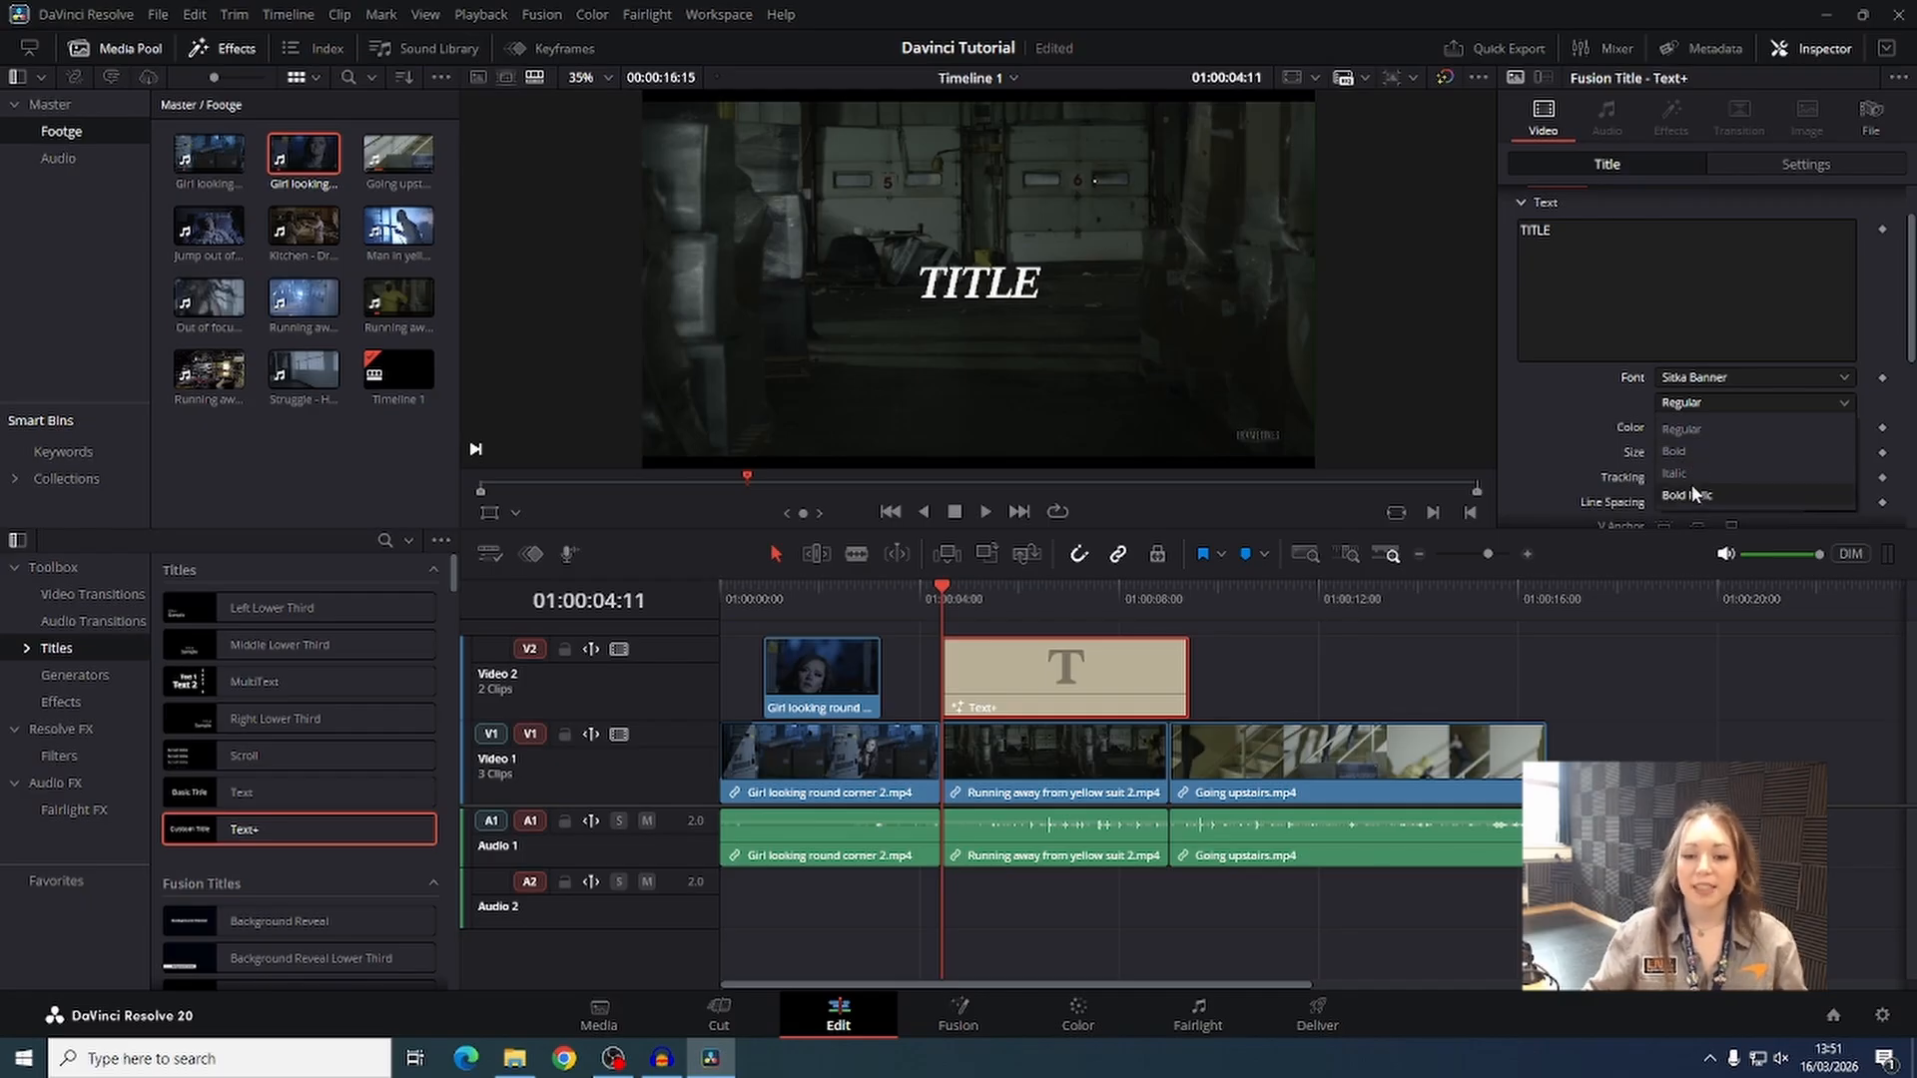
click(1692, 449)
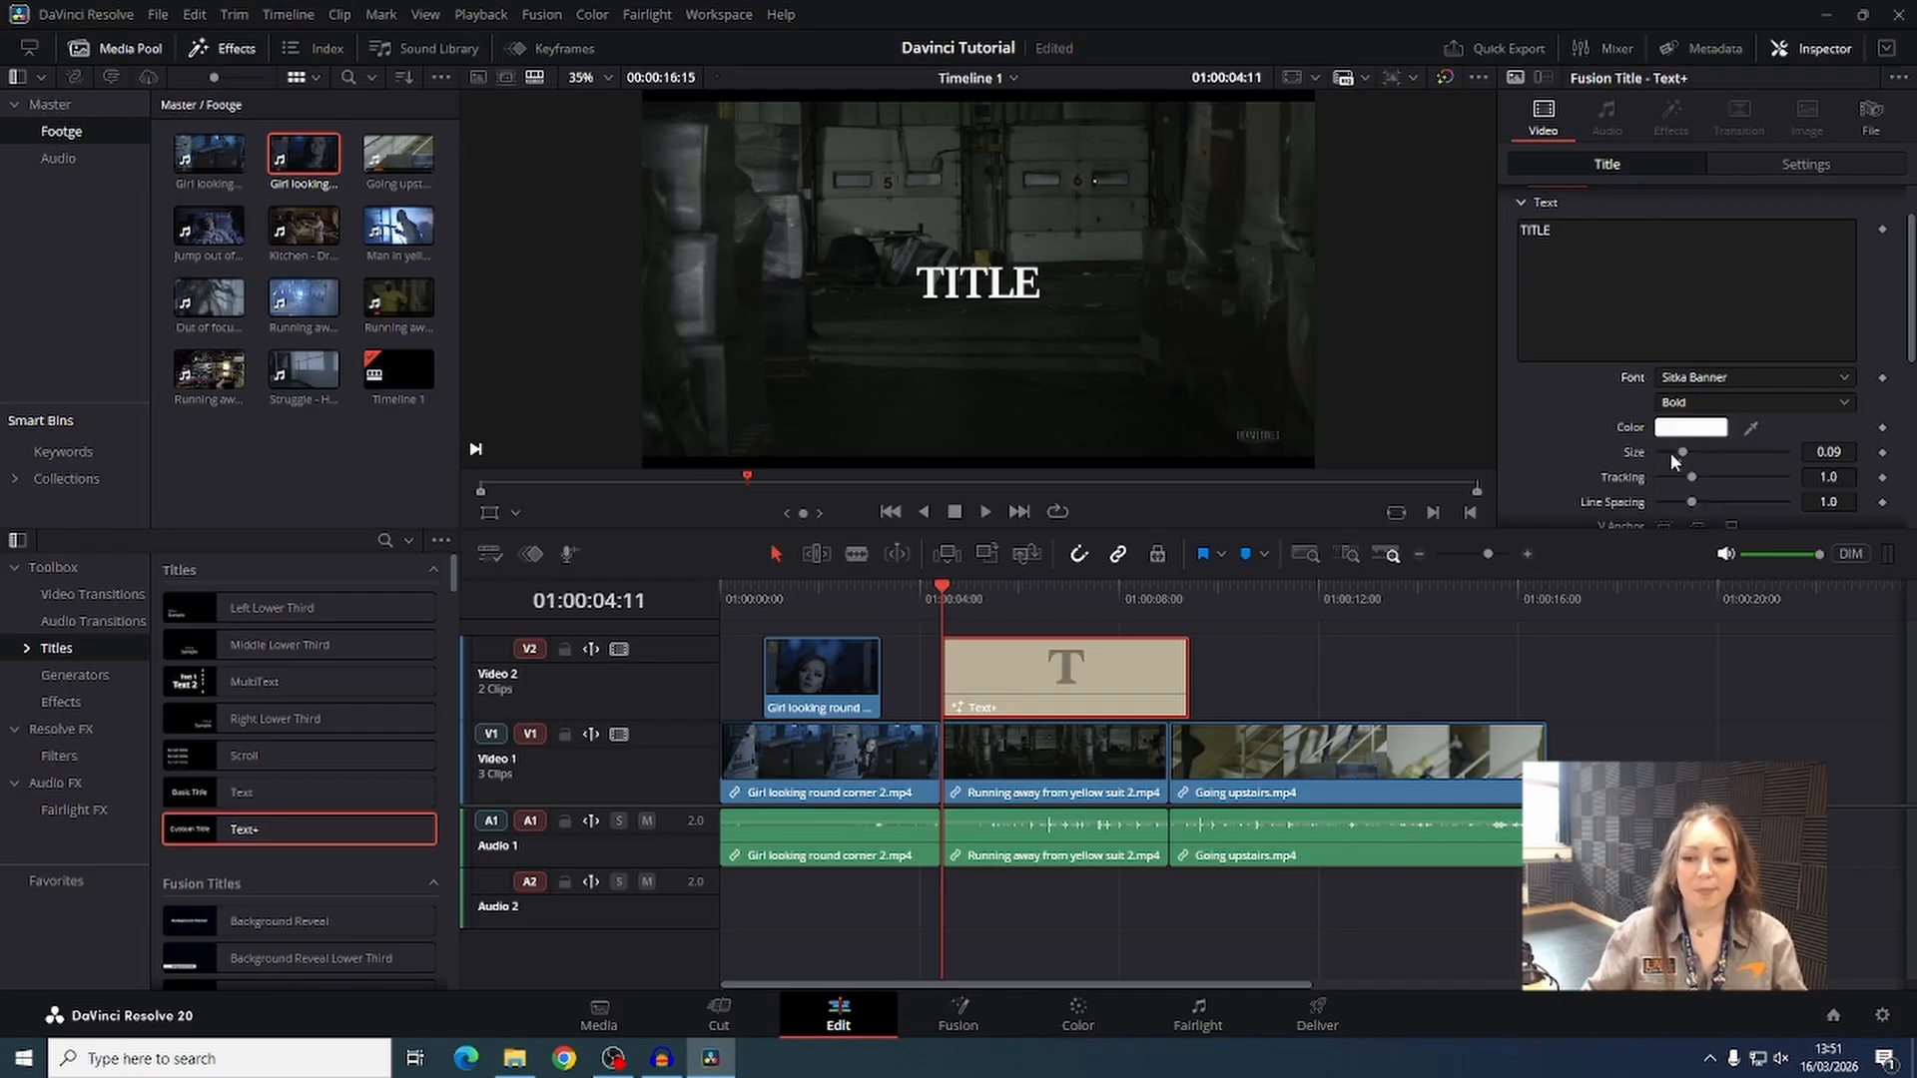
Change the title's text colour to pure red, #ff0000.
click(1688, 429)
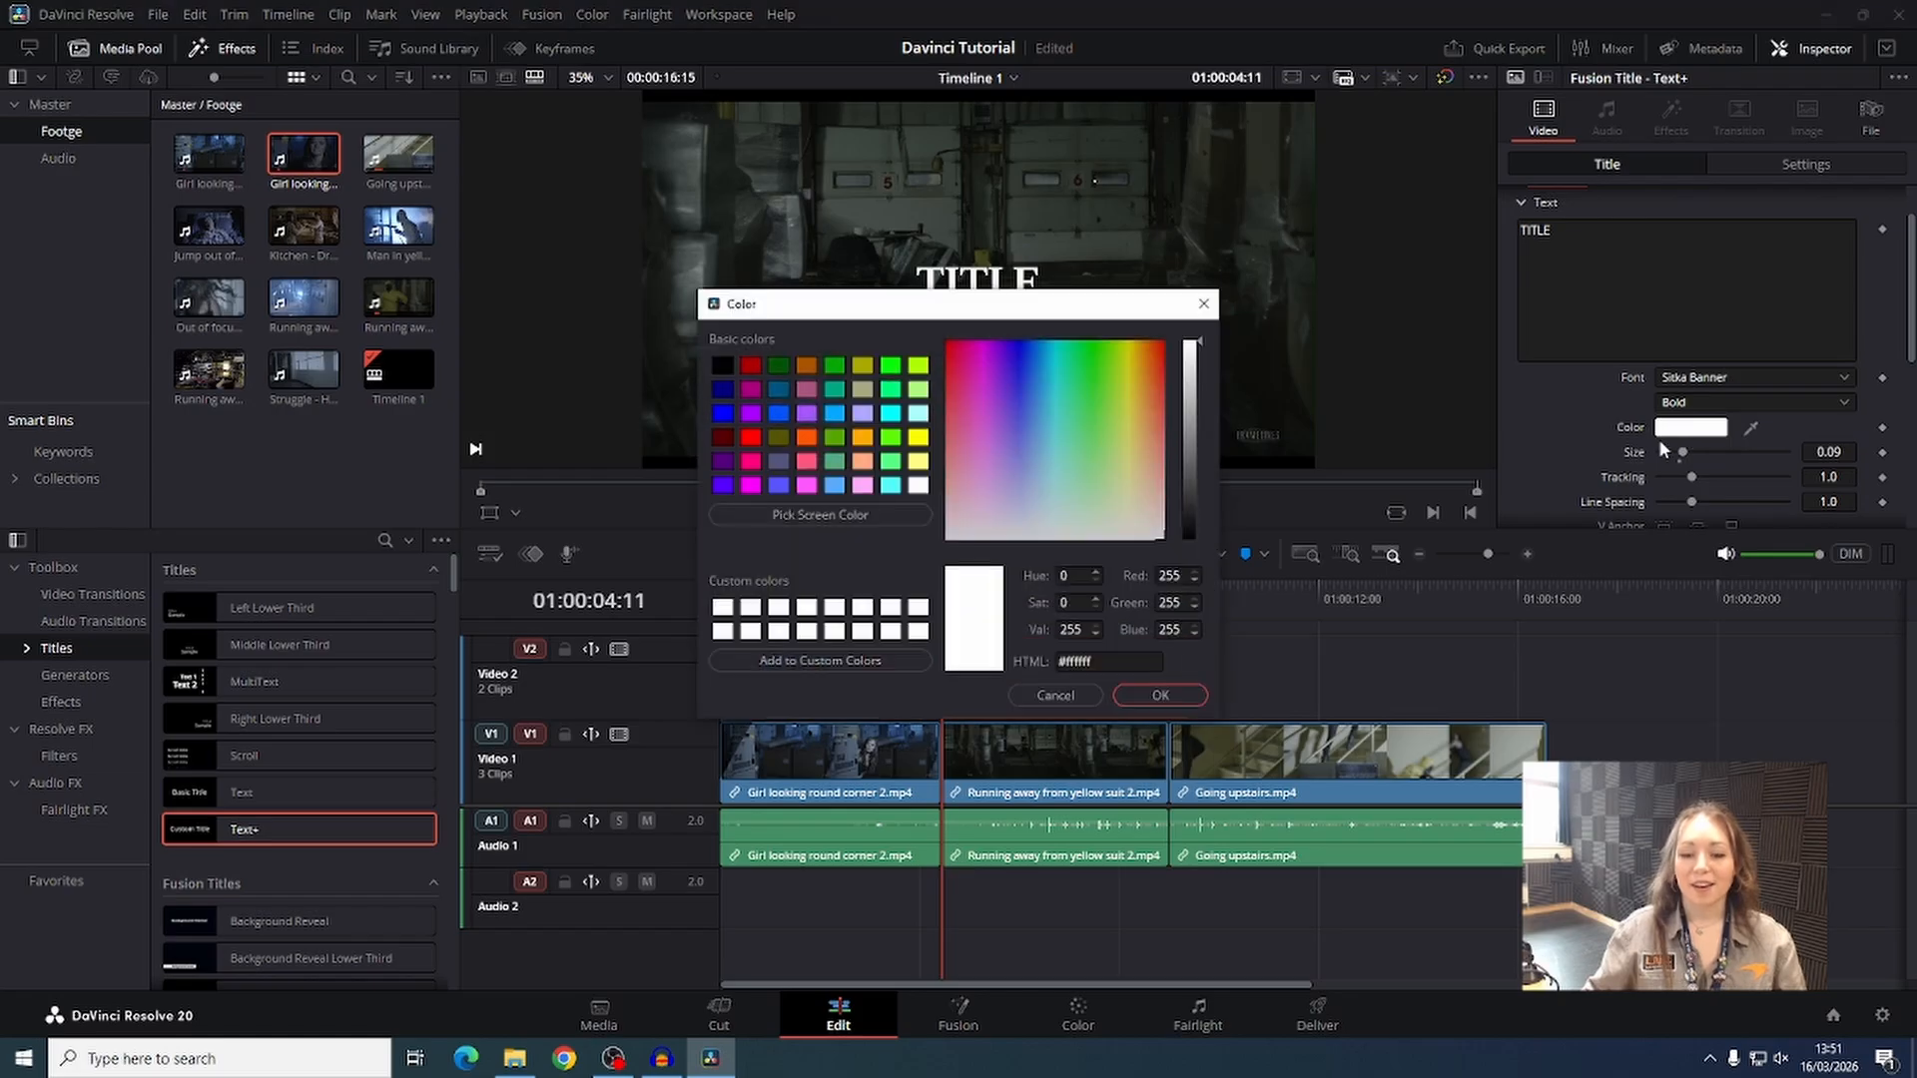
drag(759, 304, 1128, 438)
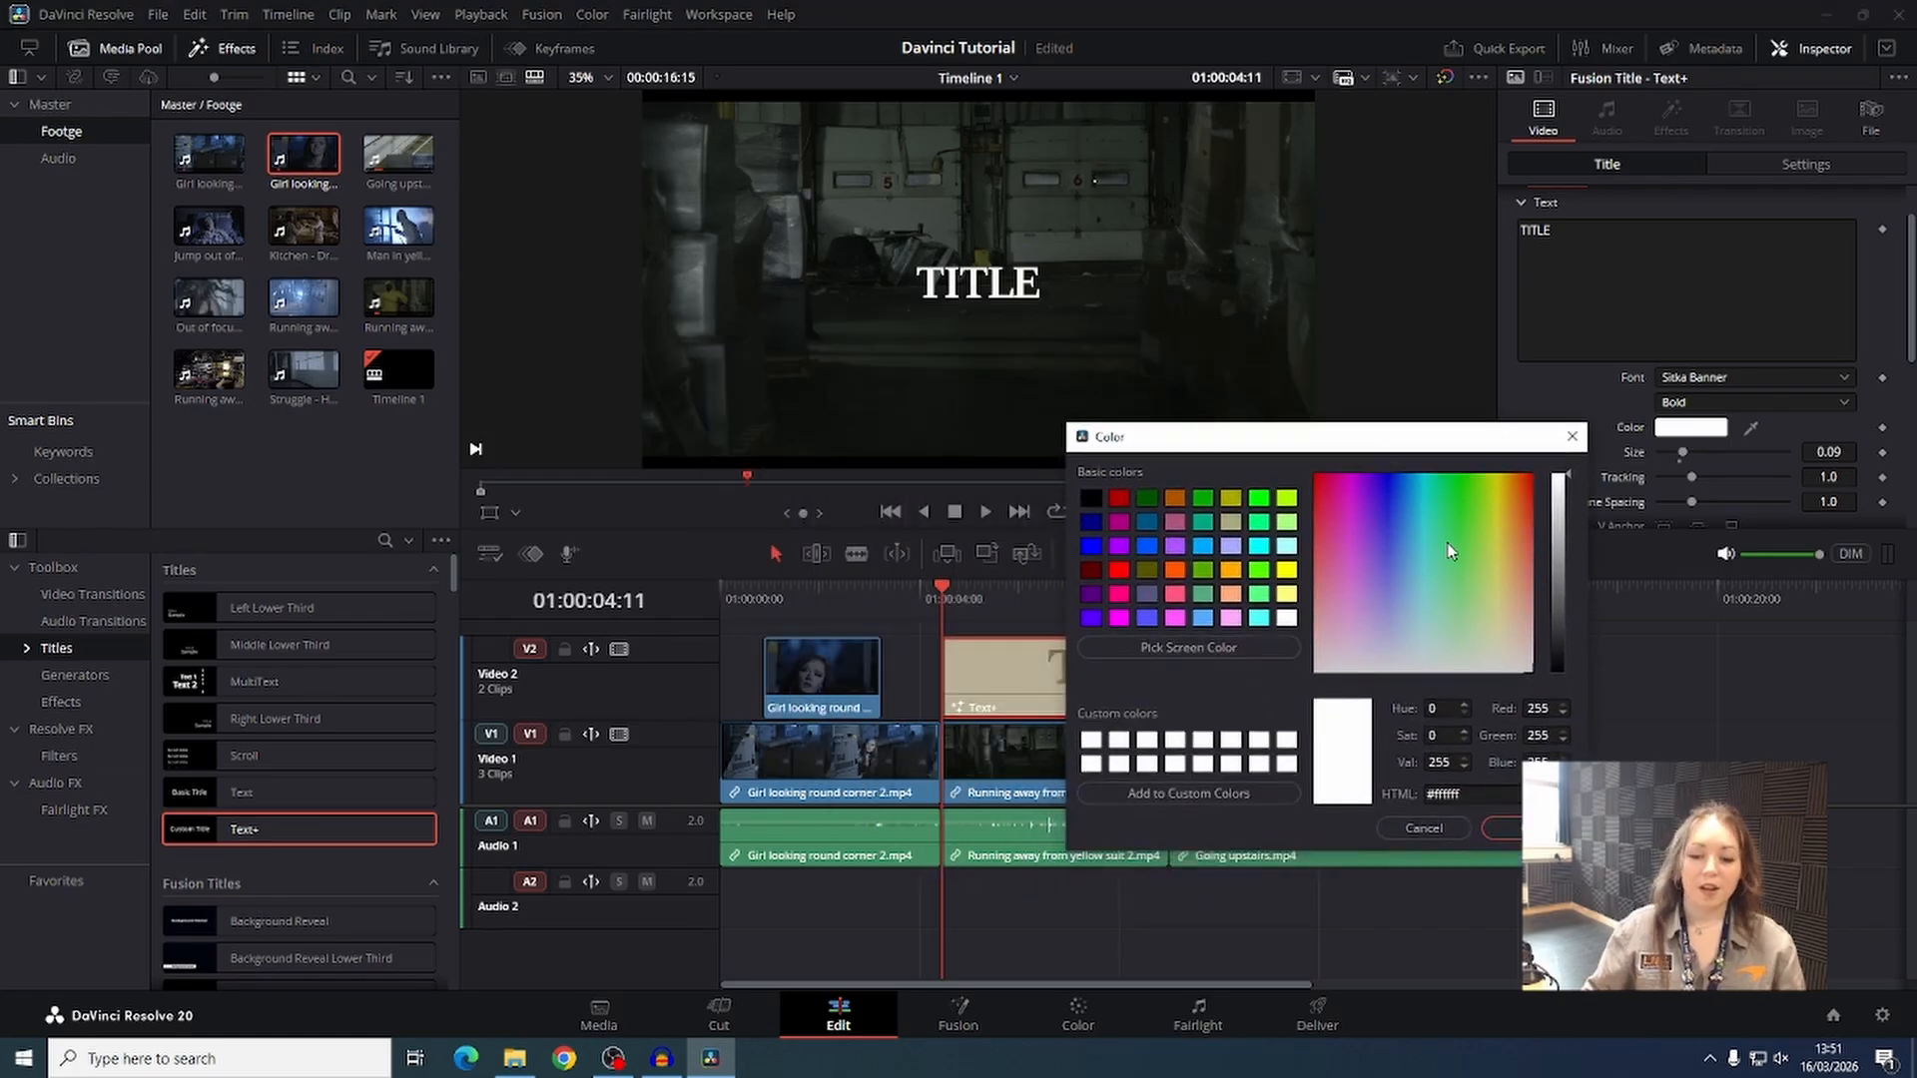
click(1119, 568)
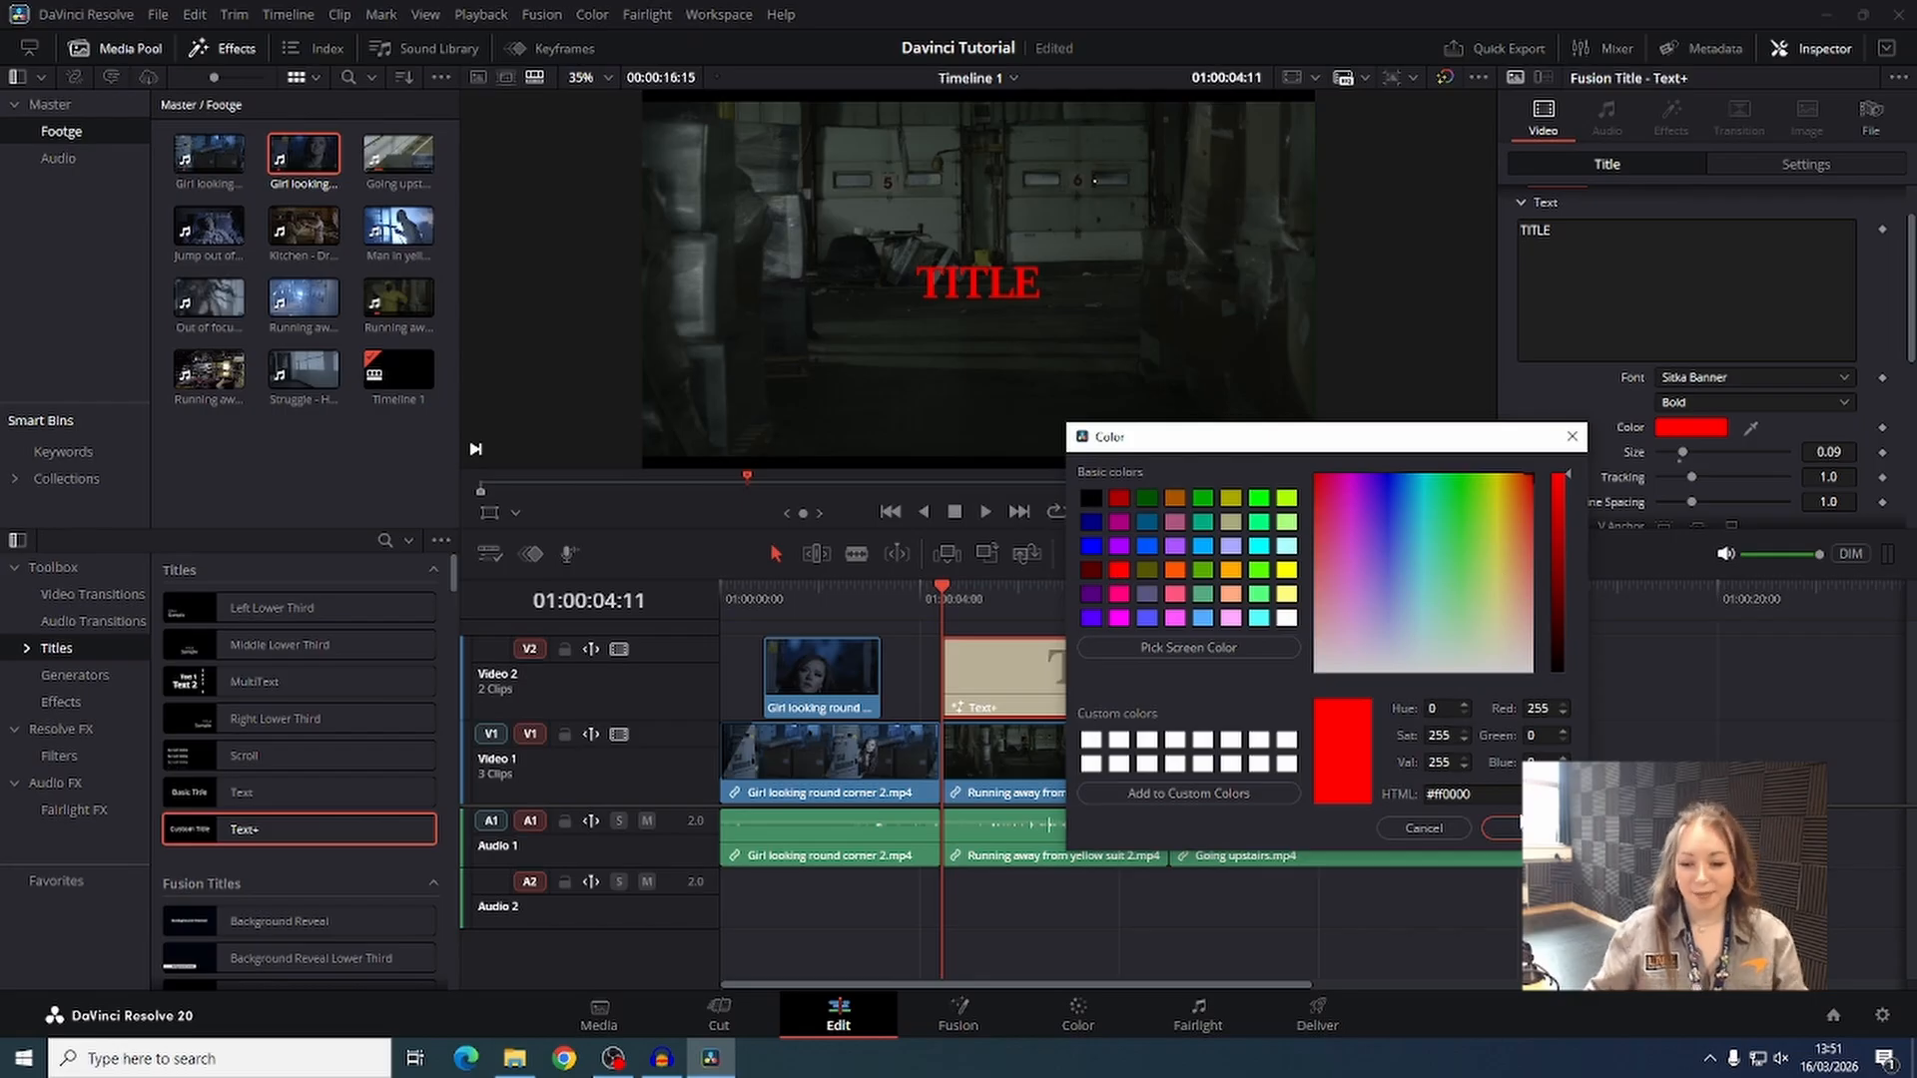
click(1506, 828)
Enlarge the title text until it spans most of the frame's width.
scroll(1710, 416, down, 5)
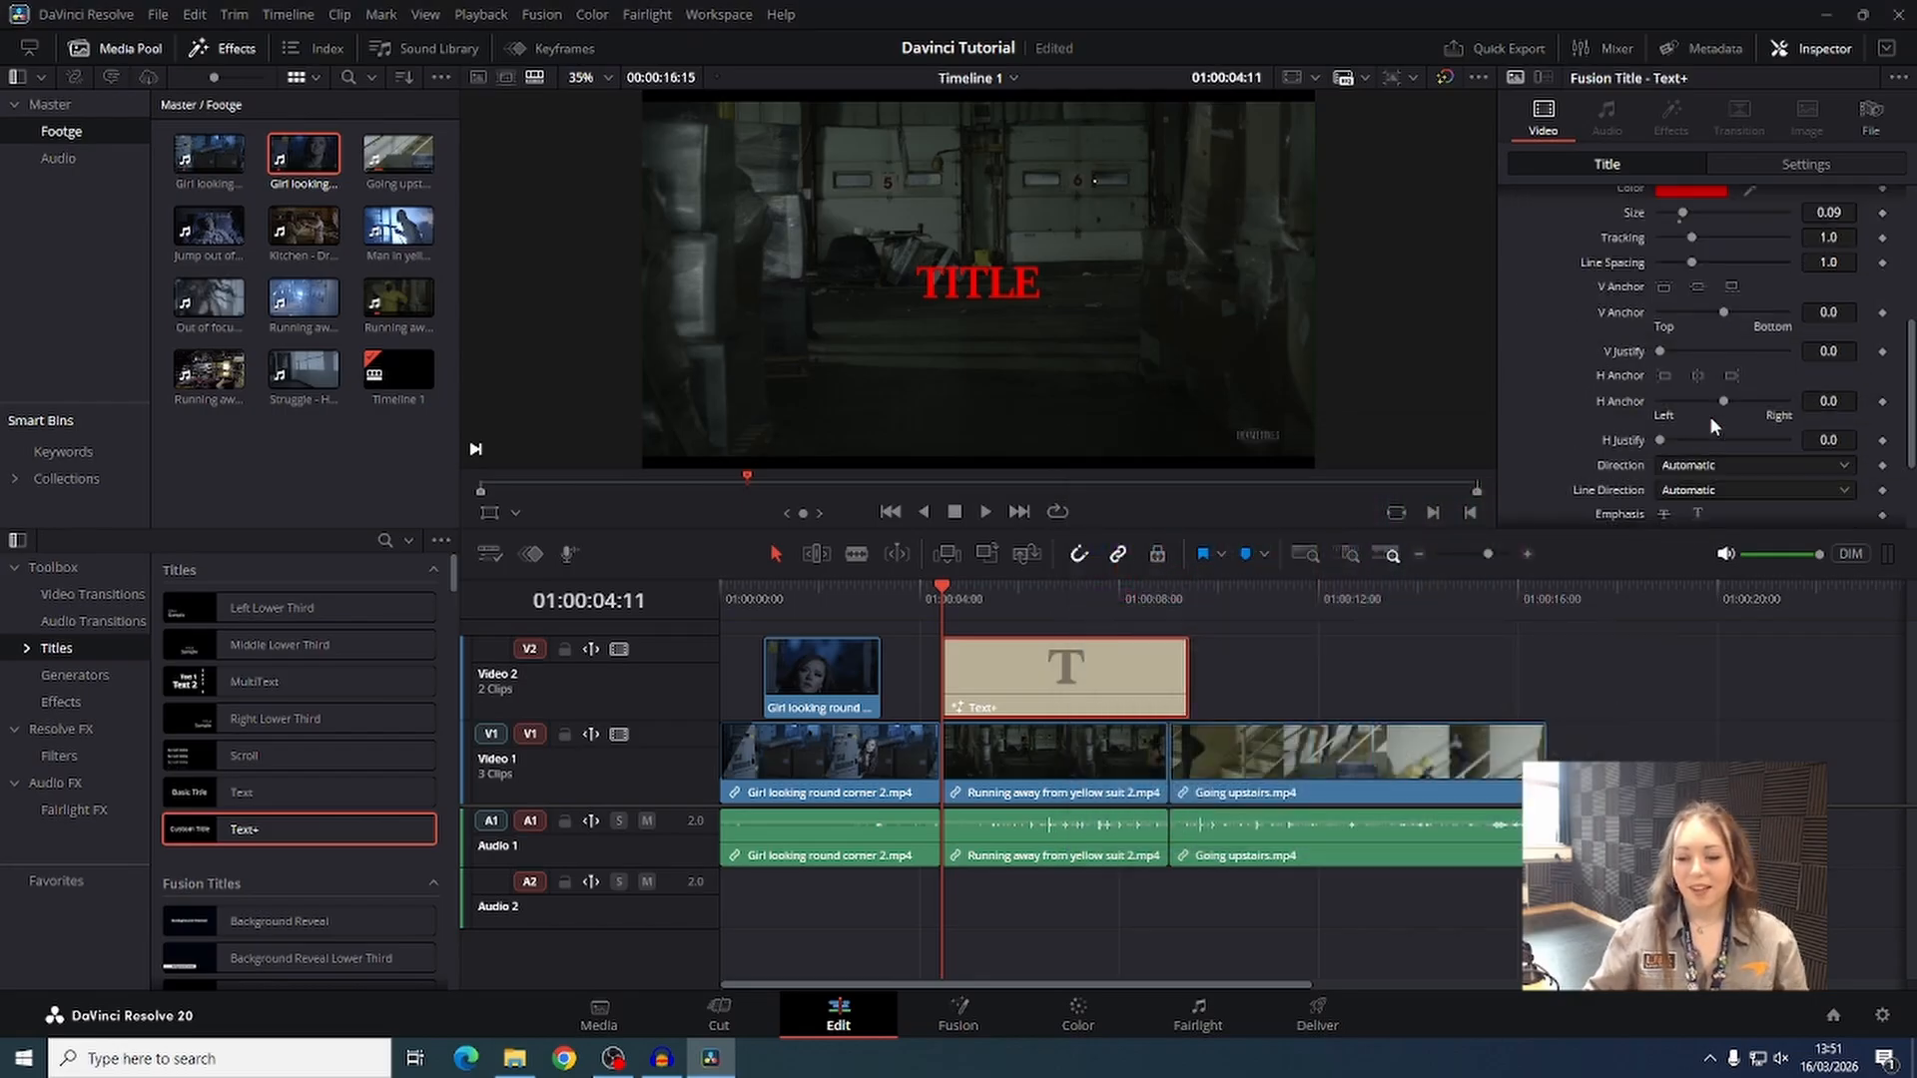
scroll(1711, 416, up, 6)
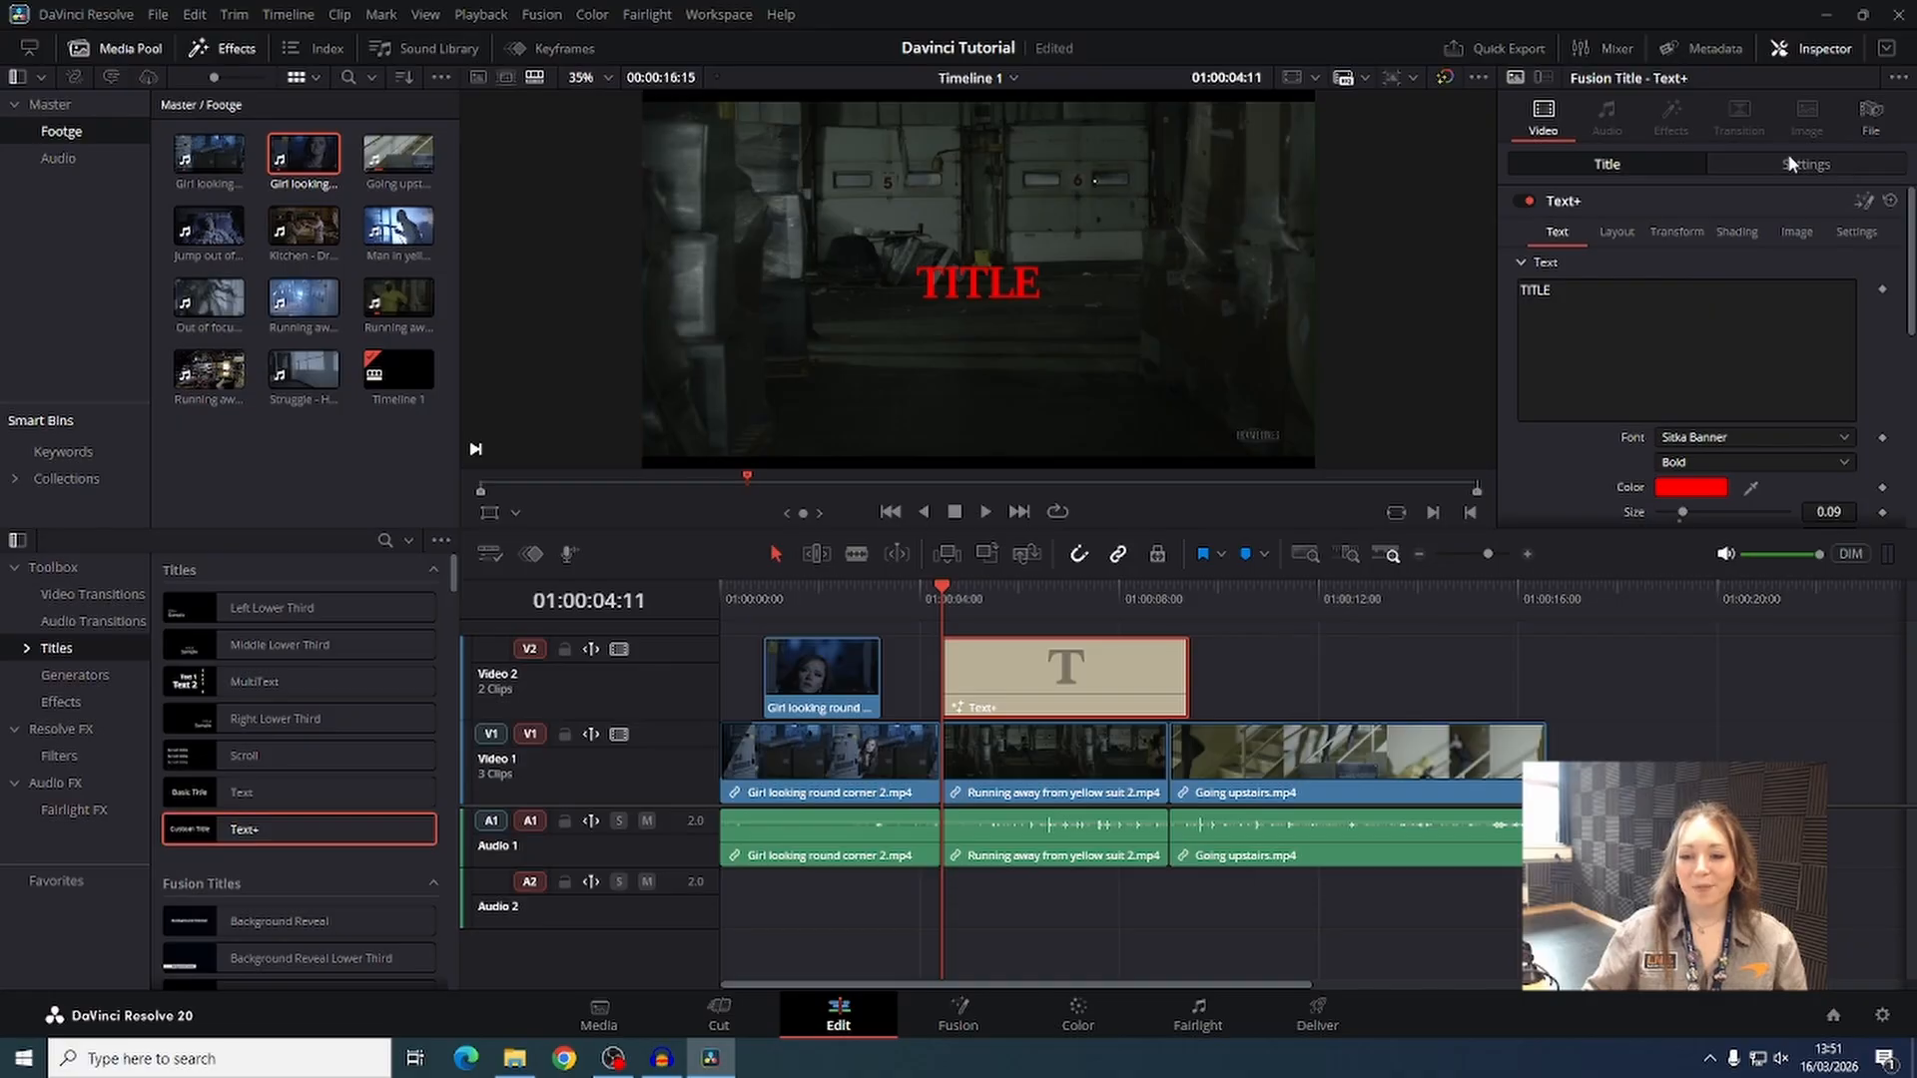
scroll(1701, 462, down, 3)
drag(1683, 398, 1764, 390)
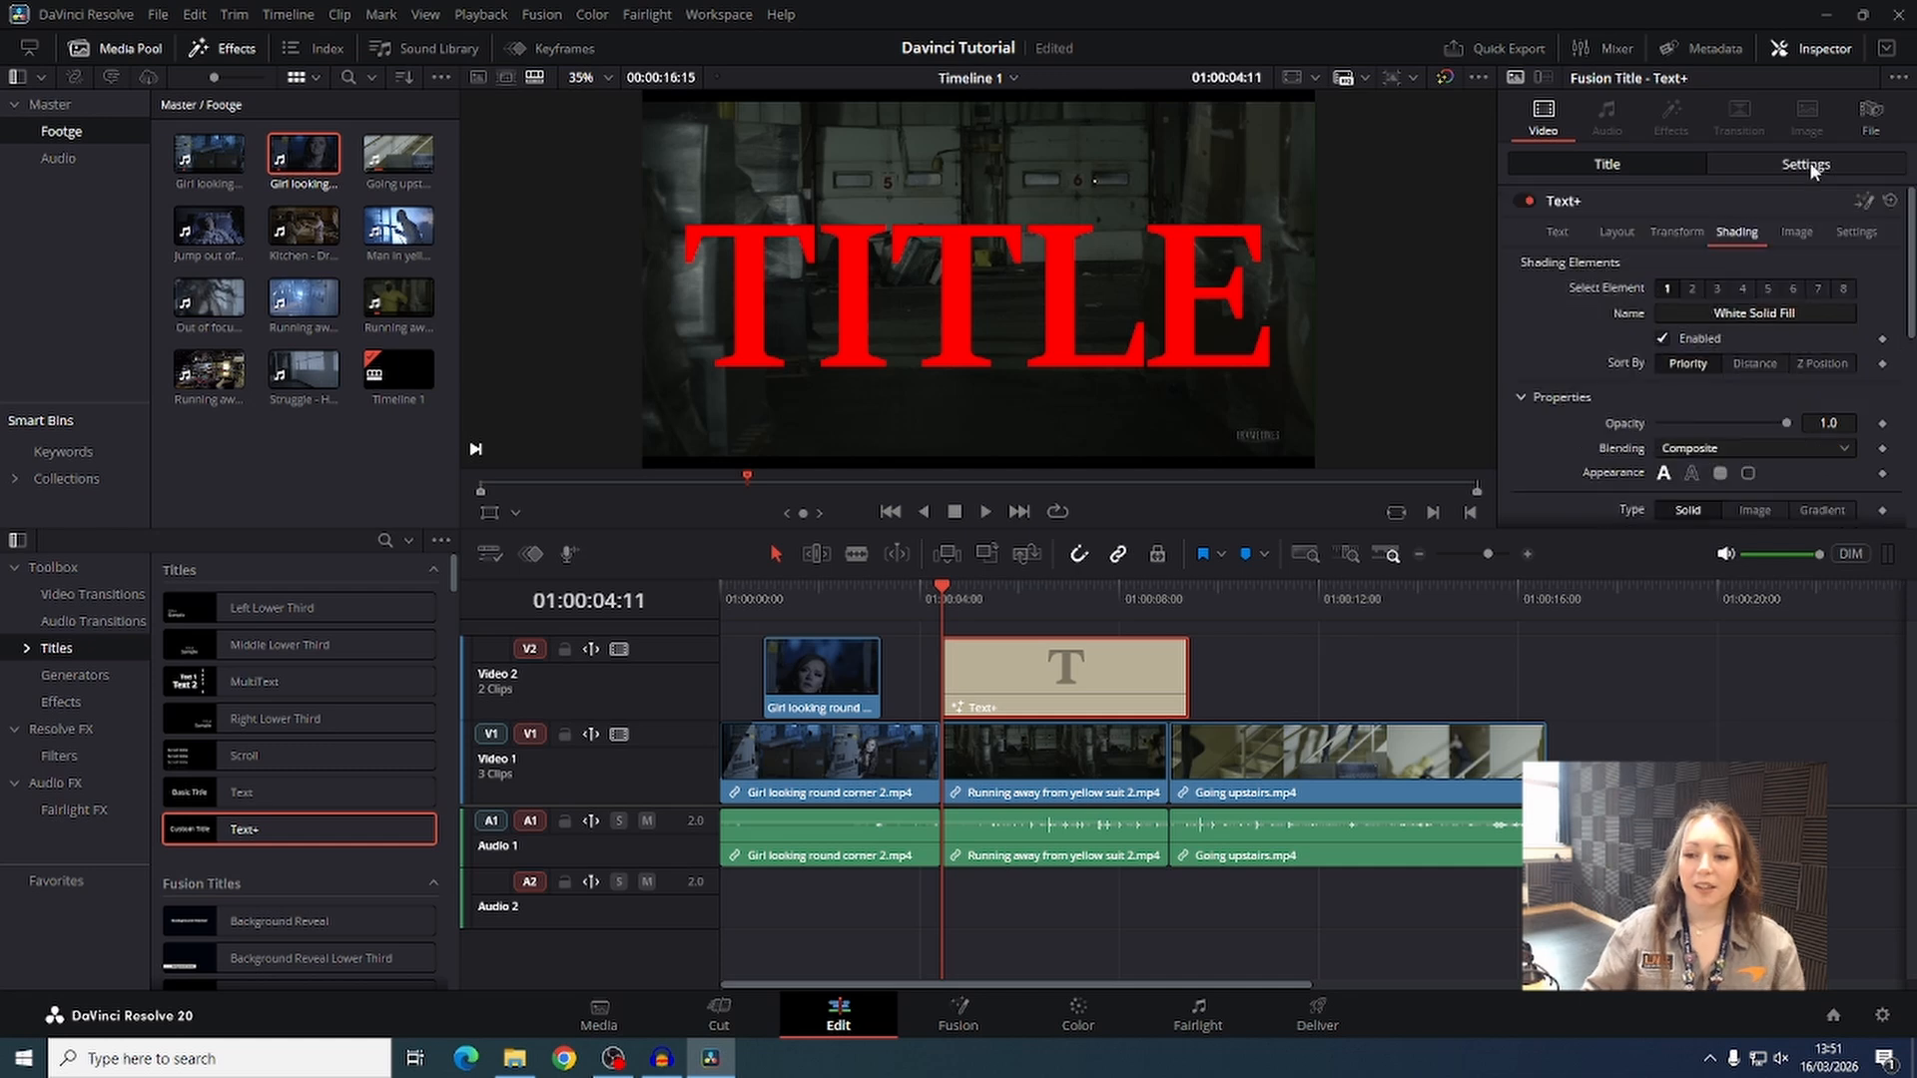
Try shifting the title horizontally to position X 258, and reset the position.
click(1812, 164)
drag(1677, 256, 1714, 255)
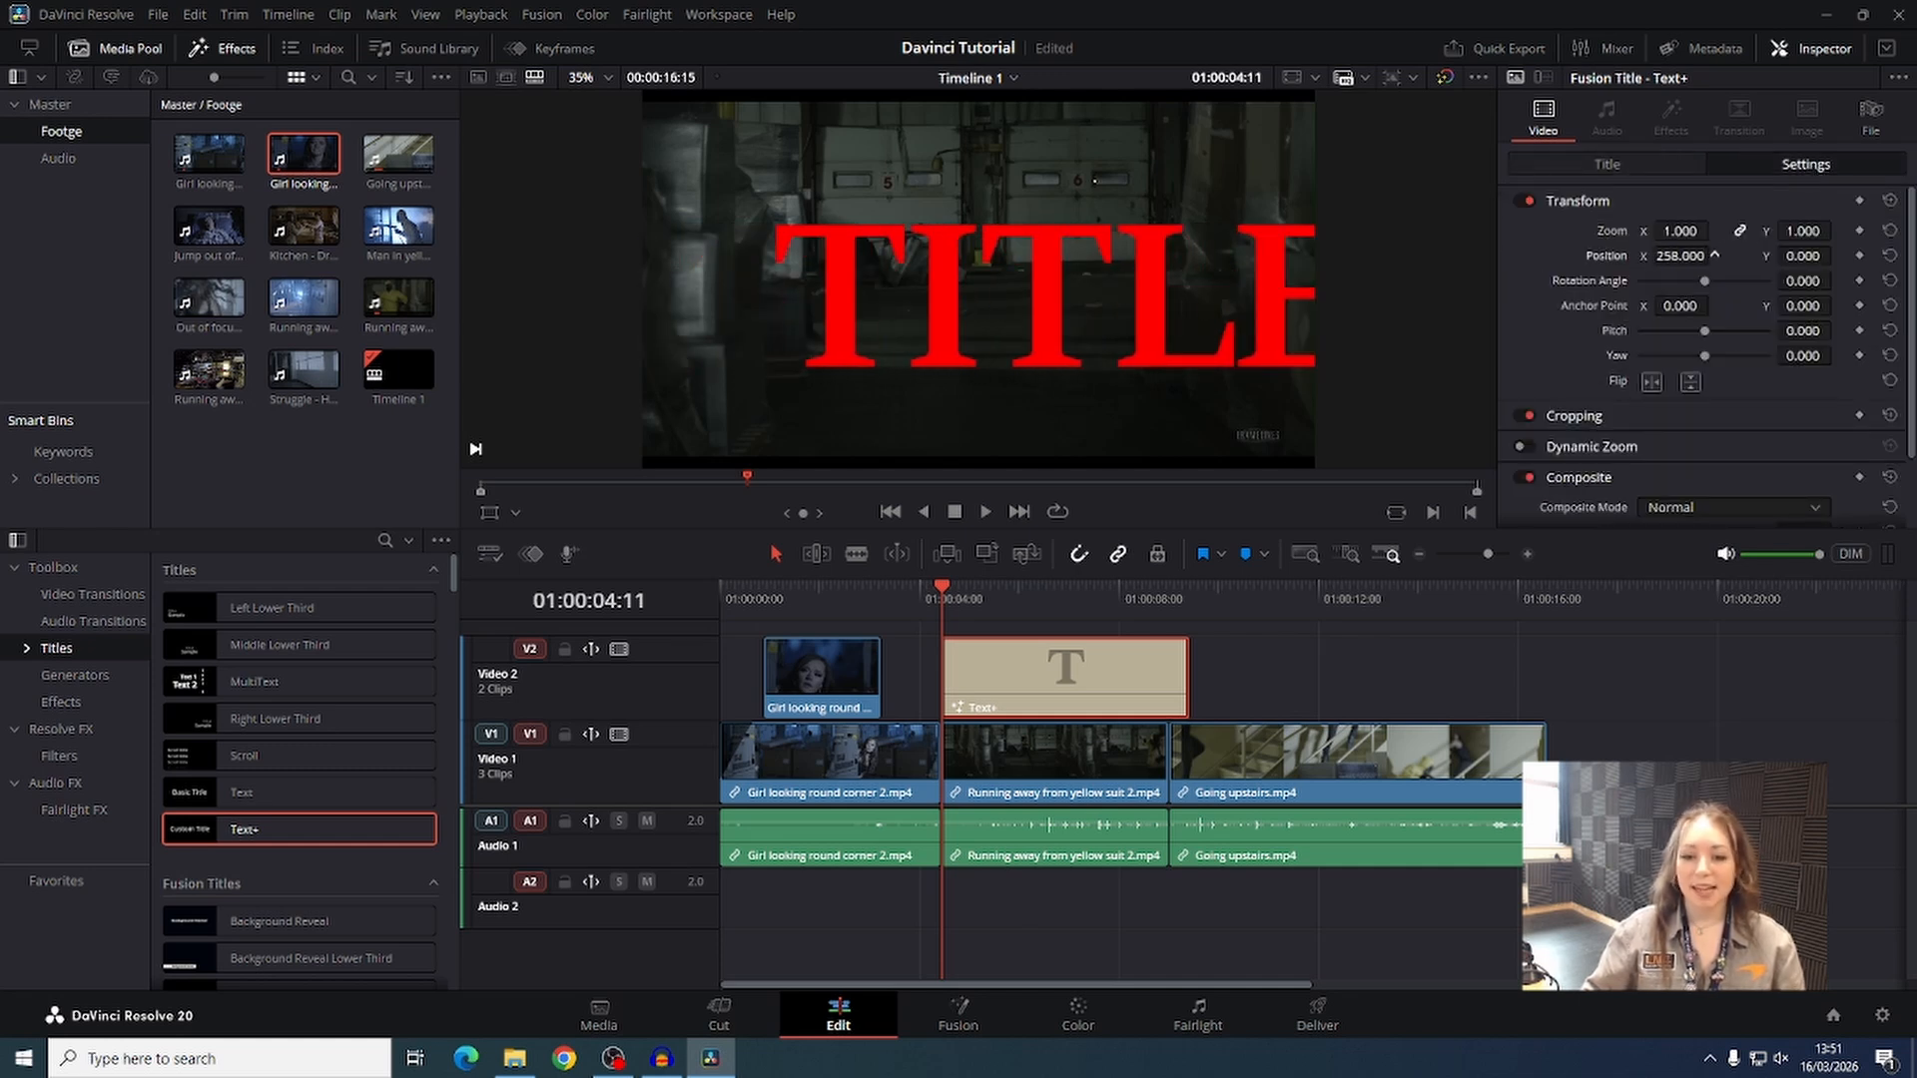
double_click(1650, 258)
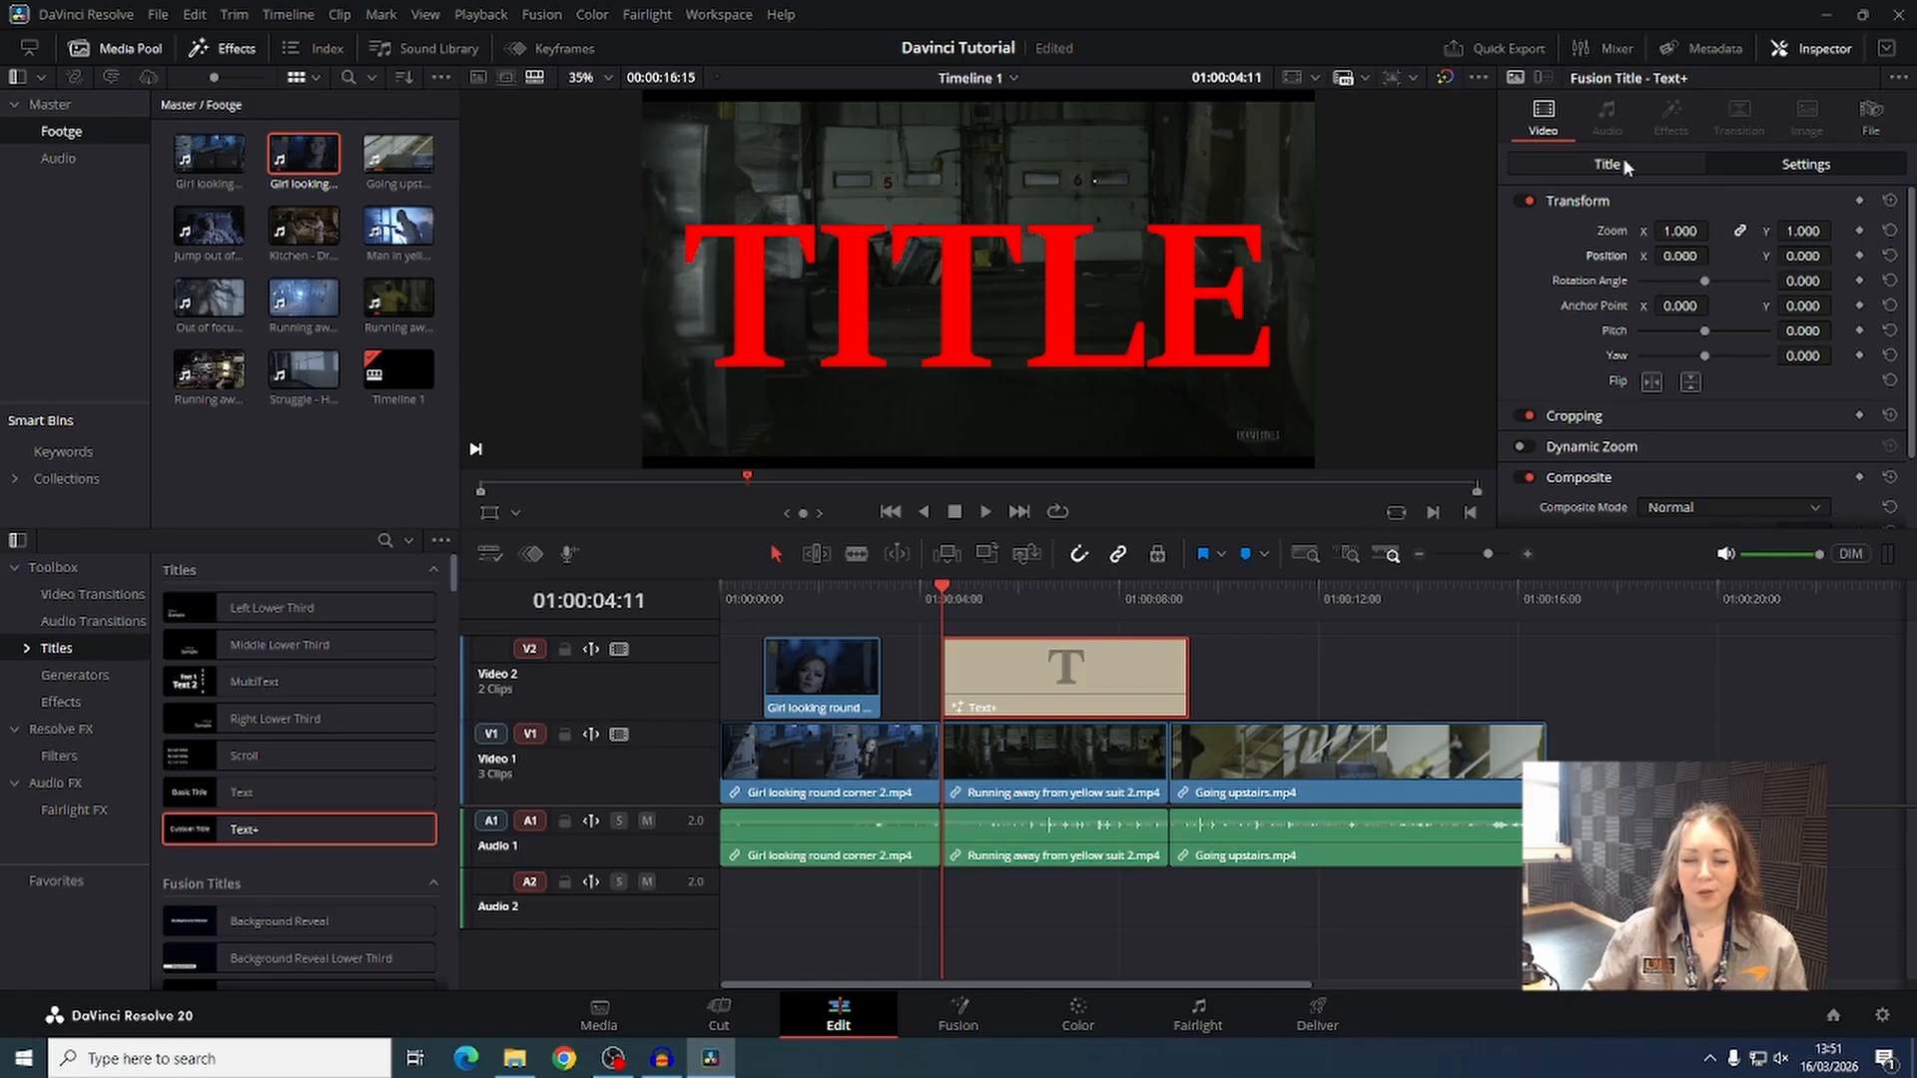
Enable the Black Shadow shading element, number 3, on the title.
click(1622, 159)
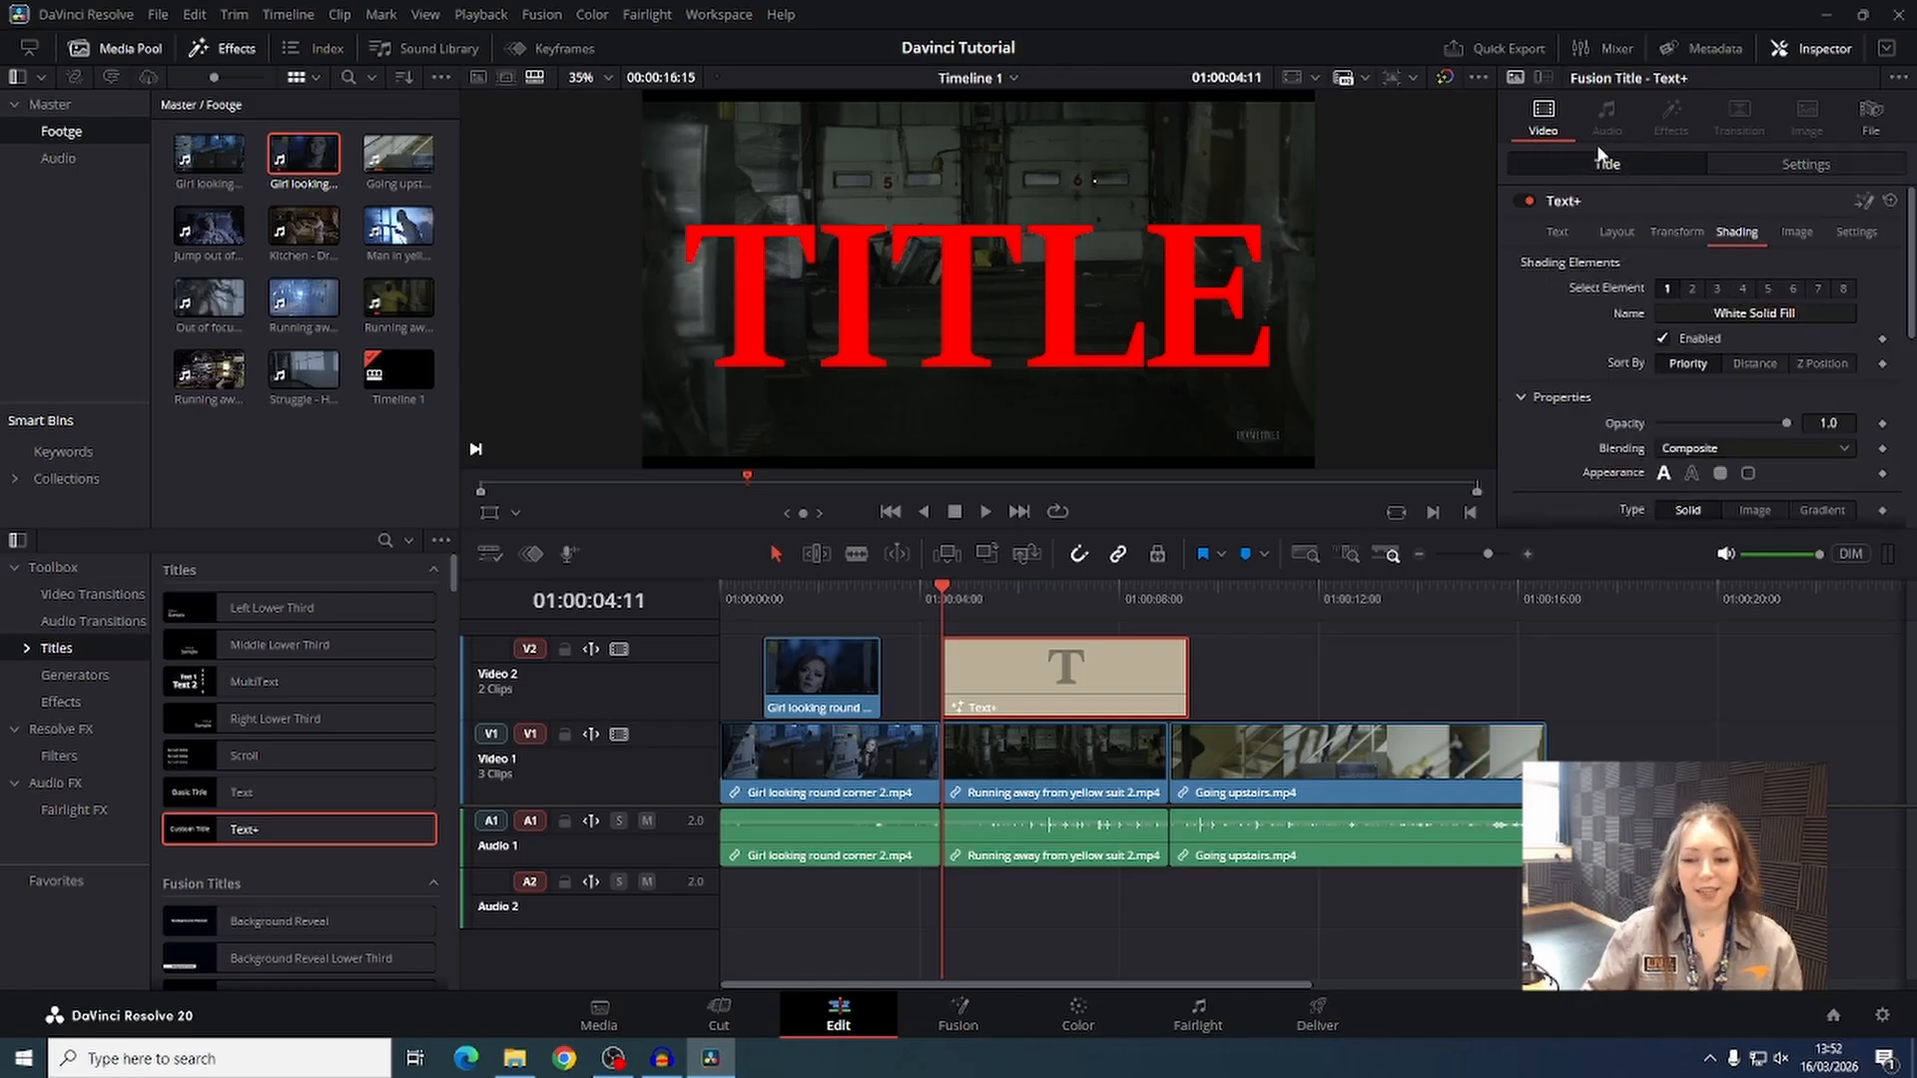
click(1716, 289)
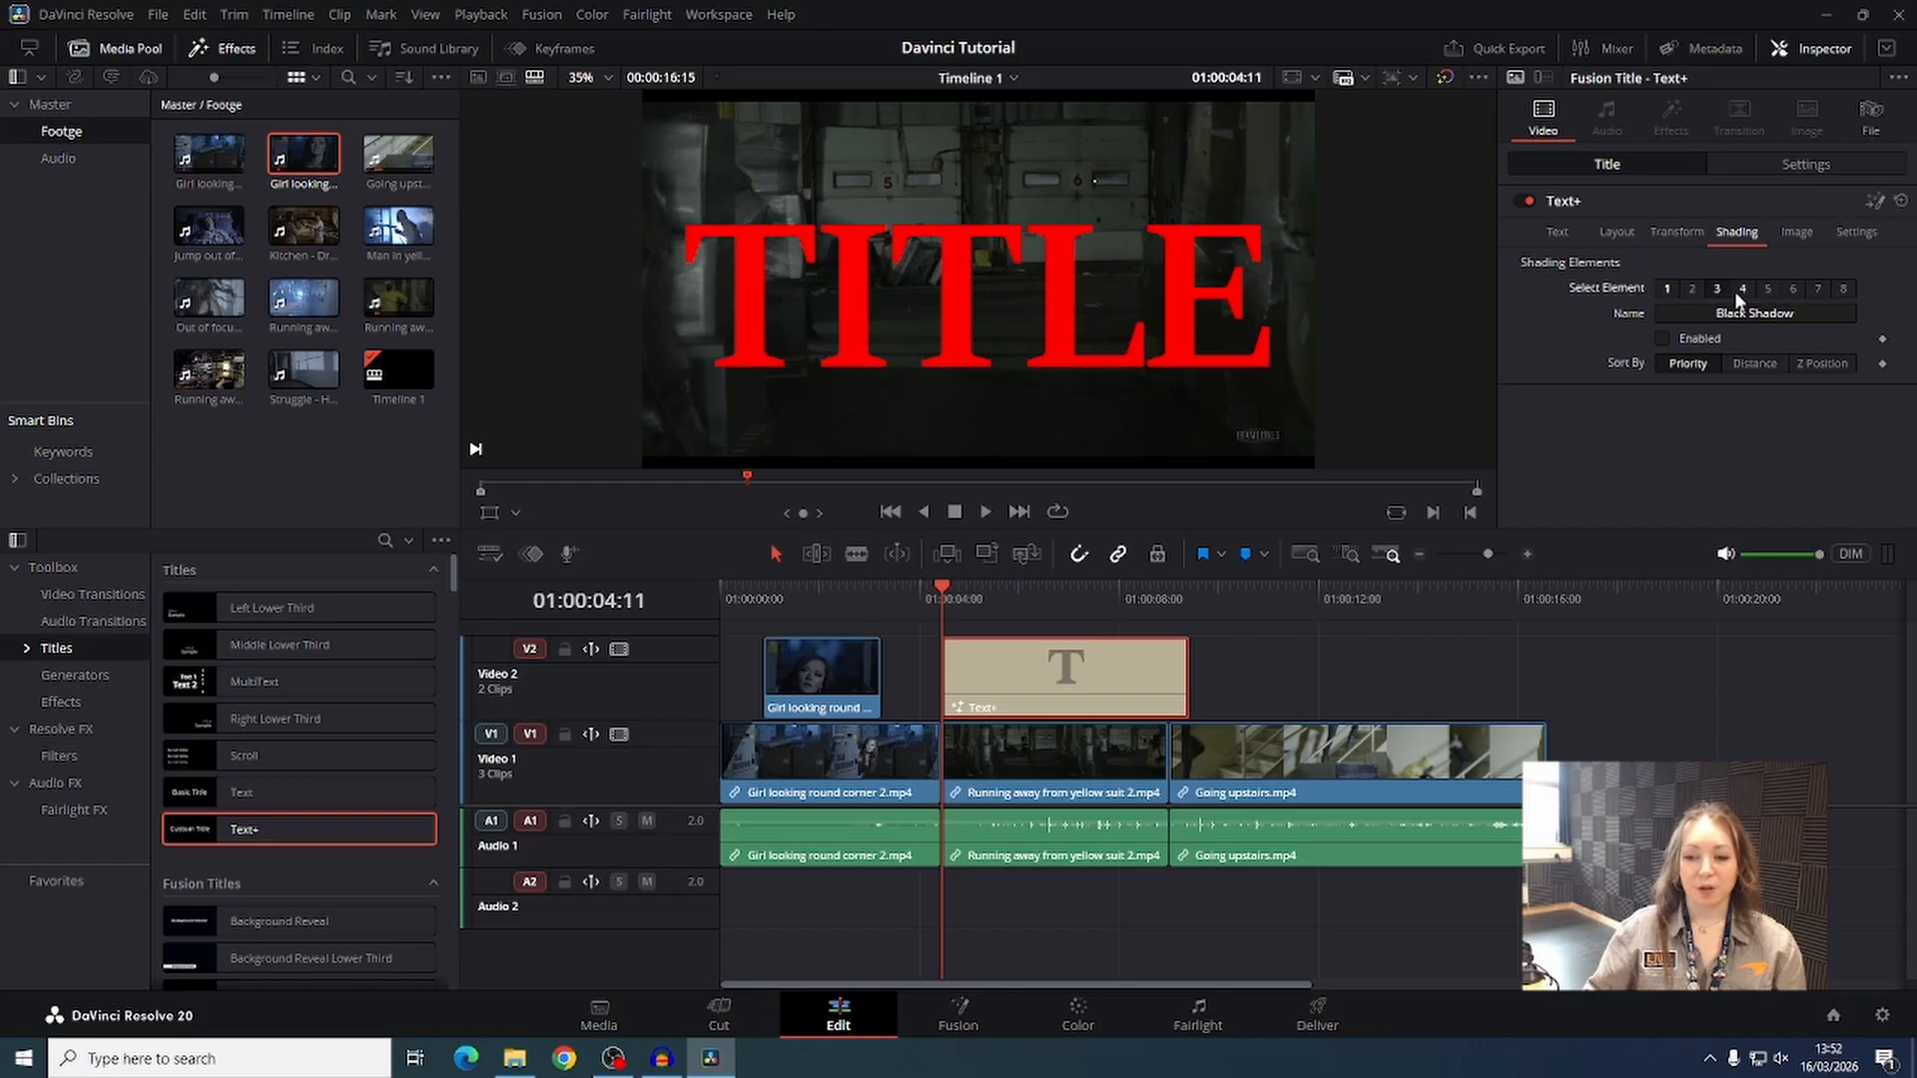
click(1668, 291)
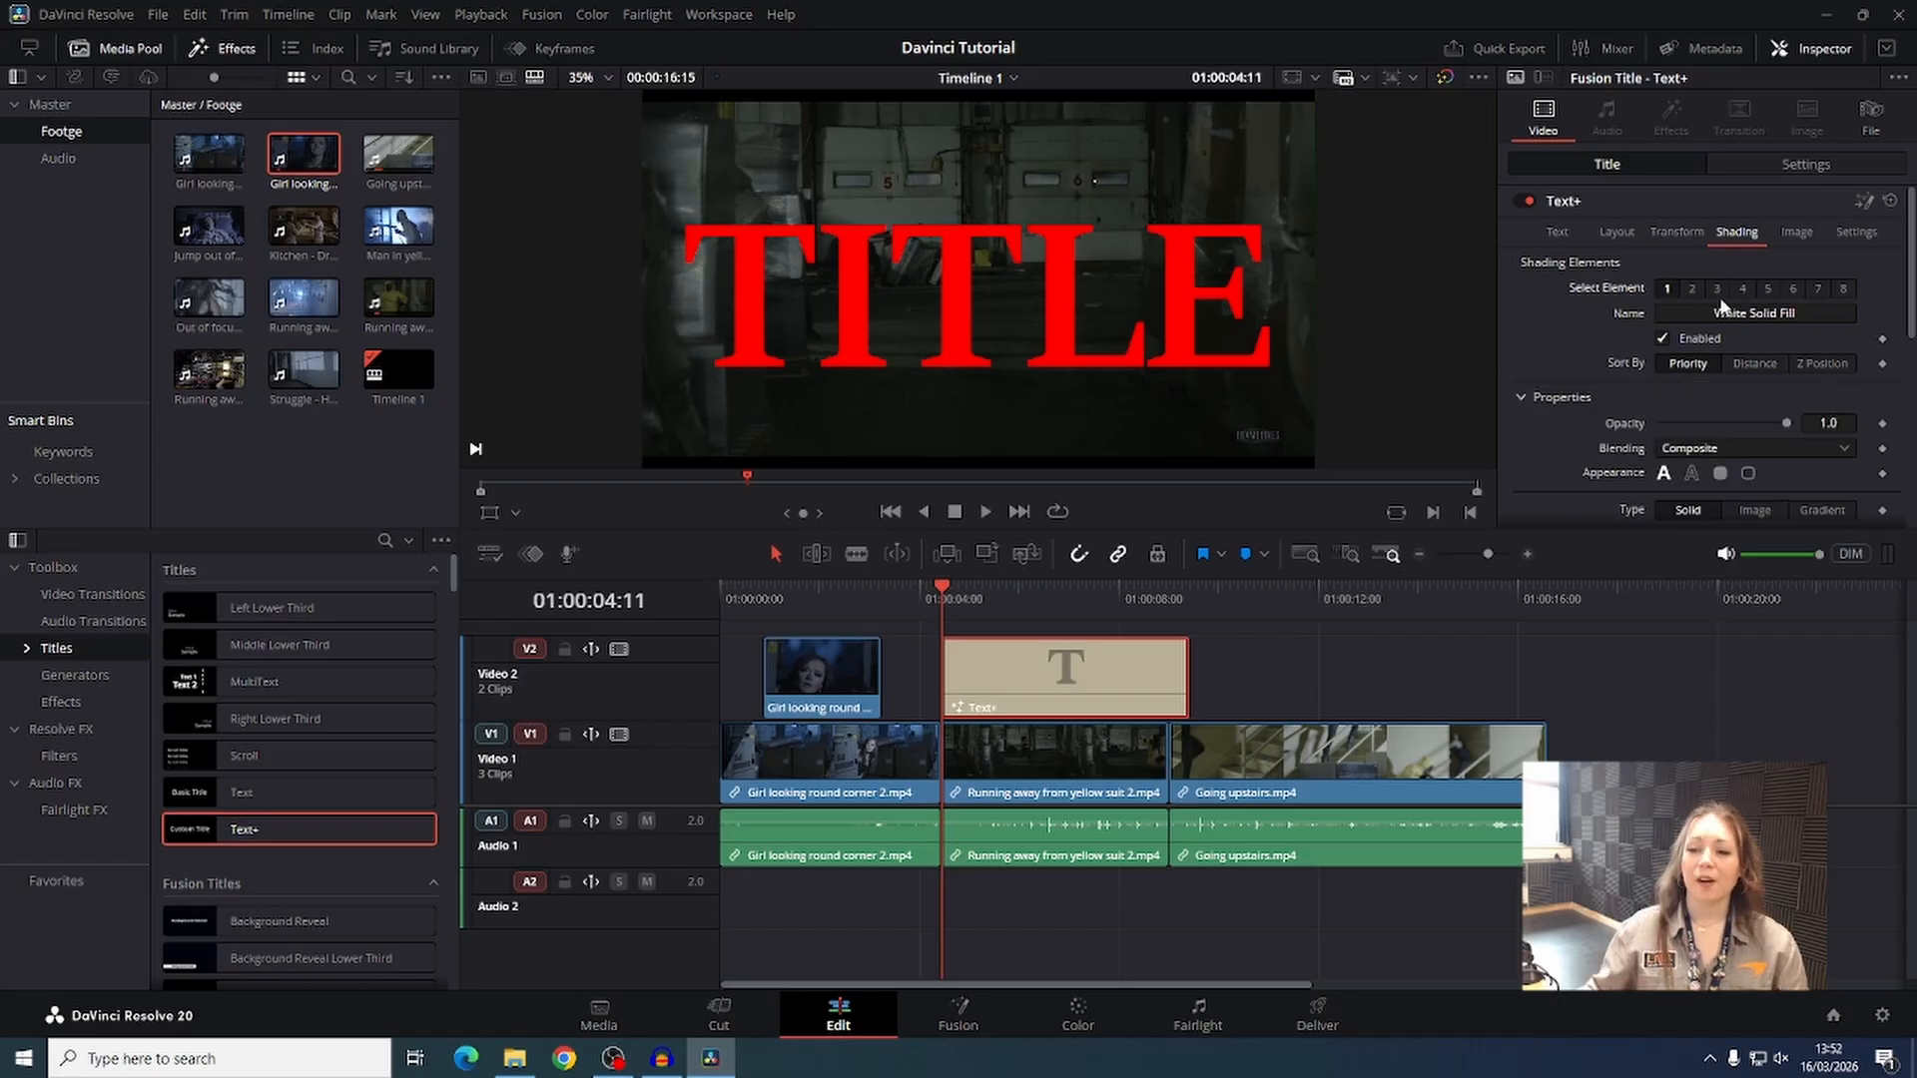
click(1717, 289)
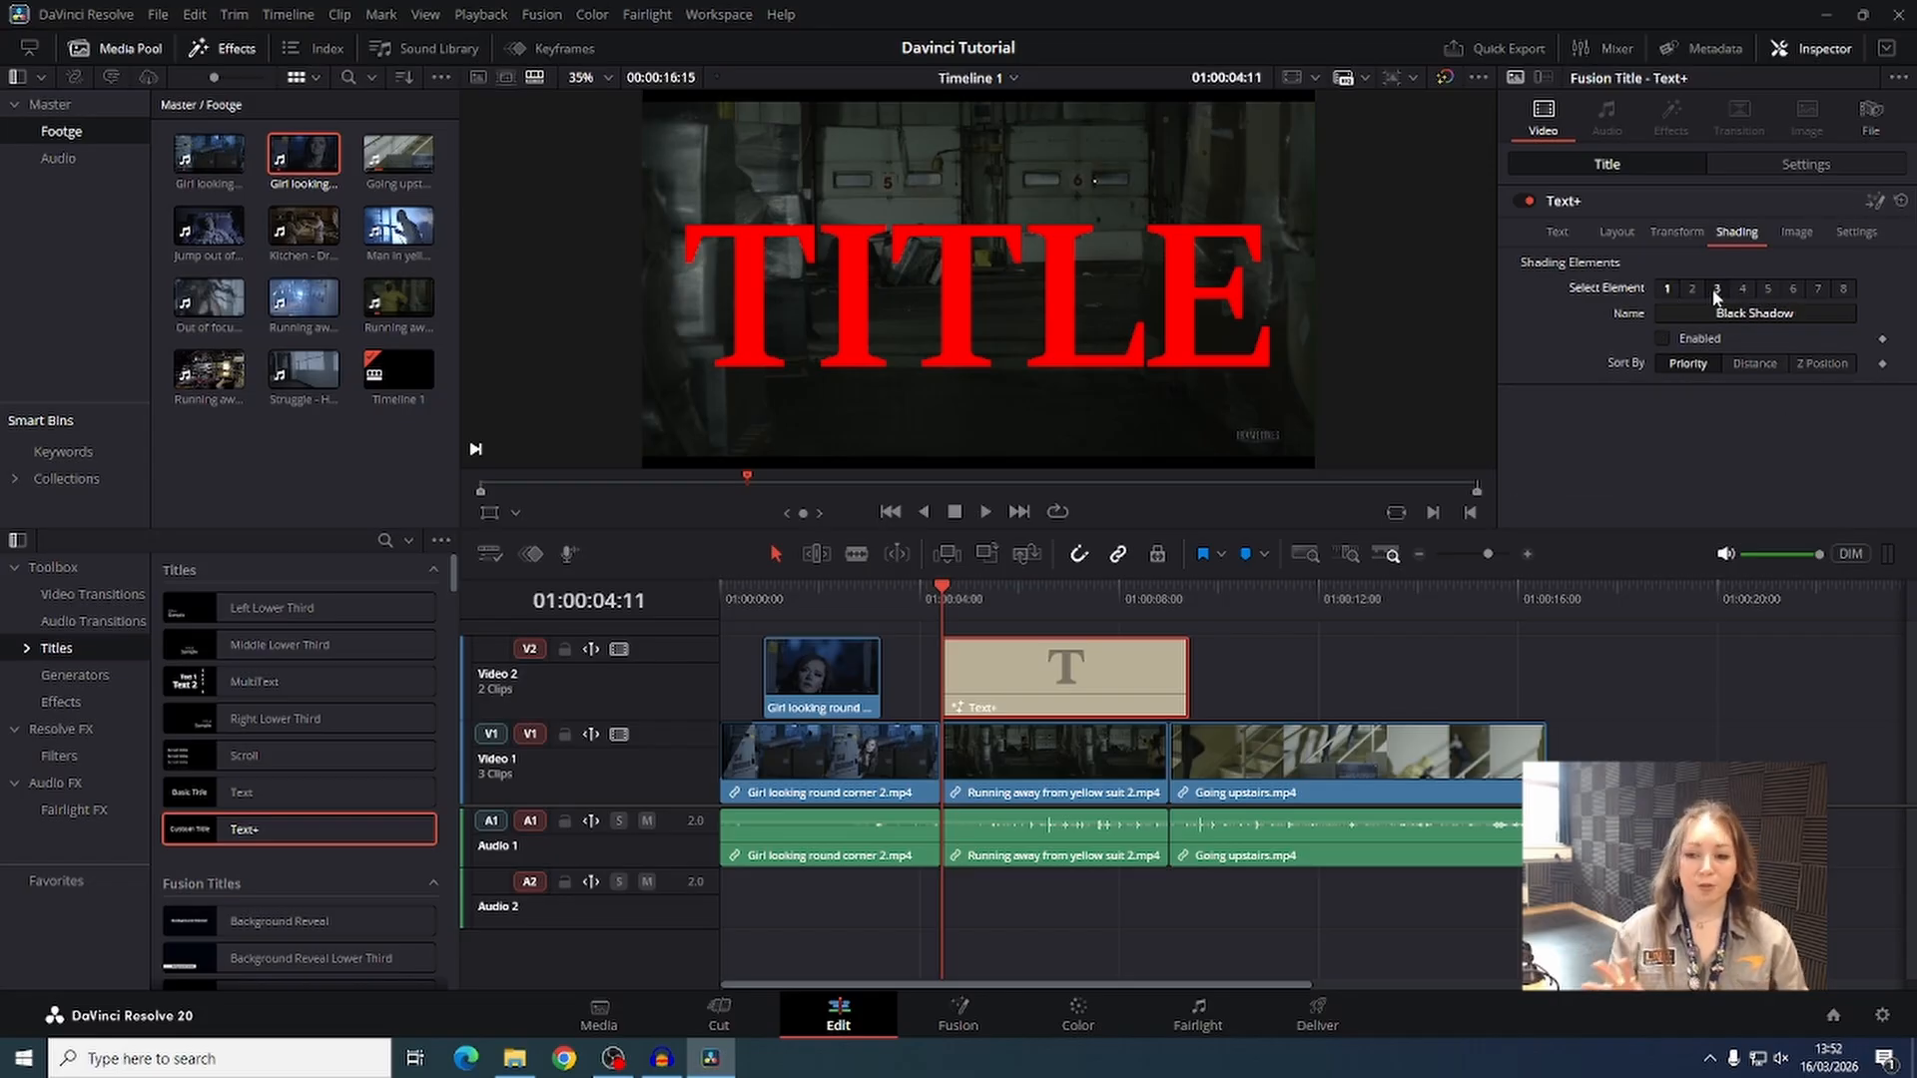
click(1679, 341)
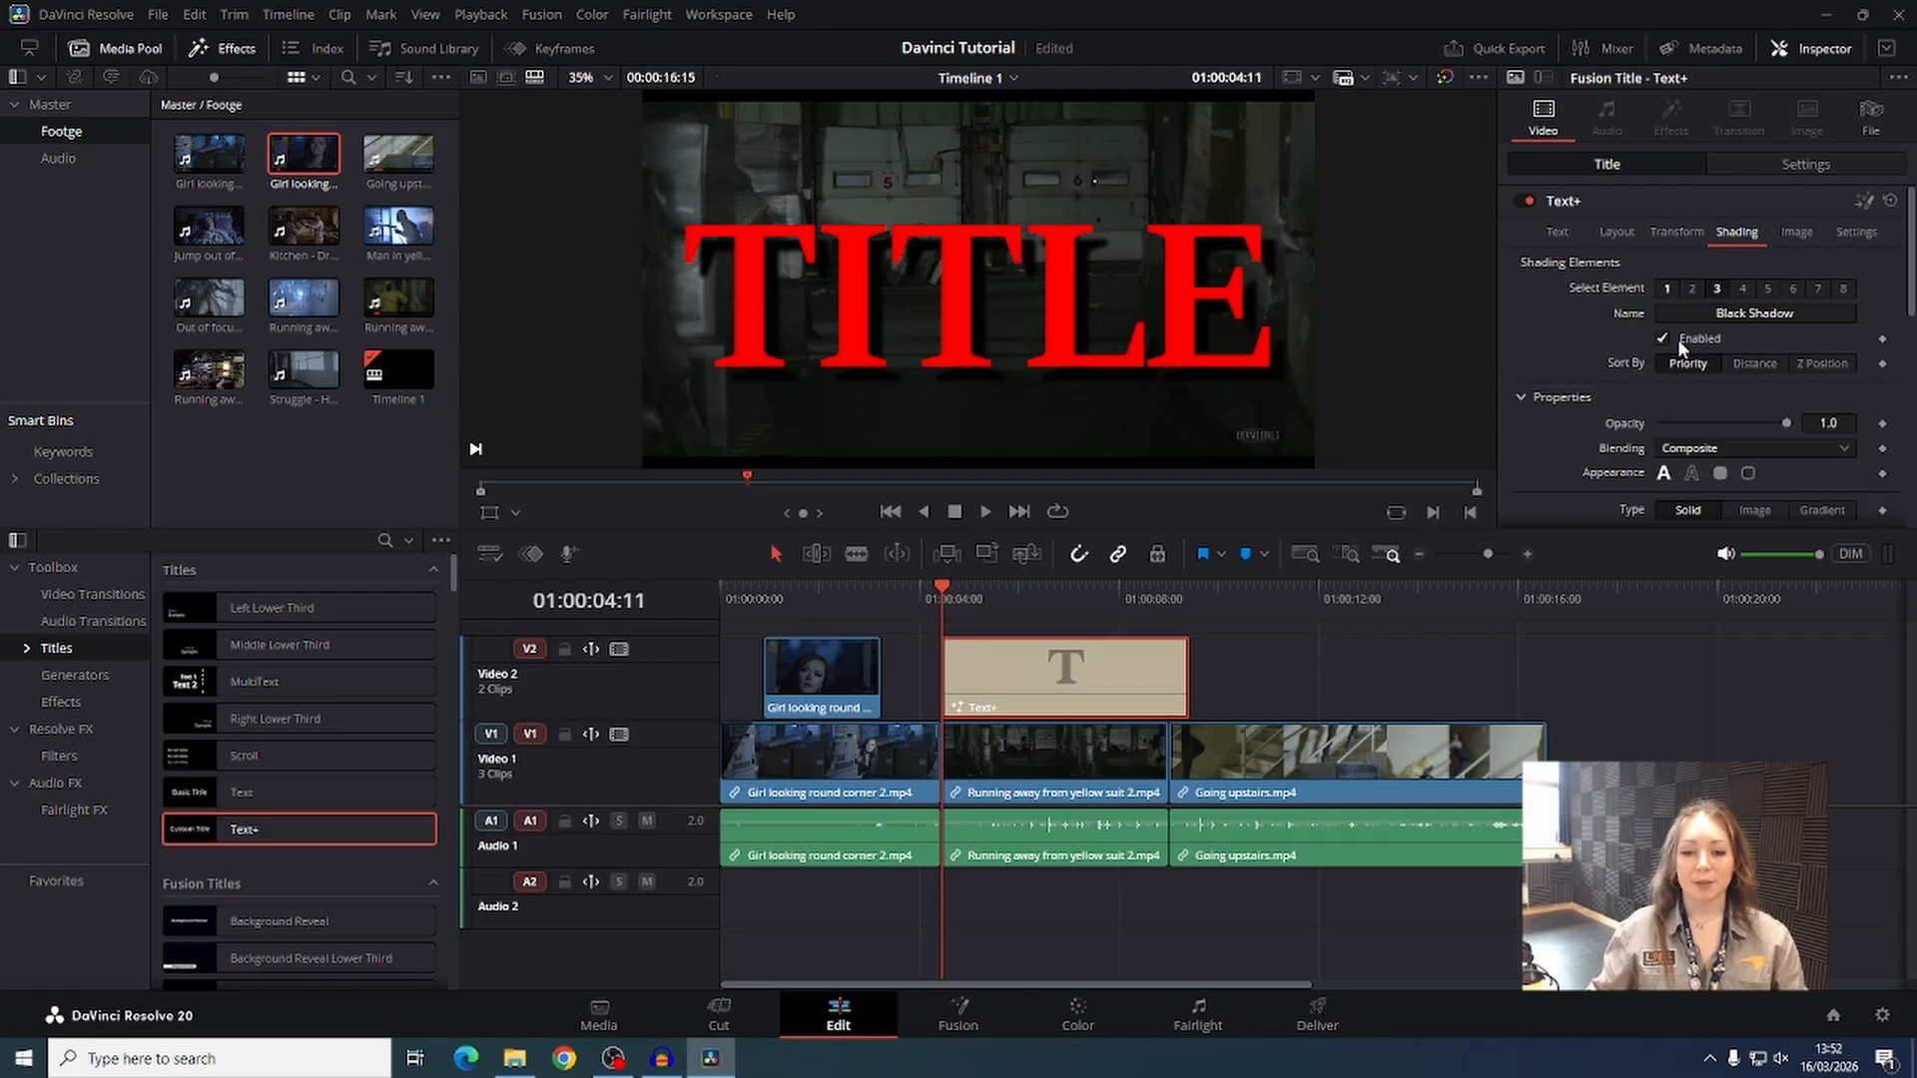
click(1677, 338)
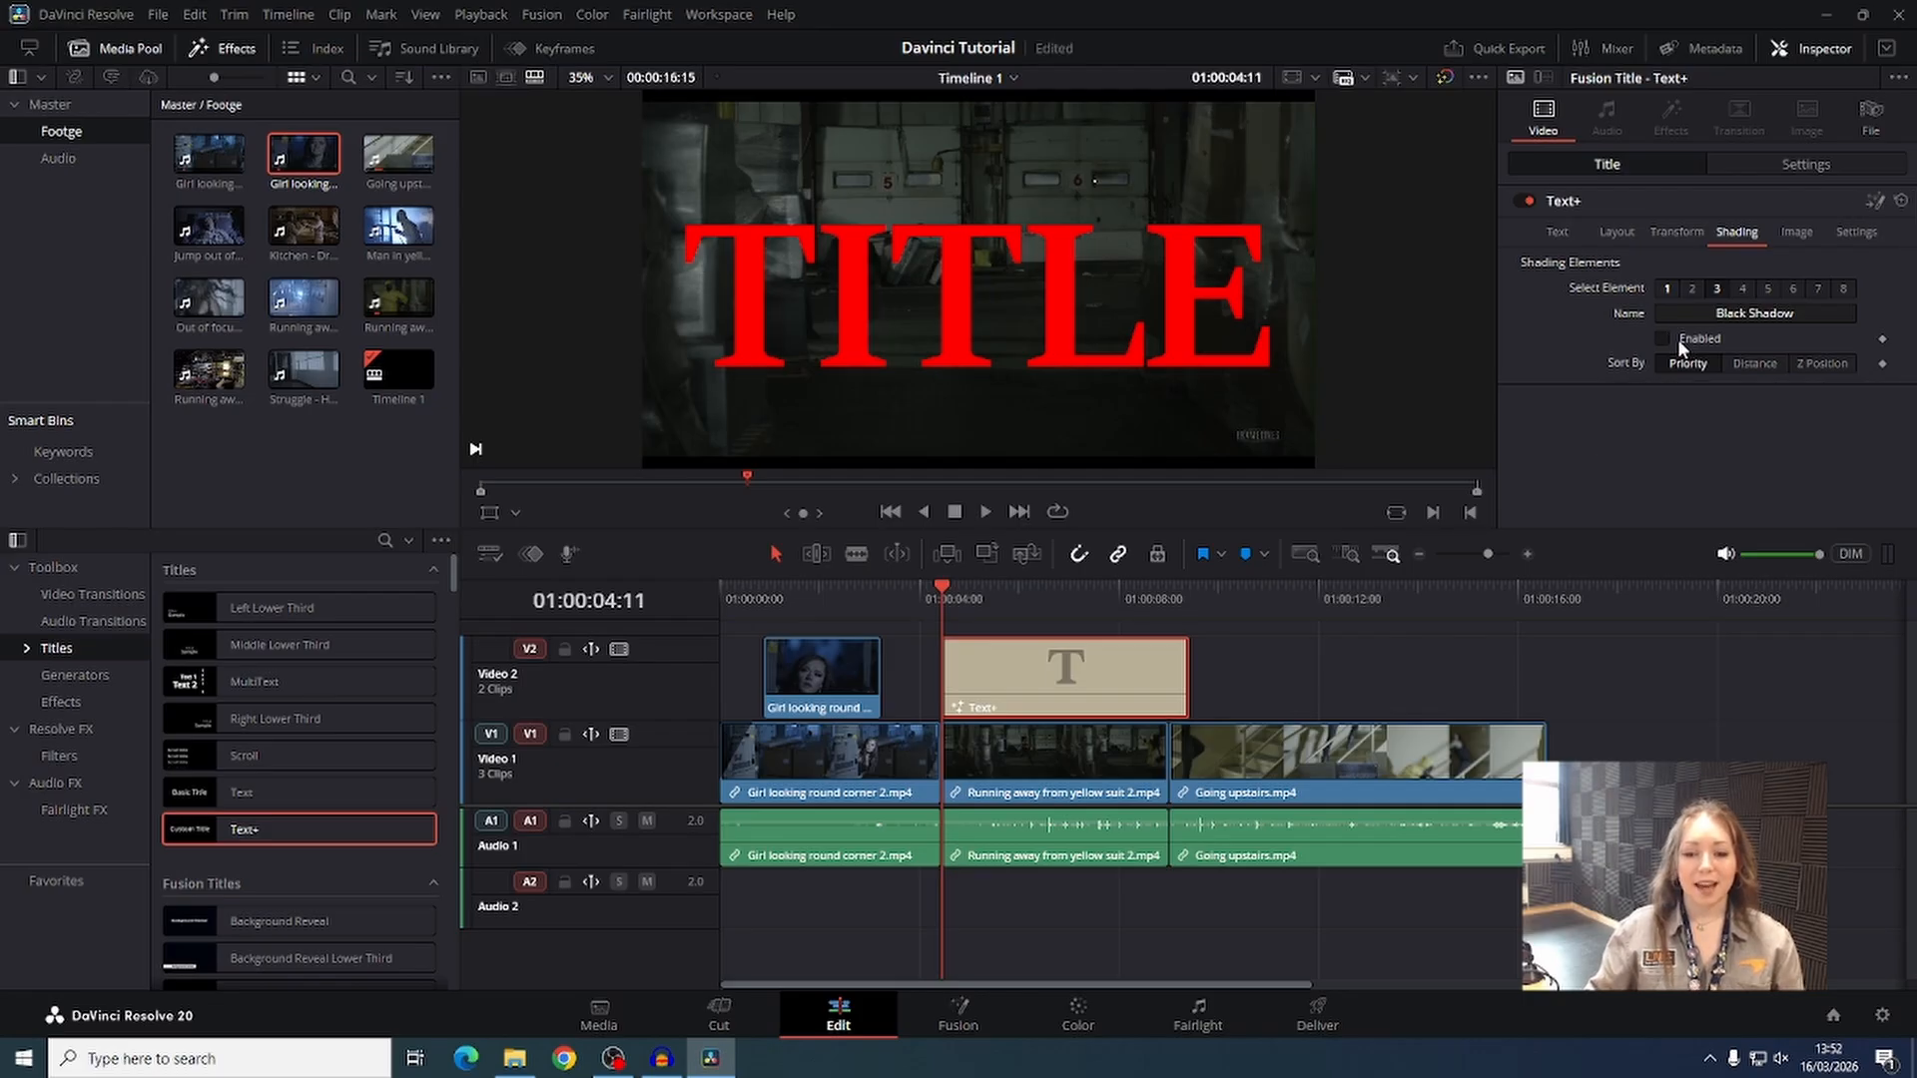
click(1678, 338)
click(1678, 339)
click(1678, 338)
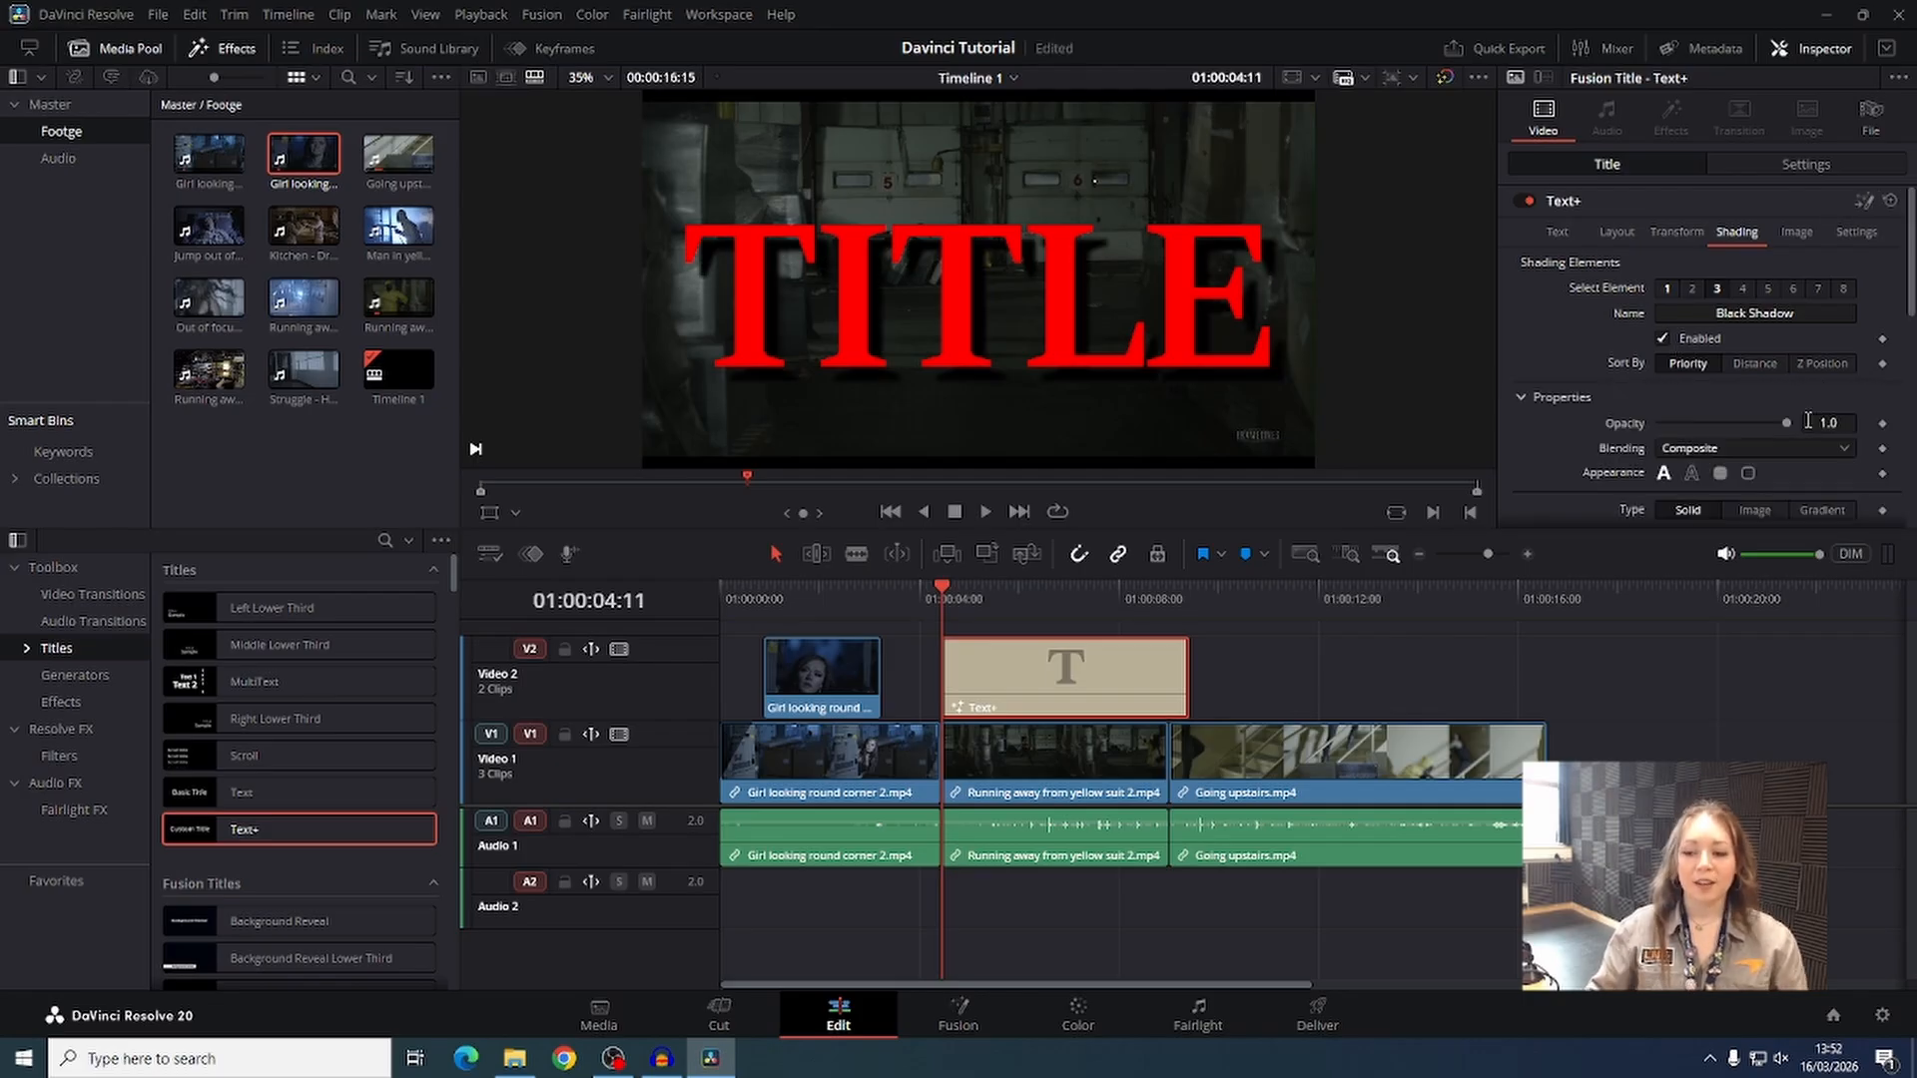
Try a lower opacity for the title's black shadow and increase its horizontal softness.
scroll(1795, 423, down, 3)
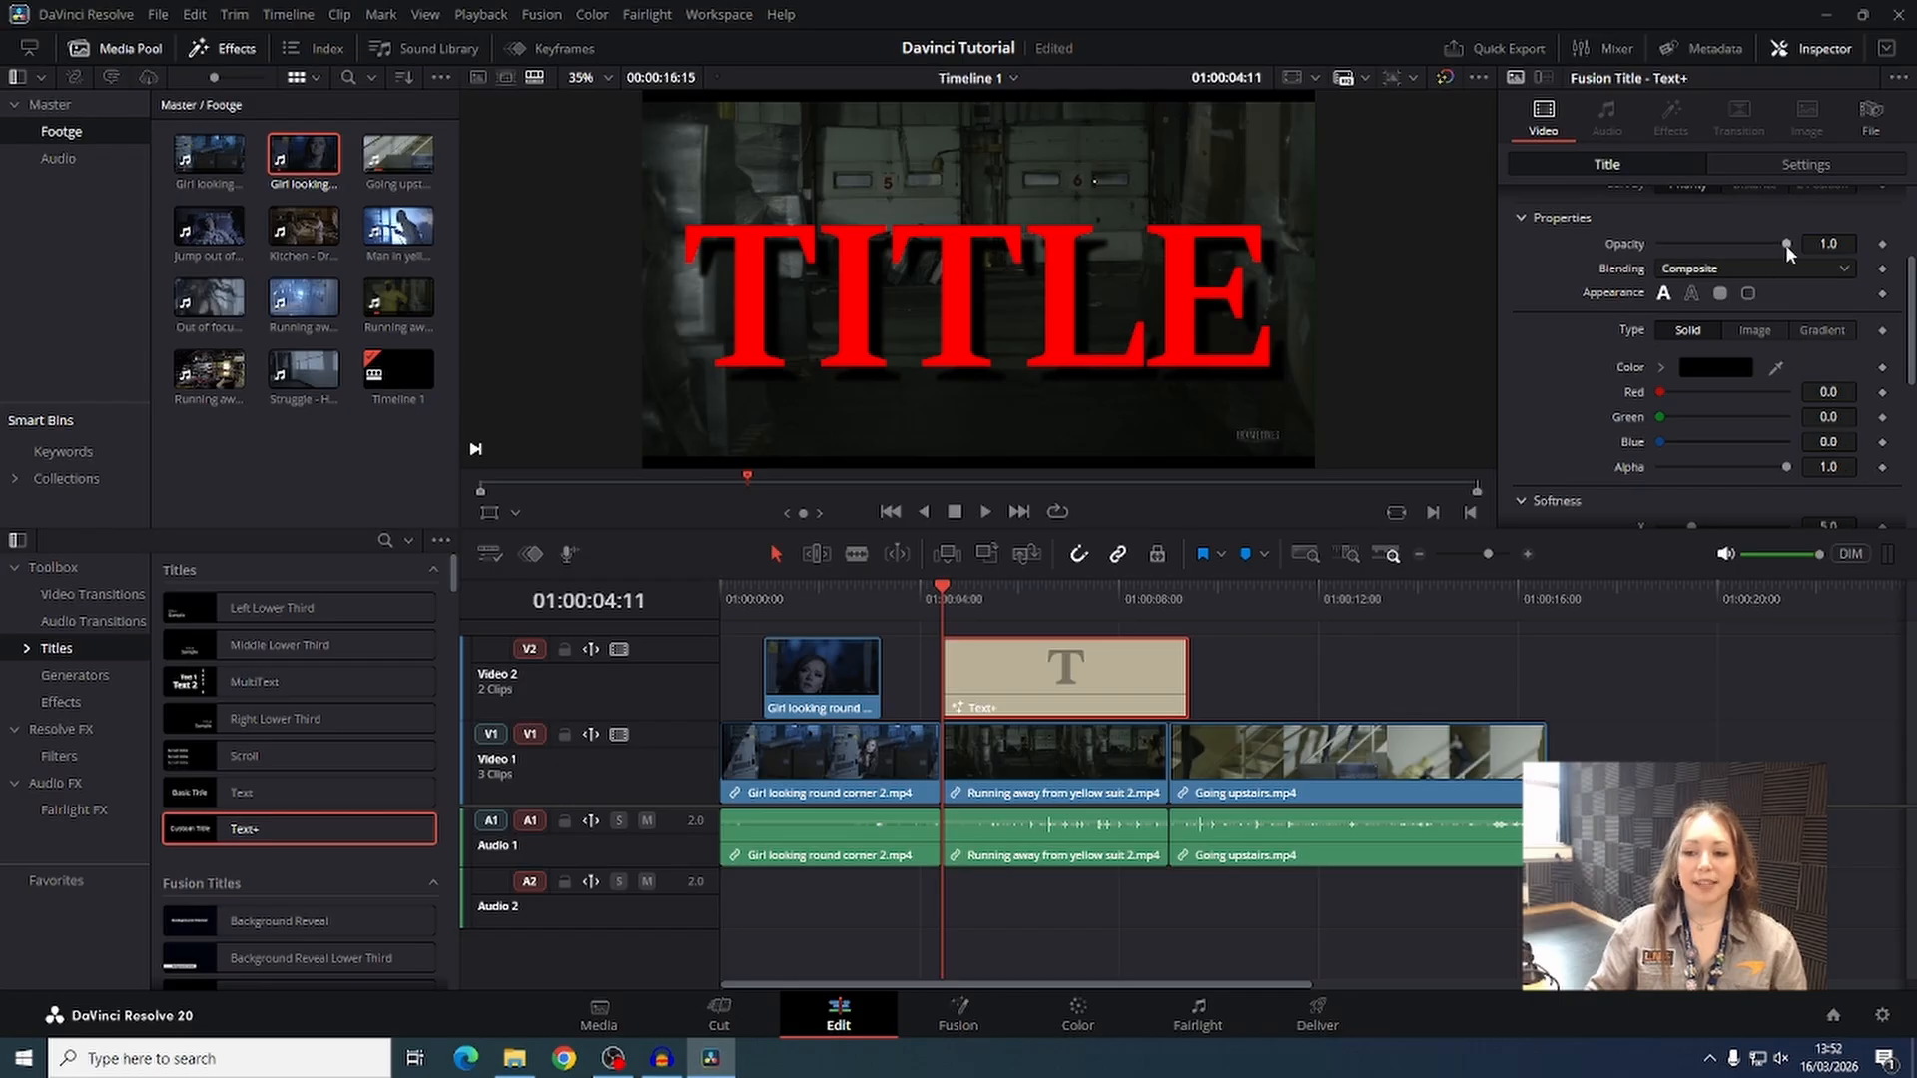
mouse_move(1785, 244)
mouse_down()
mouse_move(1600, 248)
mouse_move(1793, 250)
mouse_up()
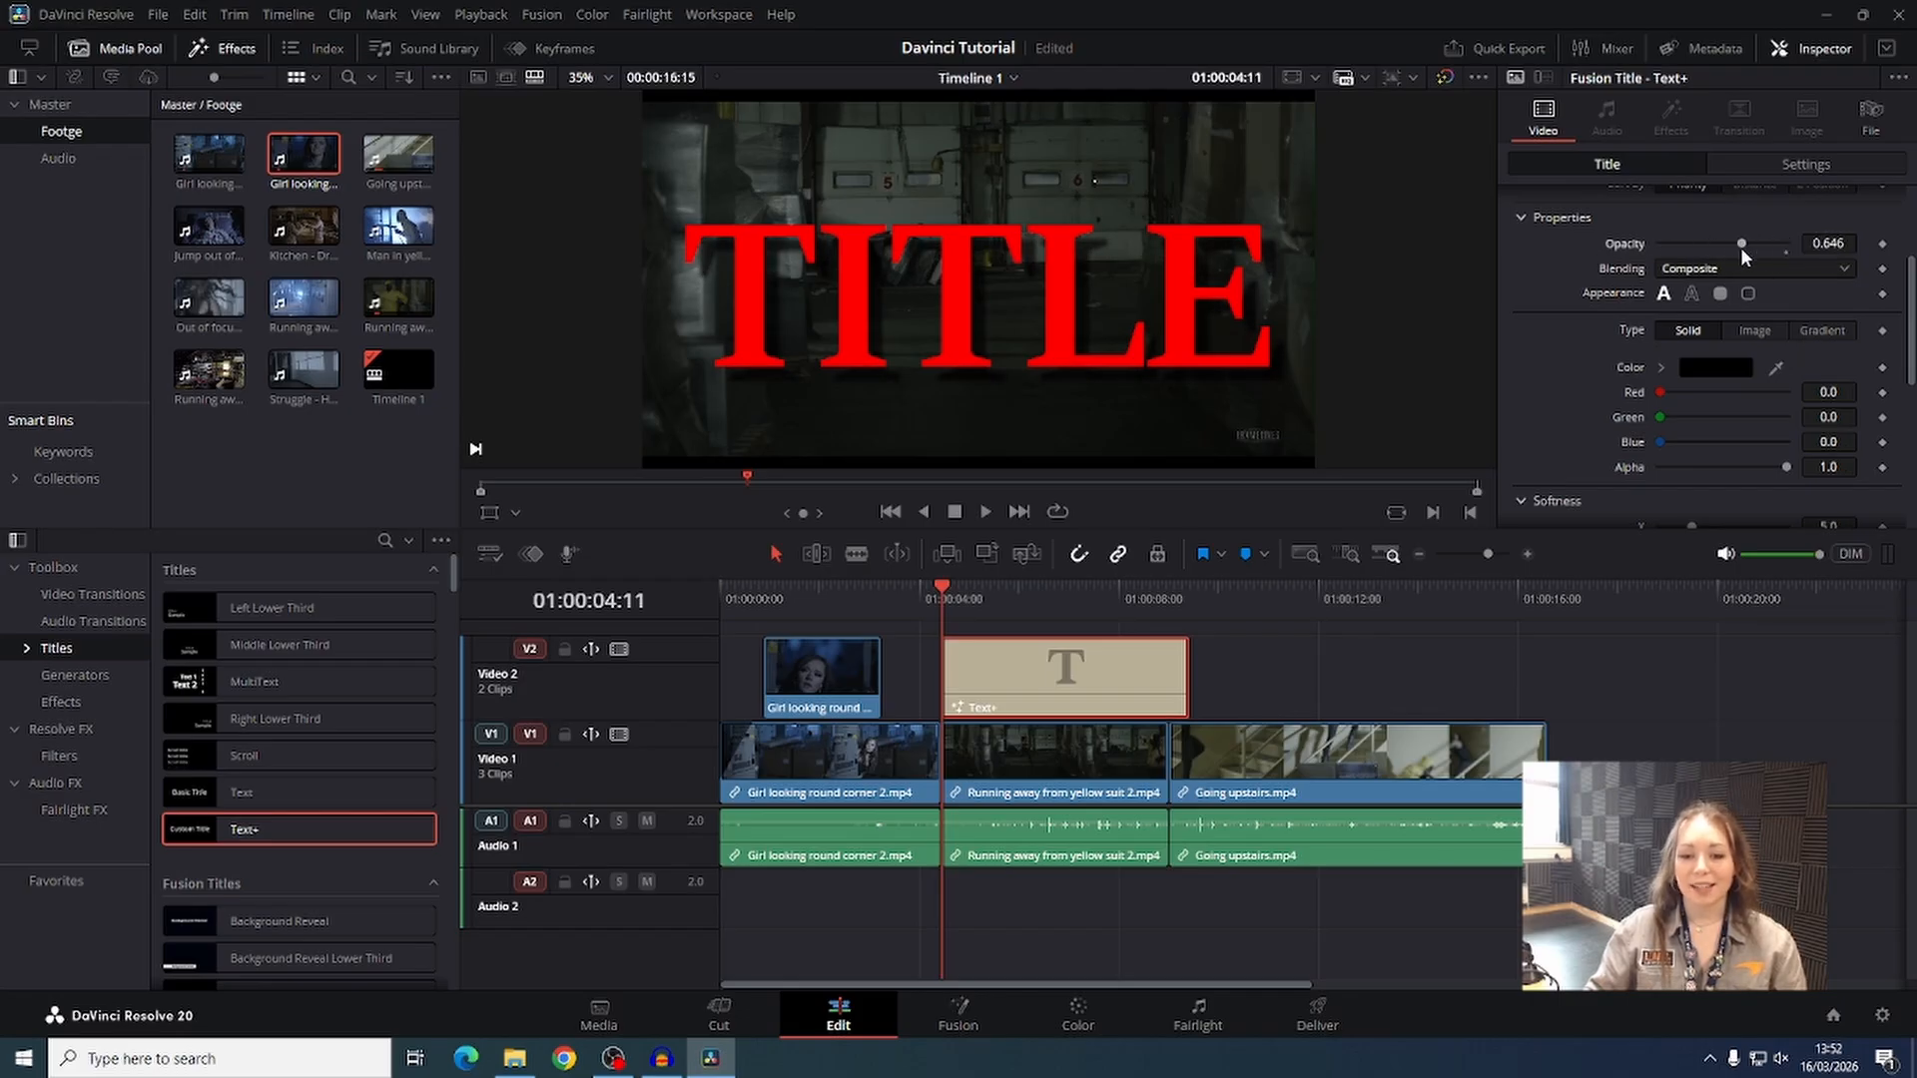
scroll(1718, 270, down, 3)
drag(1784, 296, 1855, 297)
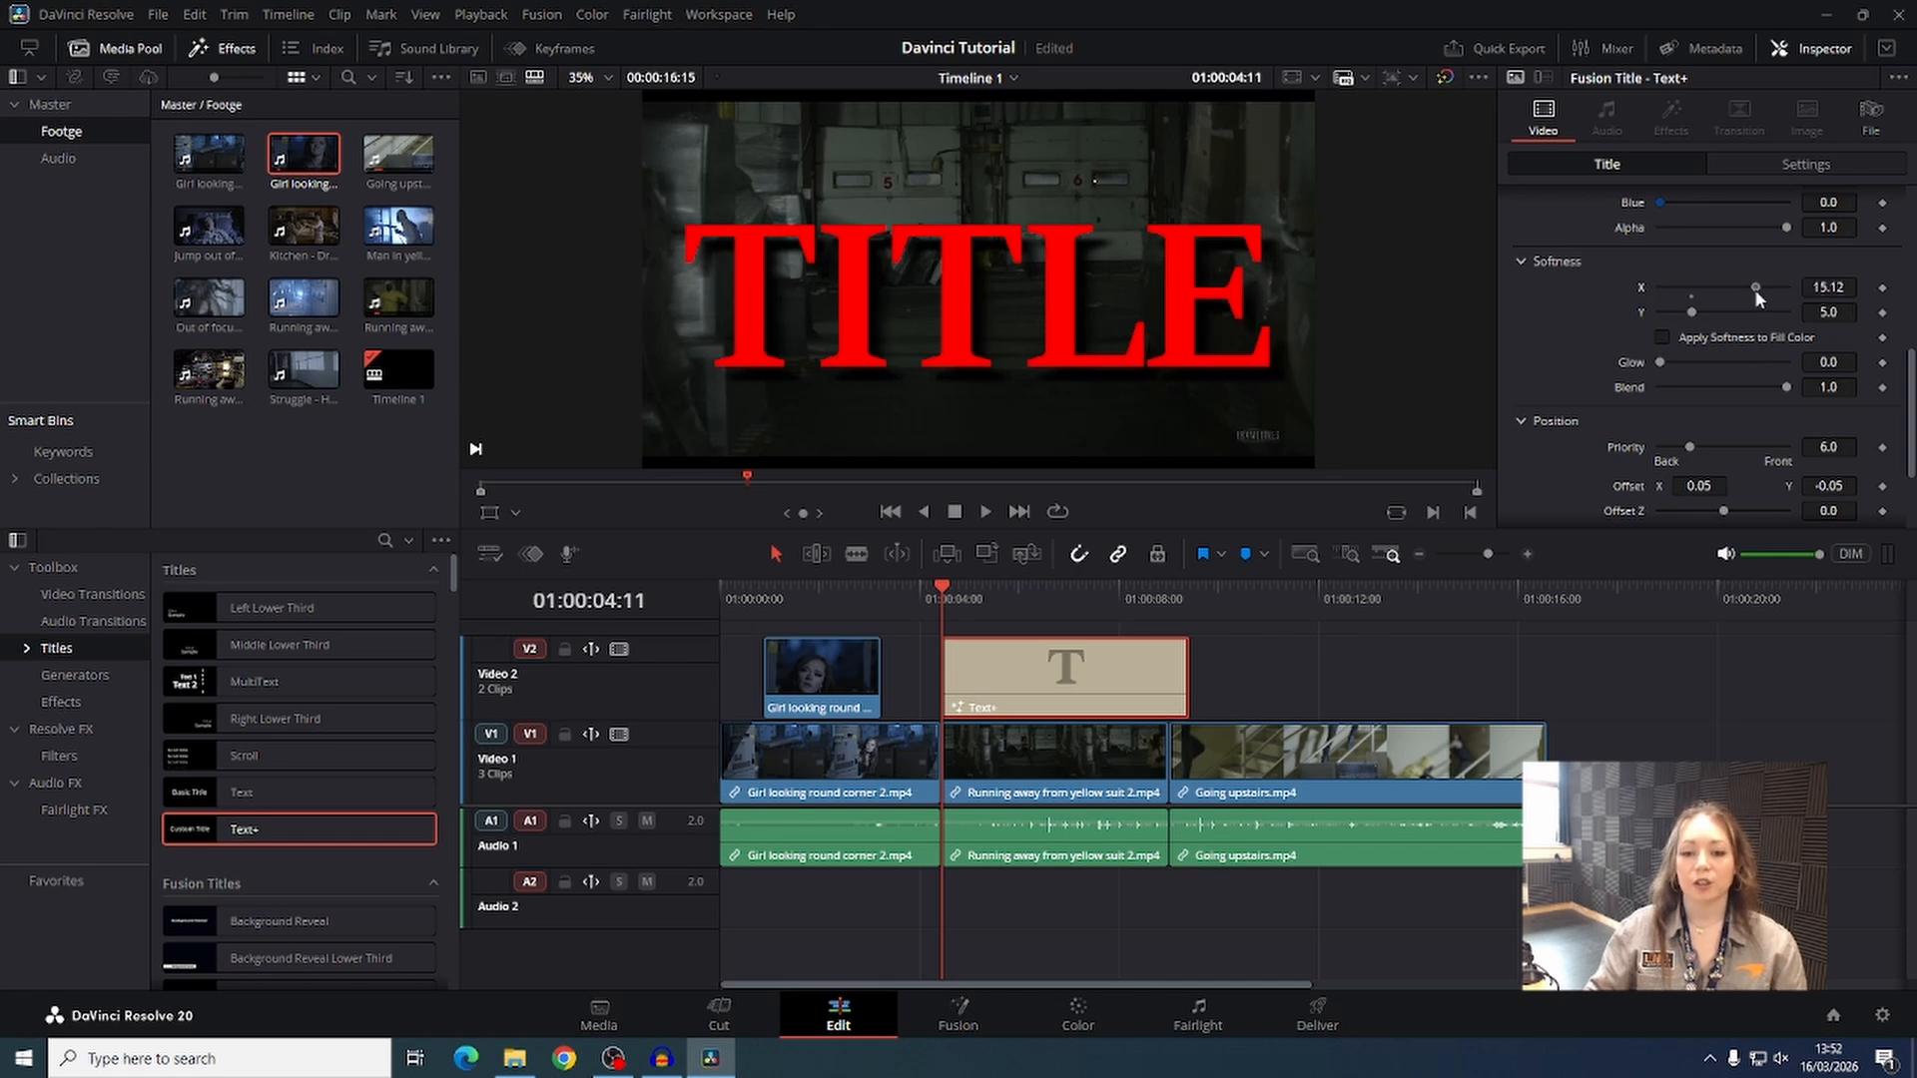
Set the black shadow's priority to 0.0 and adjust its horizontal offset.
scroll(1798, 319, down, 2)
drag(1691, 321, 1582, 319)
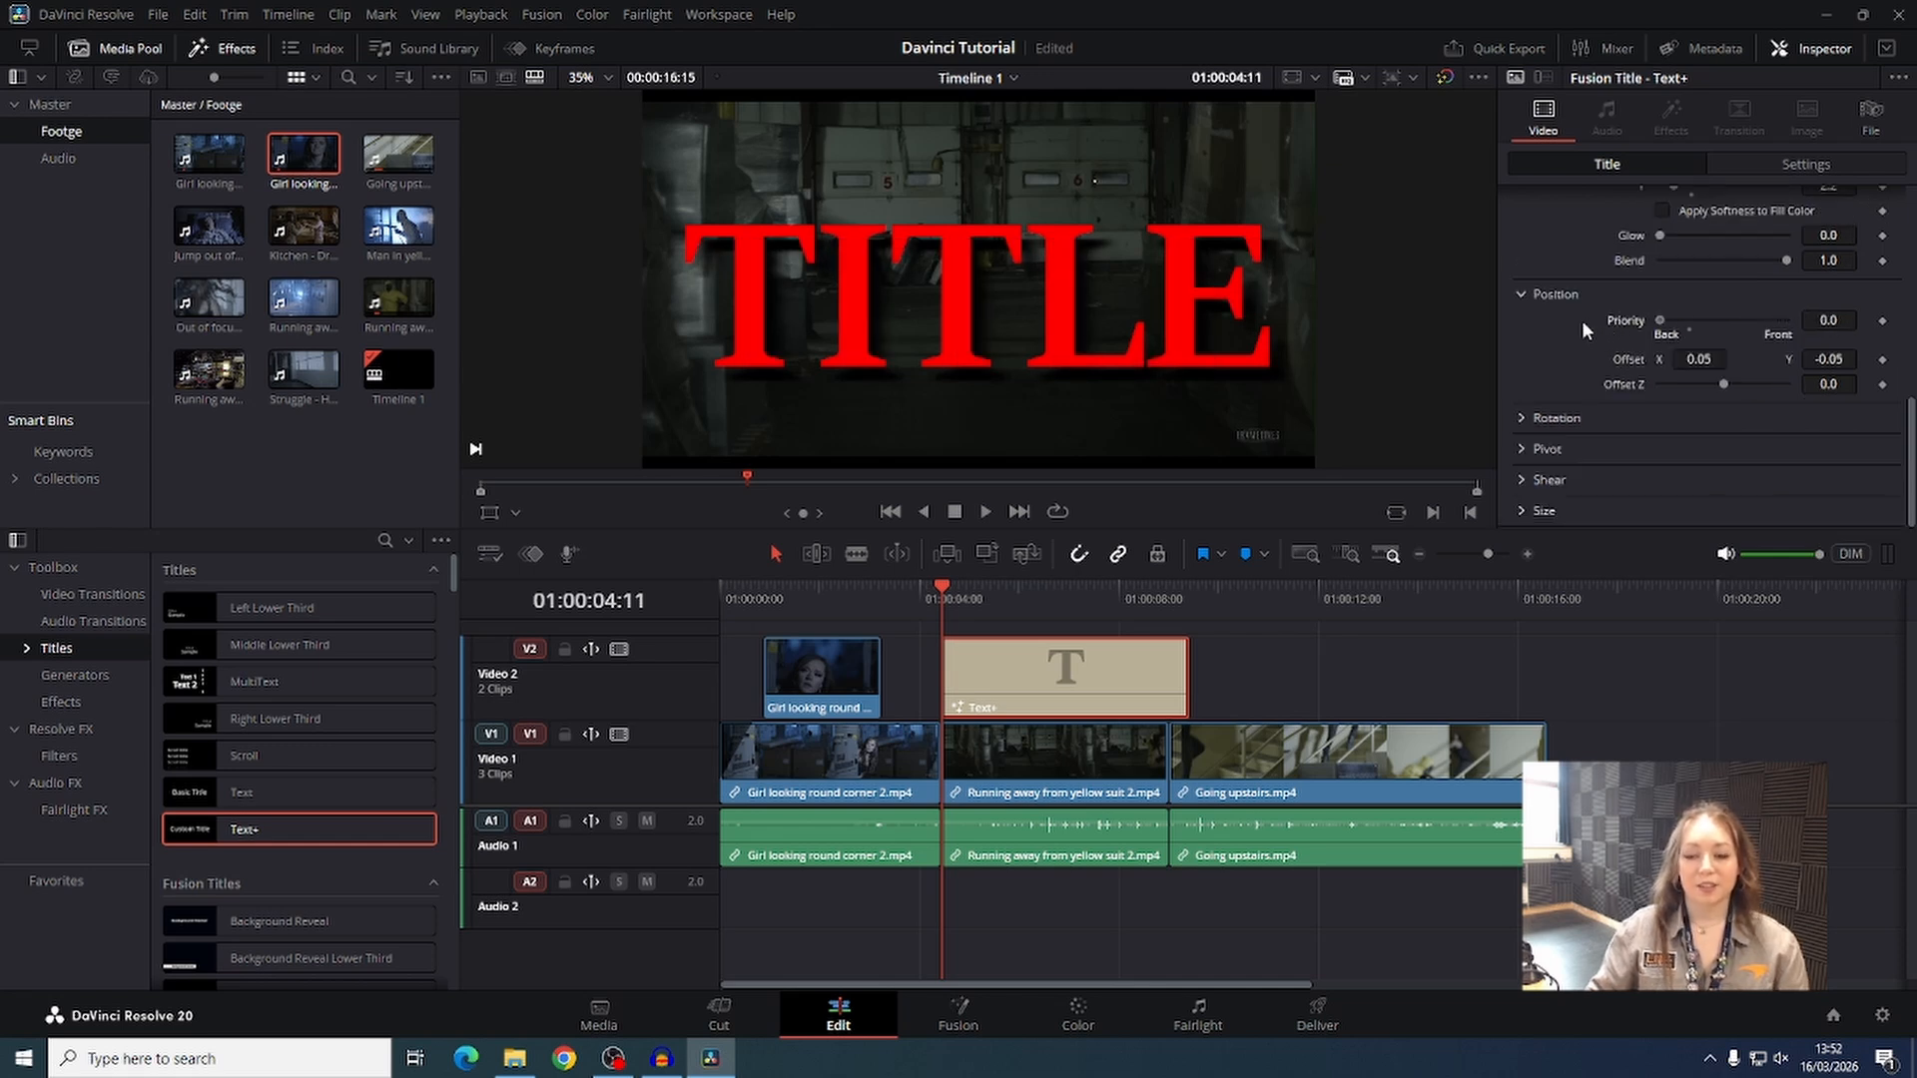
mouse_move(1696, 357)
mouse_down()
mouse_move(1836, 358)
mouse_move(1663, 359)
mouse_up()
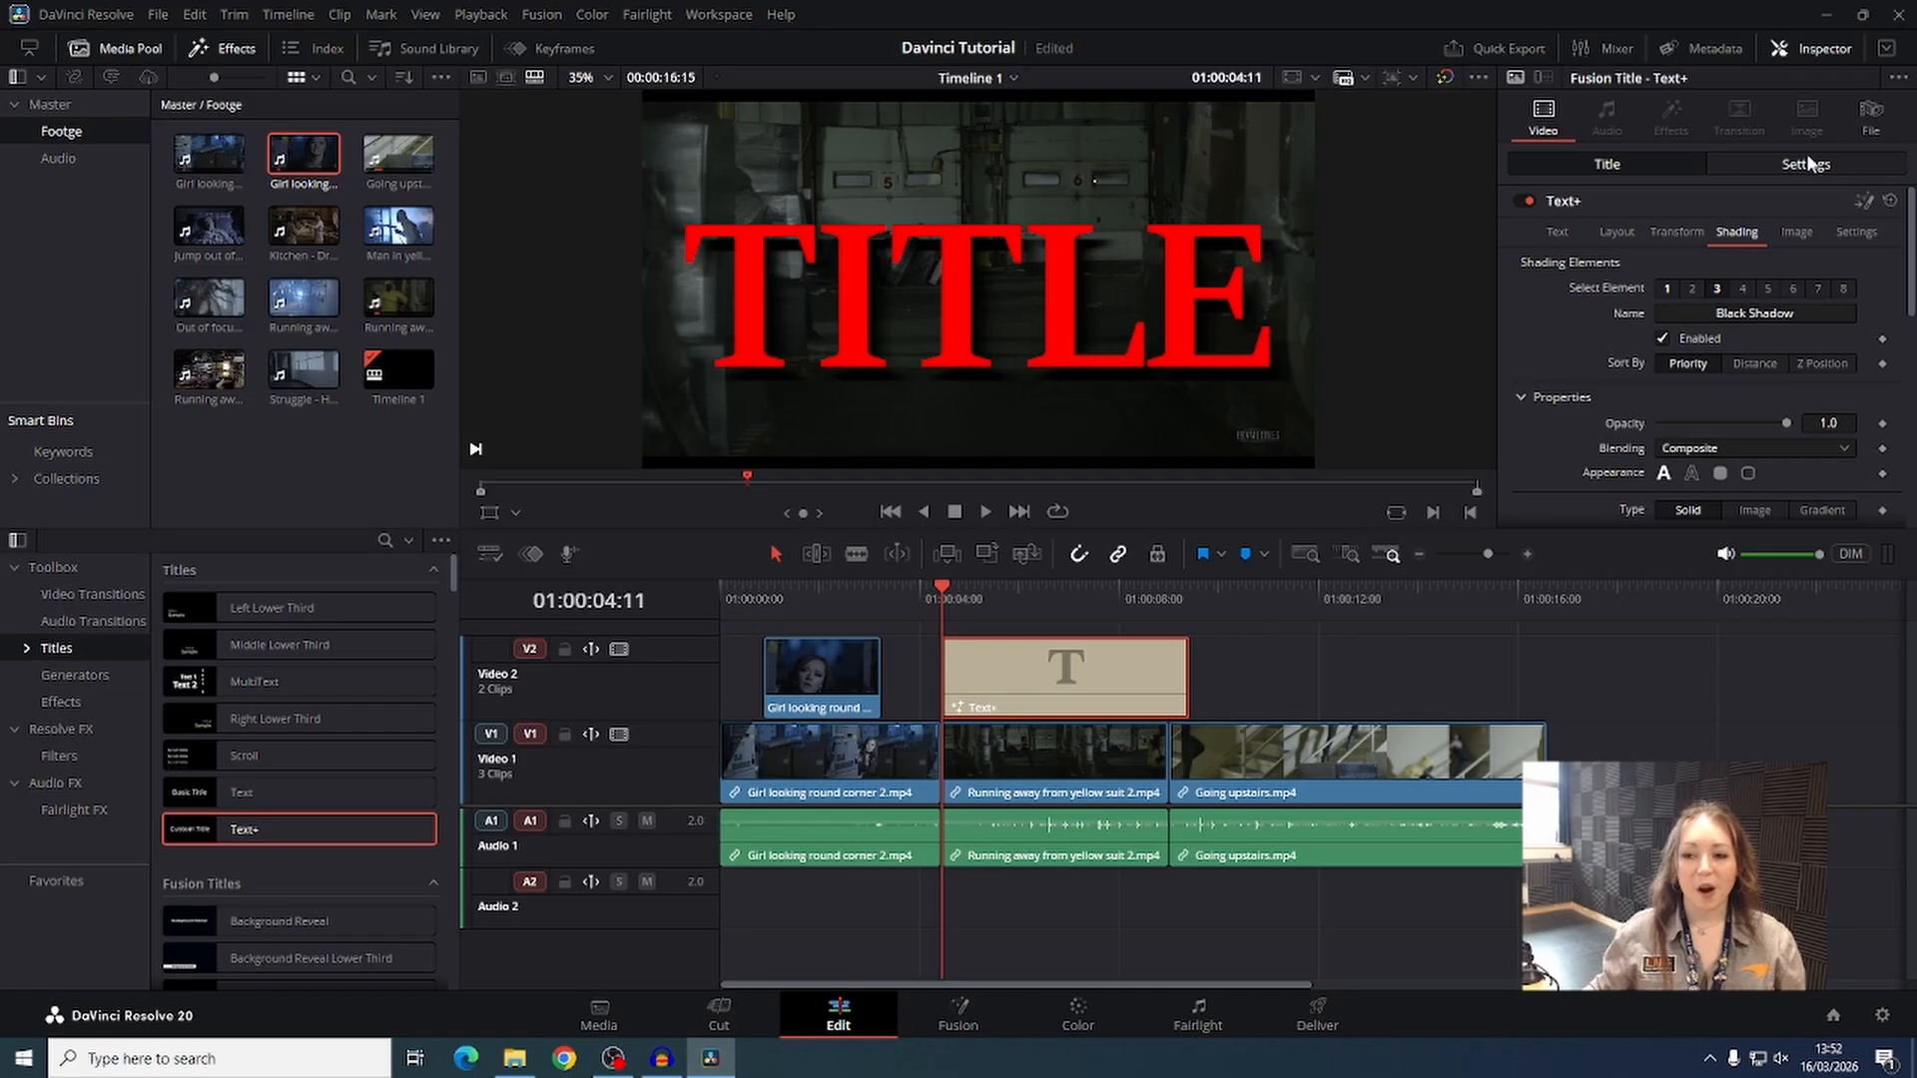
Move the title out of frame to position X -1818 and add a position keyframe at 01:00:04:11.
click(1807, 164)
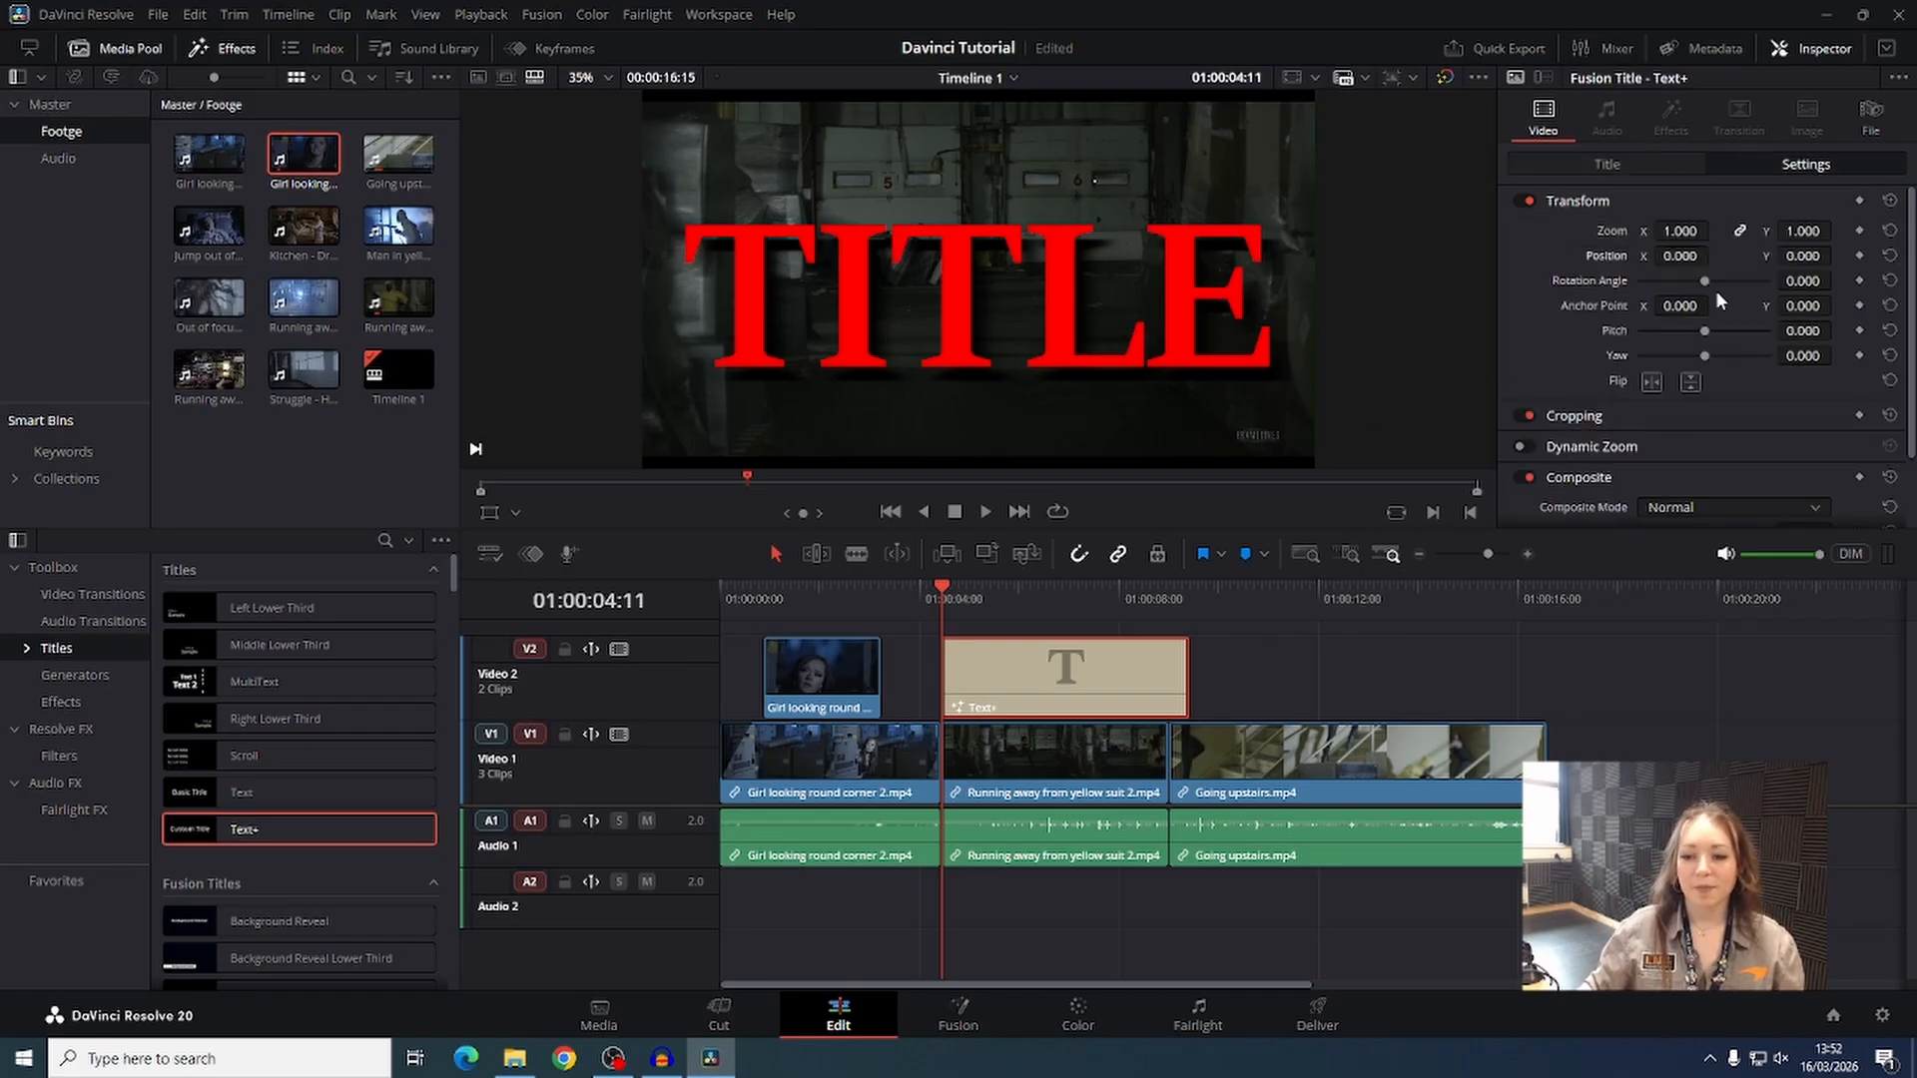
click(1668, 255)
text(-130)
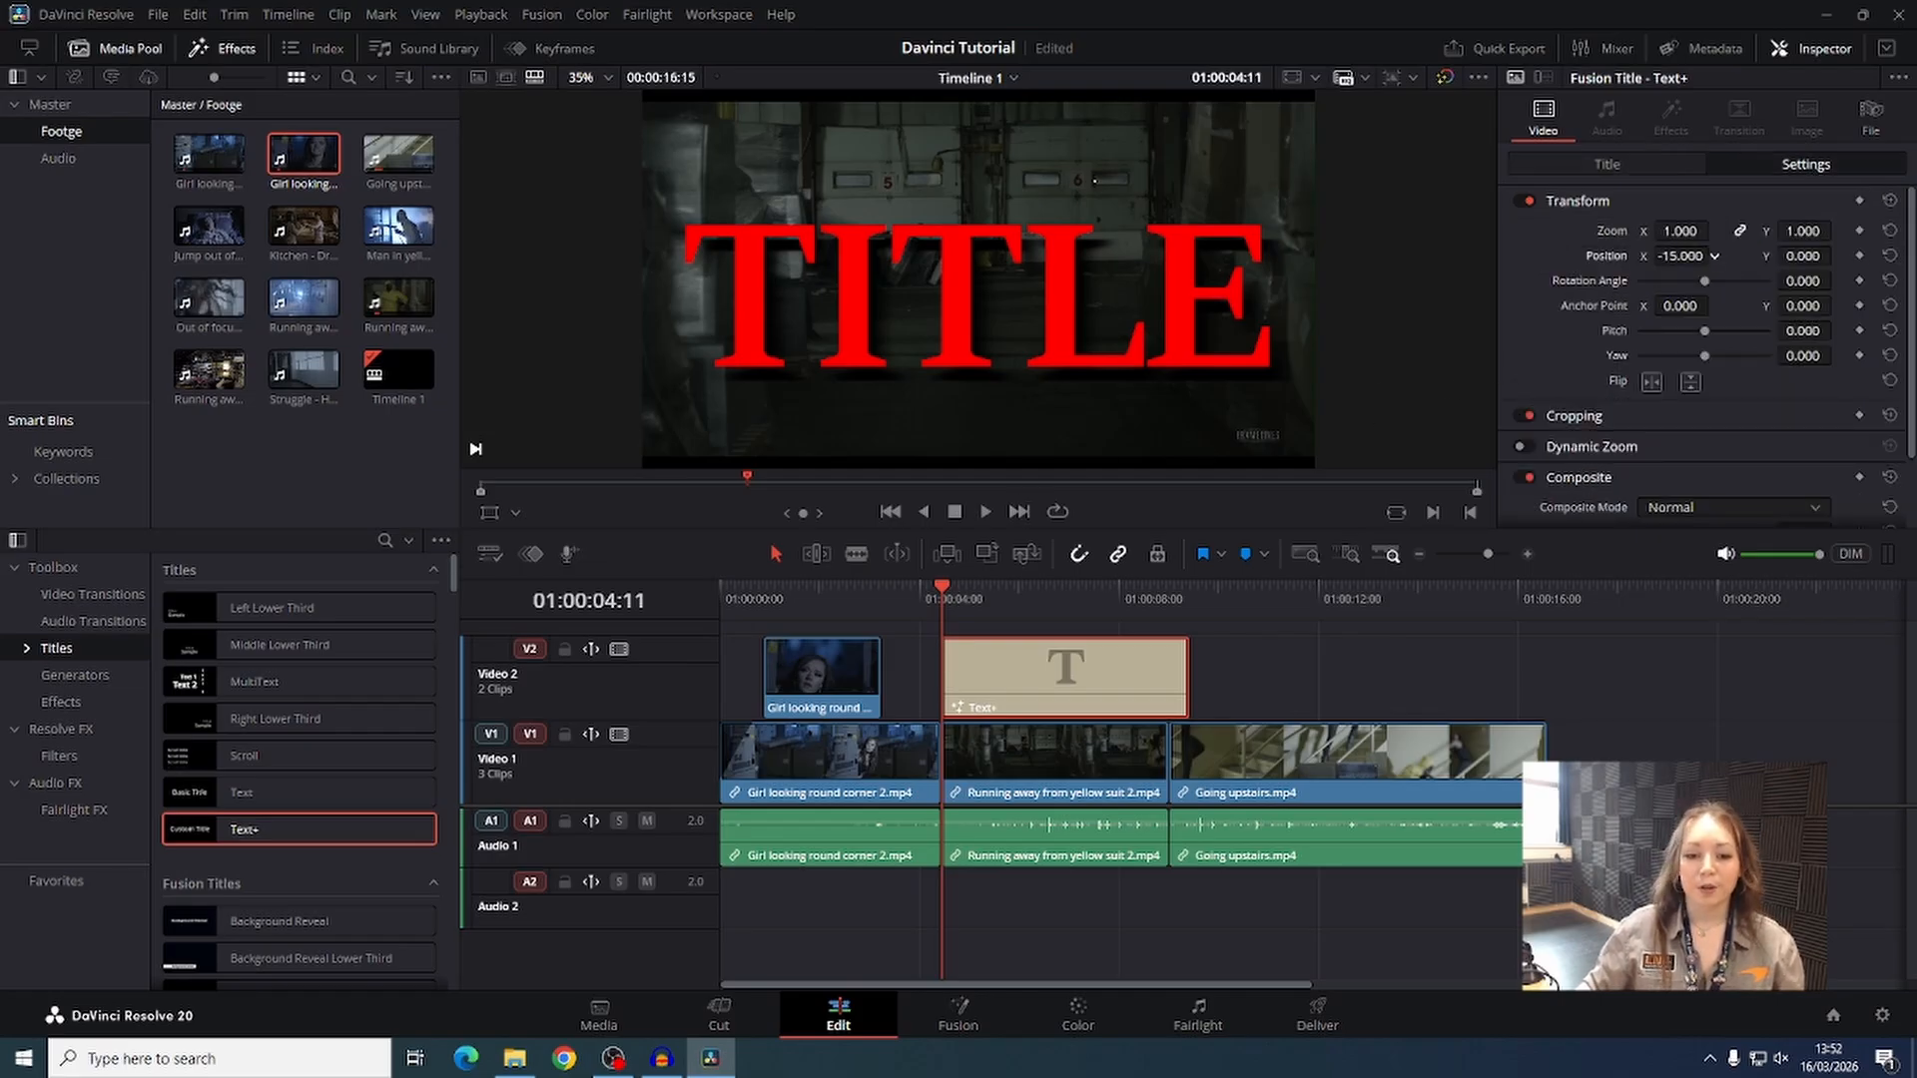
key(Return)
drag(1680, 256, 1344, 256)
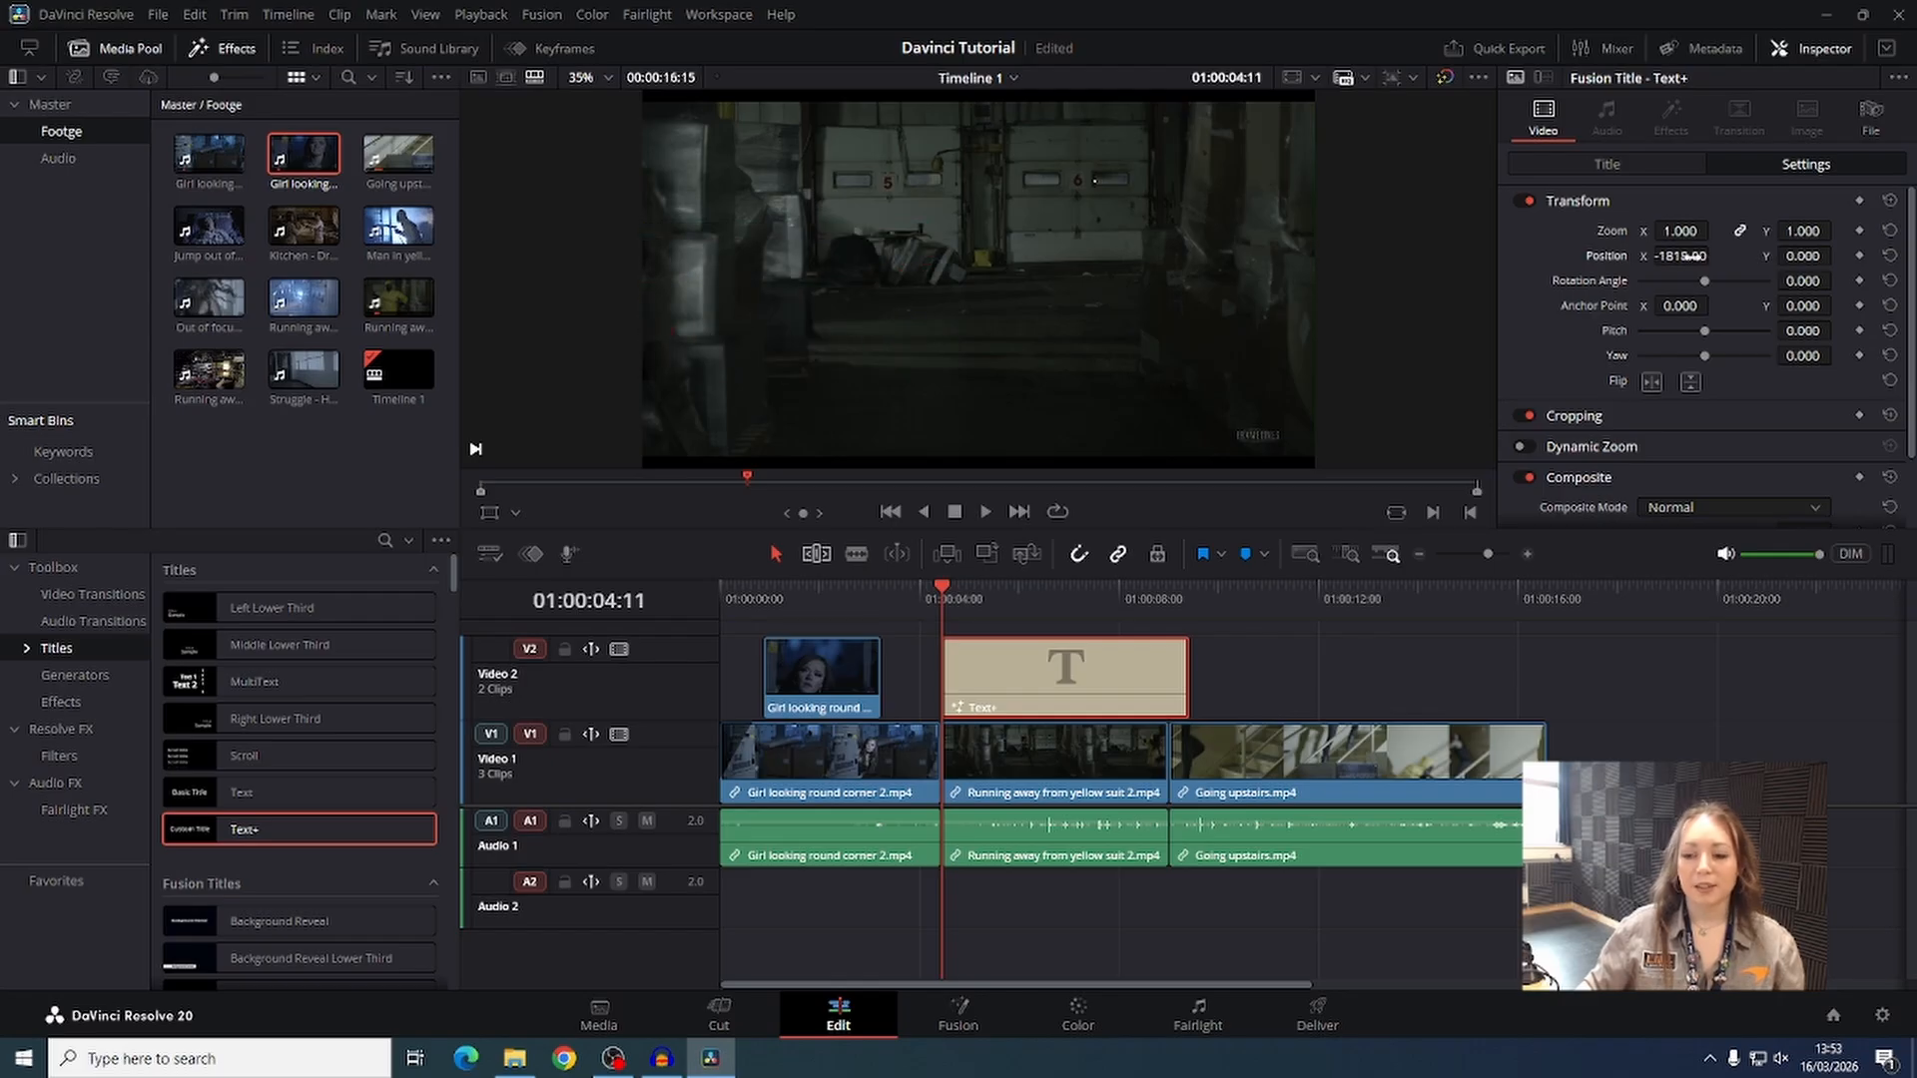
click(1859, 255)
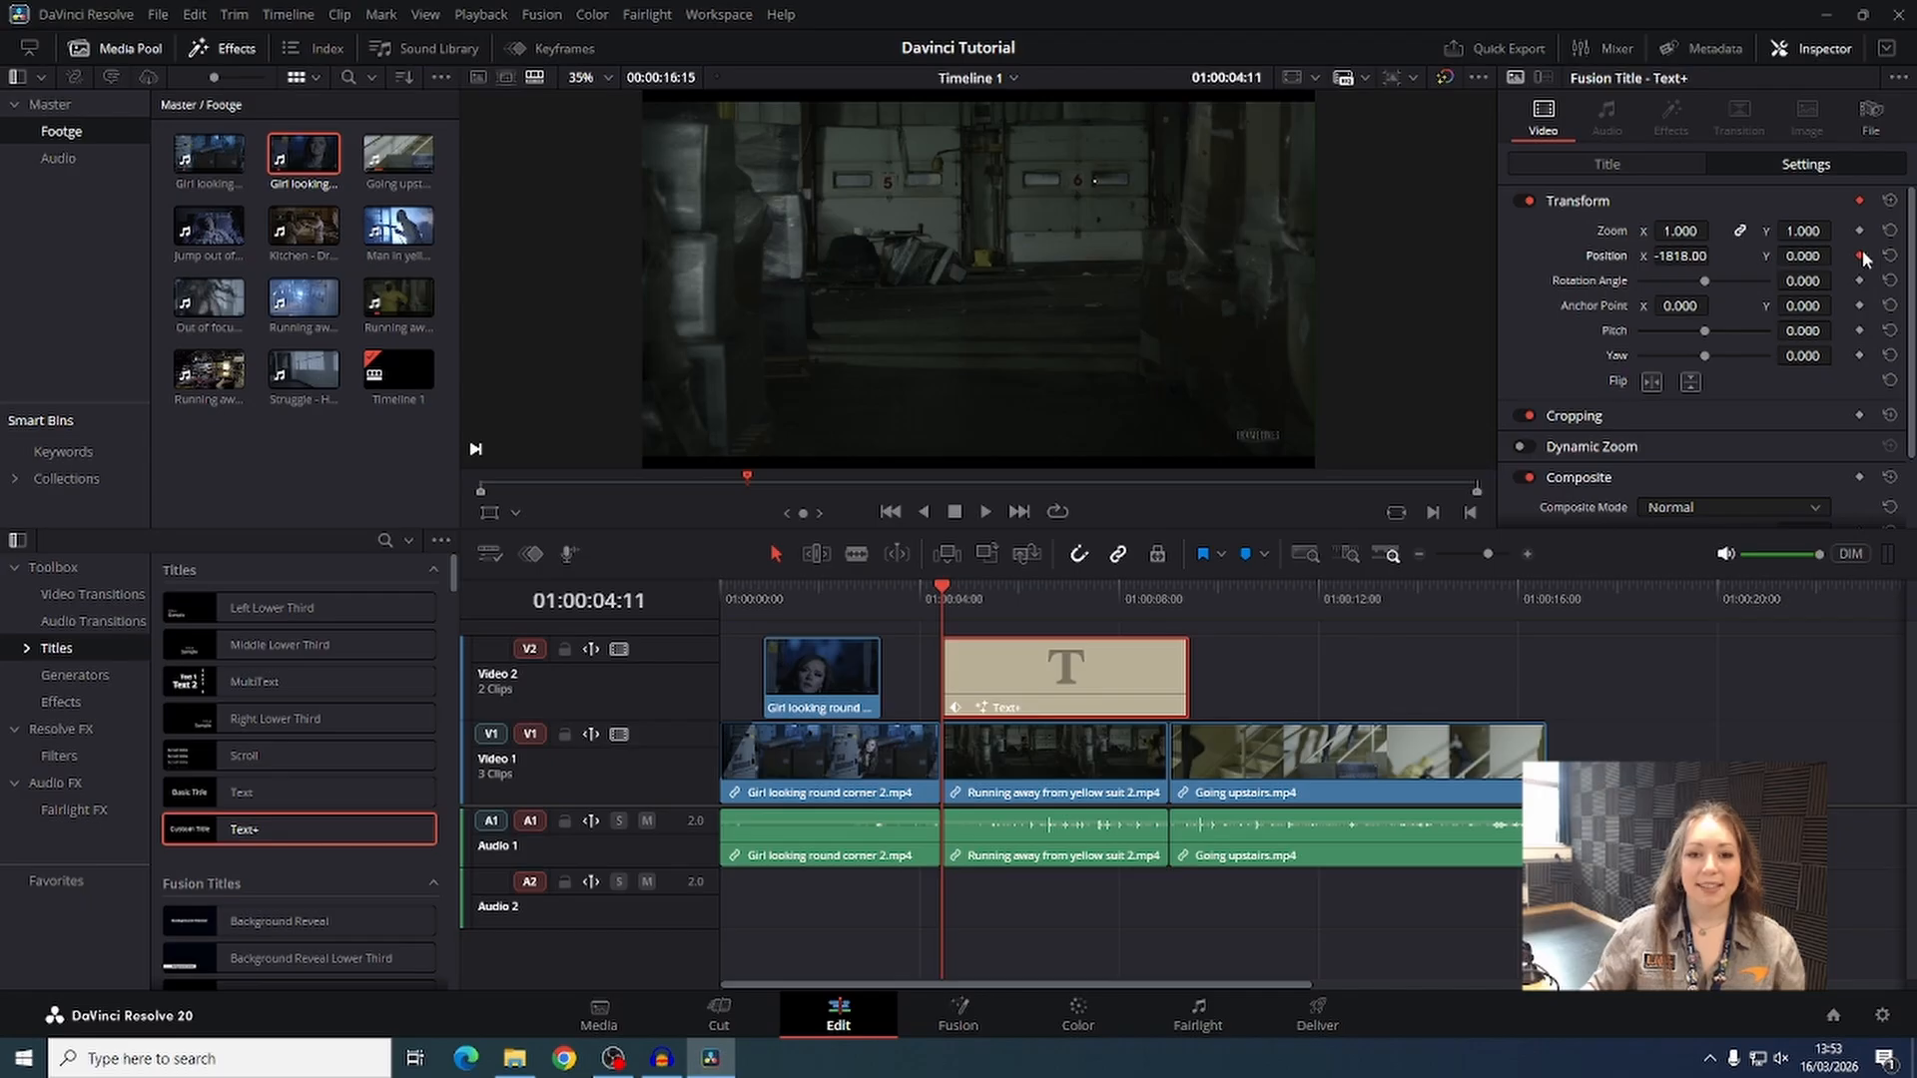
Keyframe the title's position X at 0 at 01:00:05:17 to bring it to the centre of the frame.
drag(983, 587, 1004, 594)
double_click(1686, 252)
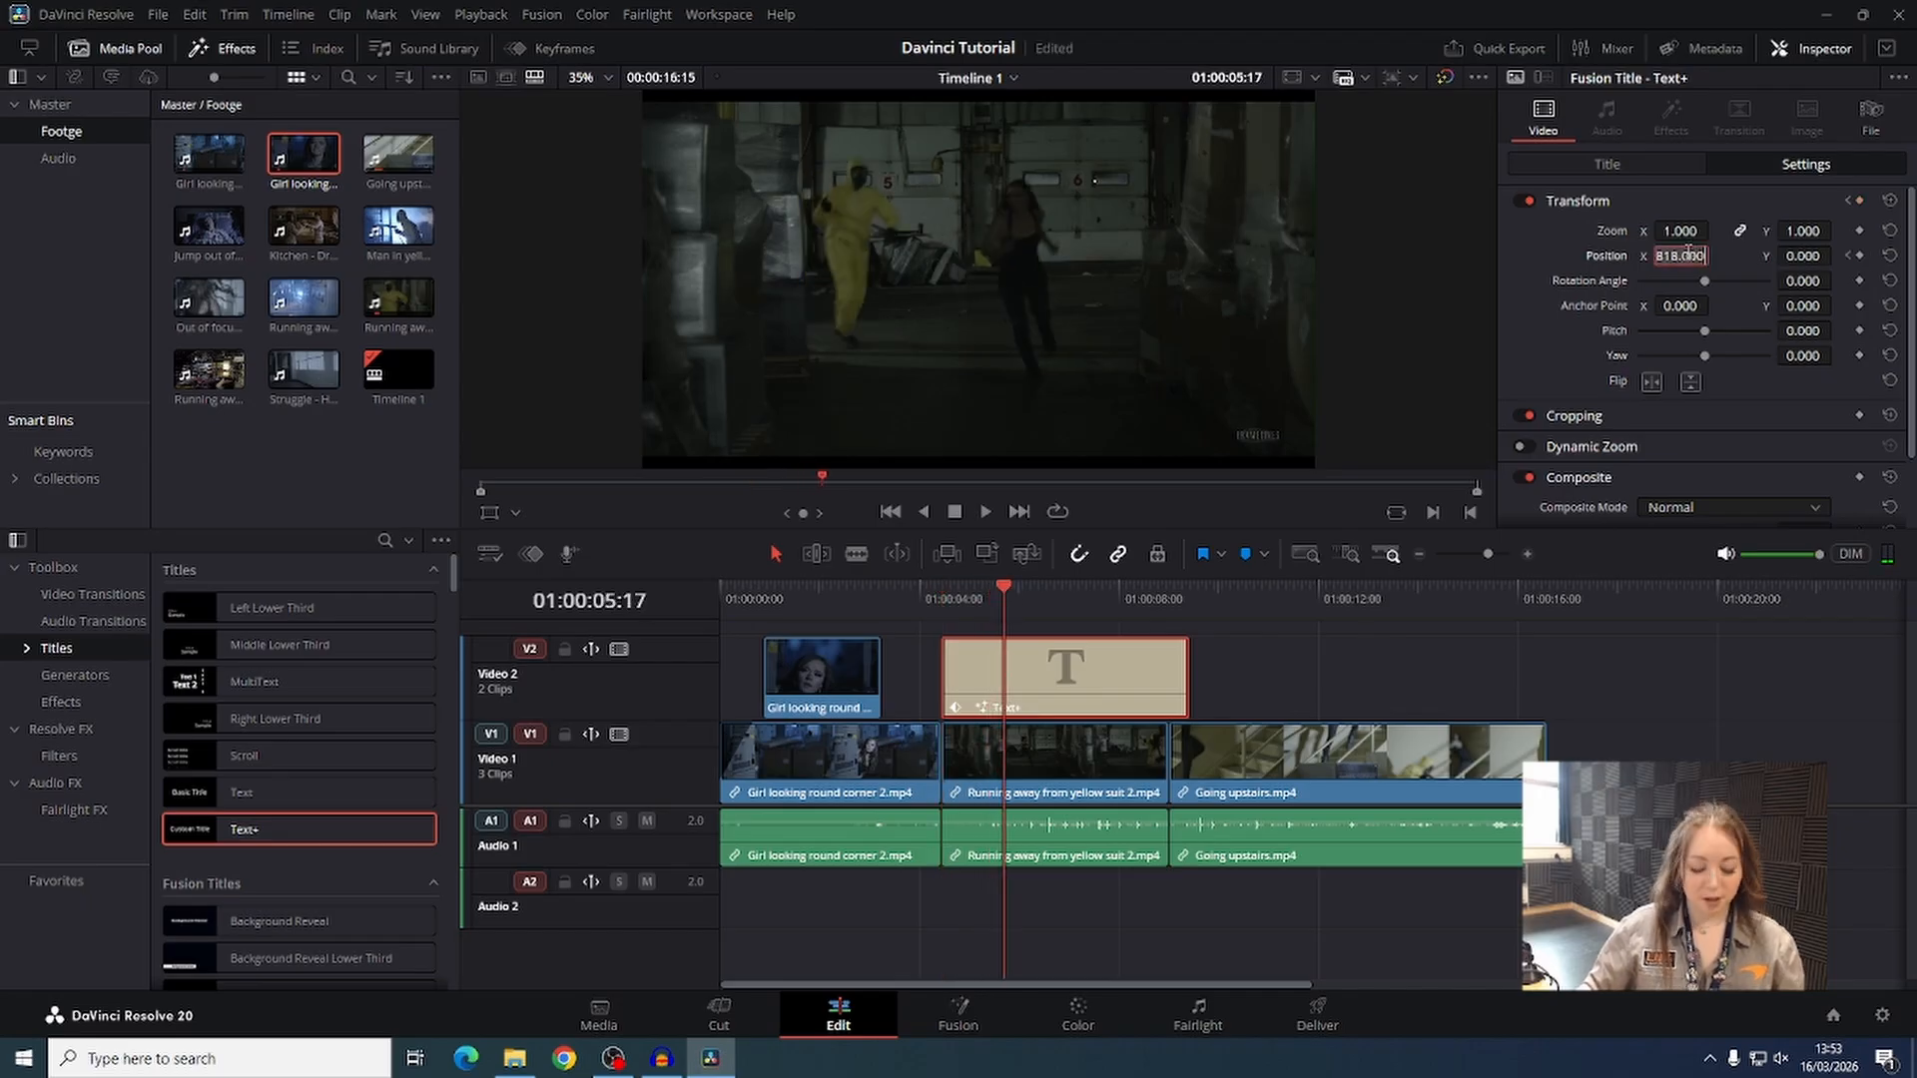
text(0)
key(Return)
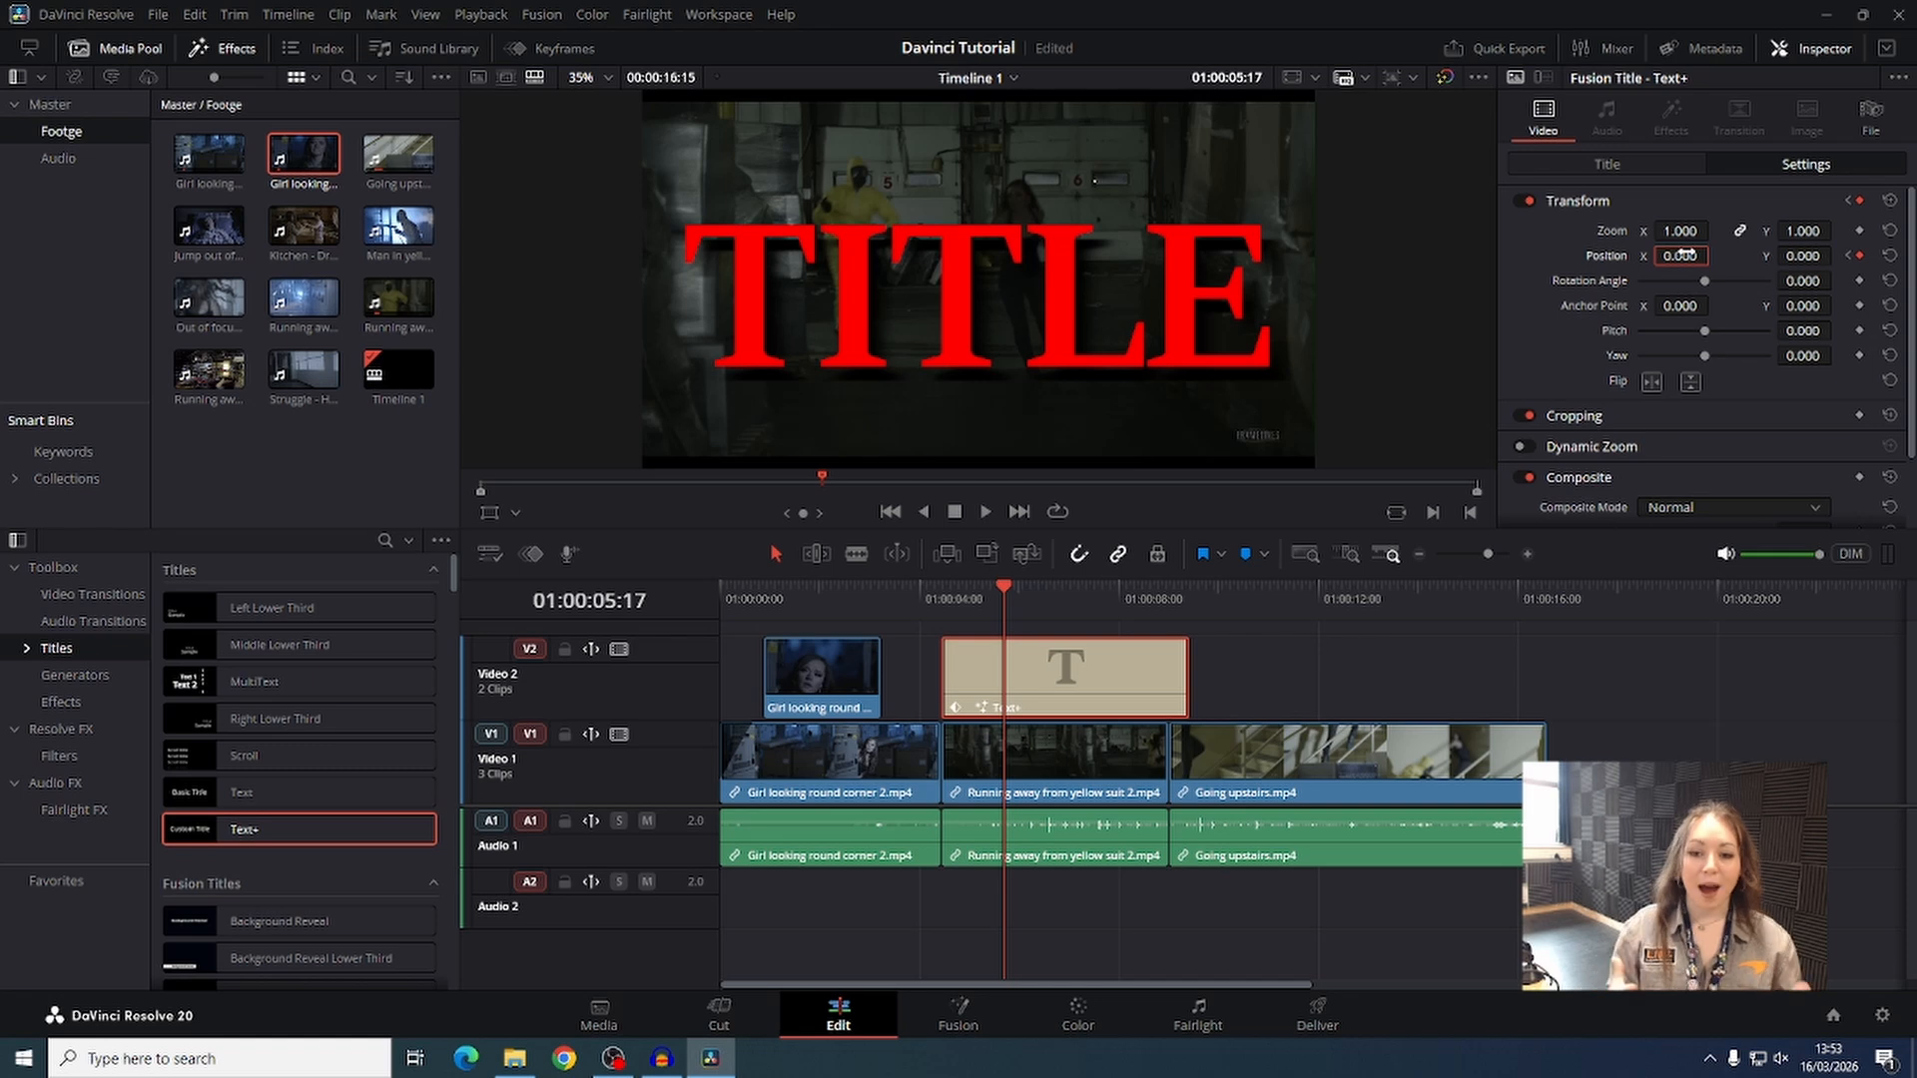
Add a position keyframe at 01:00:07:13 to hold the title, then keyframe it out of frame at X 1805 at 01:00:08:09.
drag(1001, 591, 1094, 615)
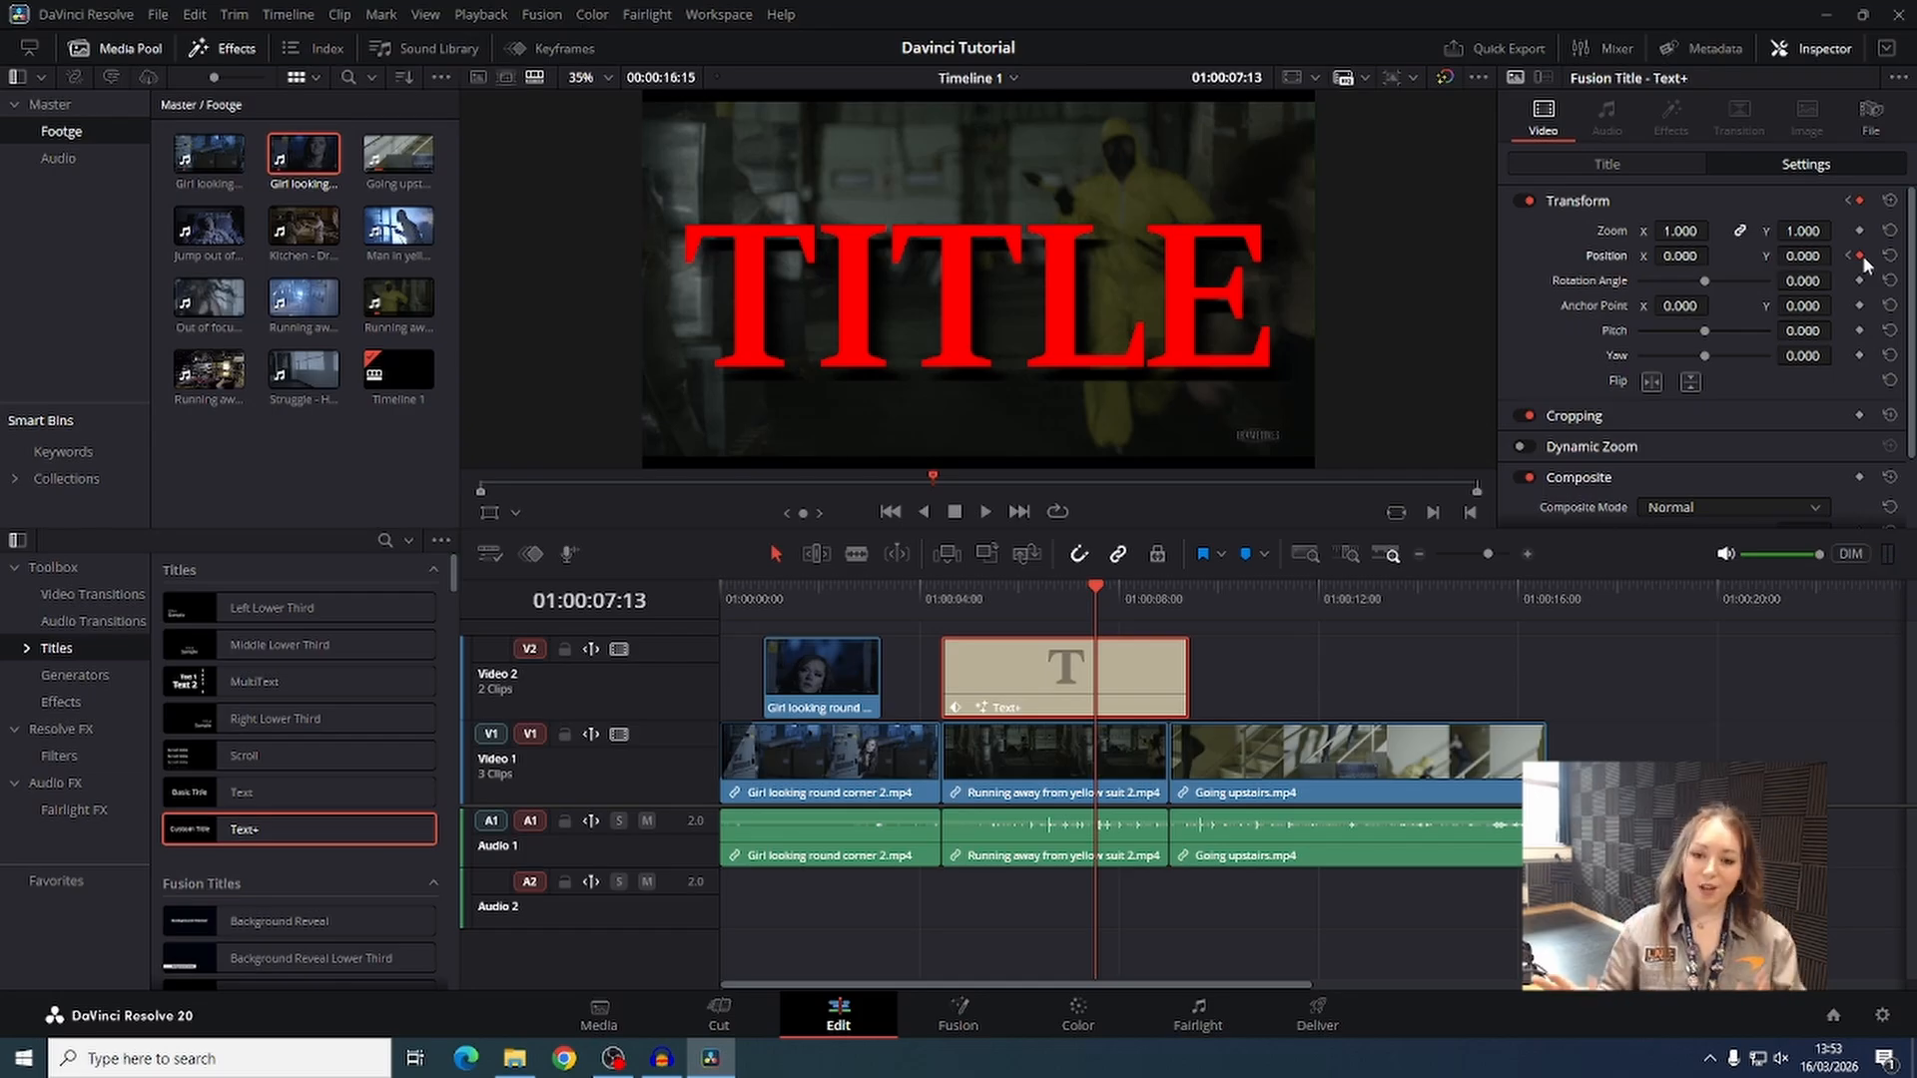
drag(1094, 589, 1138, 587)
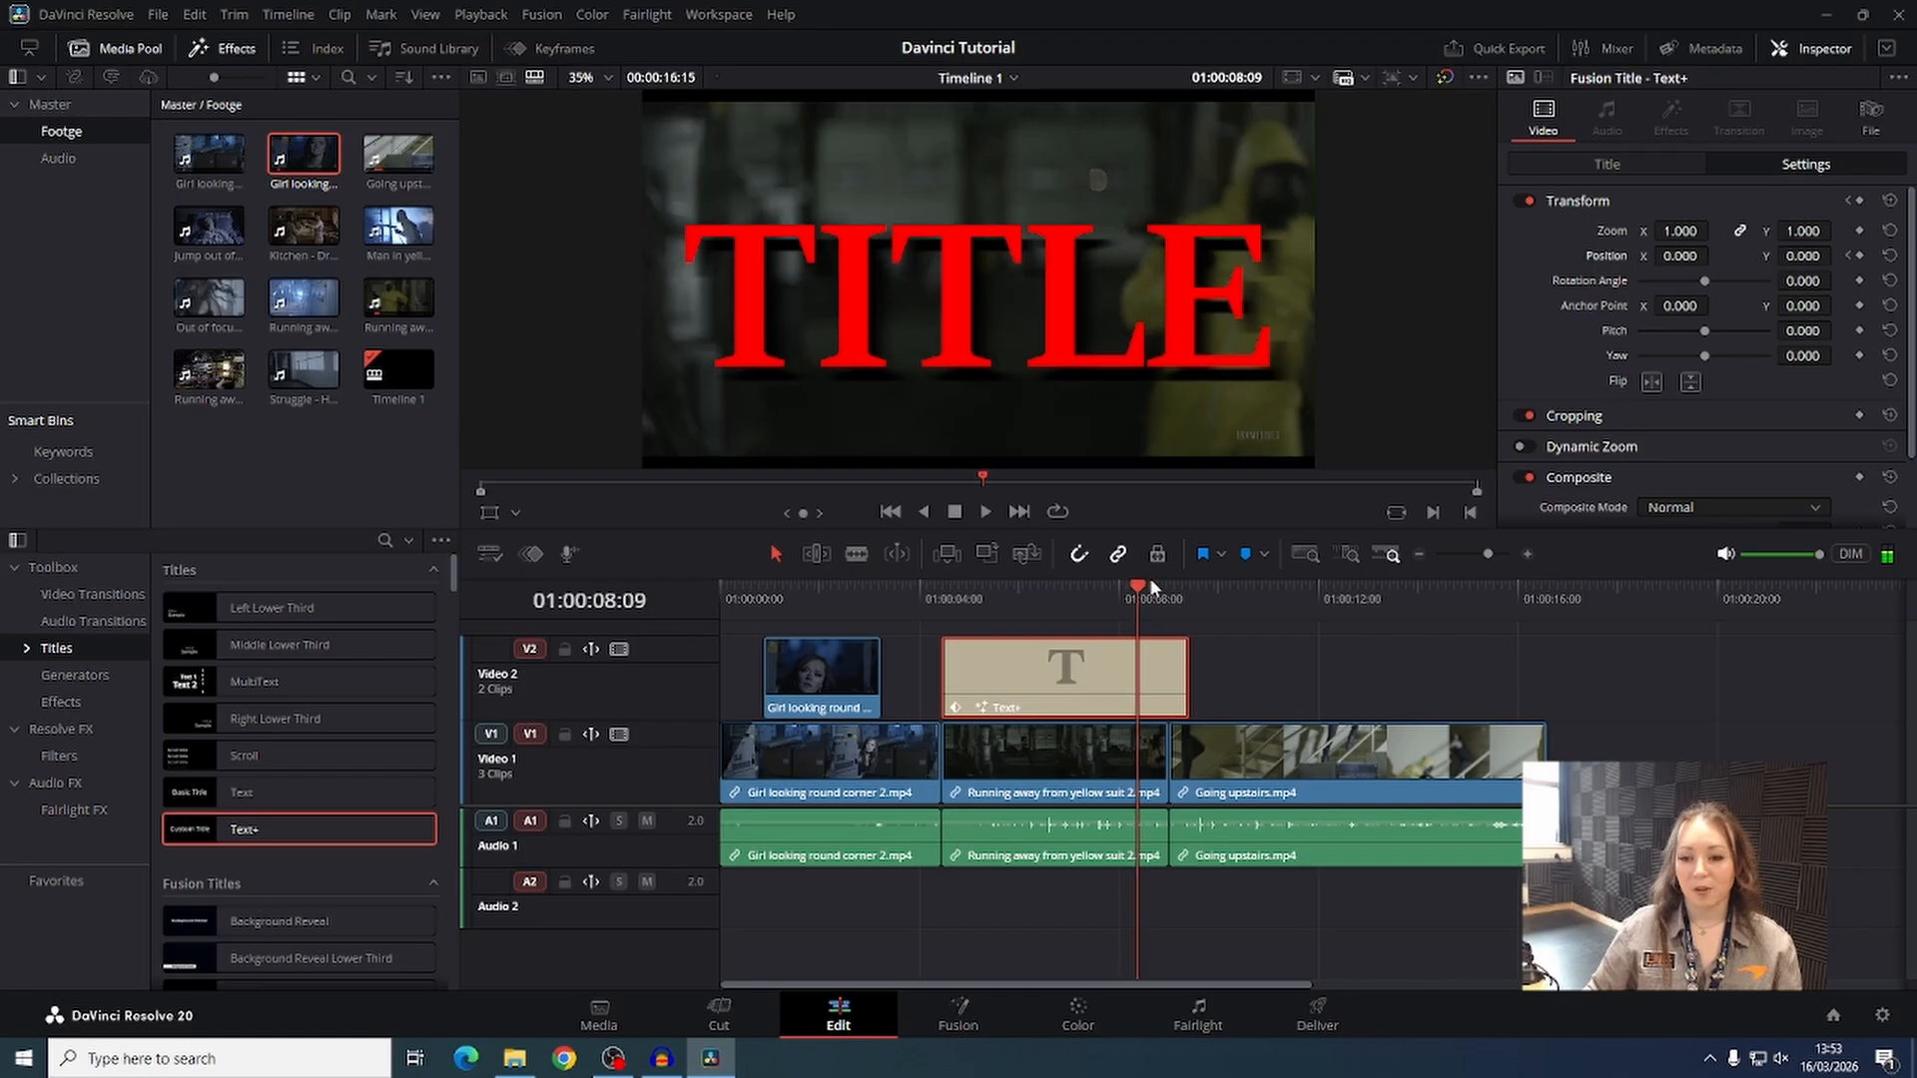
drag(1697, 255, 1715, 255)
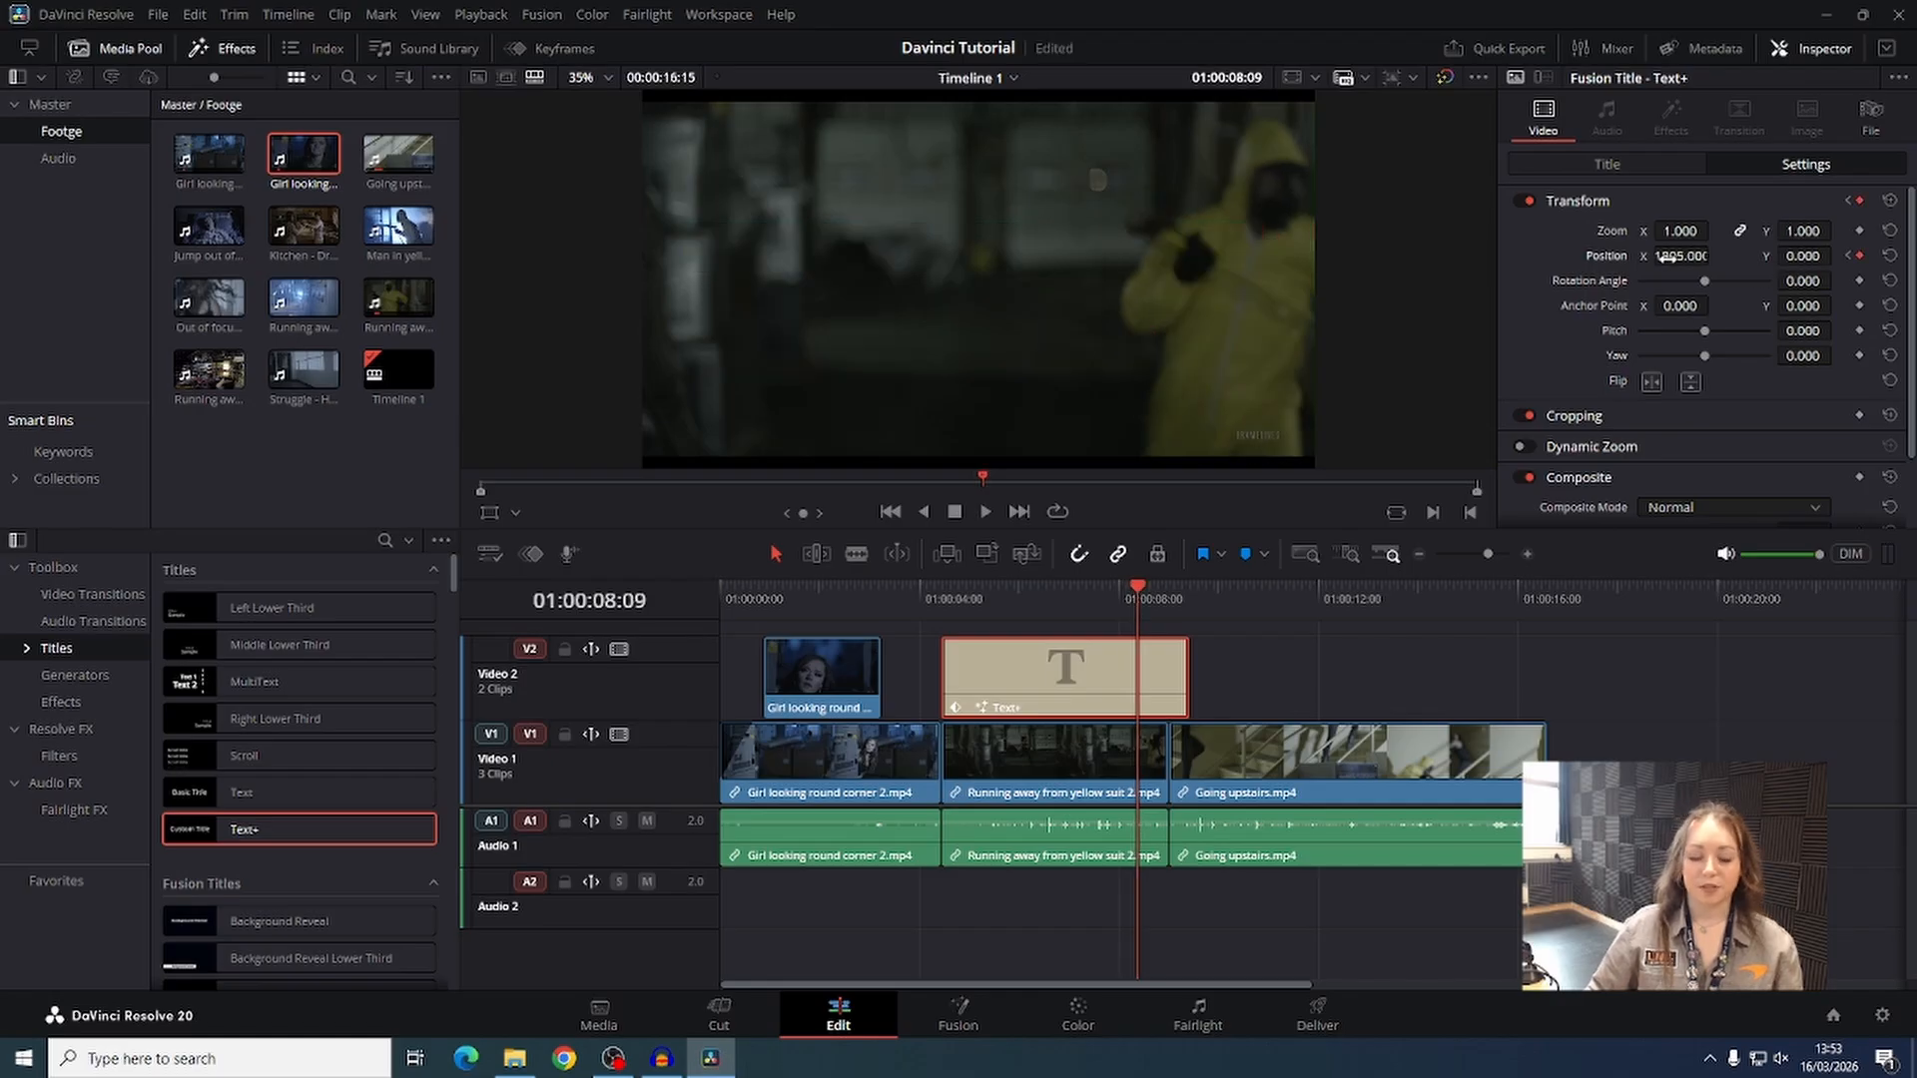
Play back the title animation from the start of the title clip at 01:00:04:11.
click(946, 589)
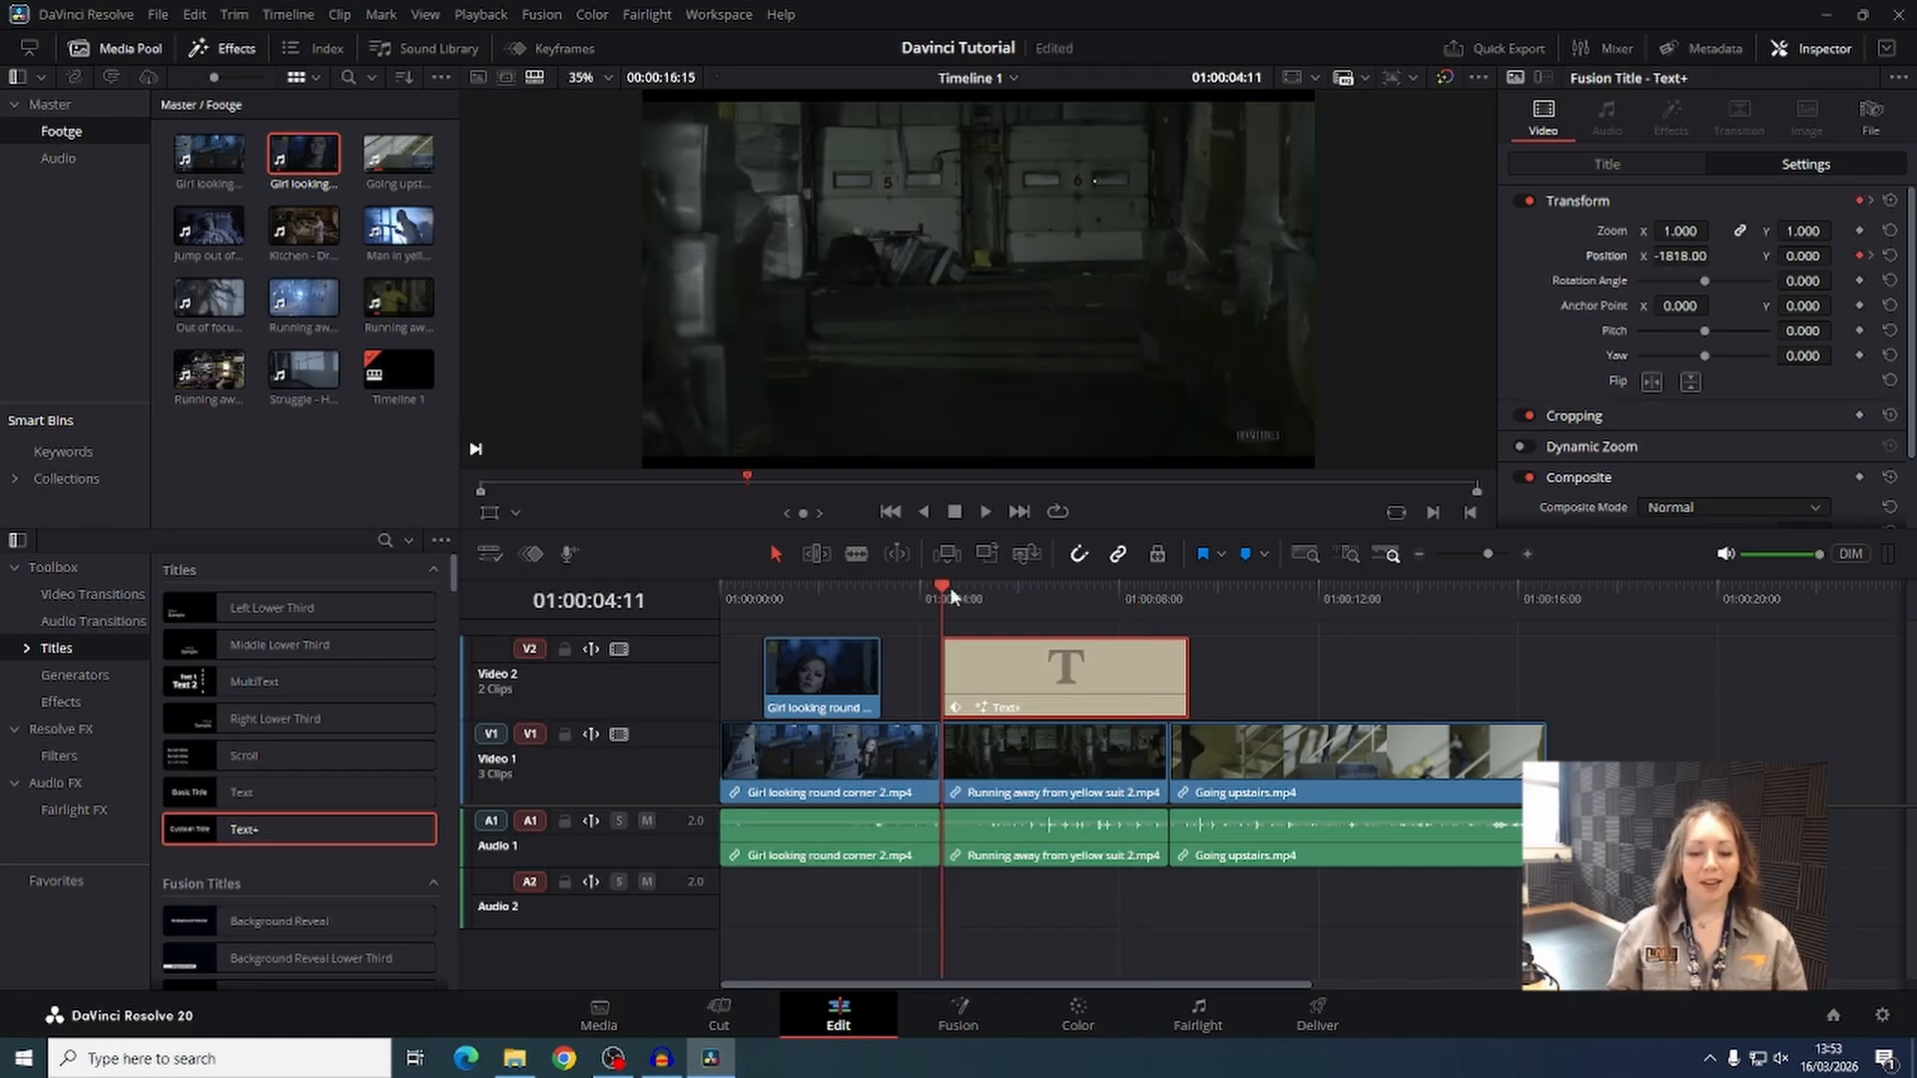
key(space)
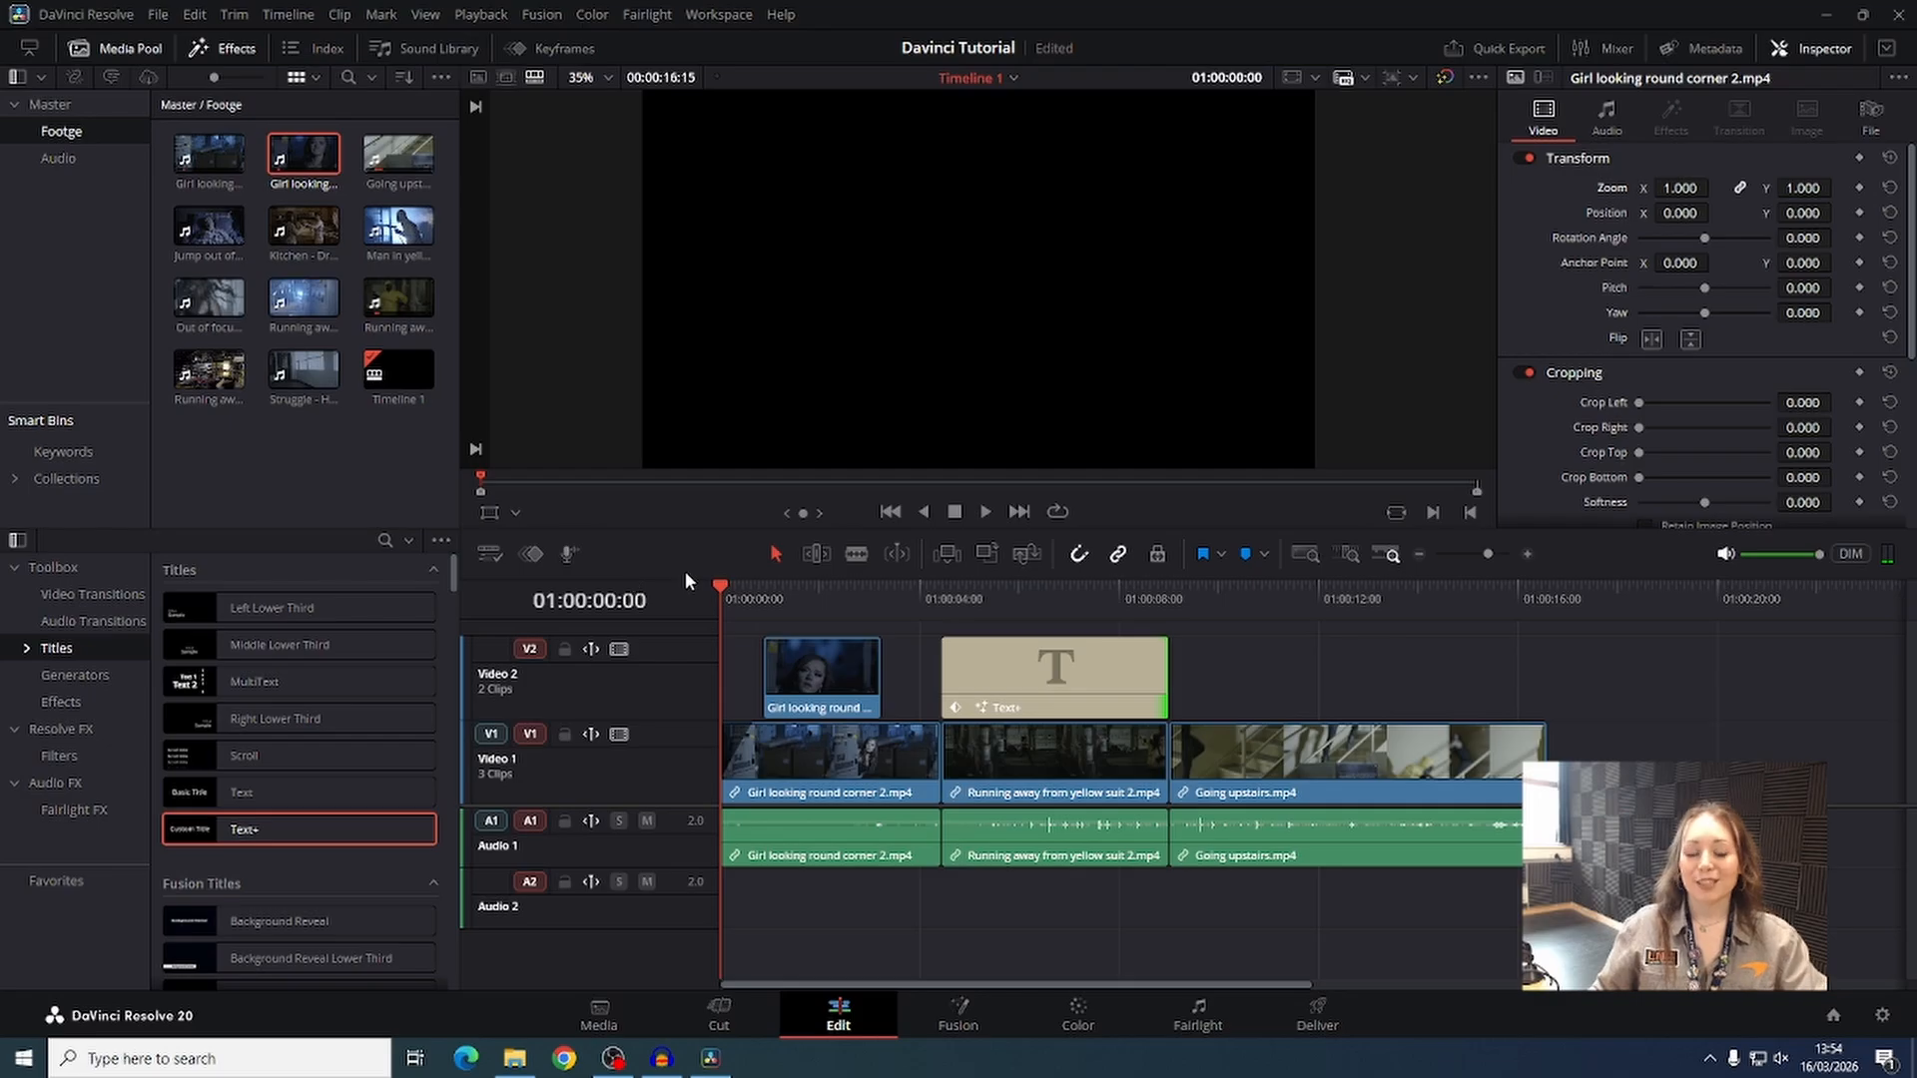
Review the edited sequence at several points, from the opening clips through the animated title to Going upstairs.mp4.
click(795, 591)
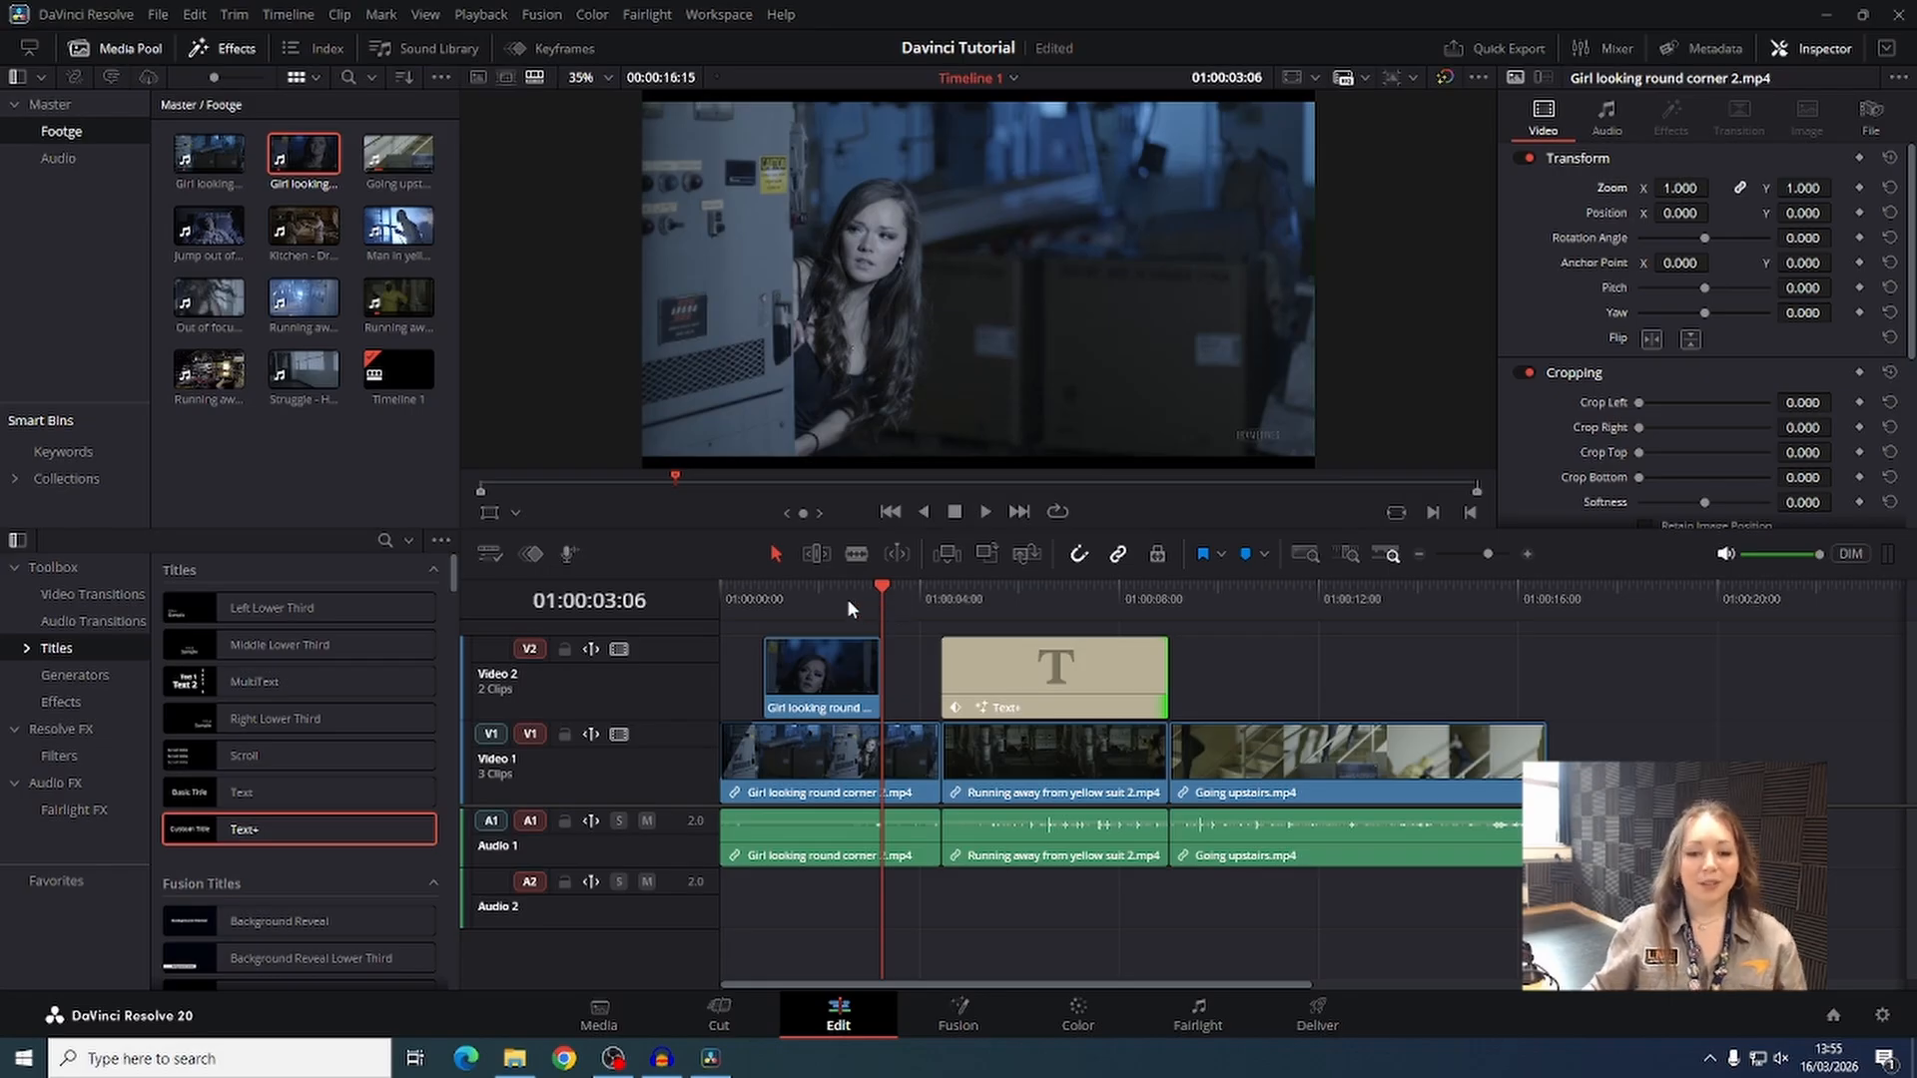
click(847, 597)
click(917, 601)
click(1103, 599)
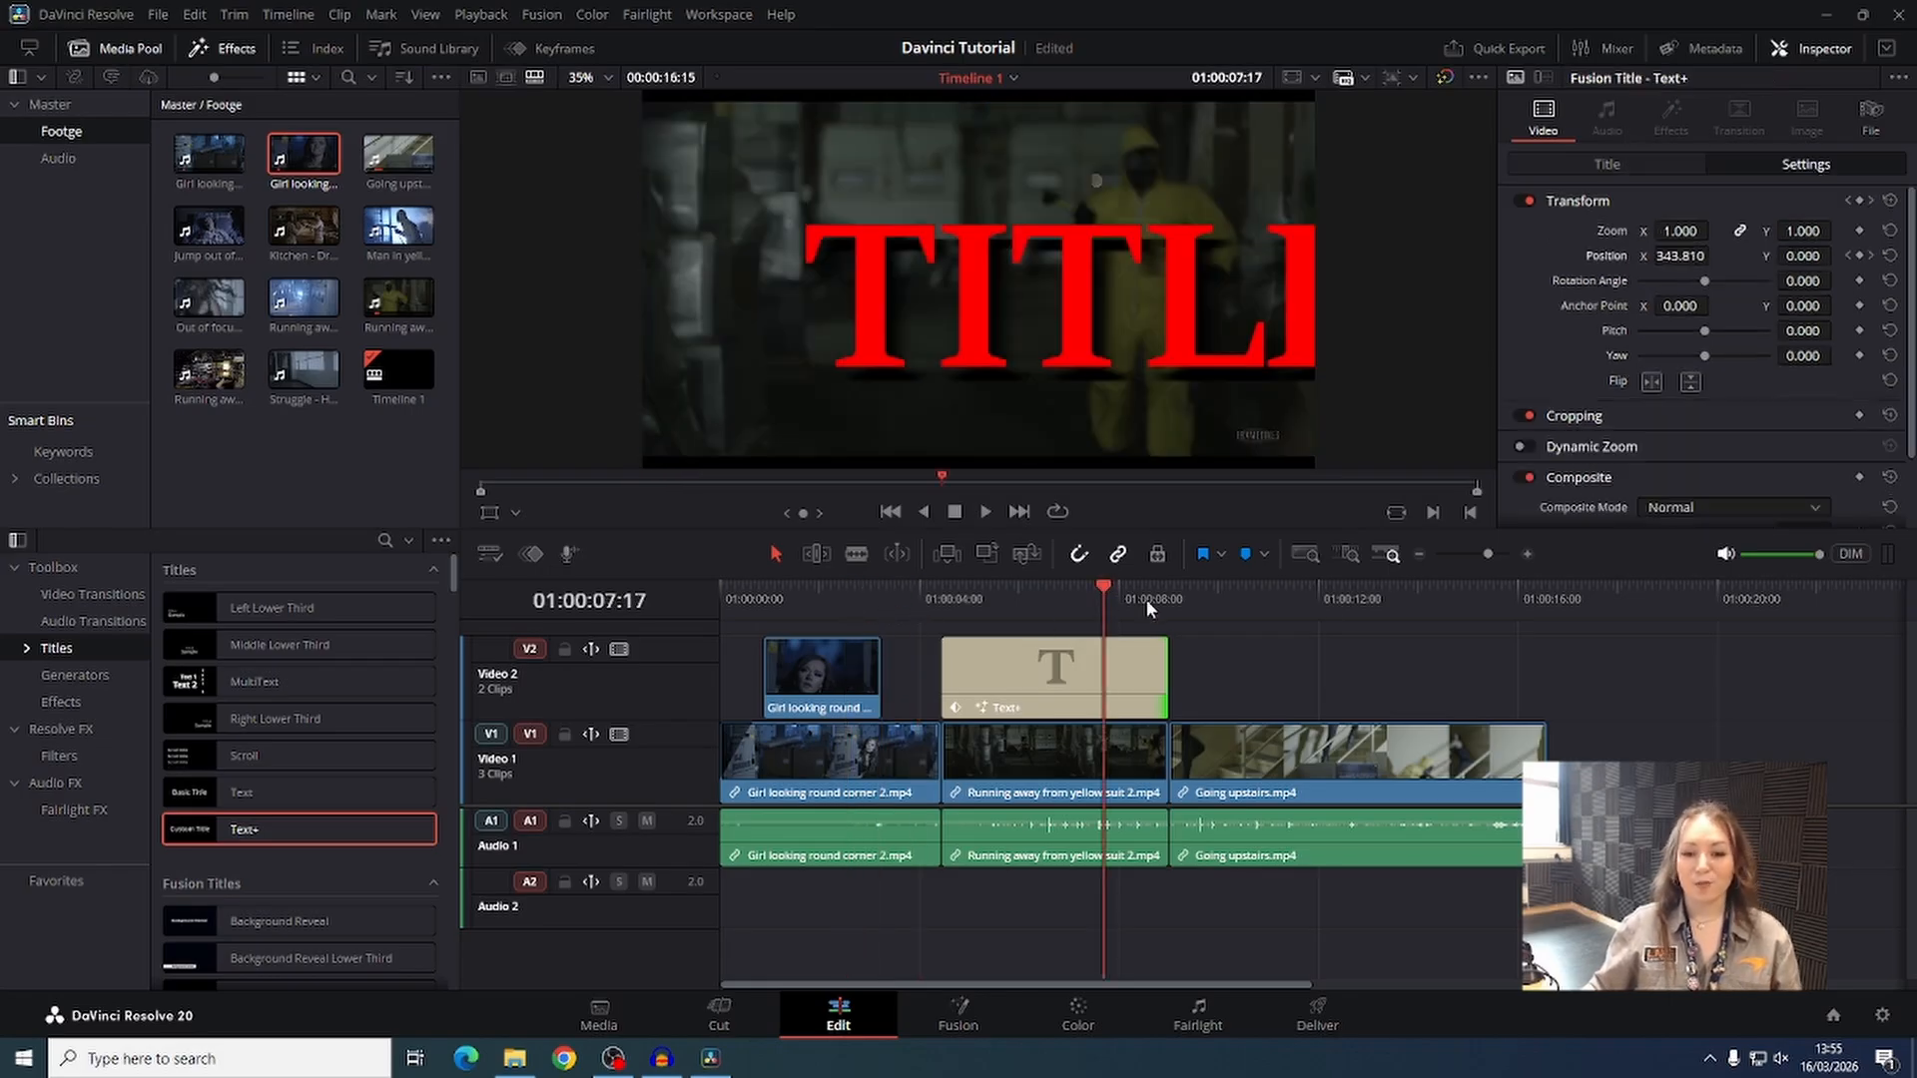
click(1317, 598)
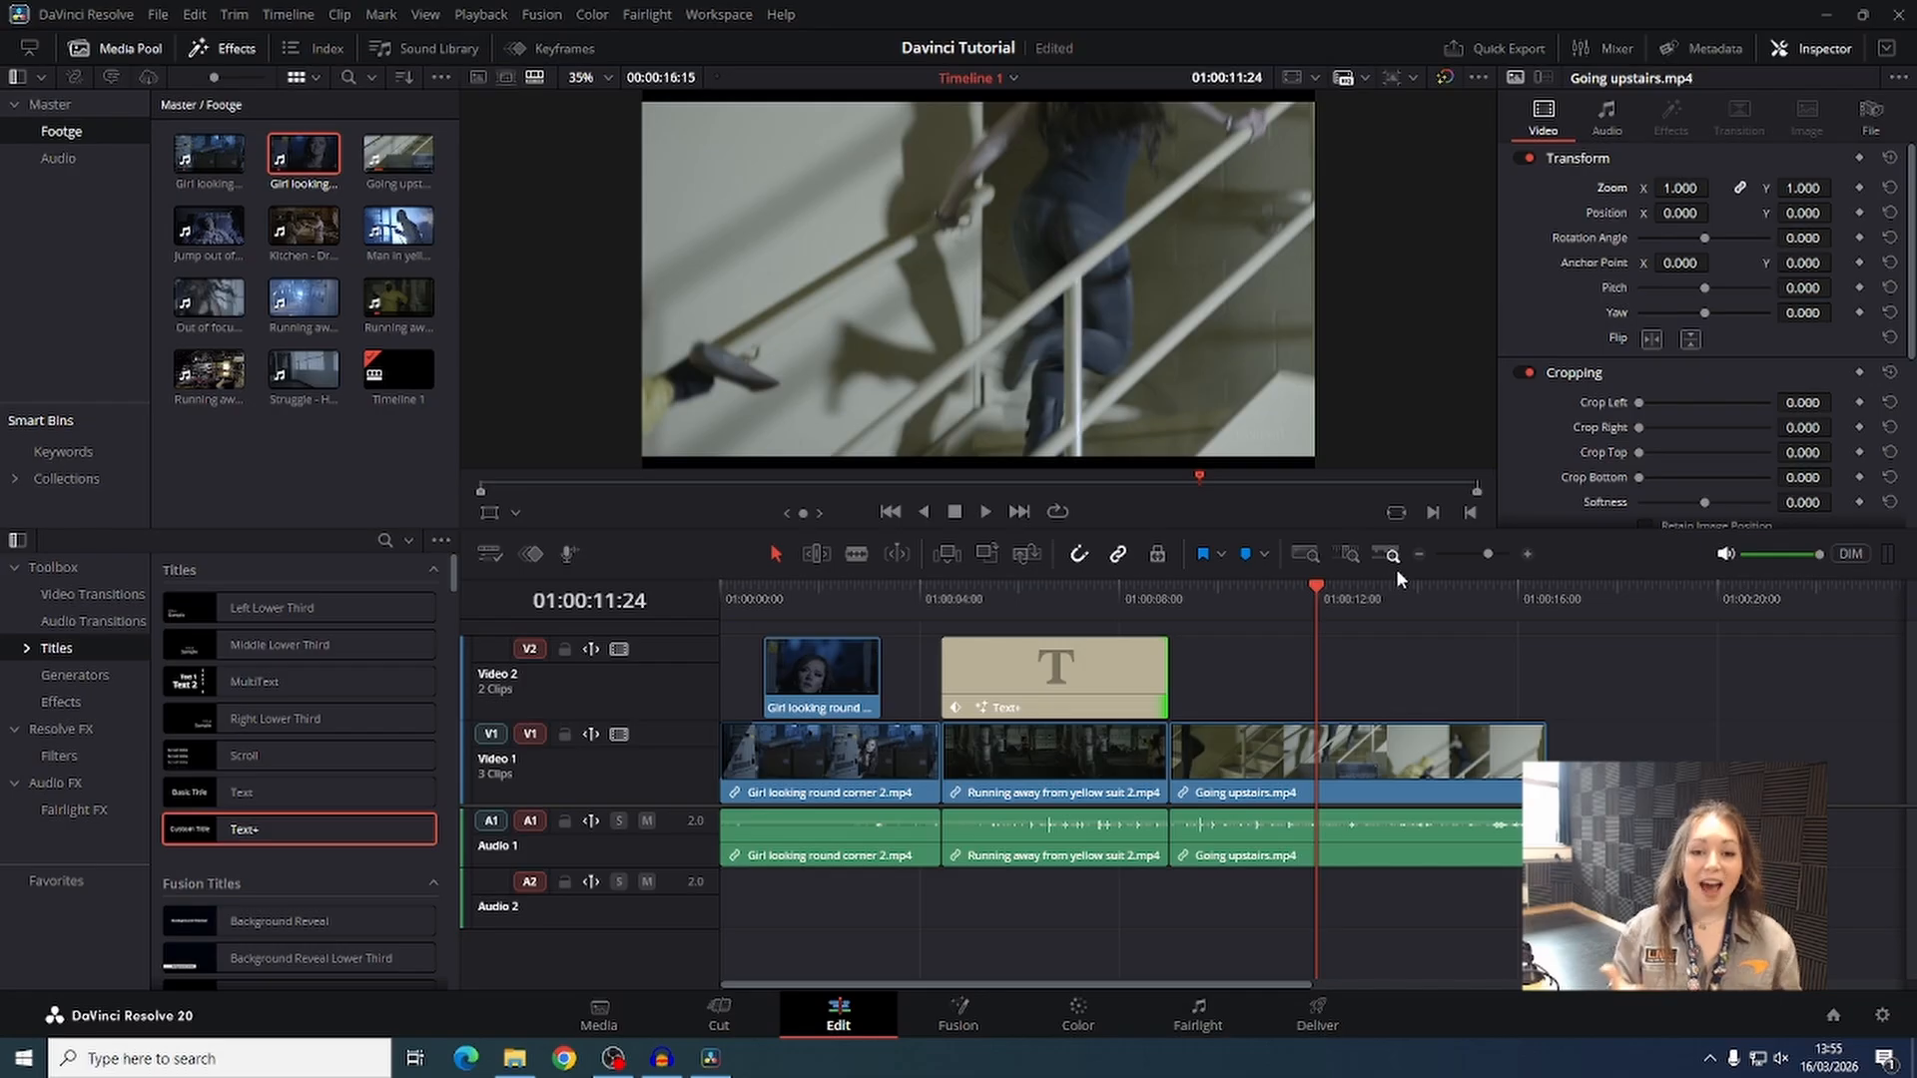